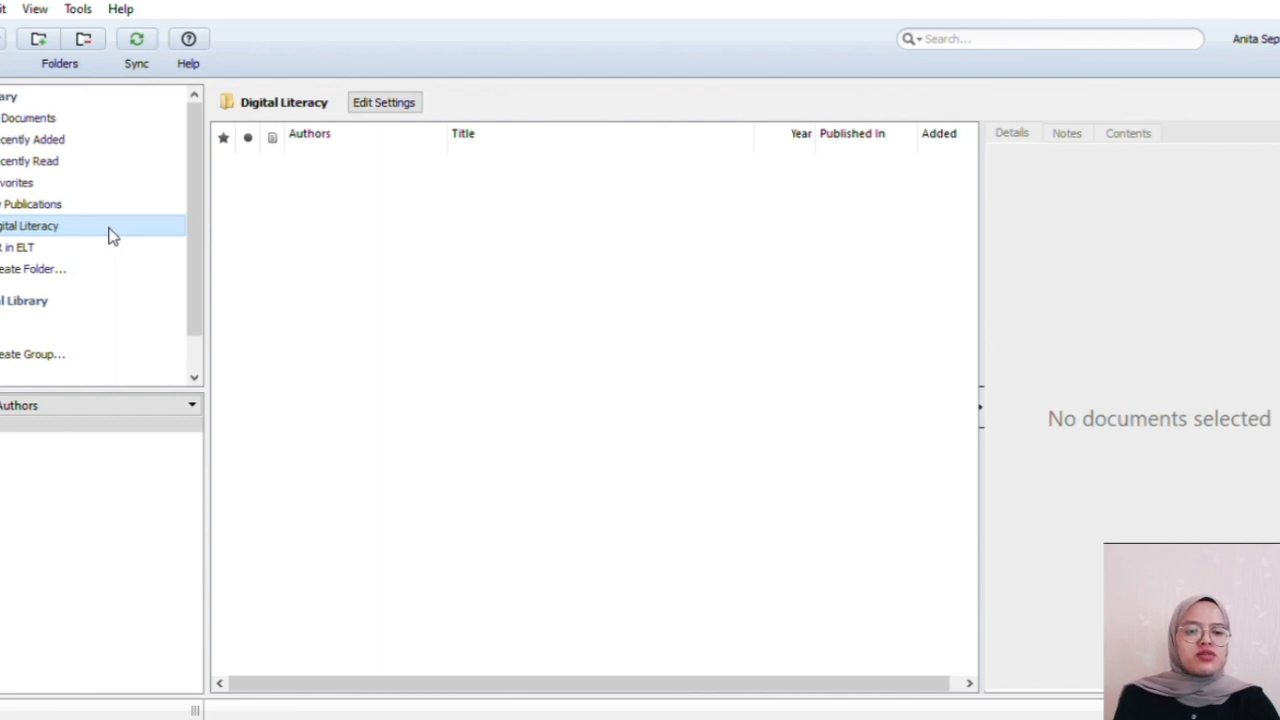
Step: Import all the PDF files from the Digital Literacy folder in Downloads into the library's Digital Literacy folder
click(112, 236)
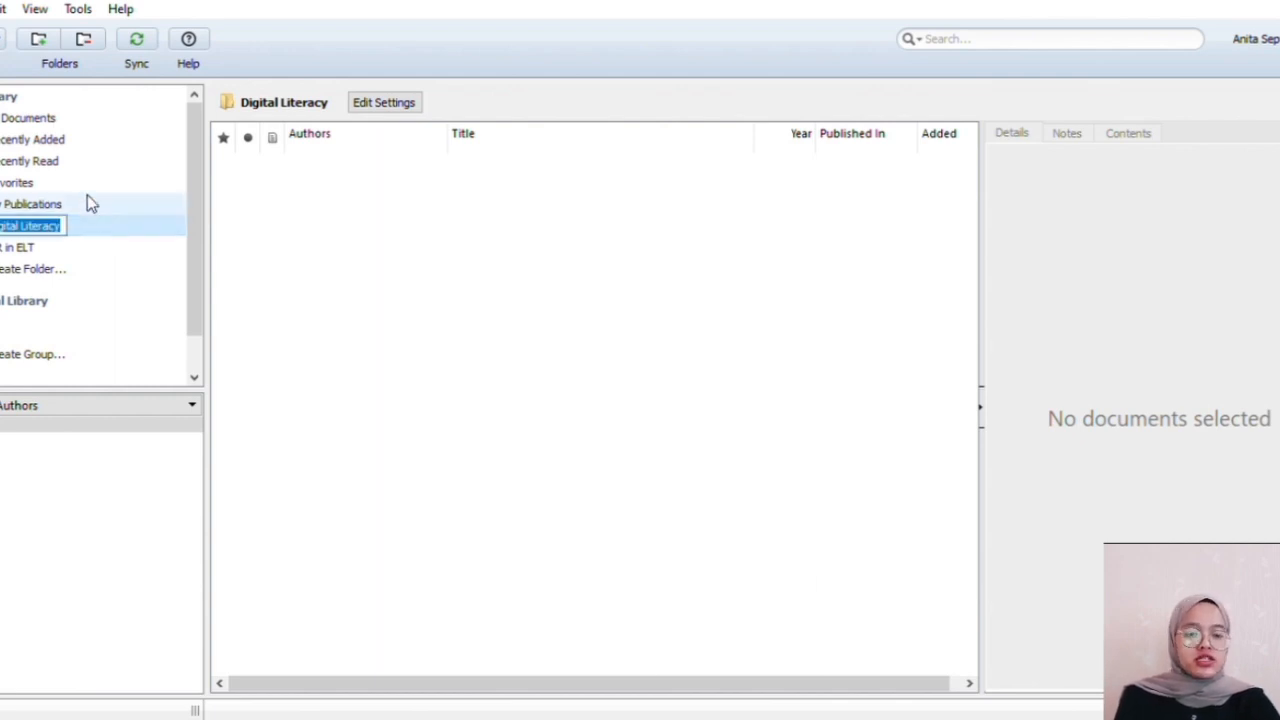
click(0, 42)
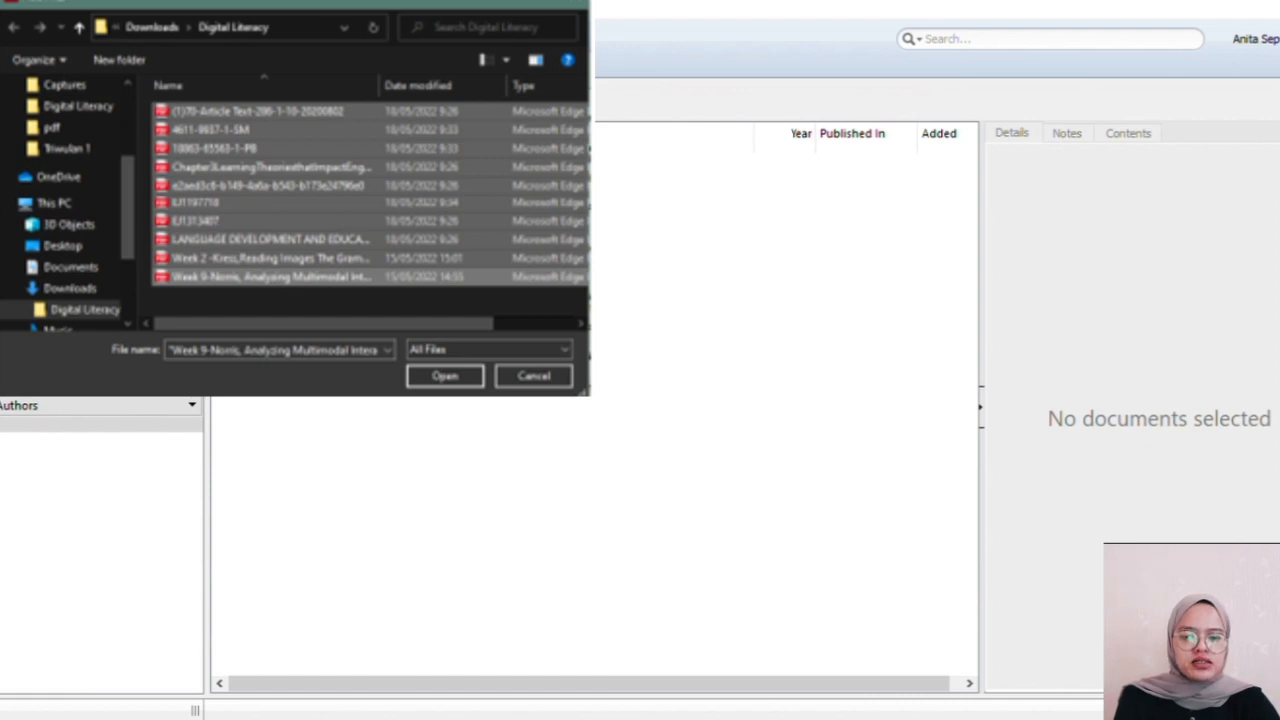
key(Return)
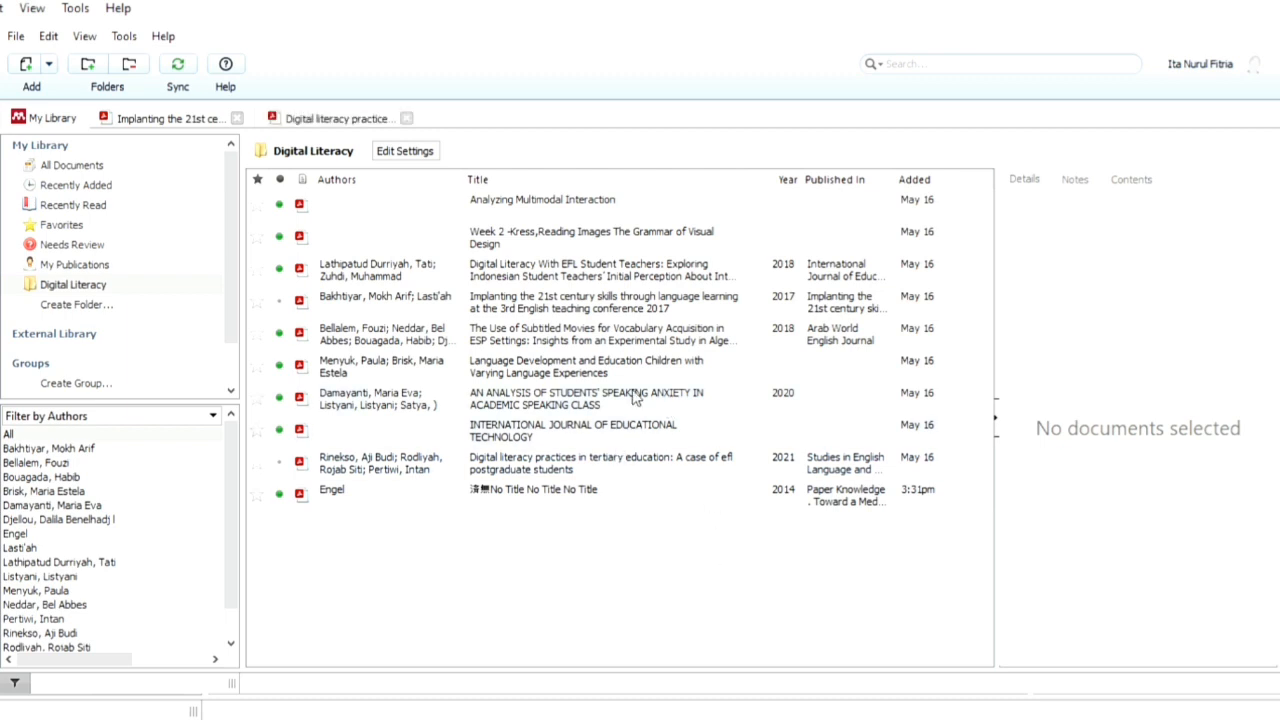
Step: Open the paper "Digital literacy practices in tertiary education: A case of efl postgraduate students" for reading
click(588, 466)
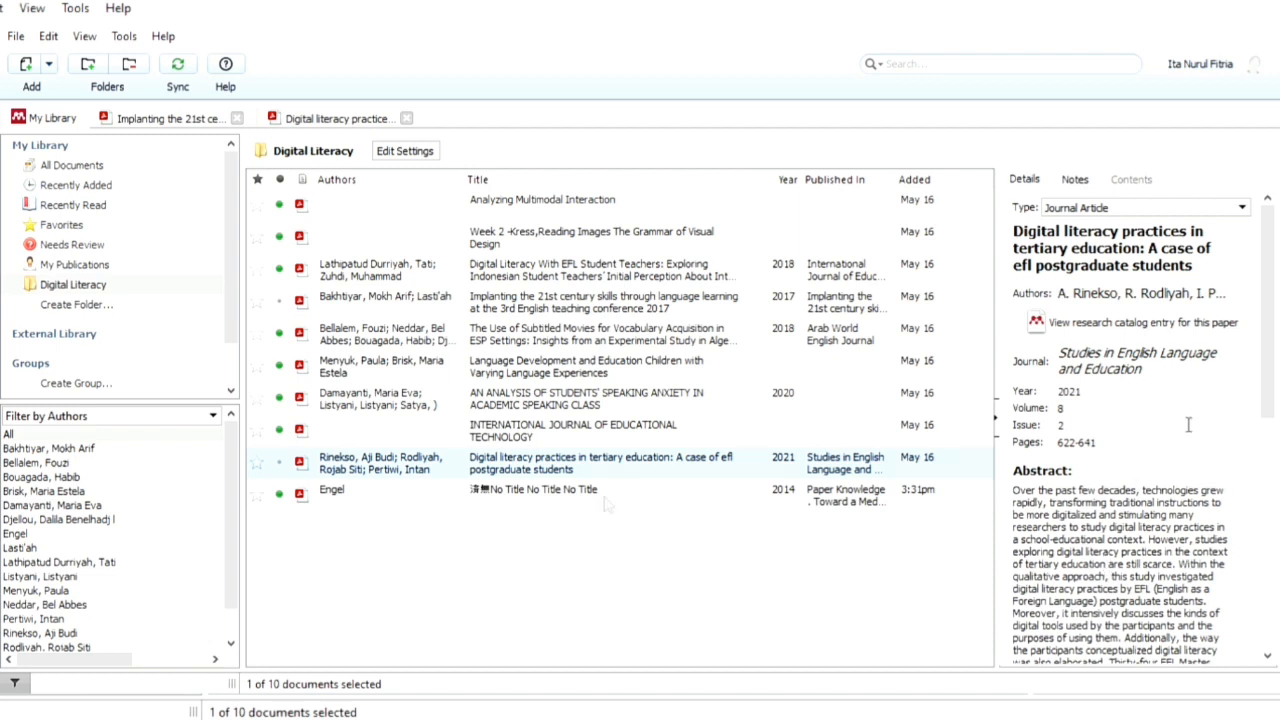
click(650, 581)
double_click(621, 459)
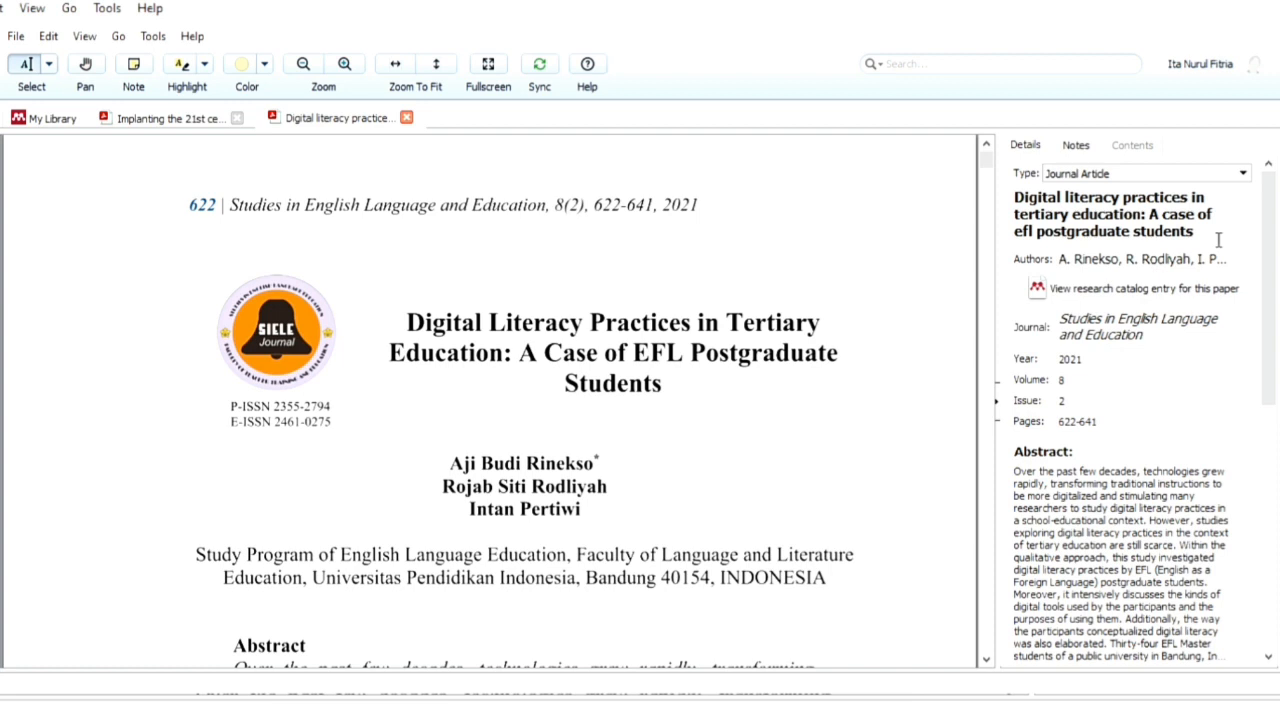
Step: Correct "efl" to "EFL" in the title of the digital literacy practices paper
click(1196, 217)
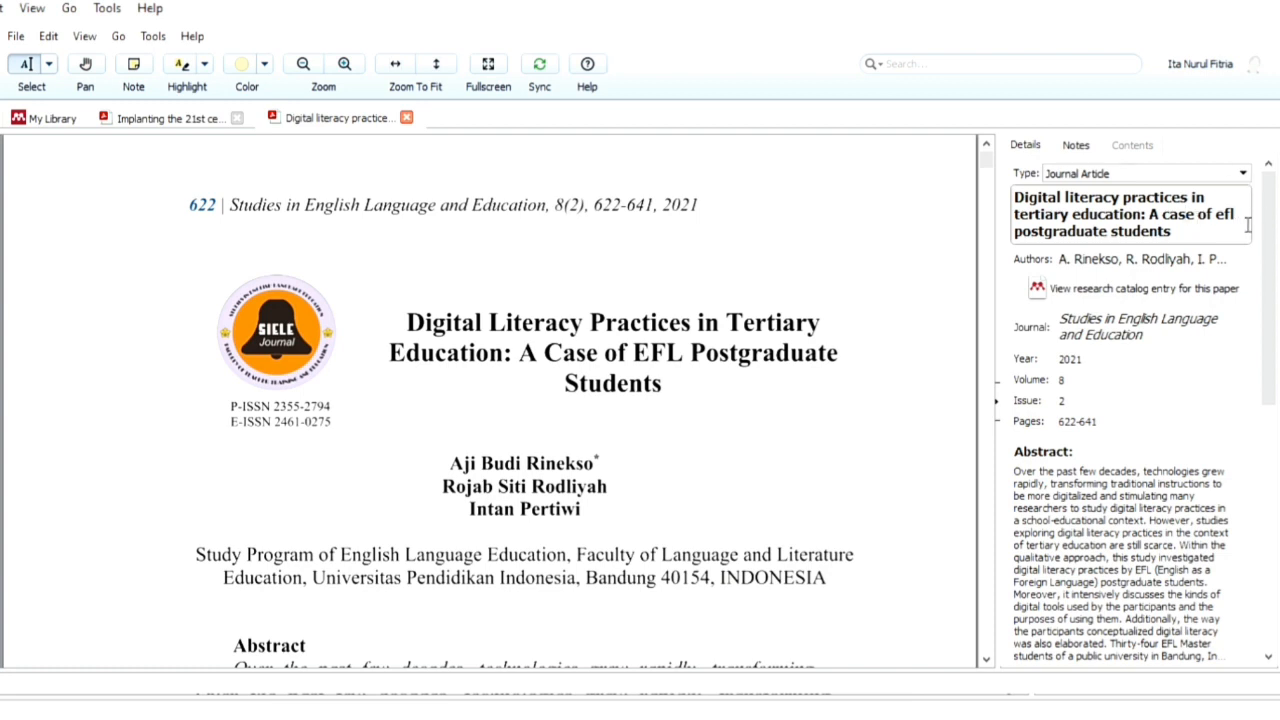
key(BackSpace)
key(BackSpace)
key(BackSpace)
text(EFL)
Step: Check the paper's authors, journal, keywords, publisher, URL and catalog IDs in its details, and close the paper
click(1165, 263)
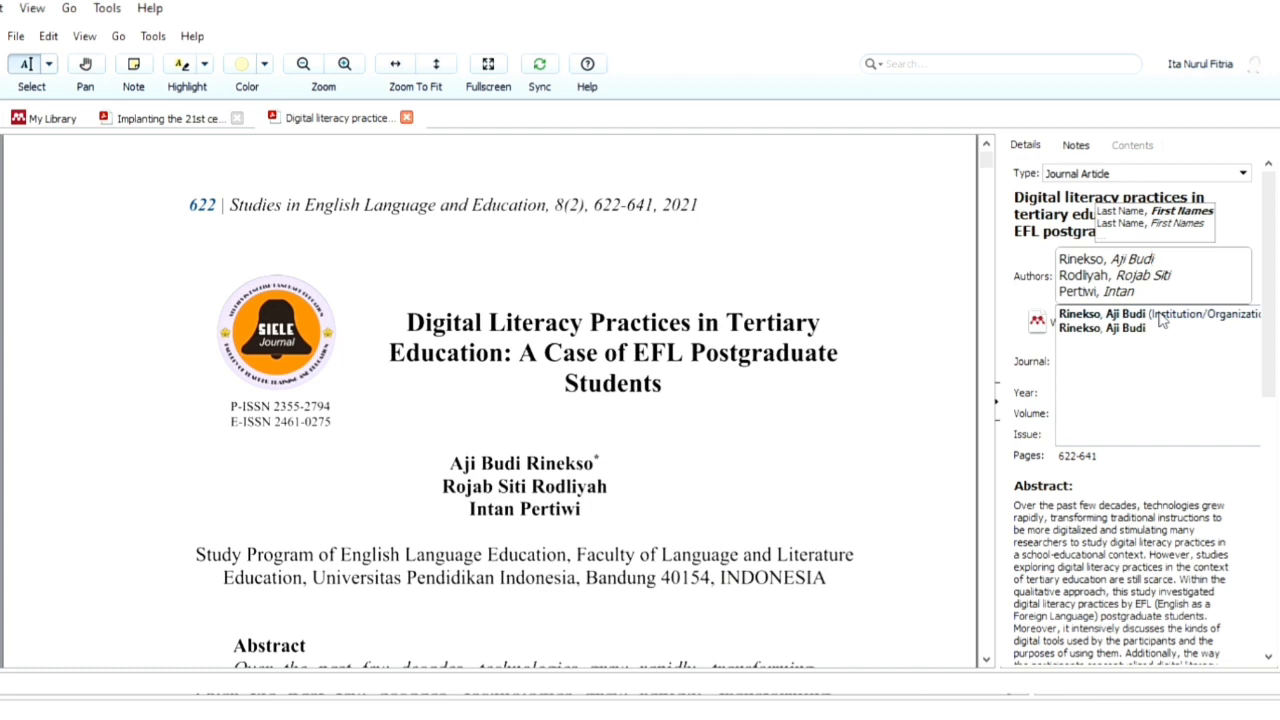
click(1052, 382)
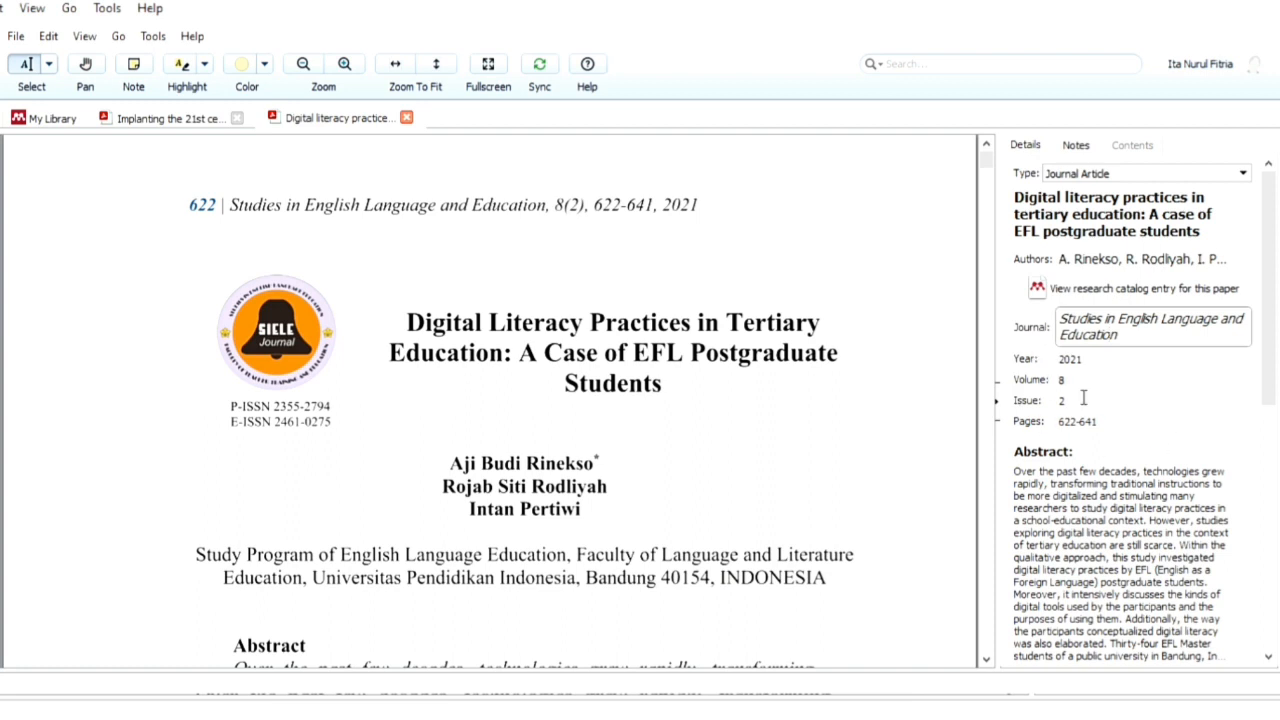
click(1273, 342)
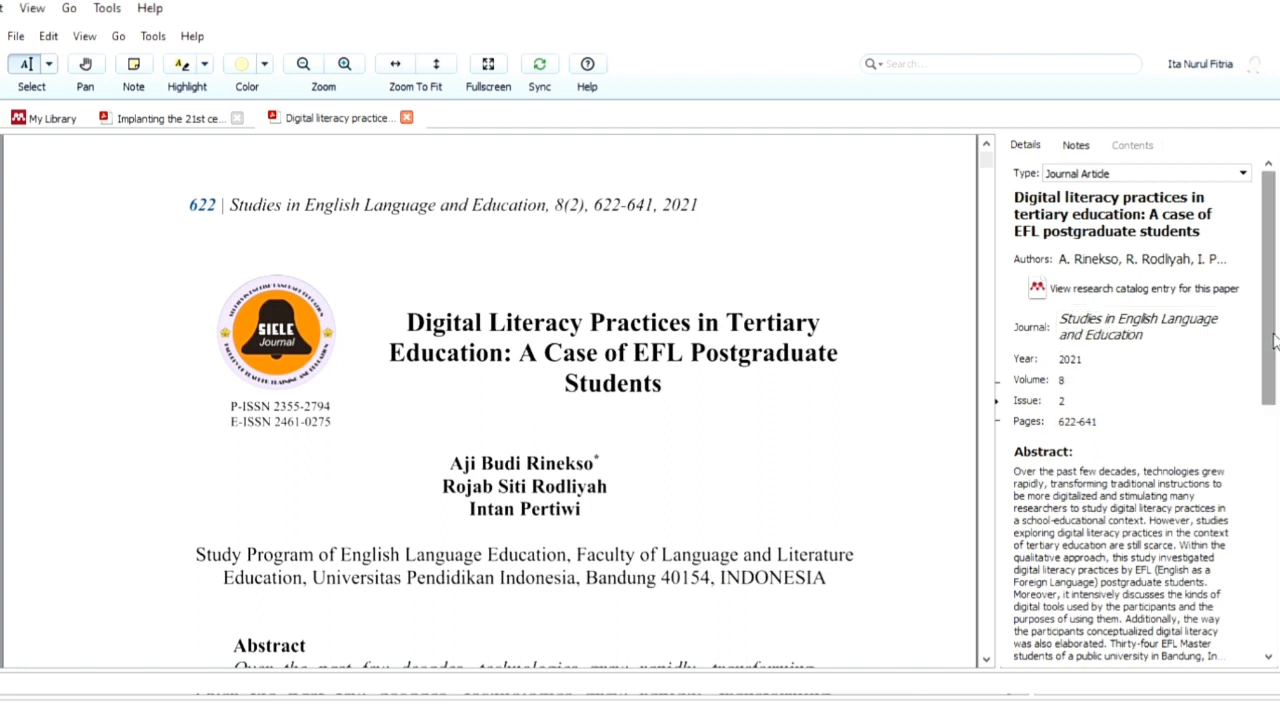
drag(1273, 342, 1276, 508)
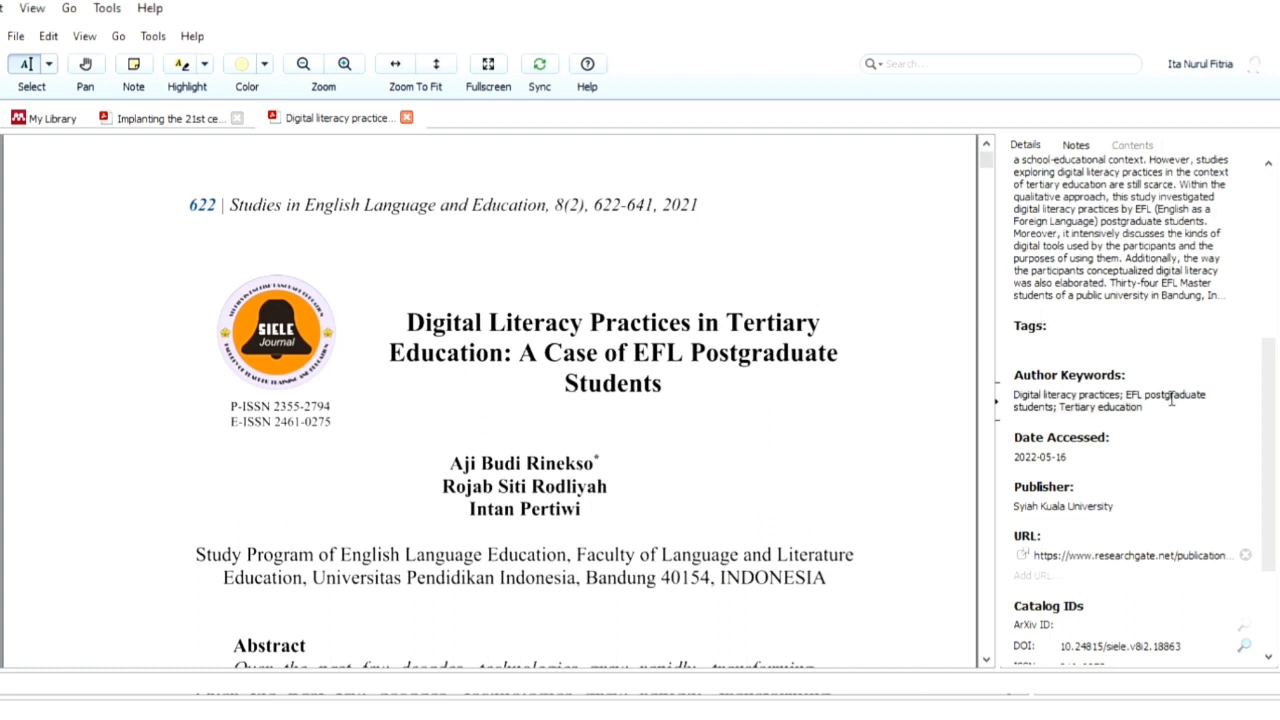
drag(1271, 400, 1276, 490)
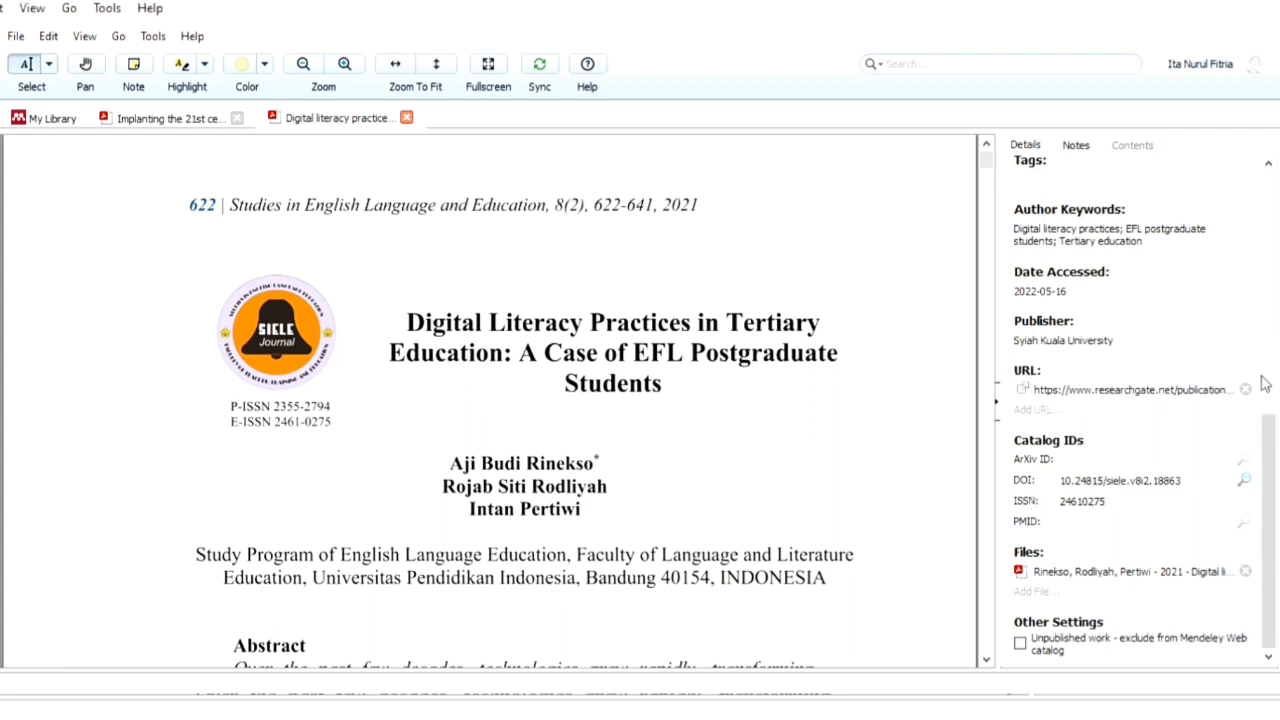
drag(1264, 440, 1262, 112)
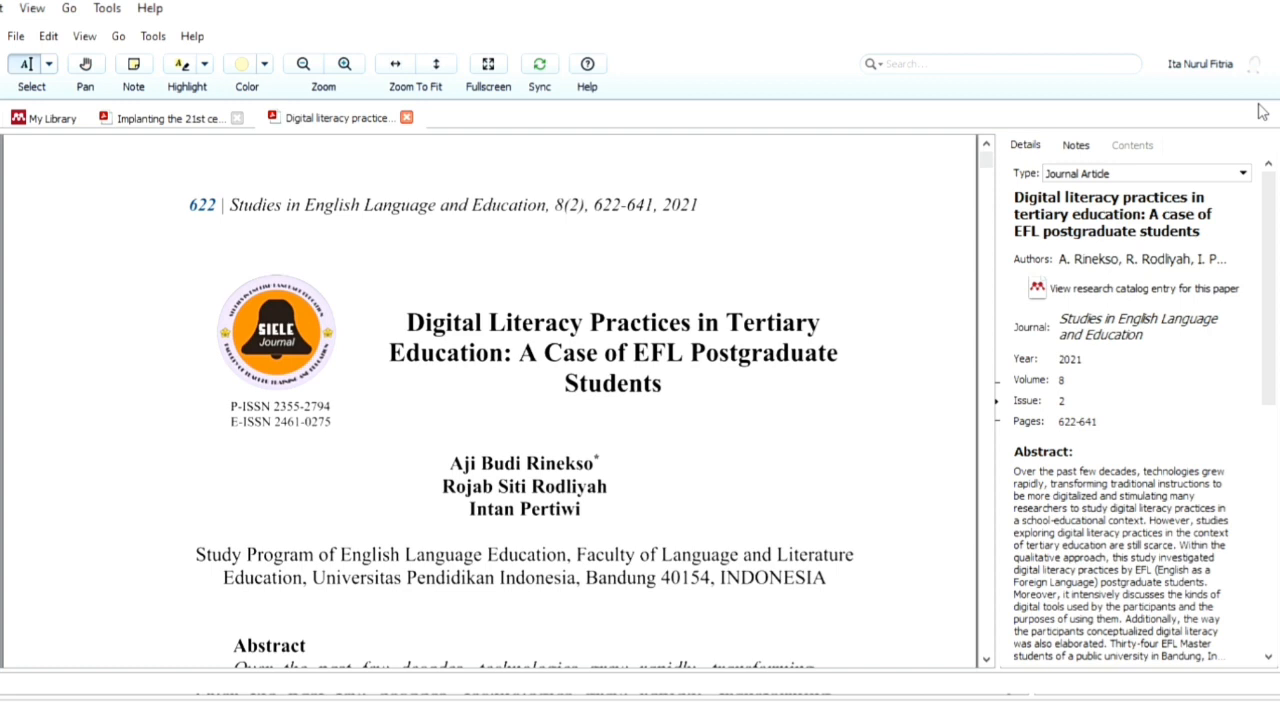
scroll(752, 213, up, 1)
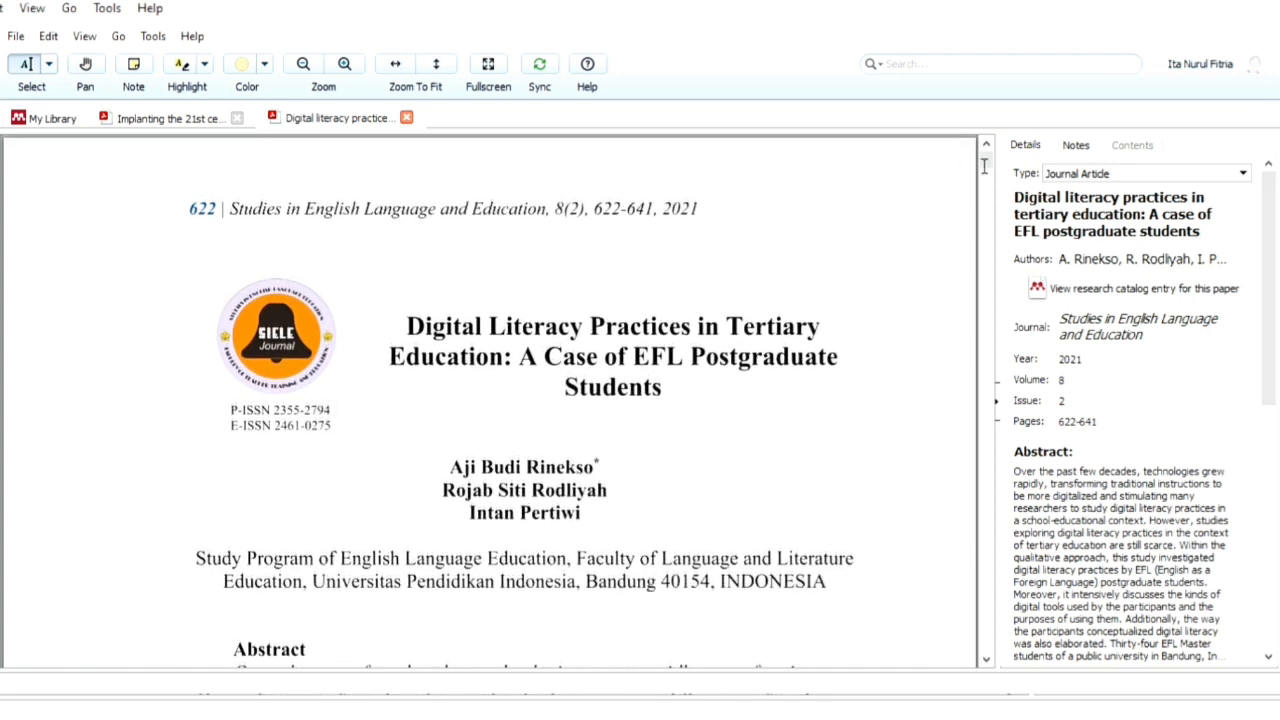
mouse_move(985, 160)
mouse_down()
mouse_move(990, 183)
mouse_move(986, 154)
mouse_up()
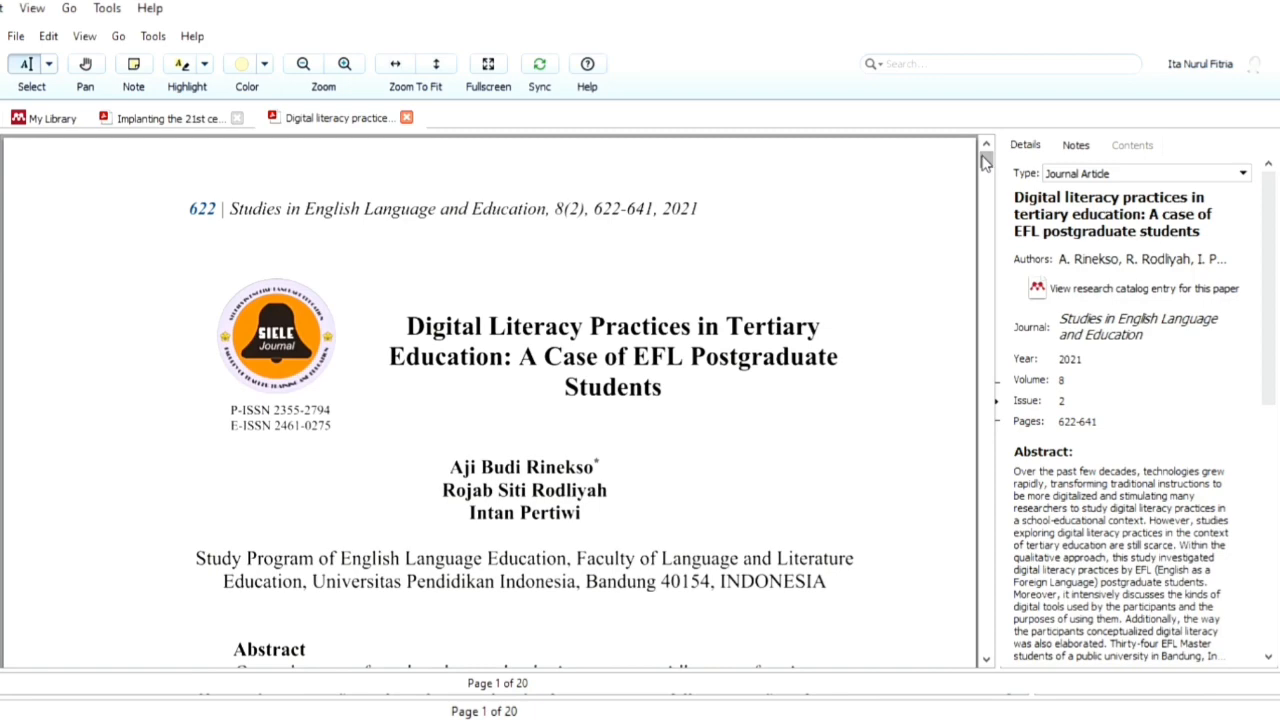
key(ctrl+w)
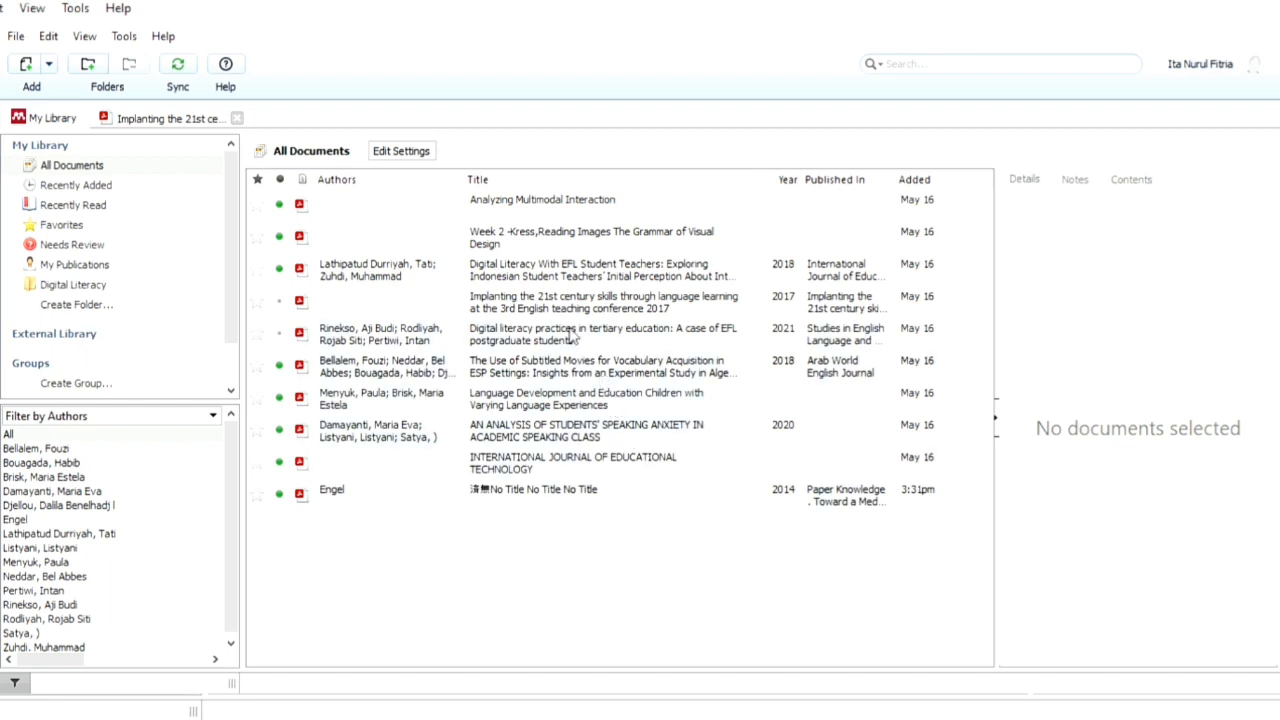
Step: Open the 3rd English teaching conference 2017 document and change its title to "WhatsApp and flashcard: An idea to vocabulary teaching"
double_click(512, 306)
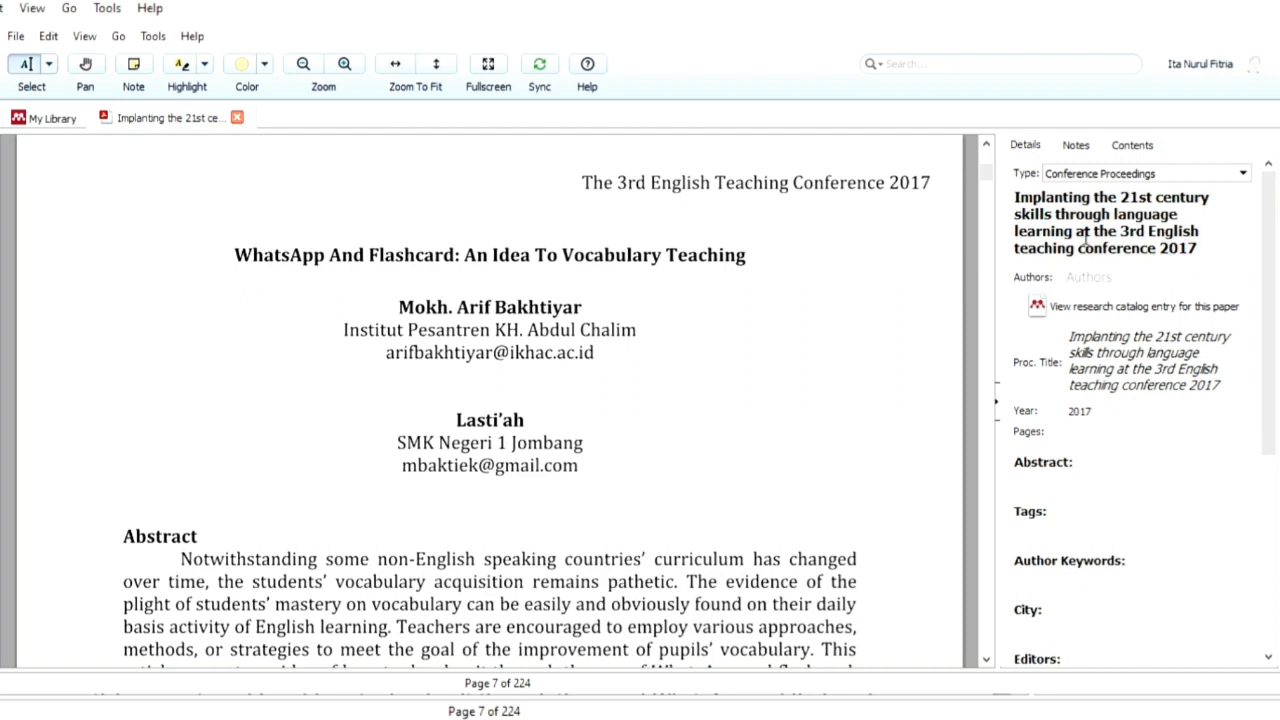
drag(1214, 251, 1020, 212)
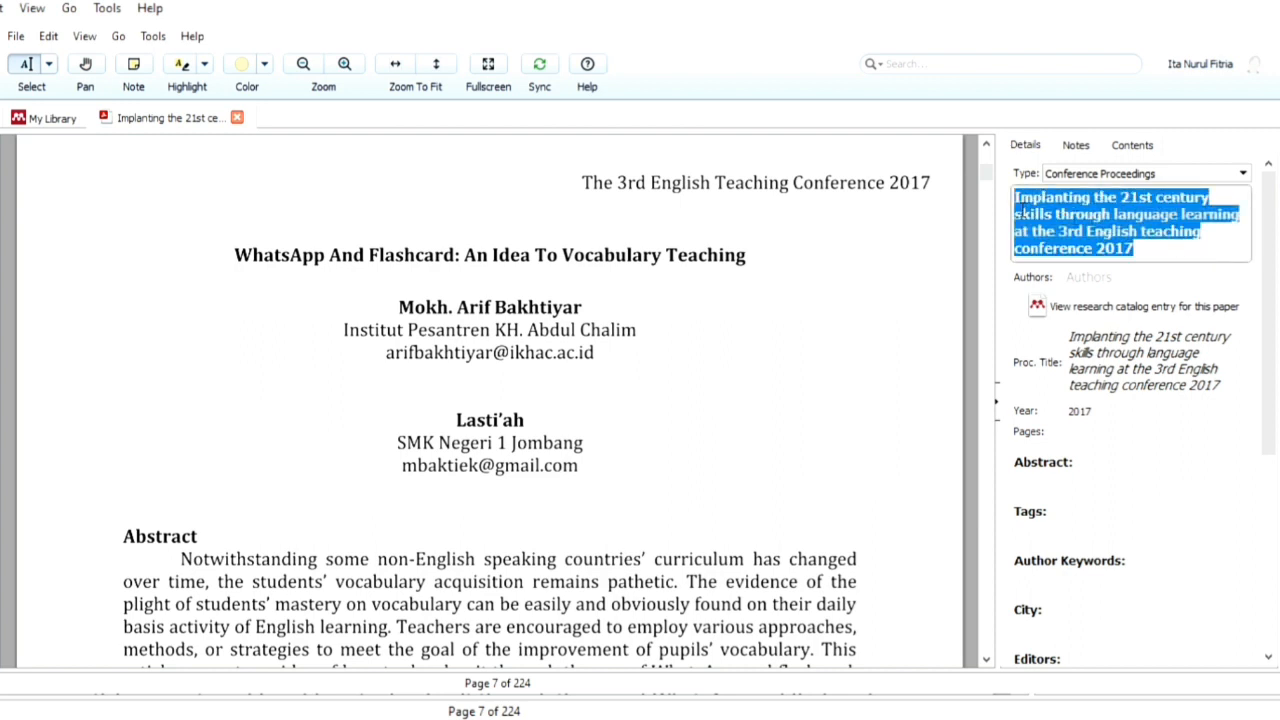
key(BackSpace)
text(W)
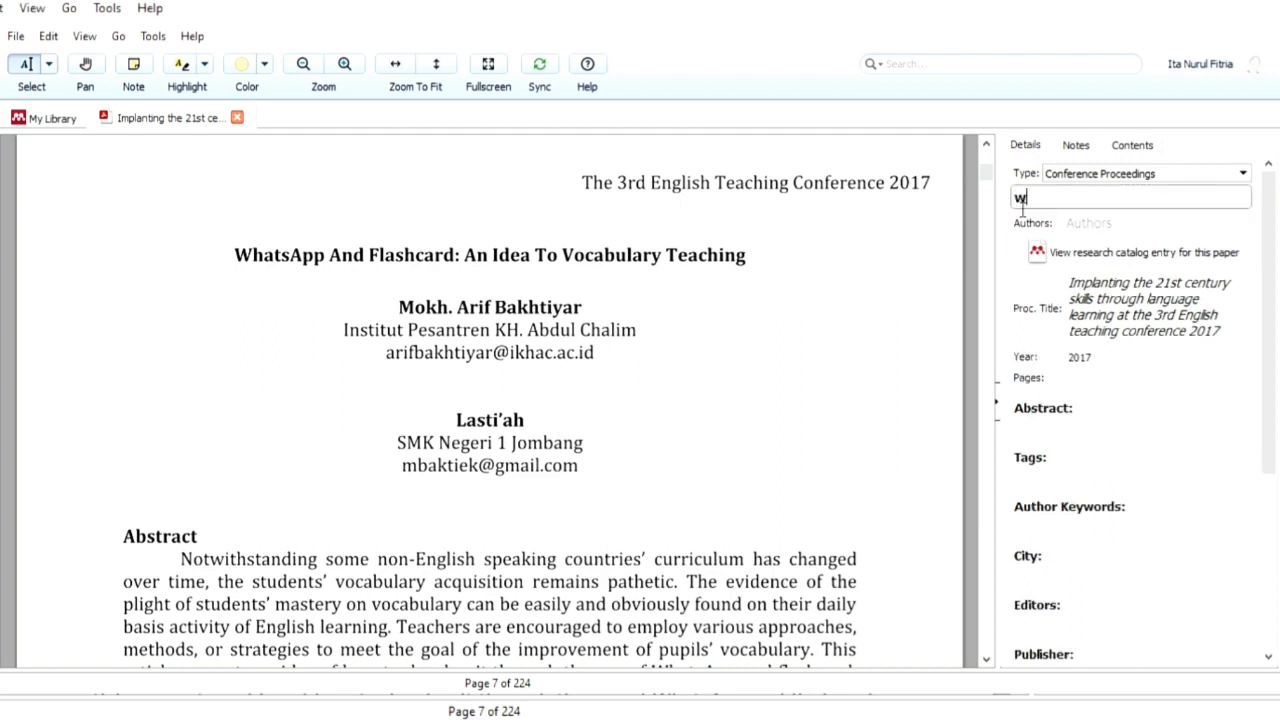
text(hATS)
key(BackSpace)
key(BackSpace)
key(BackSpace)
key(BackSpace)
key(BackSpace)
text(WhatsA)
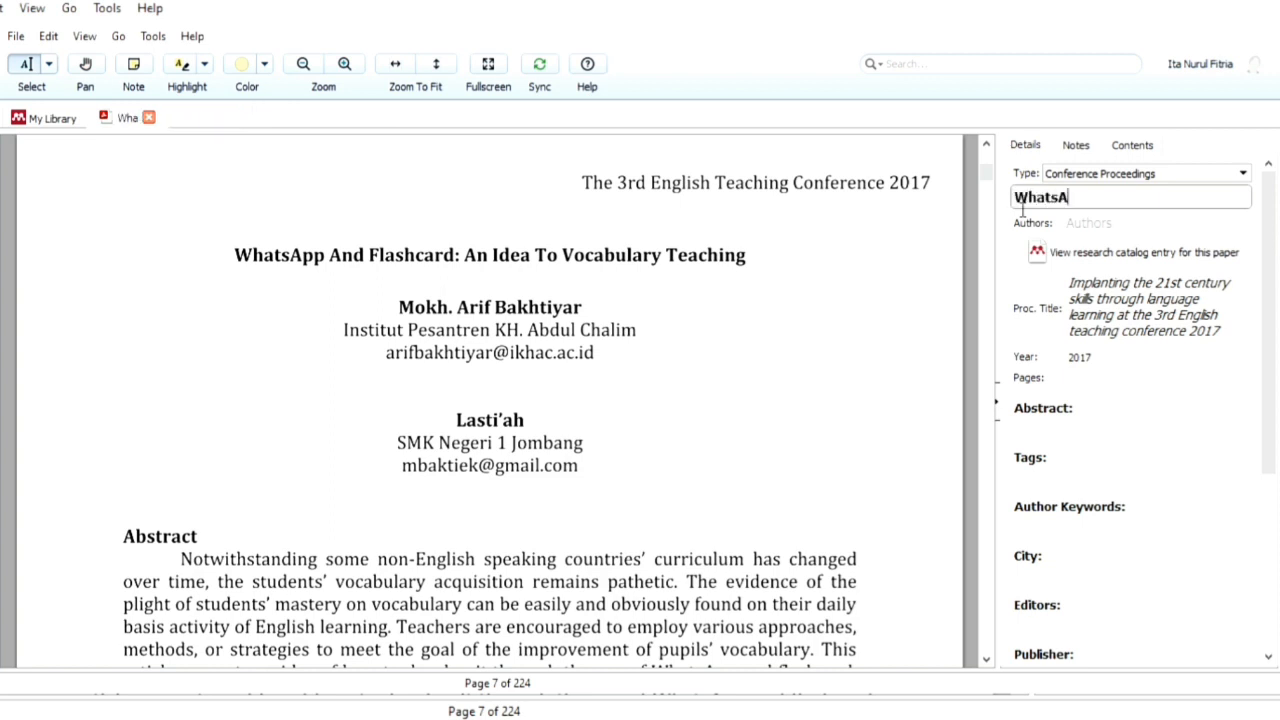
text(pp an)
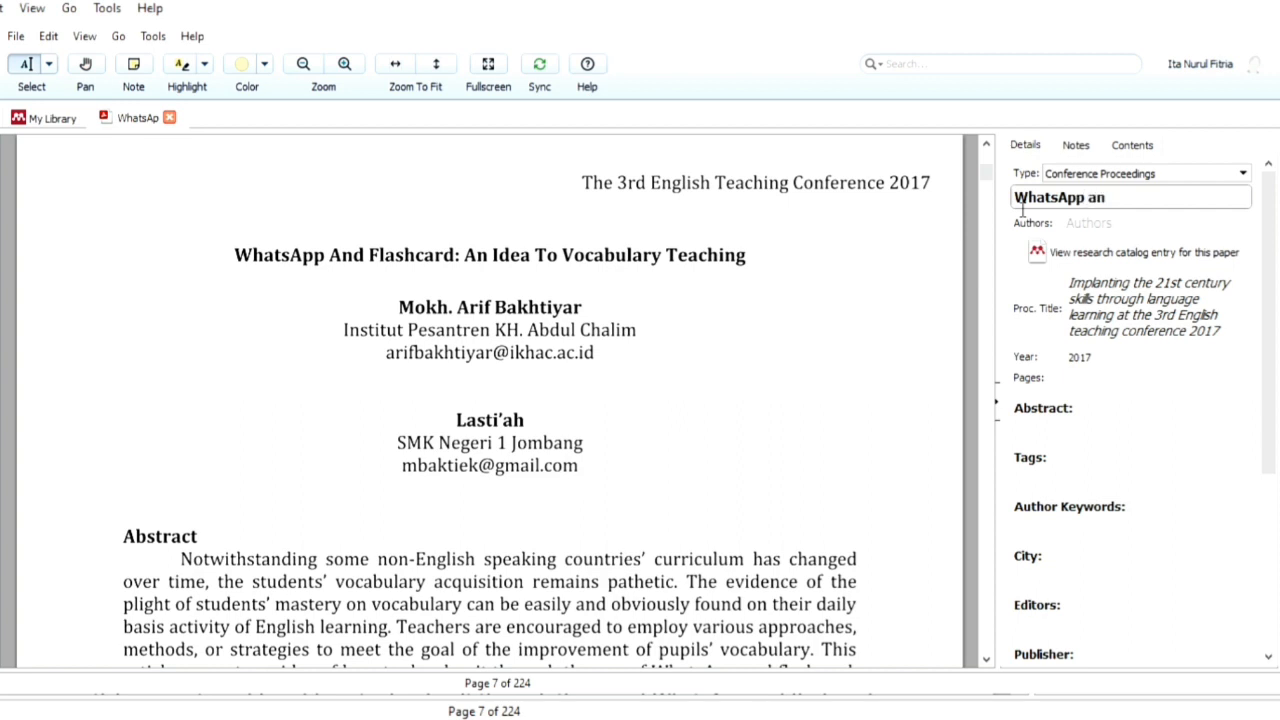
text(d flashcard: An)
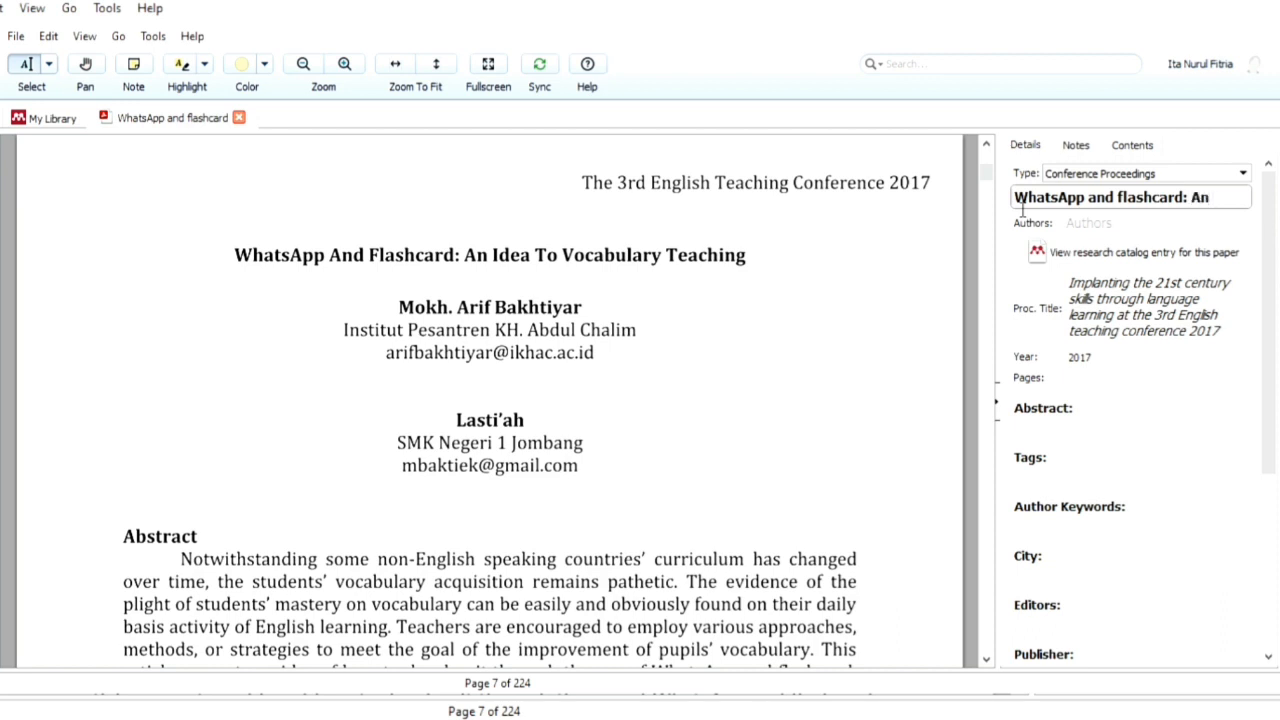
text( idea to)
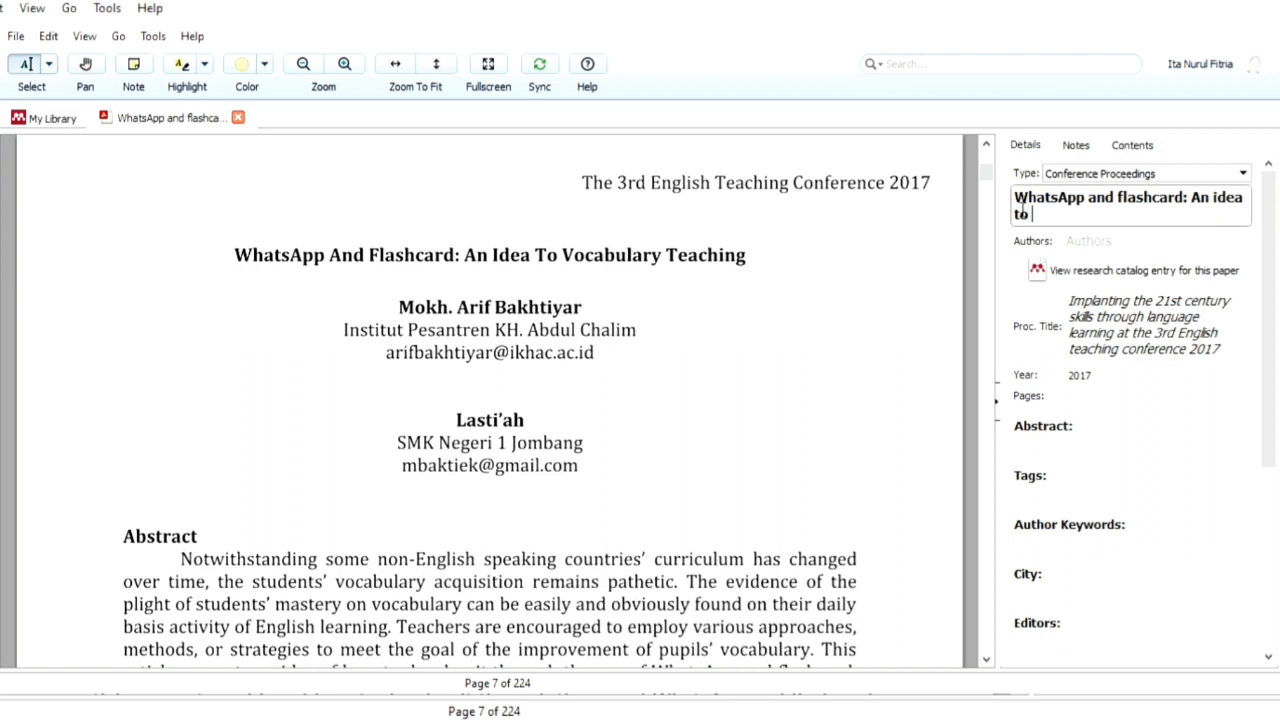
text( vocabulary)
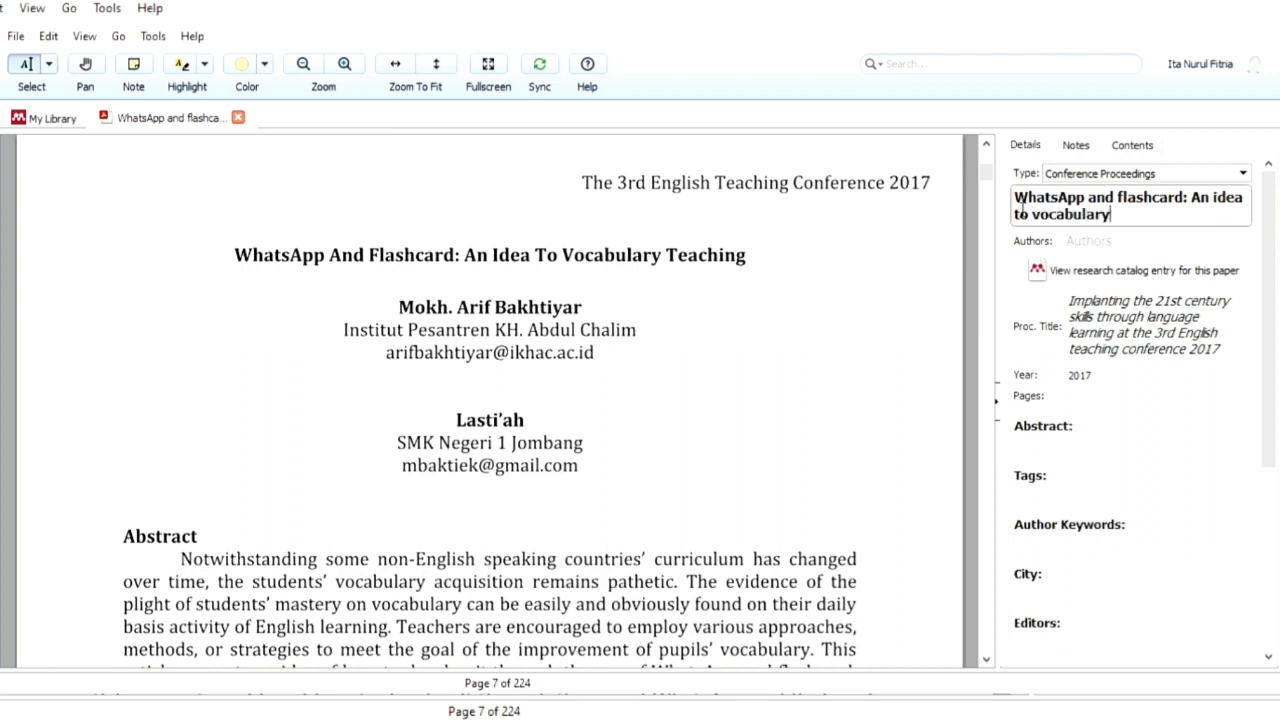
text( teaching)
key(Return)
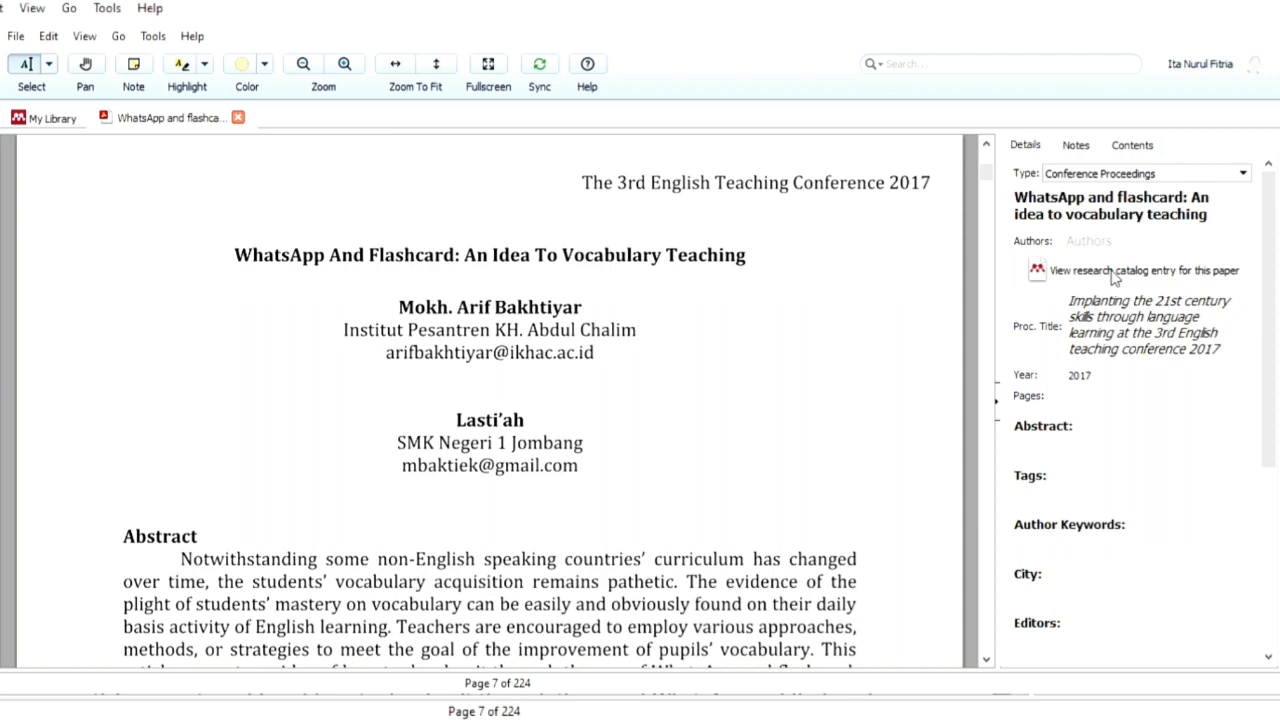
Step: Fill in the paper's two authors on separate lines, surname first, as printed beneath the paper's title
click(1111, 242)
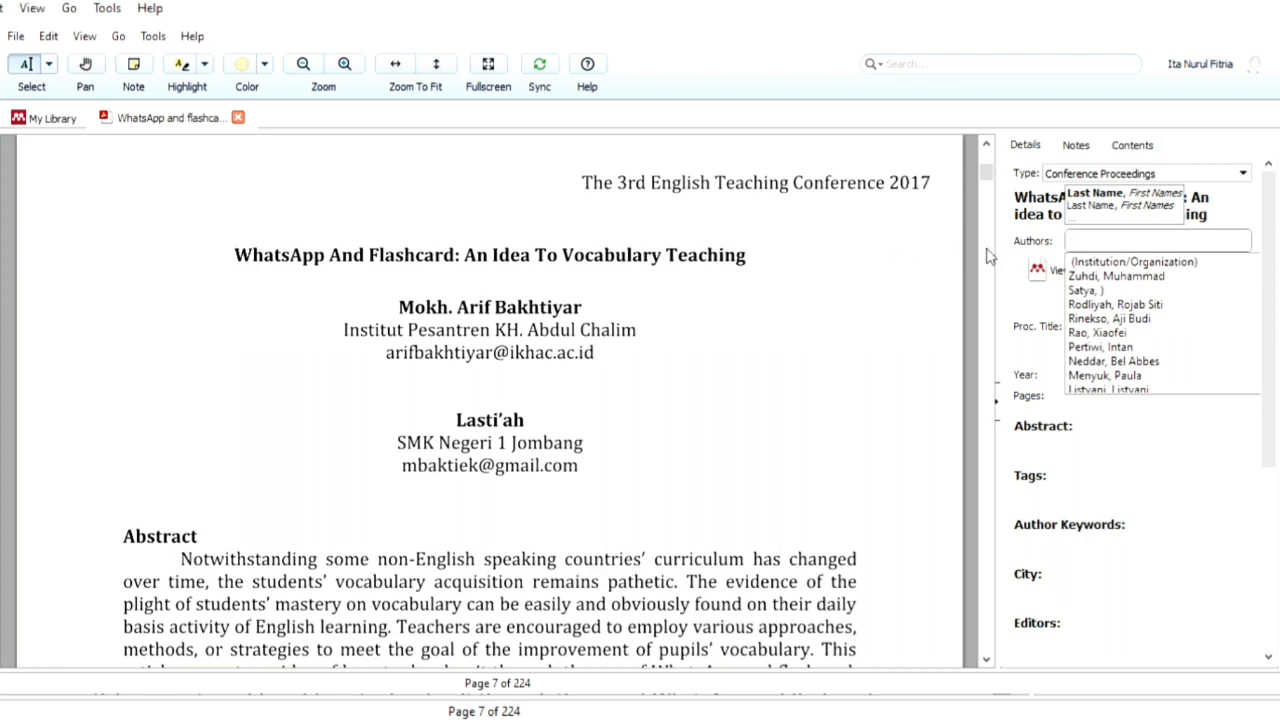
text(Ba)
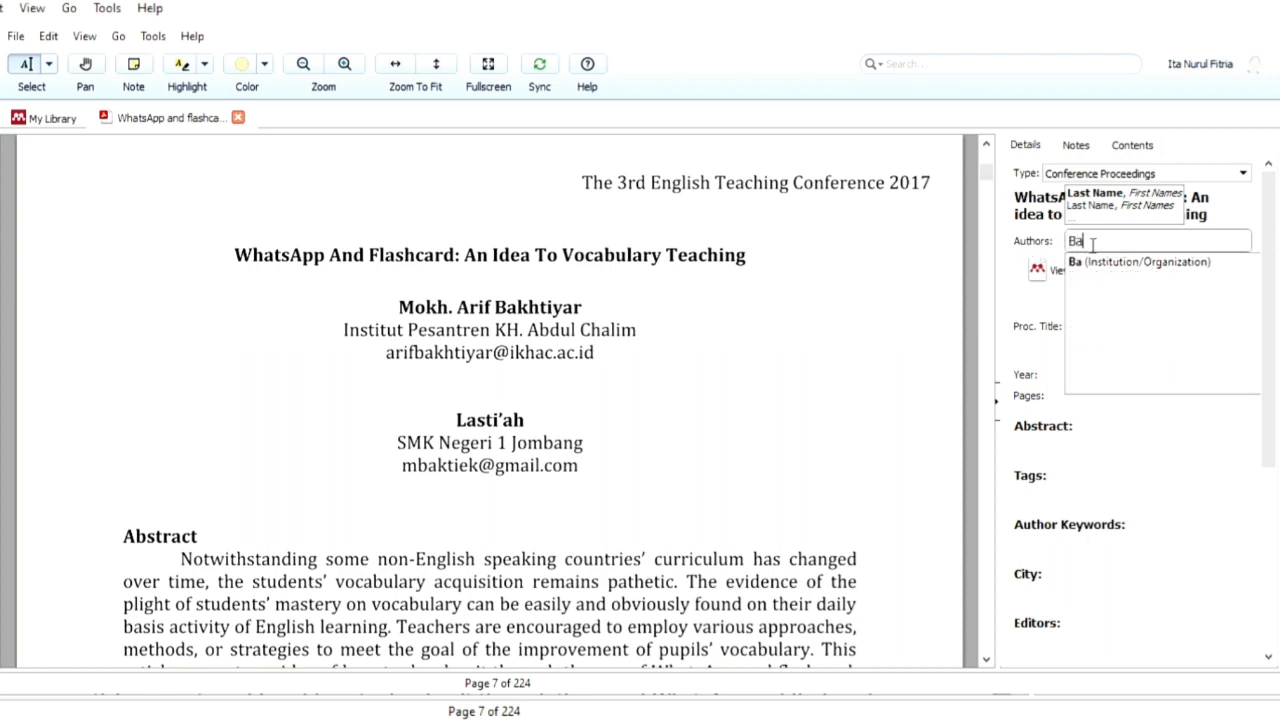
text(khtiyar, )
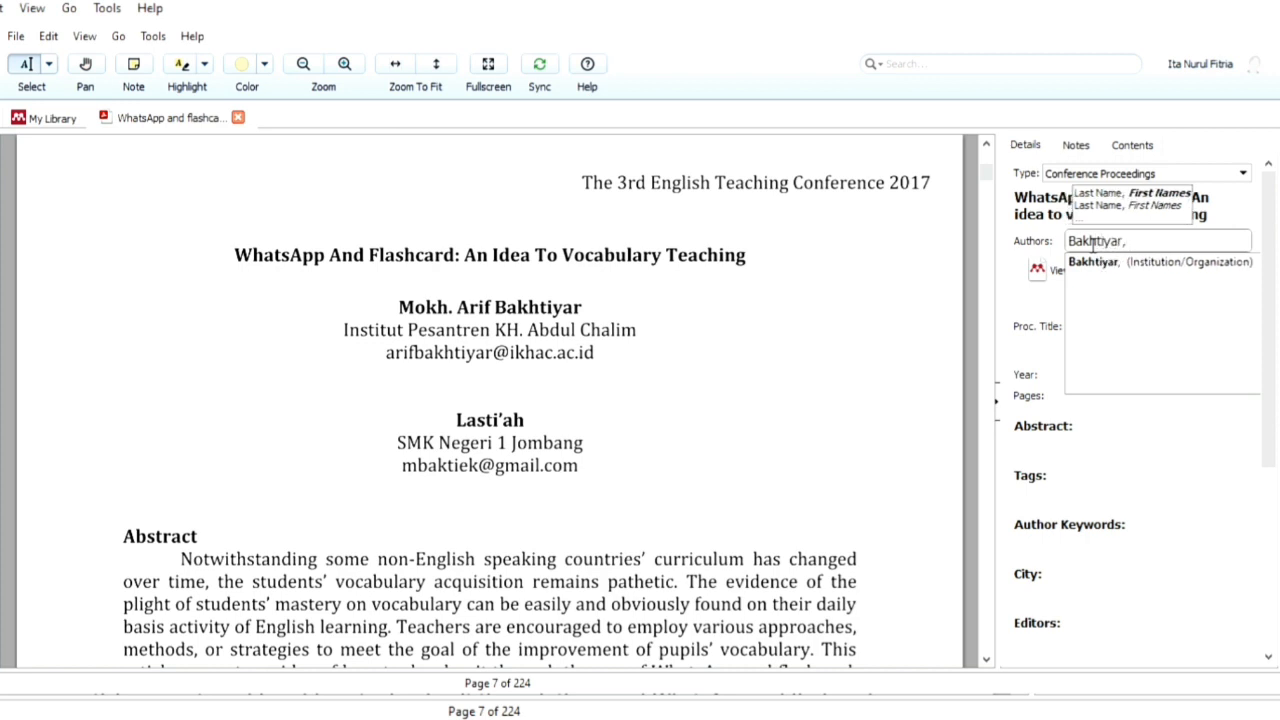
text(Mokh)
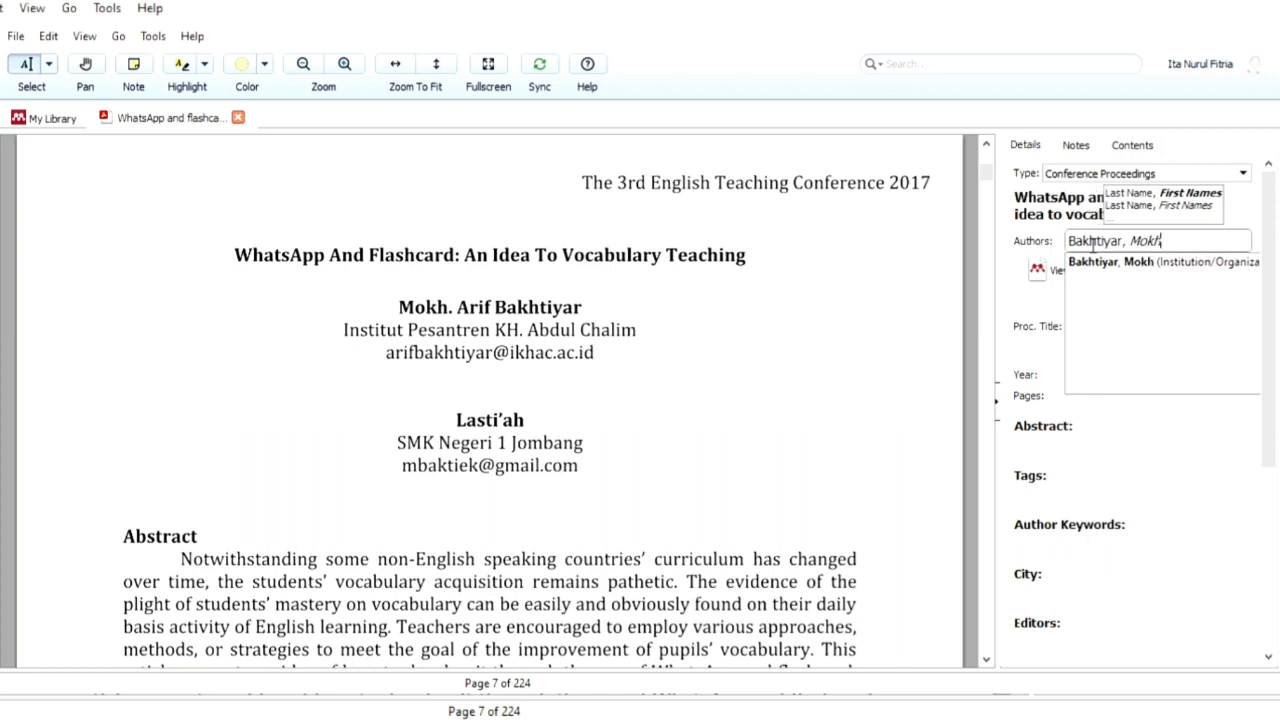
text(. )
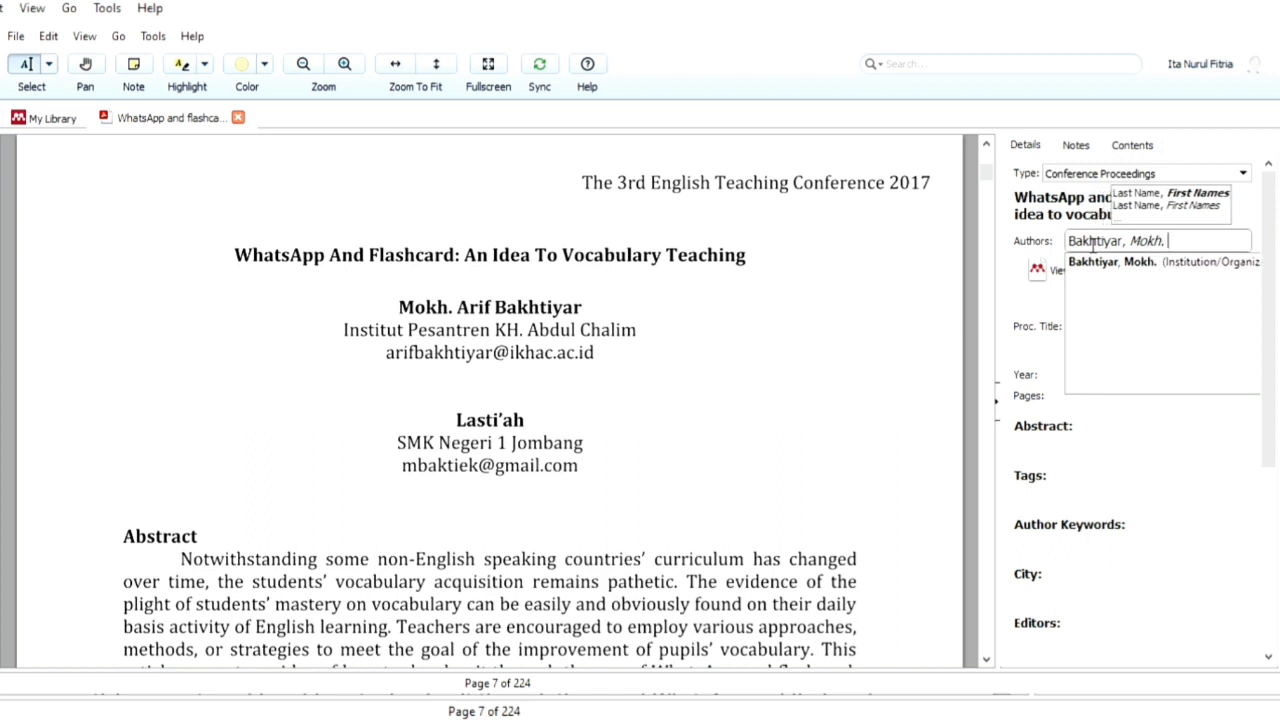
text(Arif)
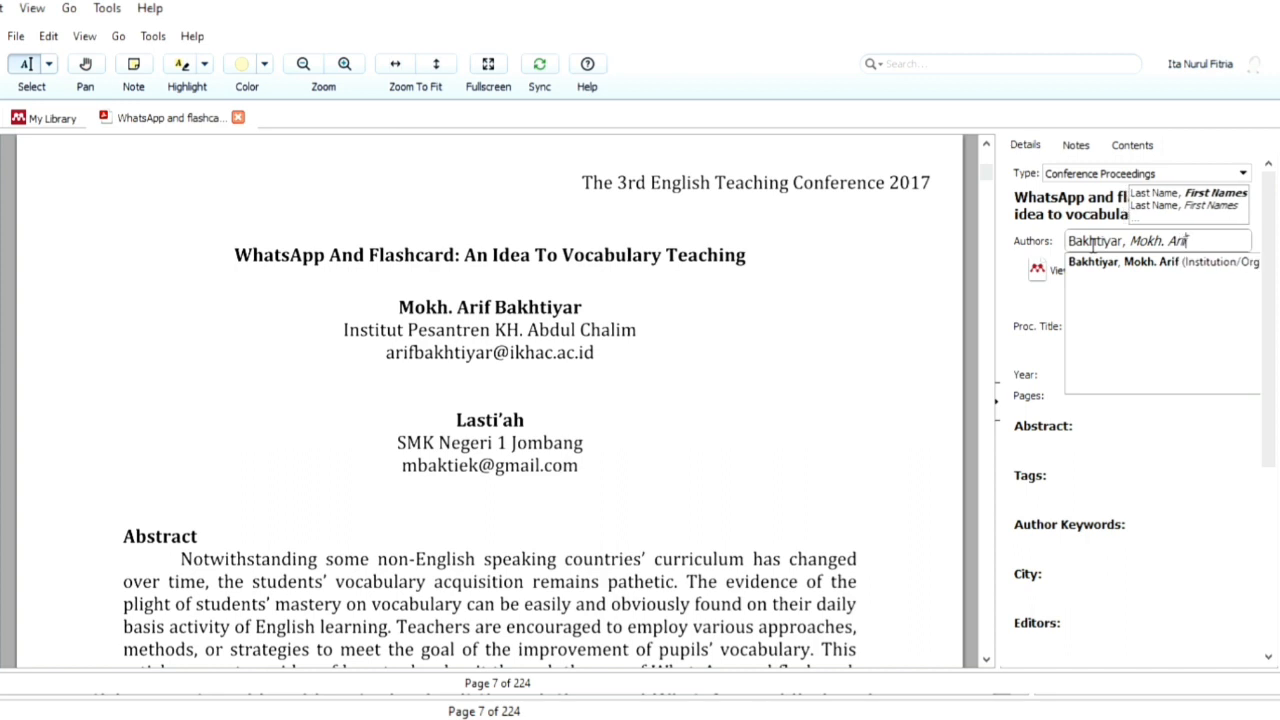
key(Return)
text(Las)
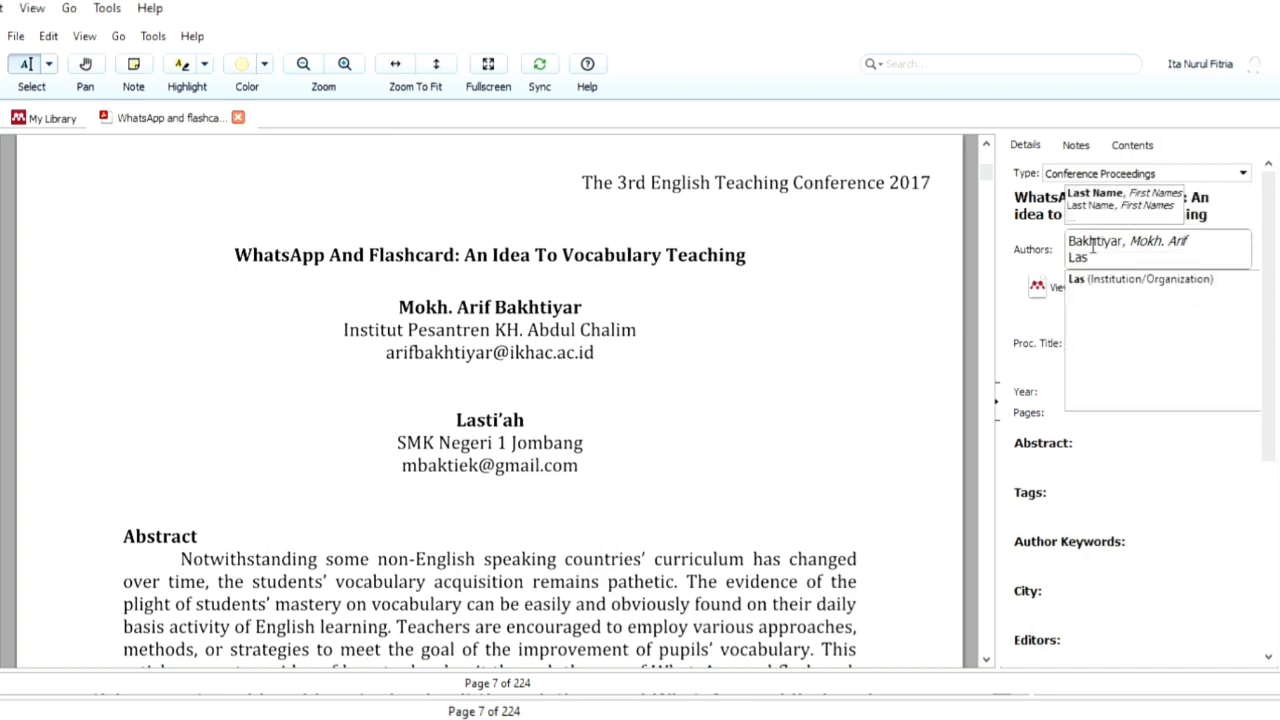
text(ti'ah)
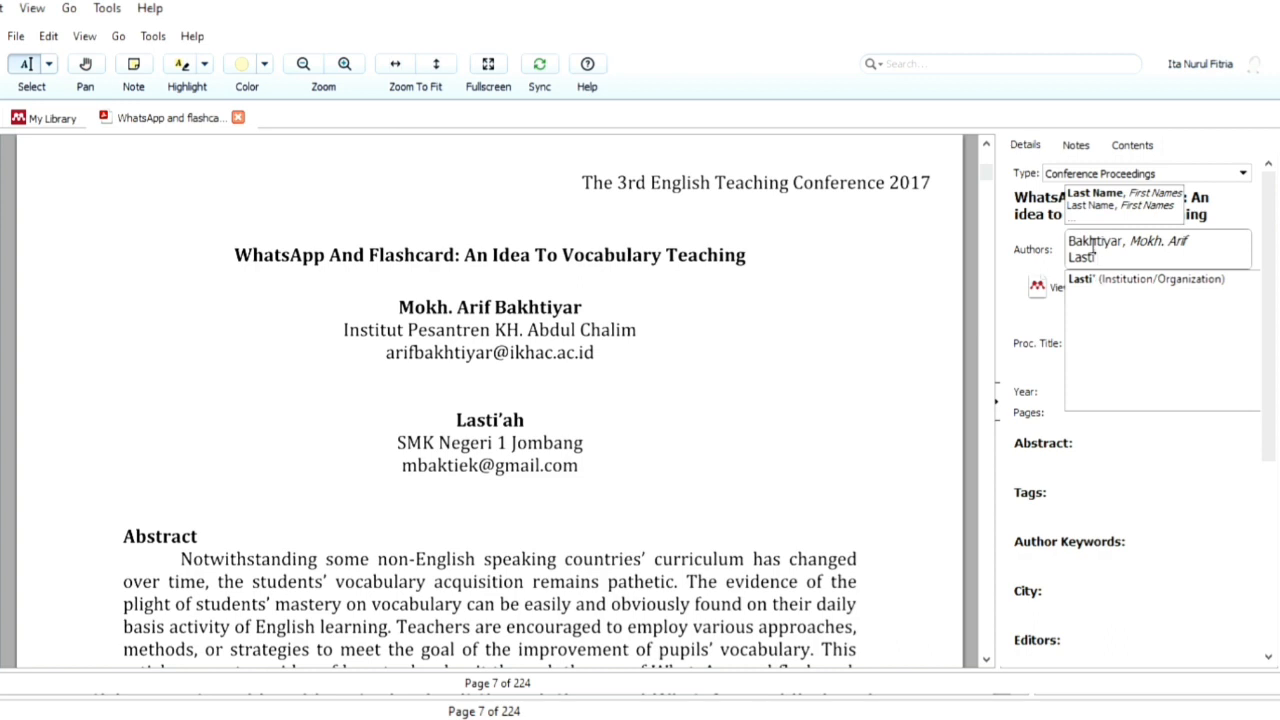
key(Return)
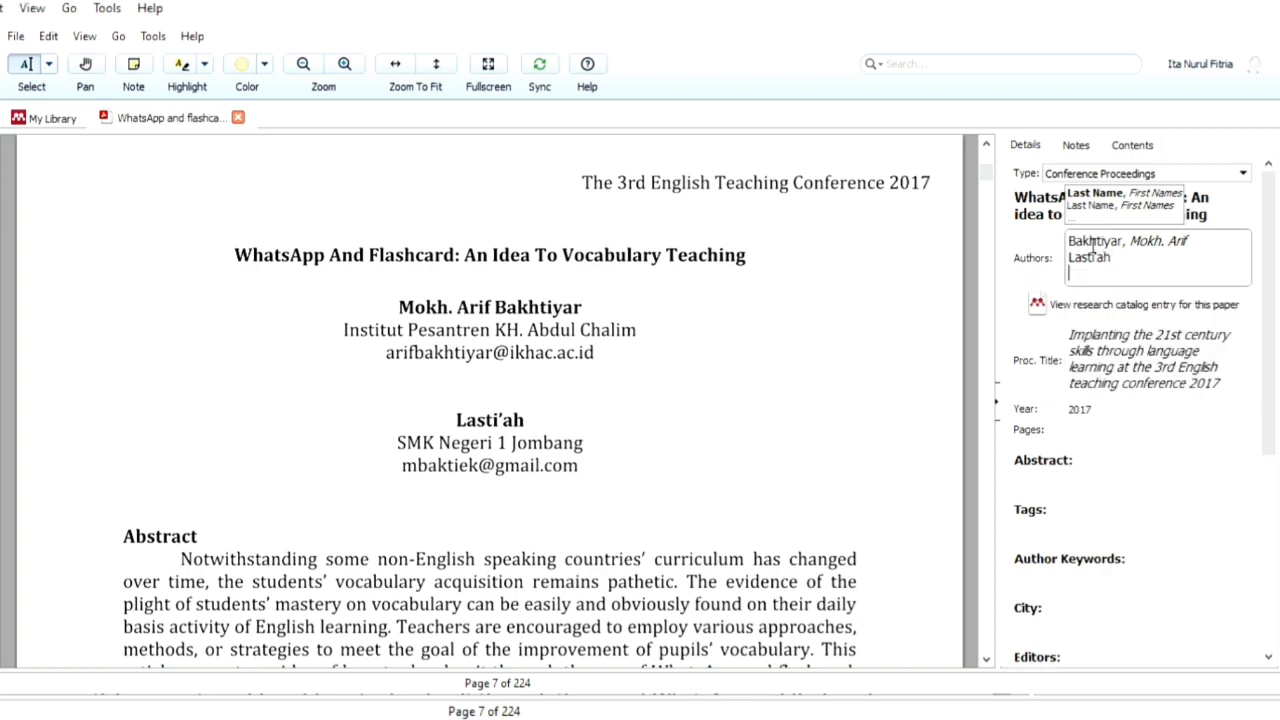
click(1175, 437)
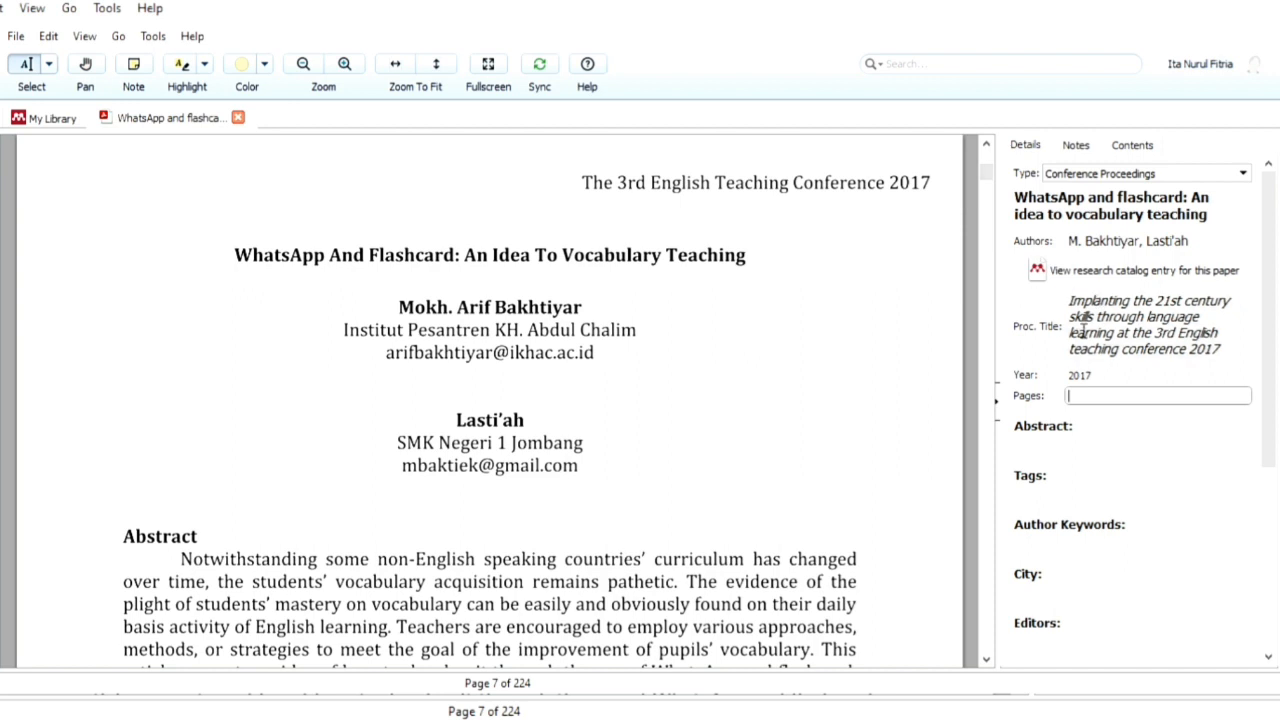
Step: Compare the recorded proceedings title and year with the conference name, theme and date on the cover and title page
drag(986, 176, 984, 163)
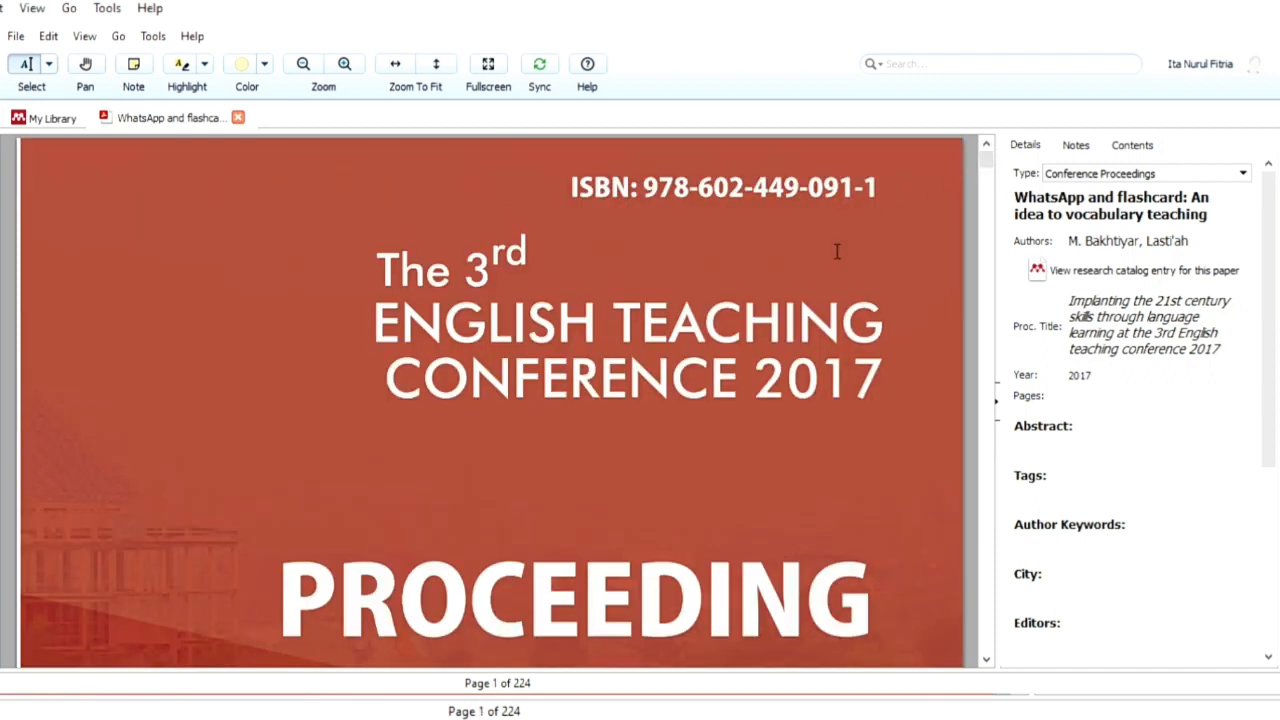
scroll(684, 321, down, 1)
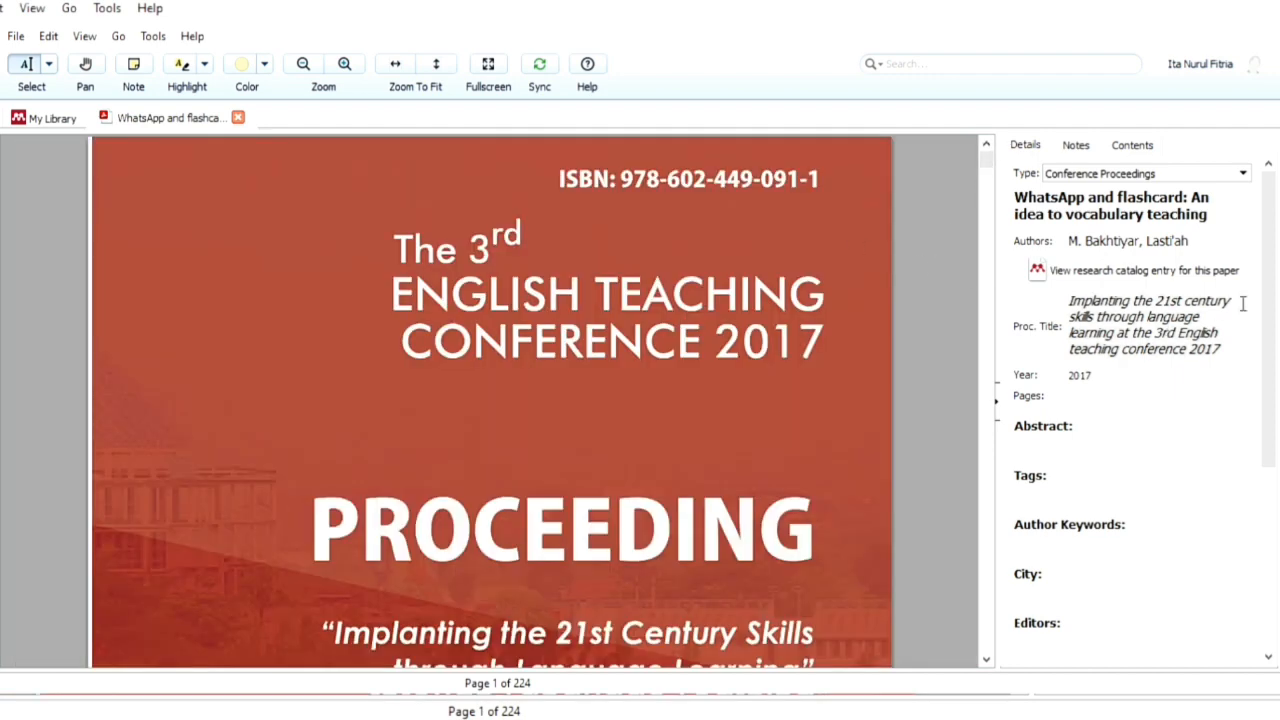
drag(1273, 303, 1275, 320)
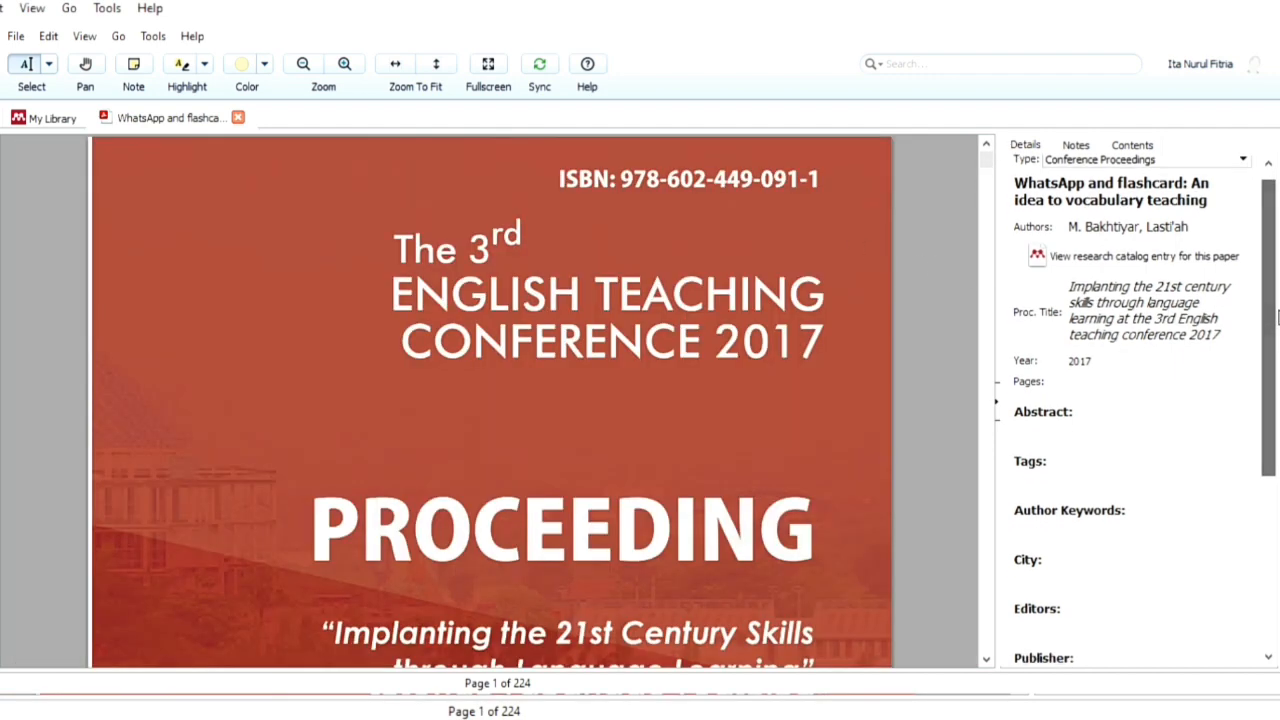
drag(989, 160, 990, 162)
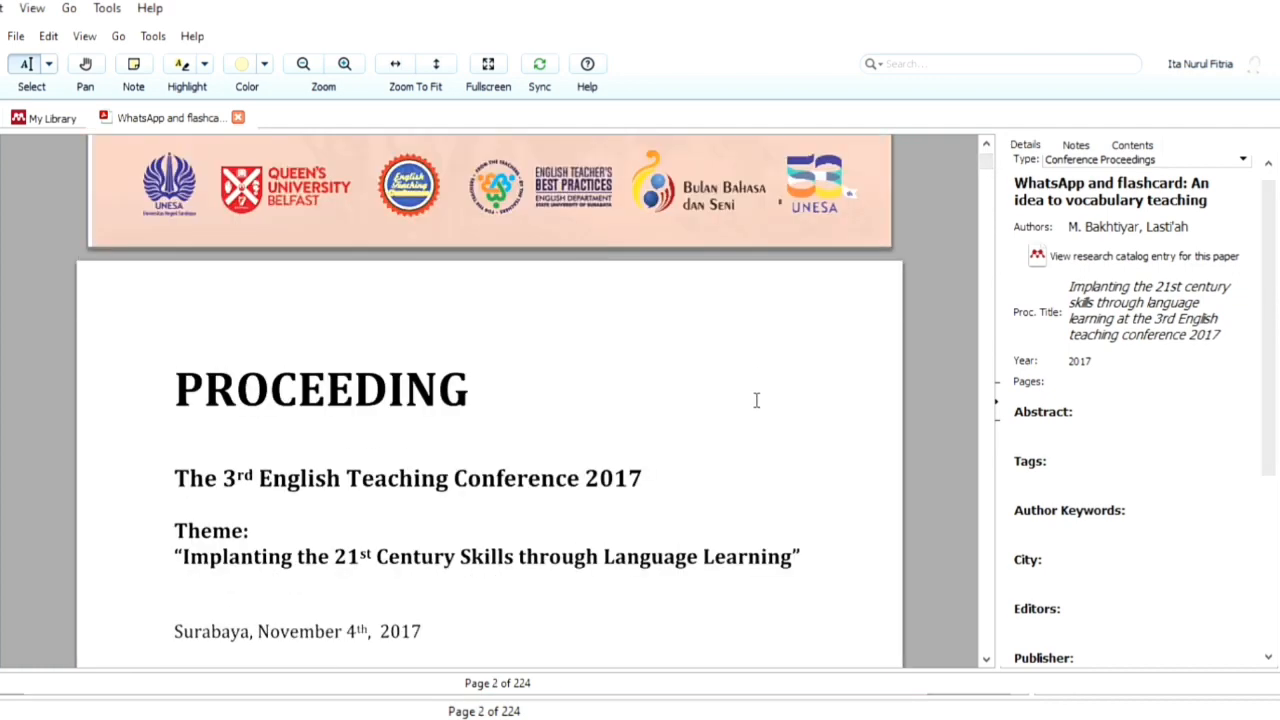
scroll(756, 400, down, 1)
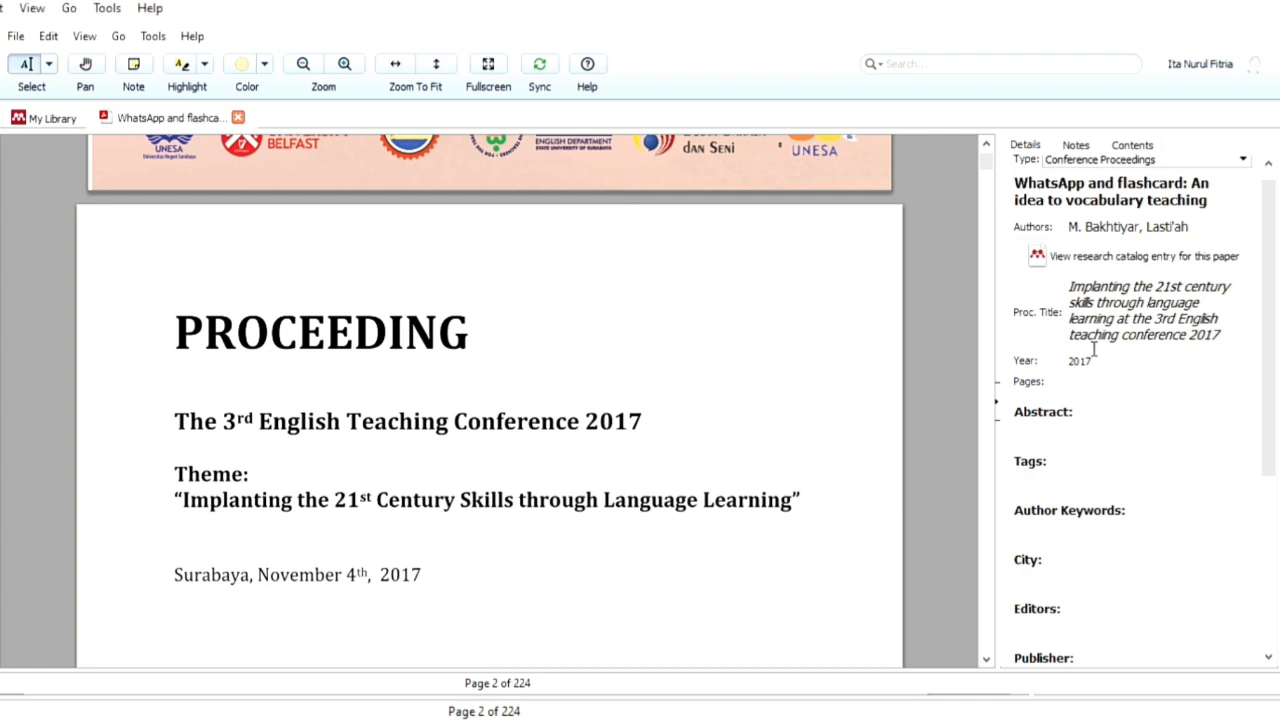
click(1075, 384)
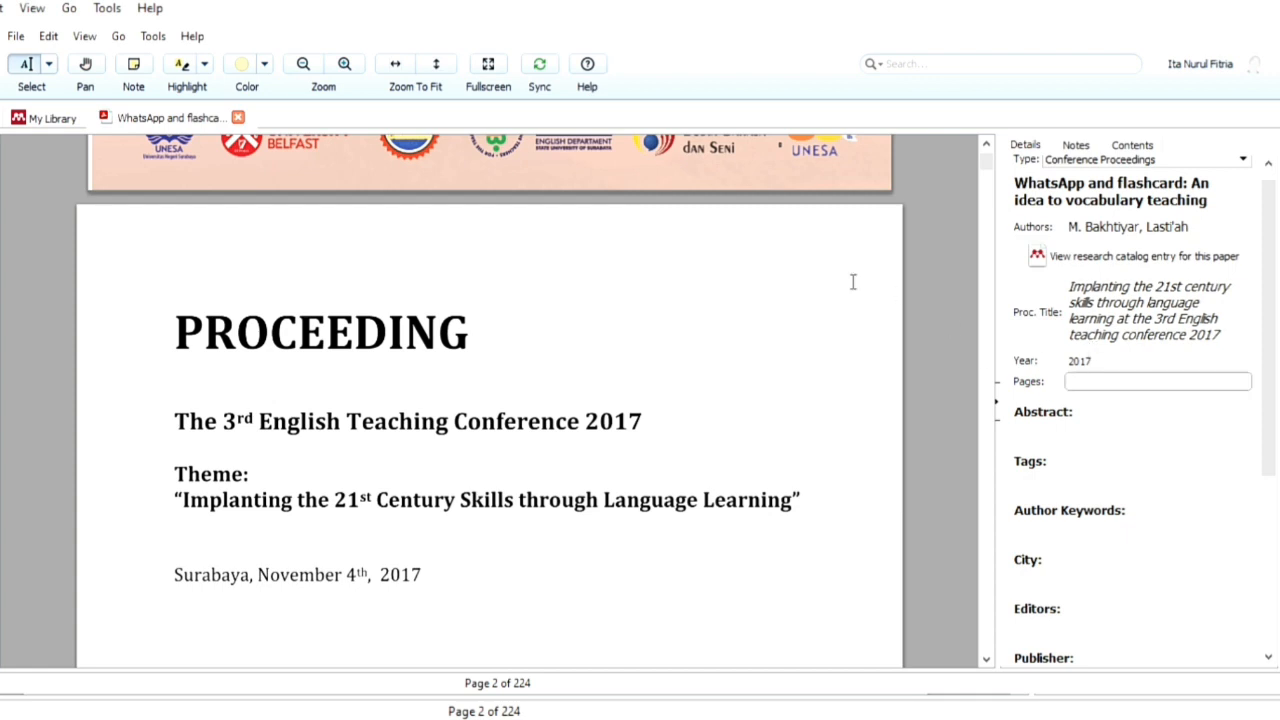
click(783, 351)
scroll(783, 351, down, 4)
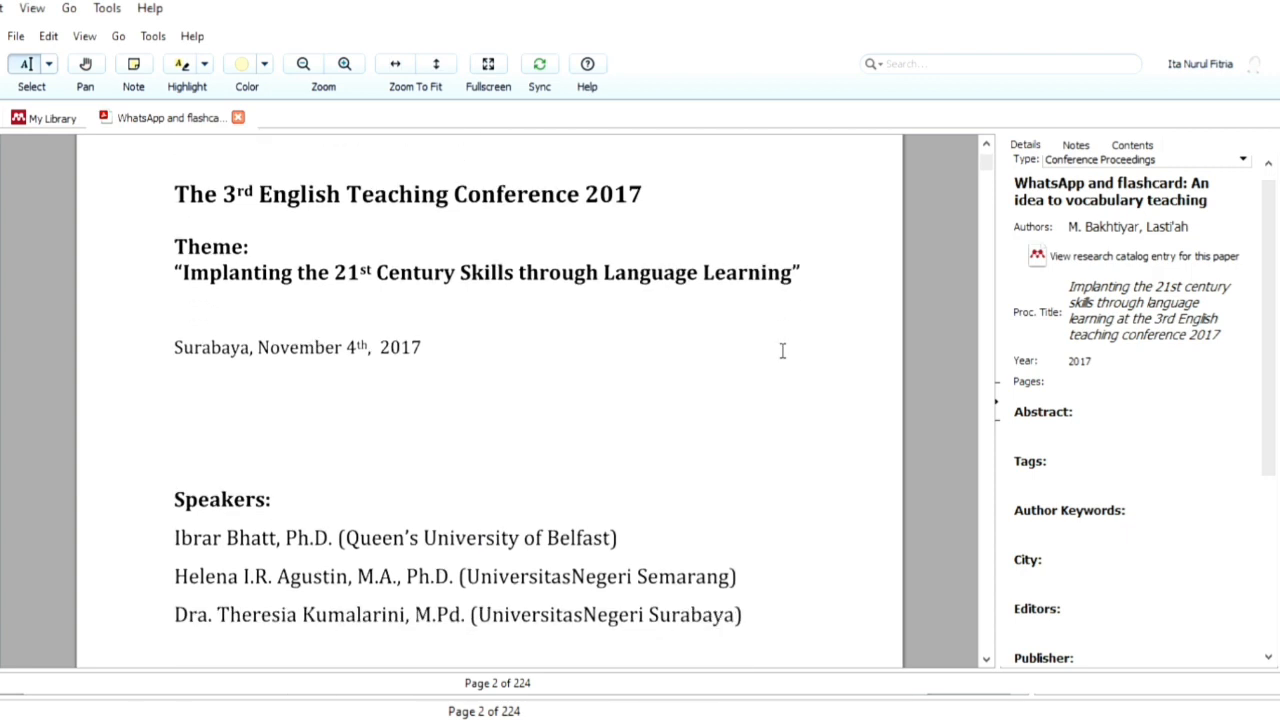
scroll(783, 351, down, 4)
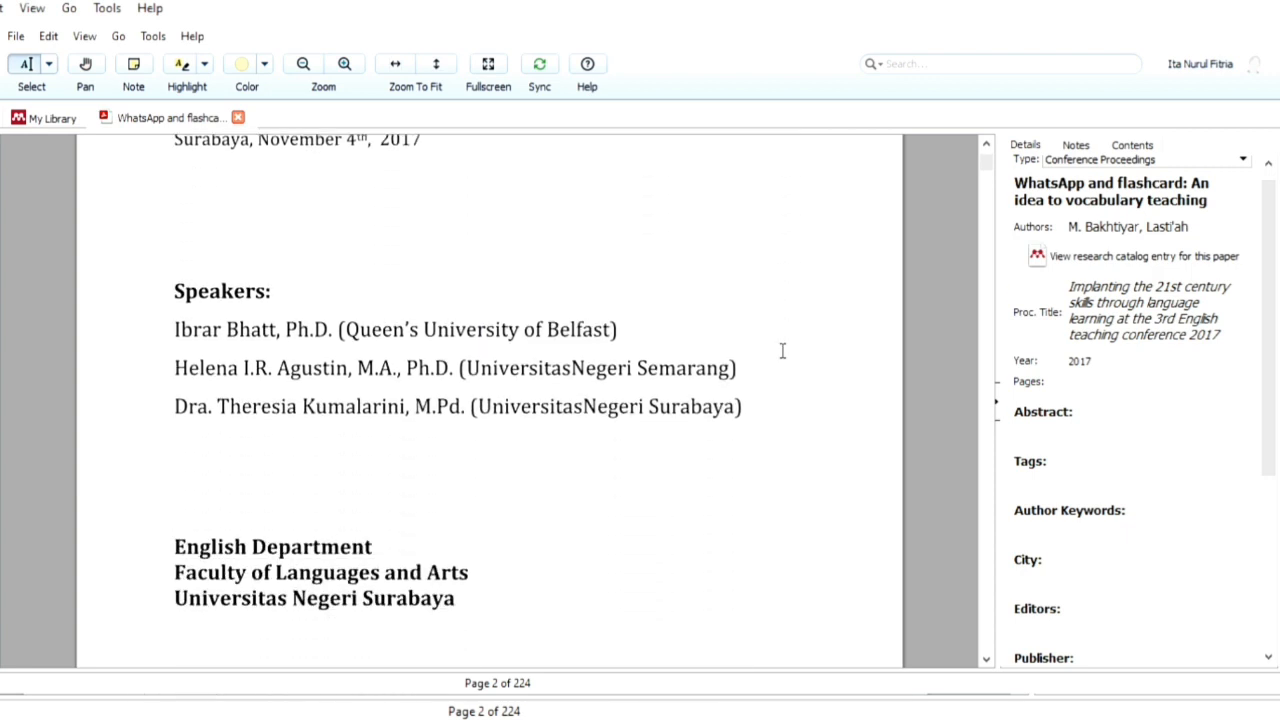
Step: Locate the first printed page number of the WhatsApp and flashcard paper and start its page range with "1-"
scroll(783, 351, down, 15)
scroll(783, 350, down, 10)
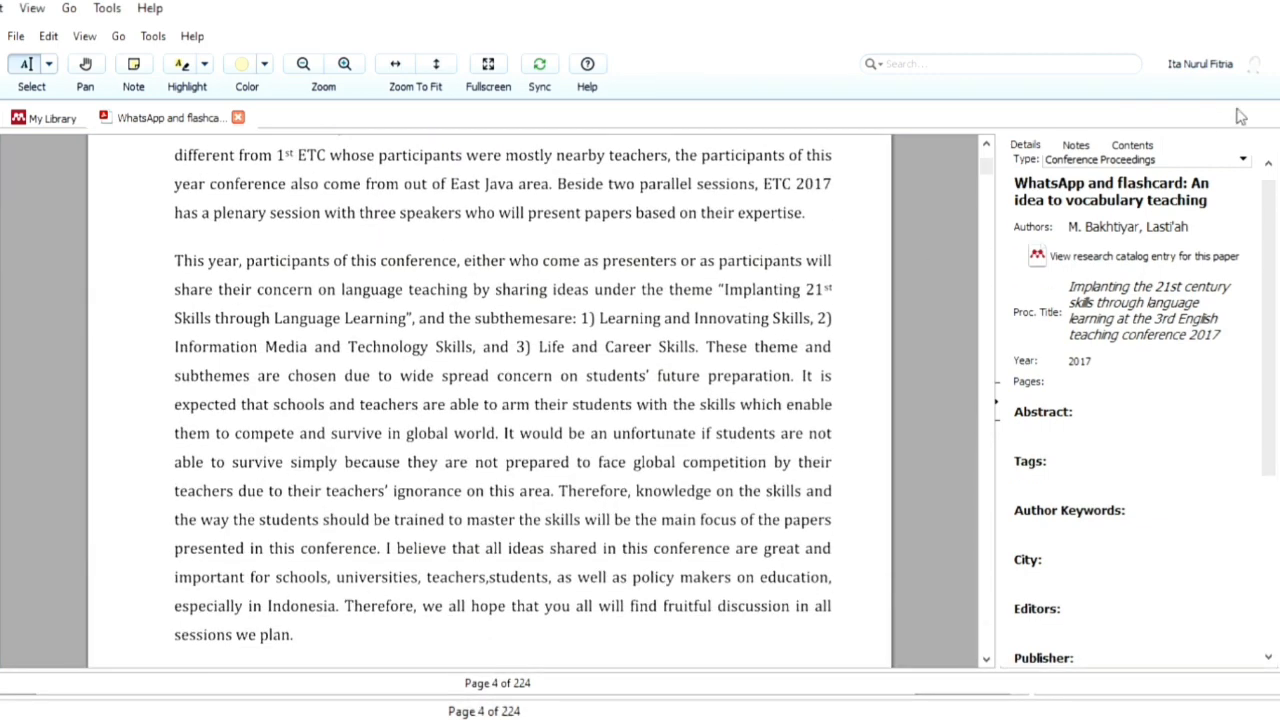
drag(986, 168, 988, 179)
scroll(752, 258, down, 1)
scroll(752, 258, down, 5)
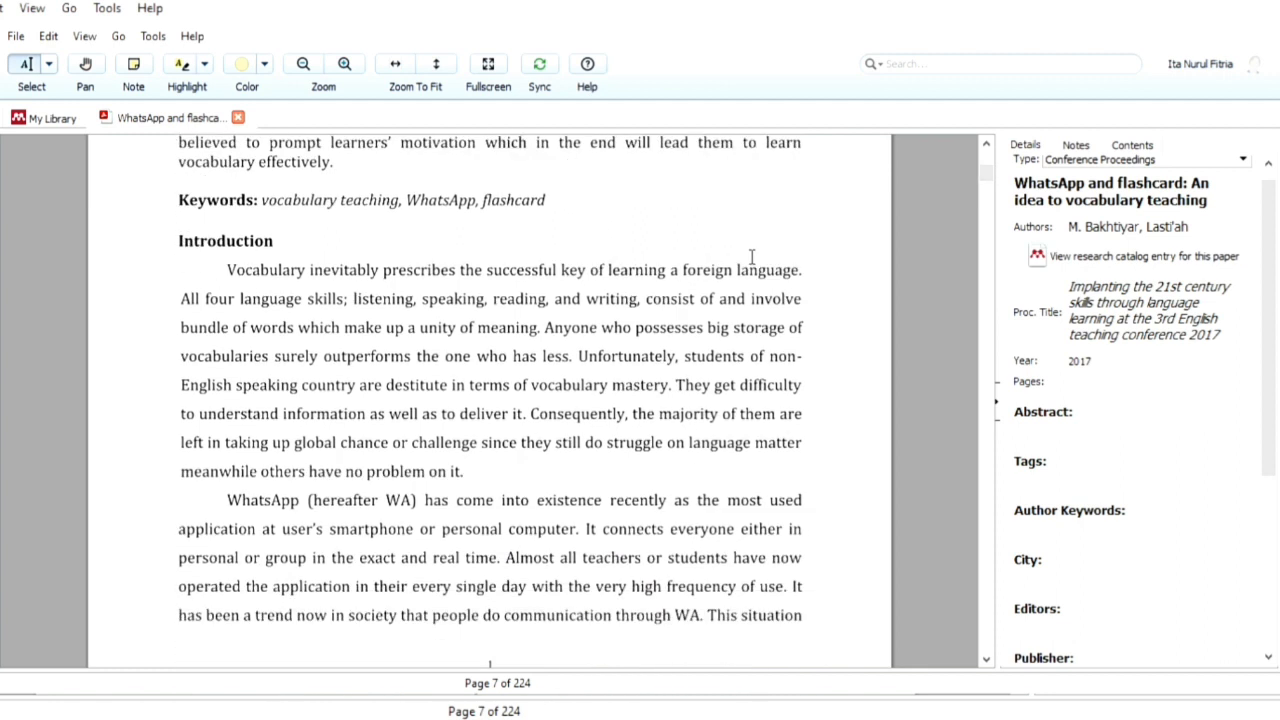
click(1100, 382)
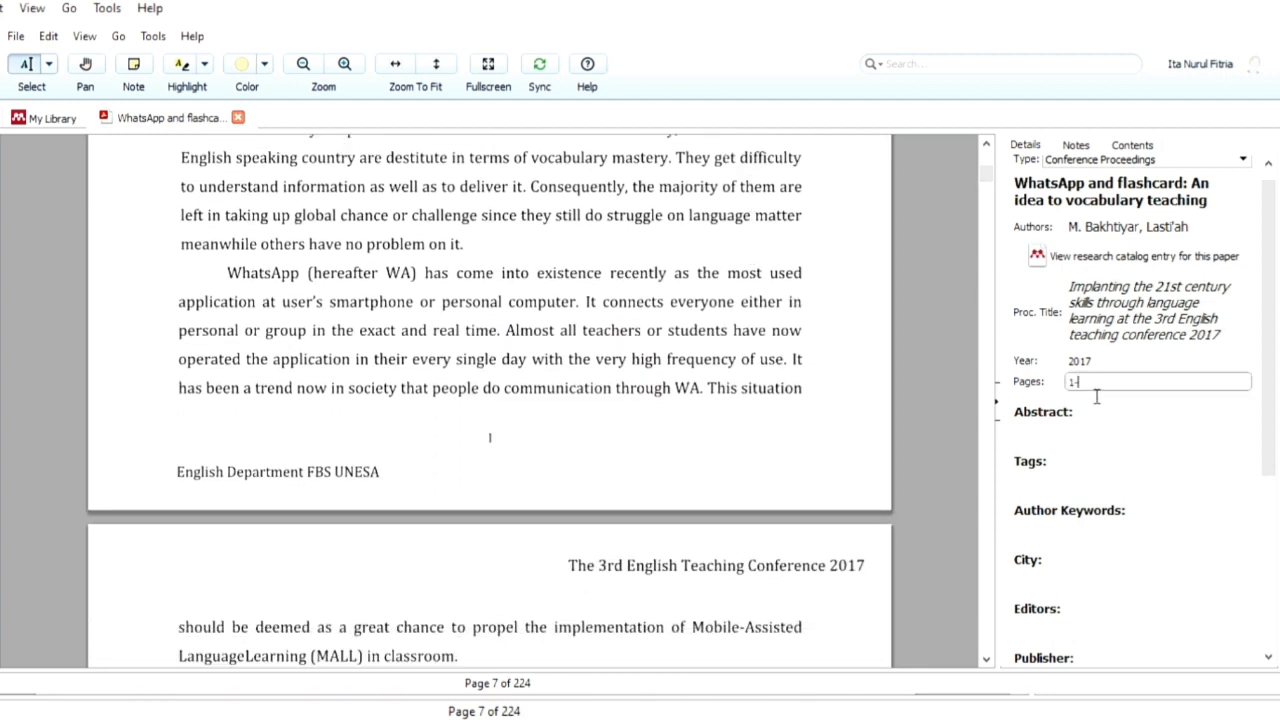
click(626, 355)
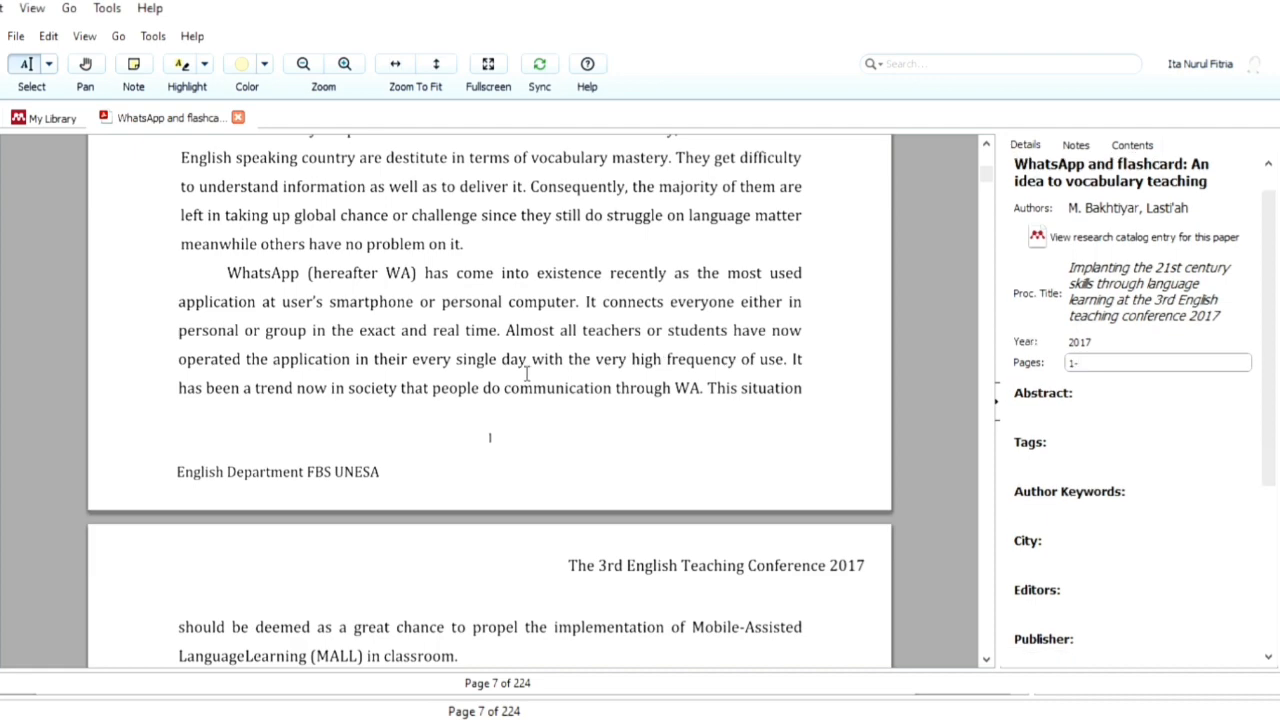
Step: Find the printed number on the paper's last page and complete the page range as 1-10
scroll(664, 340, down, 5)
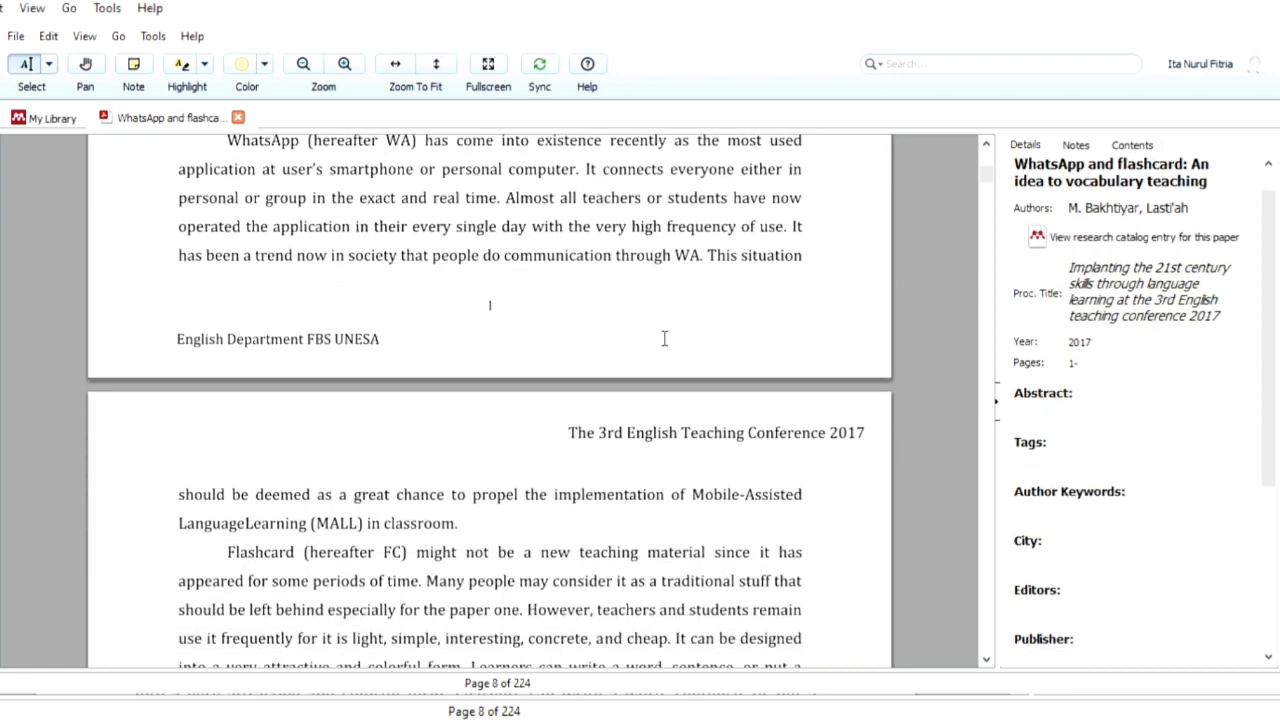
scroll(664, 340, down, 10)
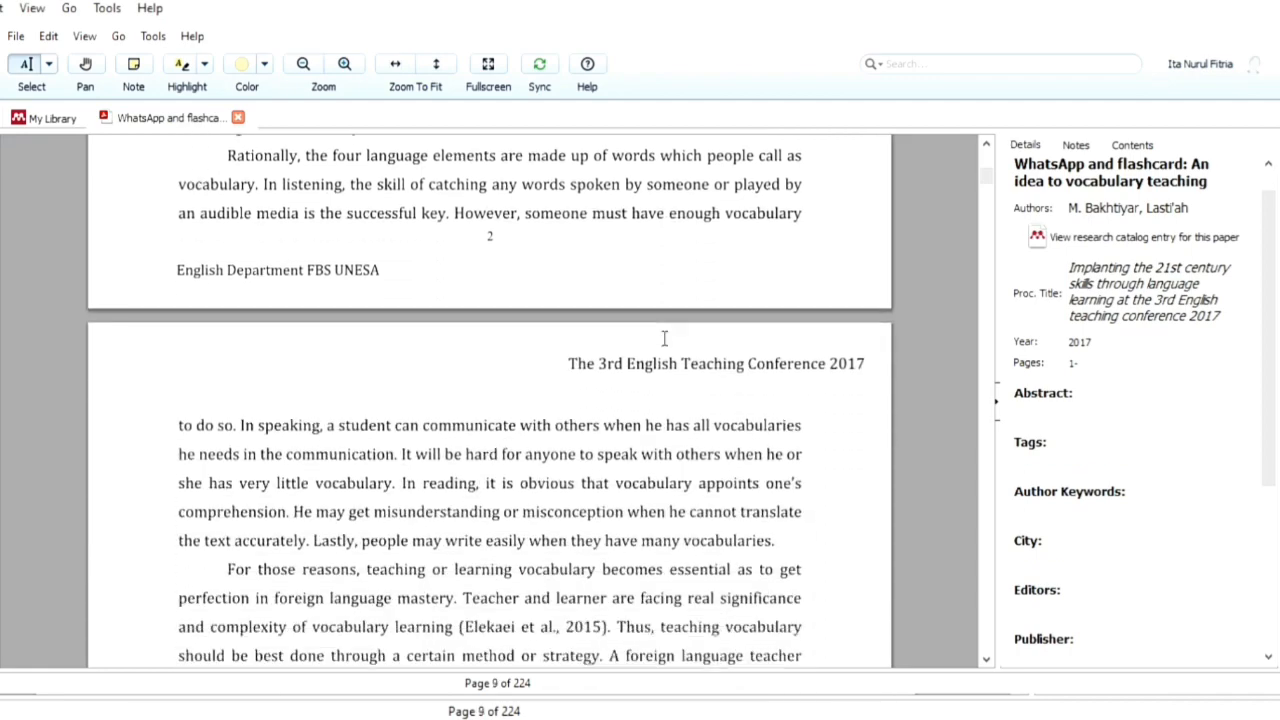
scroll(664, 340, down, 10)
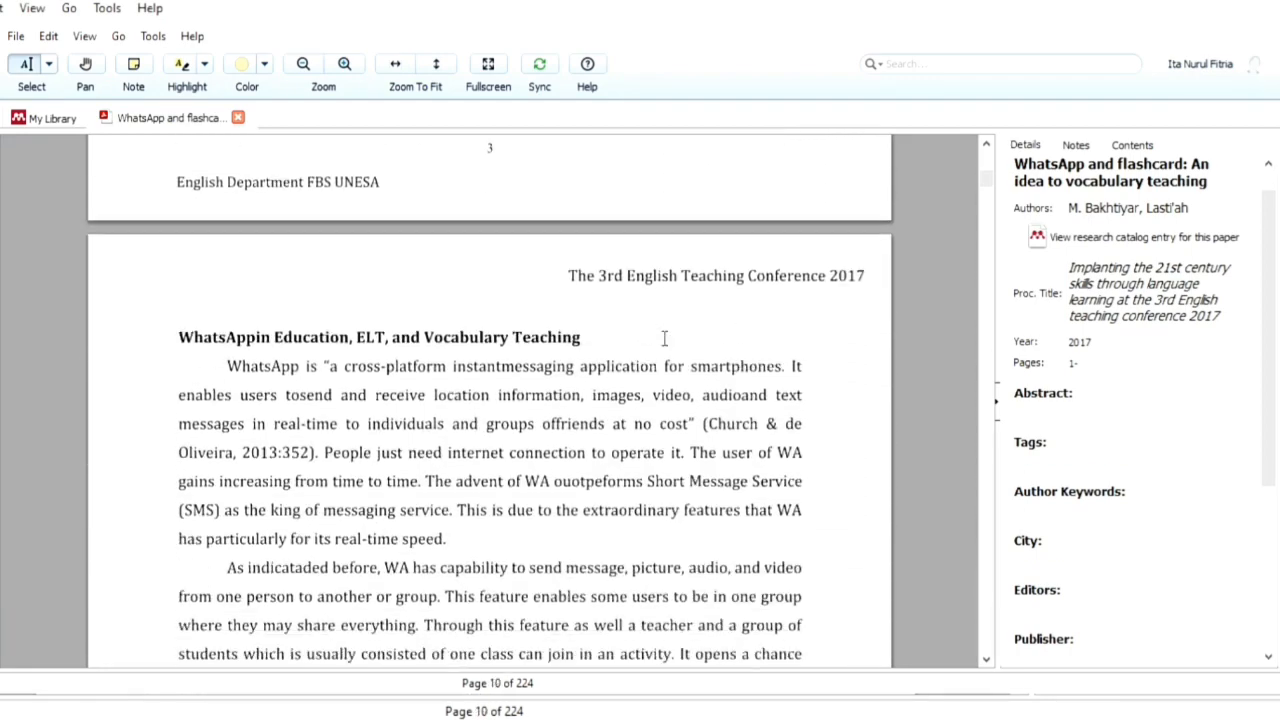
scroll(664, 340, down, 12)
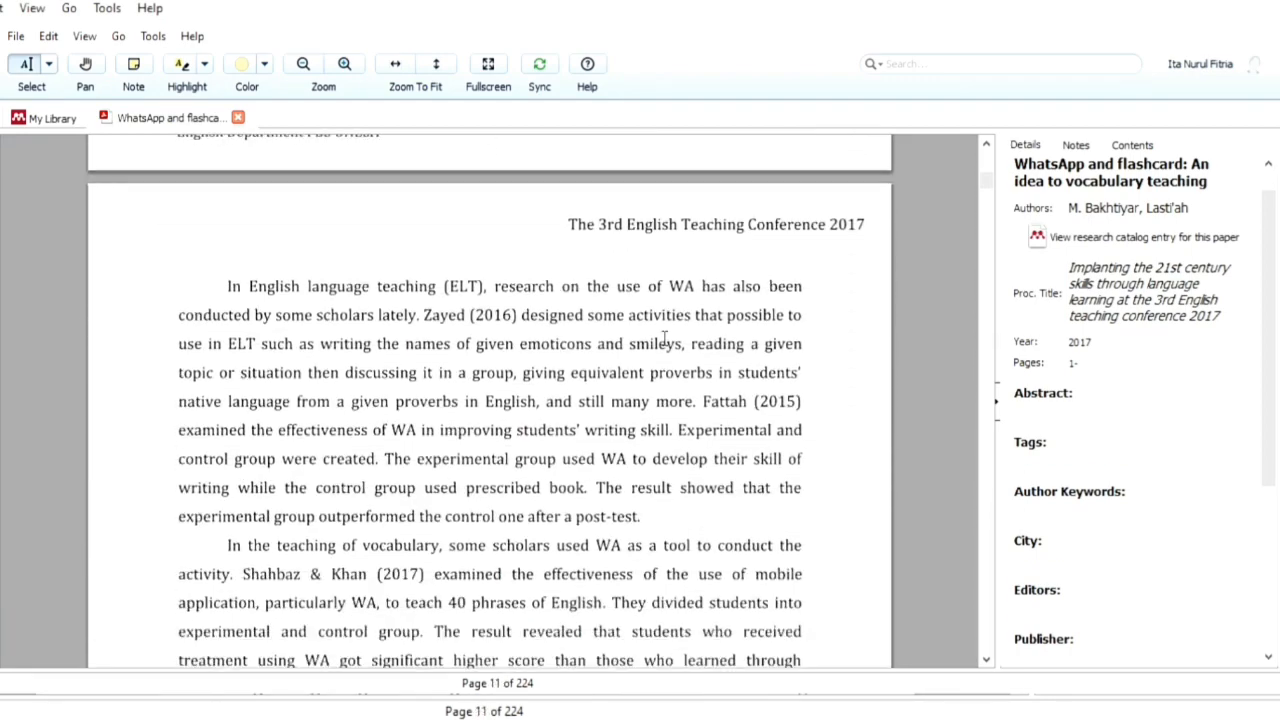
scroll(664, 340, down, 8)
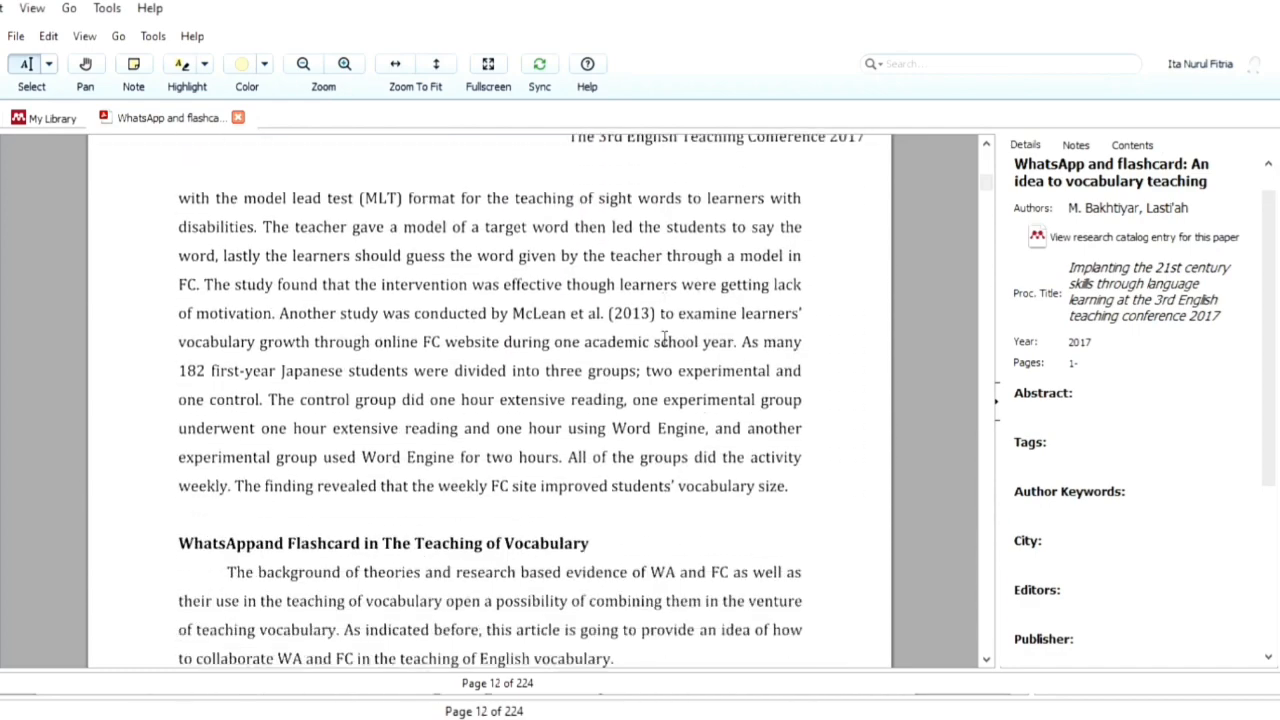
scroll(664, 340, down, 10)
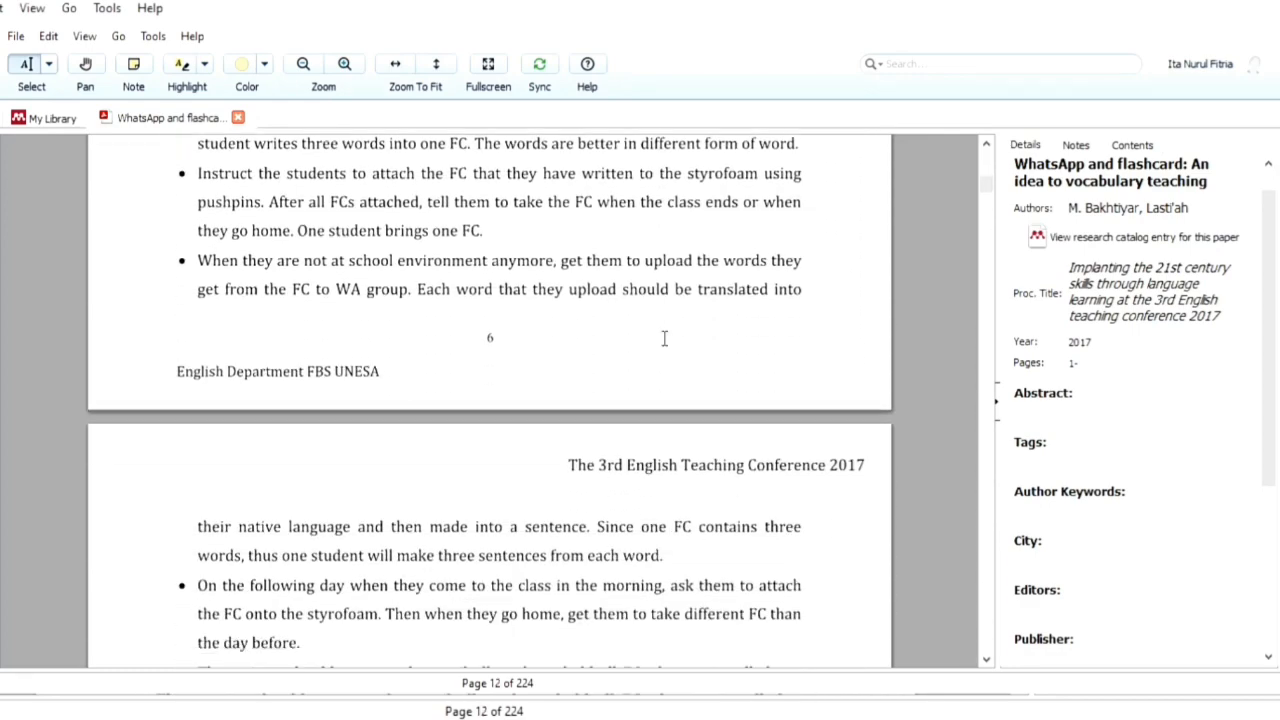
scroll(664, 340, down, 5)
scroll(664, 340, down, 18)
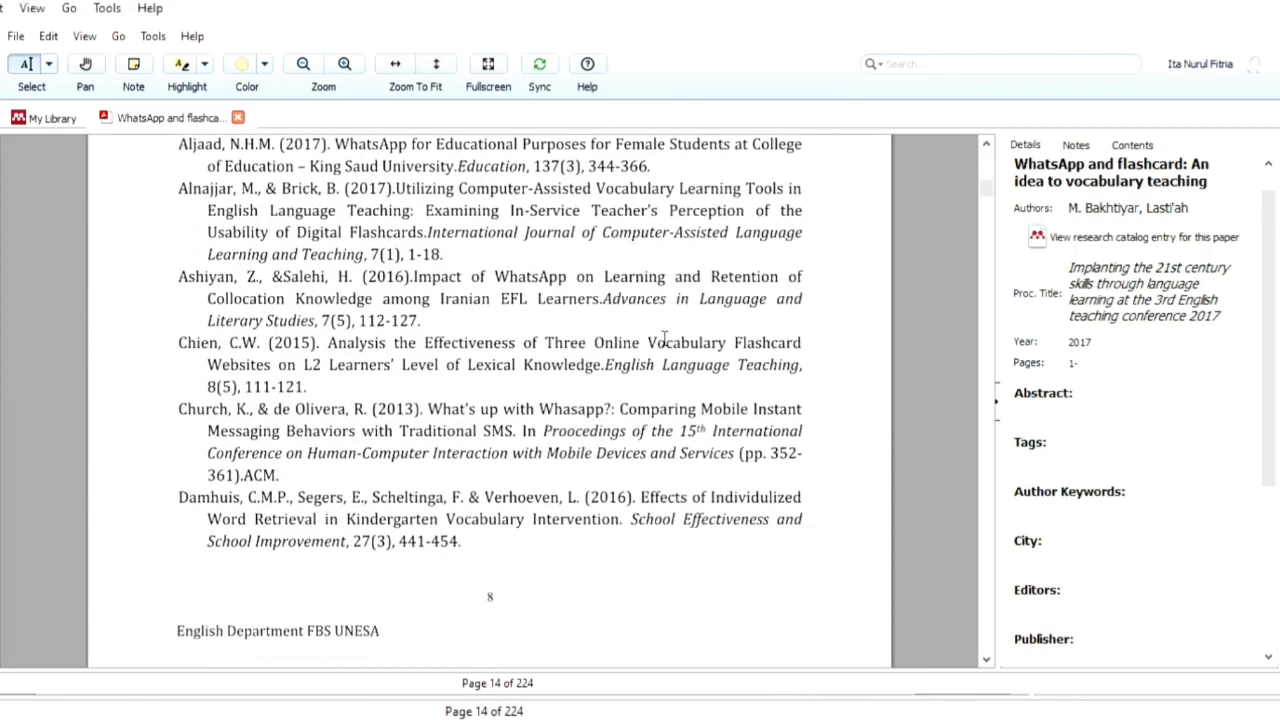
scroll(664, 340, down, 8)
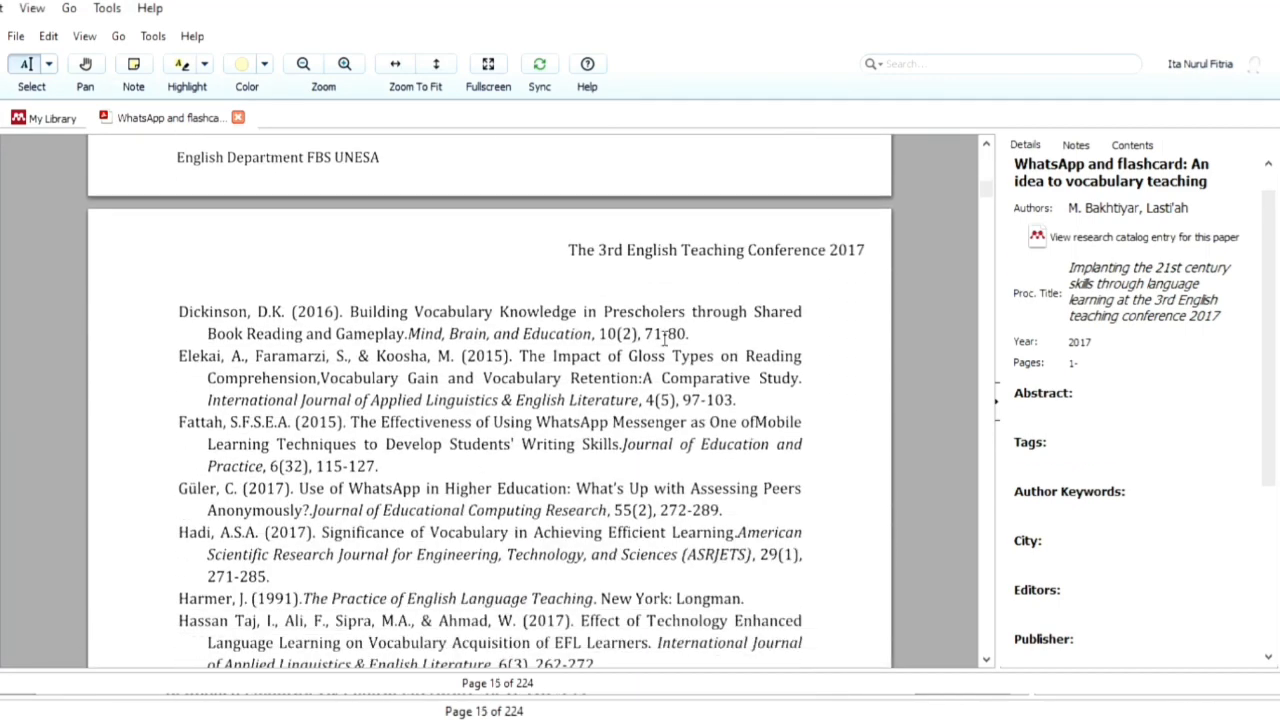
scroll(664, 340, down, 5)
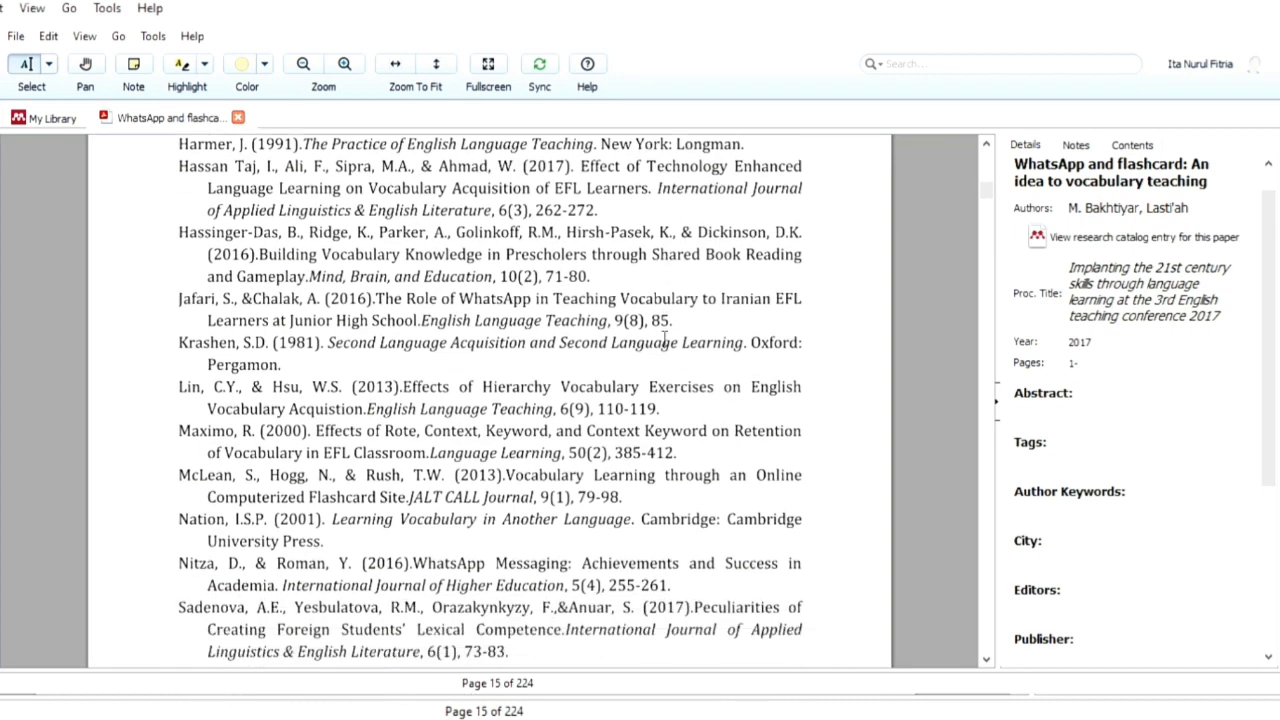
scroll(664, 340, down, 7)
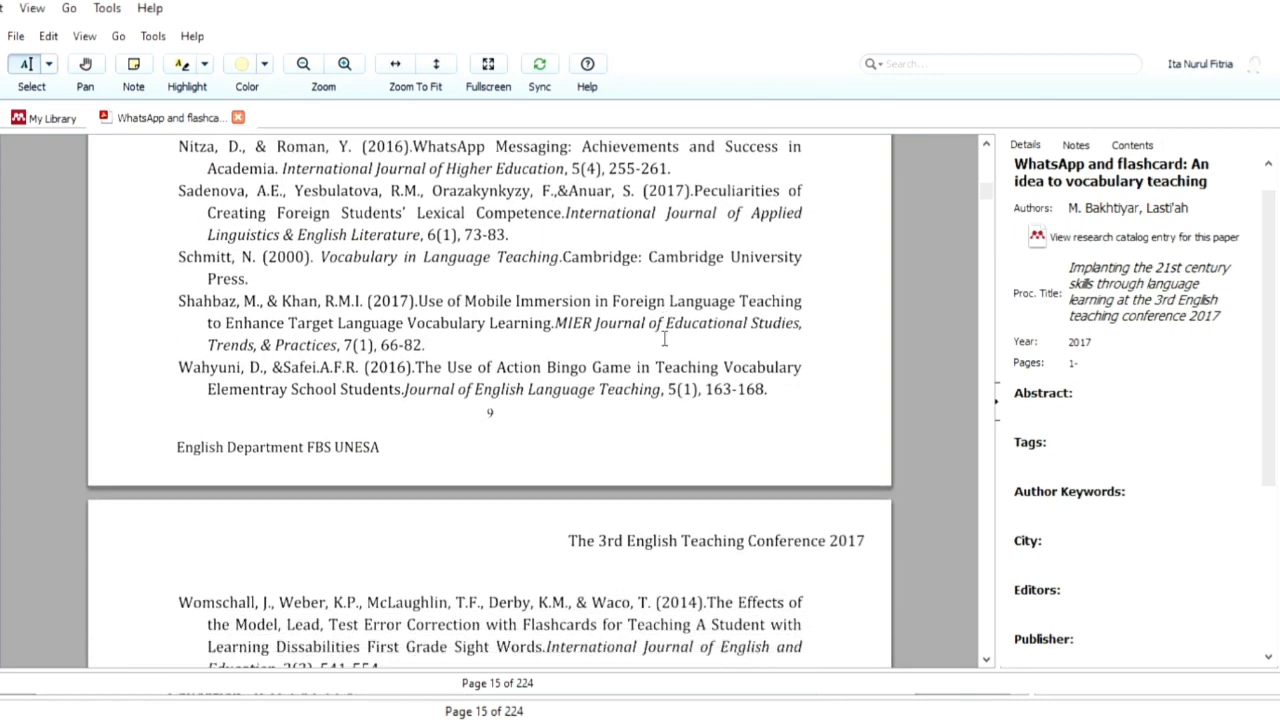
scroll(664, 340, down, 8)
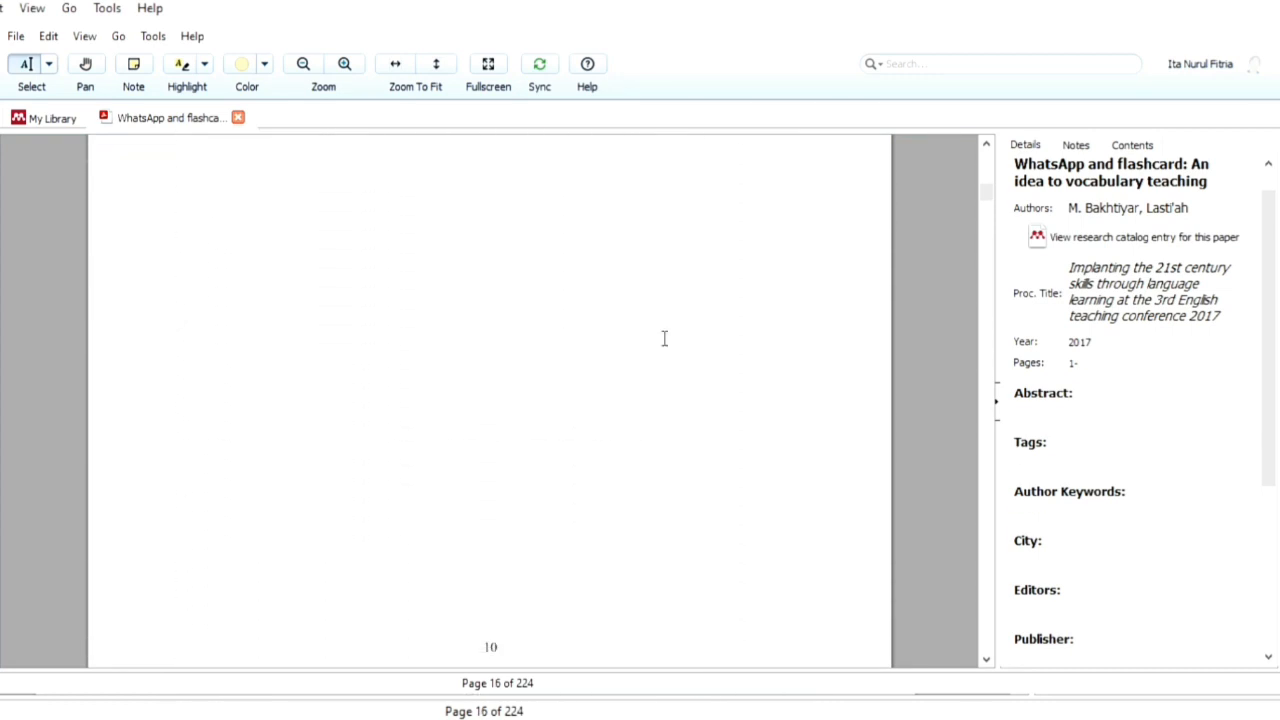
click(1094, 371)
text(10)
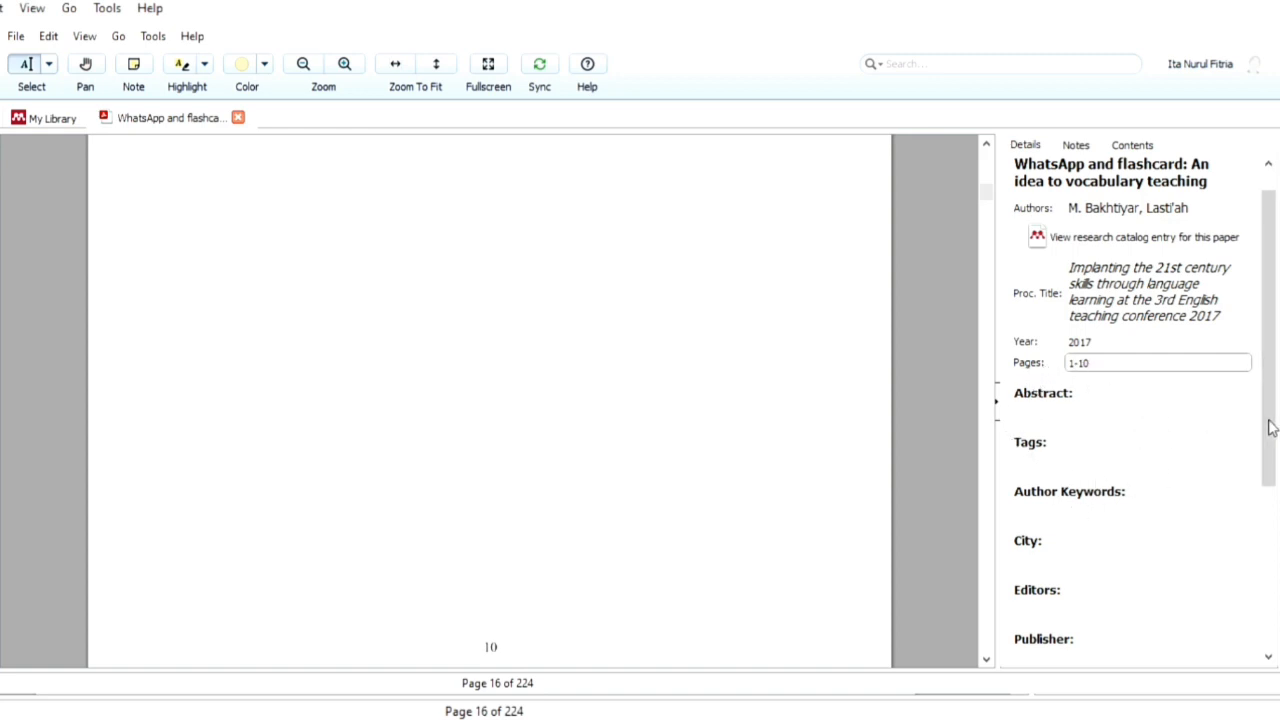
Step: Look up the publication city on the proceedings cover and fill in the paper's city as Surabaya
drag(1270, 428, 1271, 540)
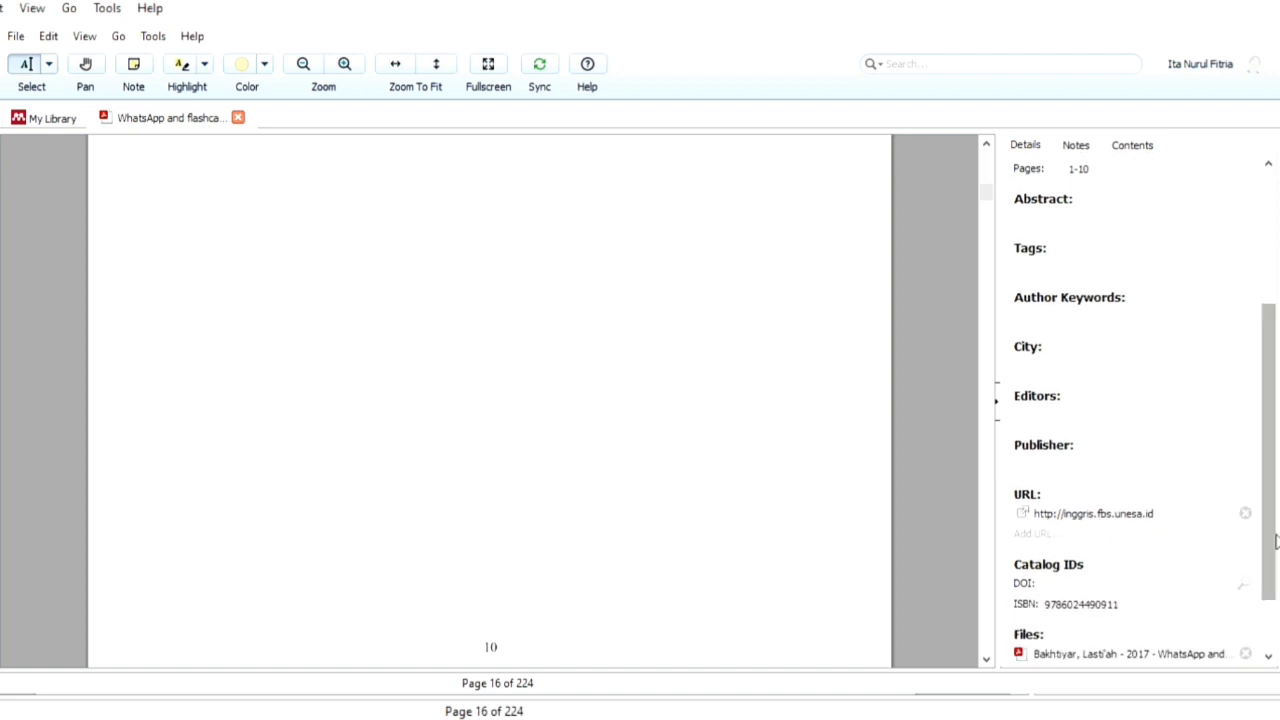
click(1050, 368)
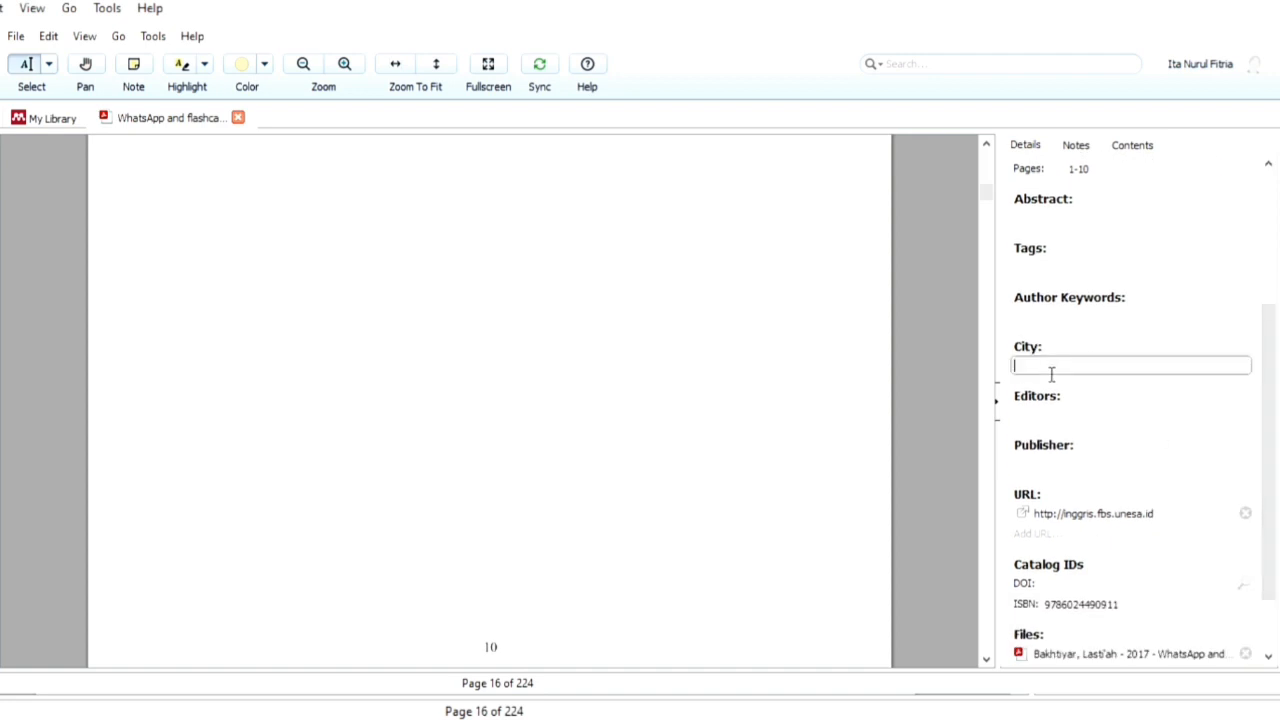
drag(989, 195, 986, 172)
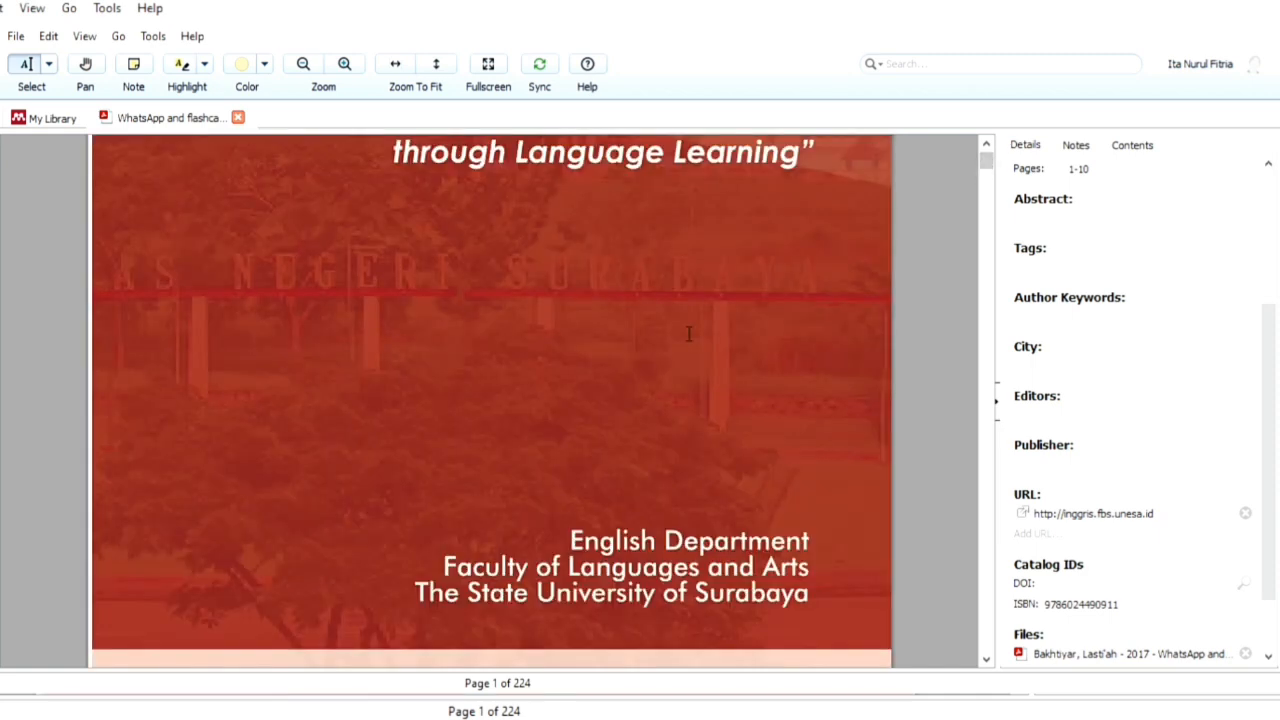
scroll(688, 334, down, 1)
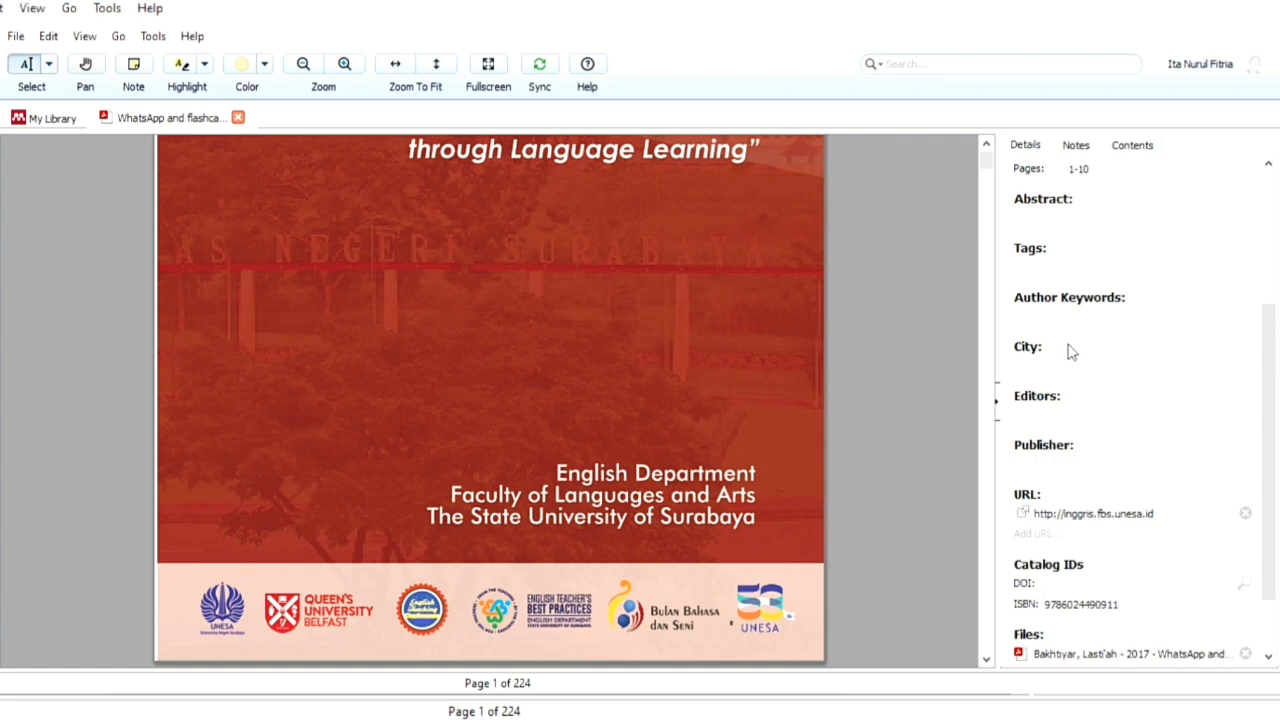
click(1047, 376)
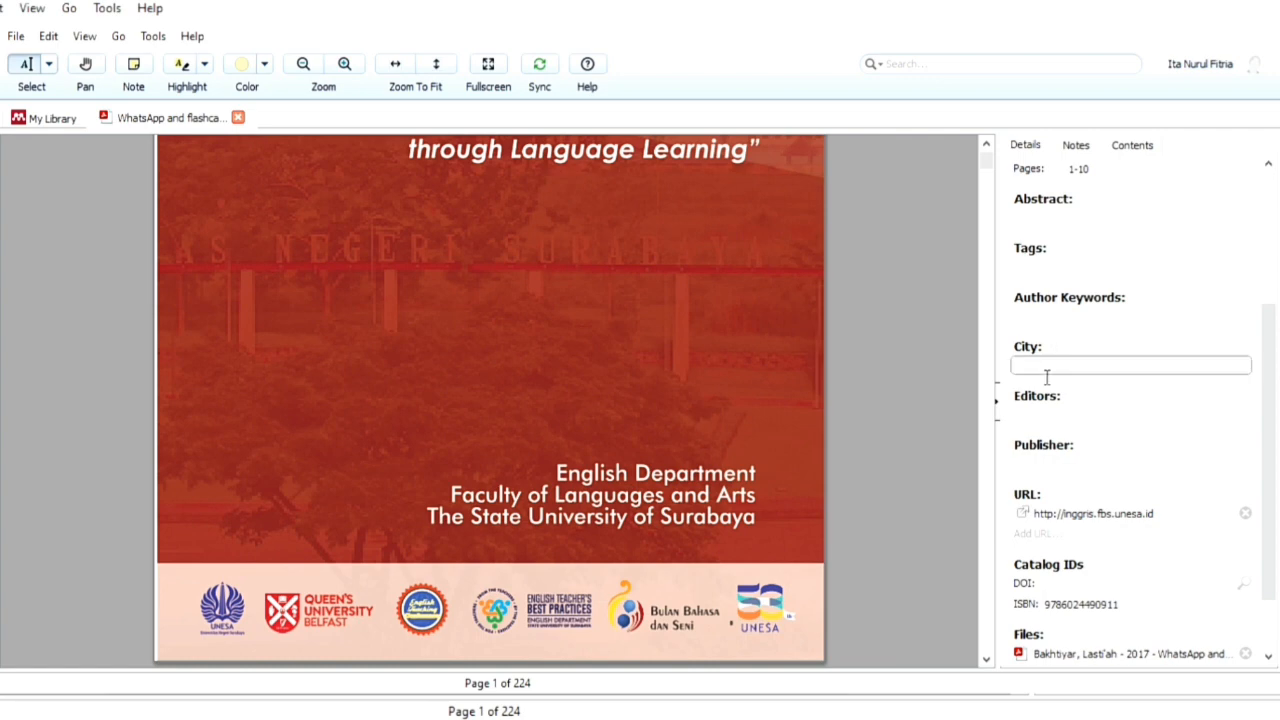
text(Surabaya)
key(Return)
Step: Find the editor credits in the proceedings' front matter and open the paper's Editors field for entry
click(1084, 414)
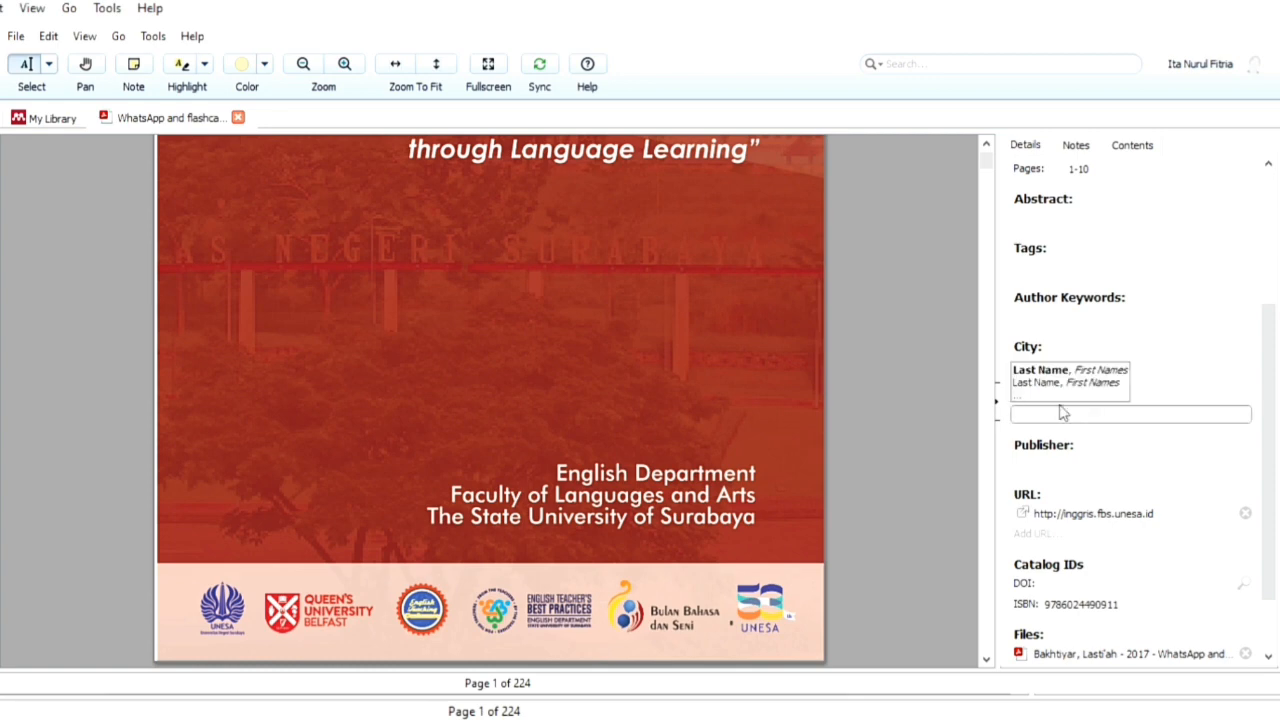
drag(988, 159, 988, 163)
scroll(637, 406, down, 3)
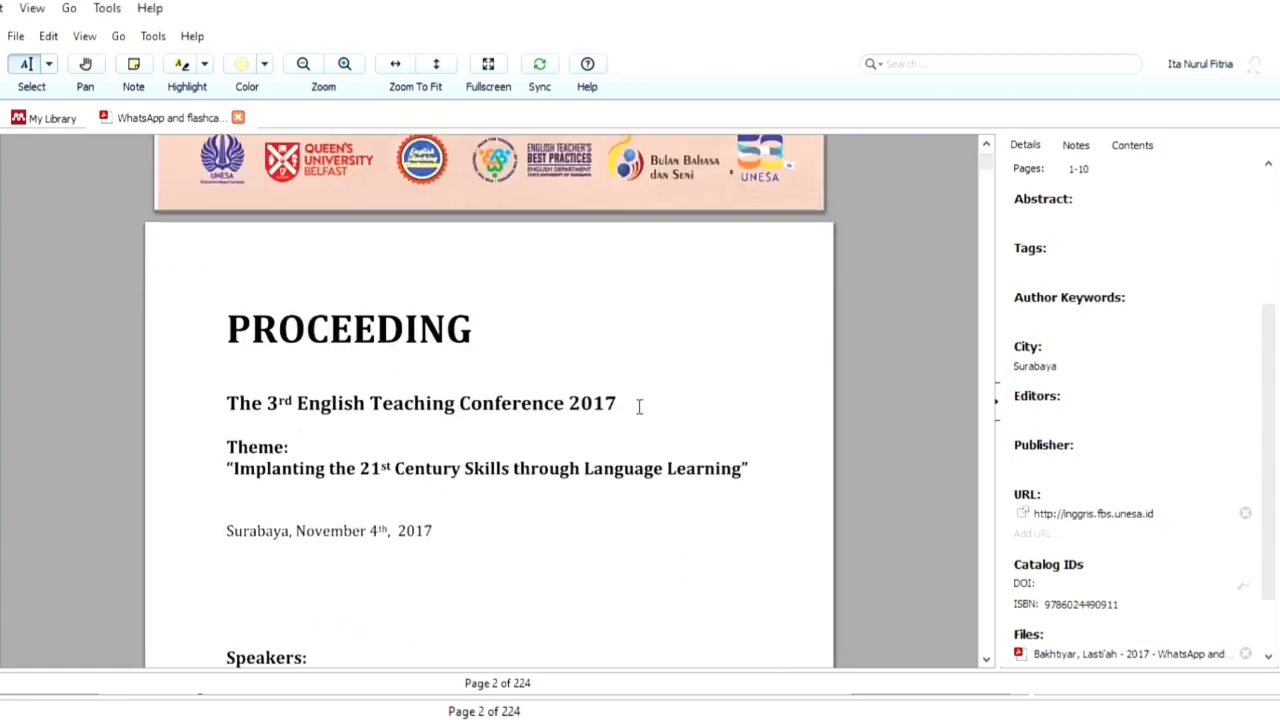
scroll(639, 406, down, 10)
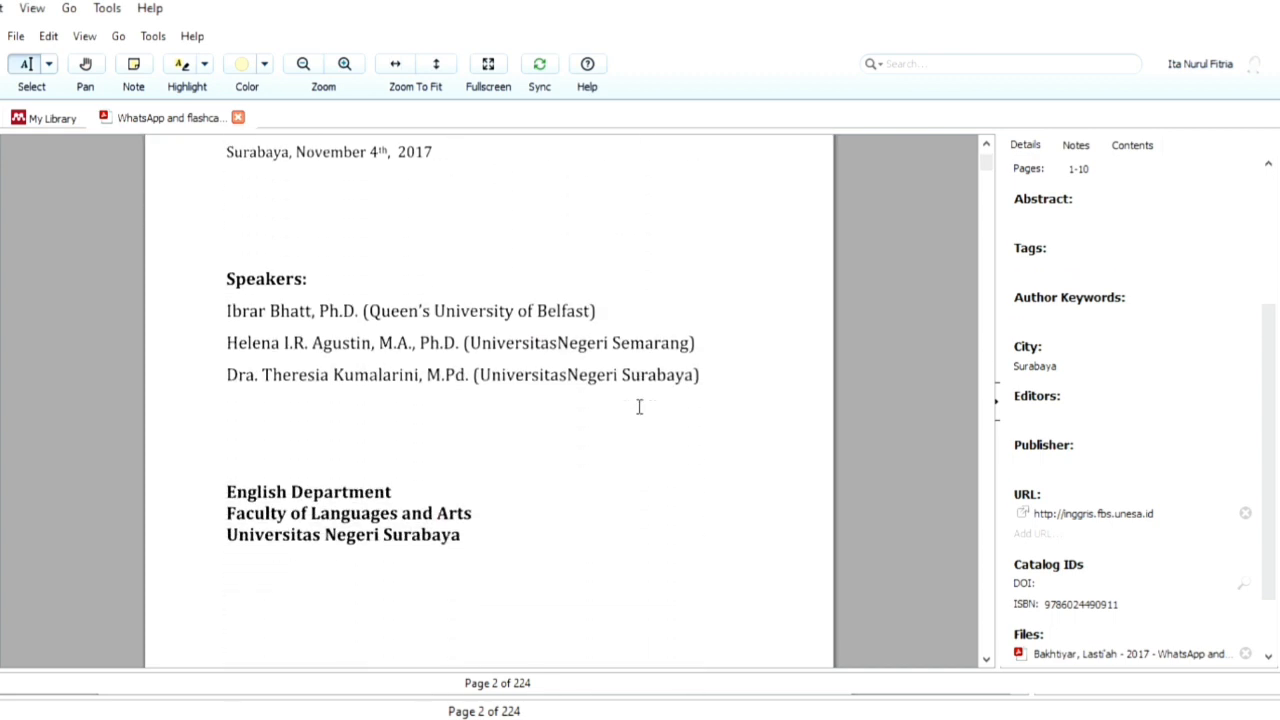
scroll(639, 406, down, 10)
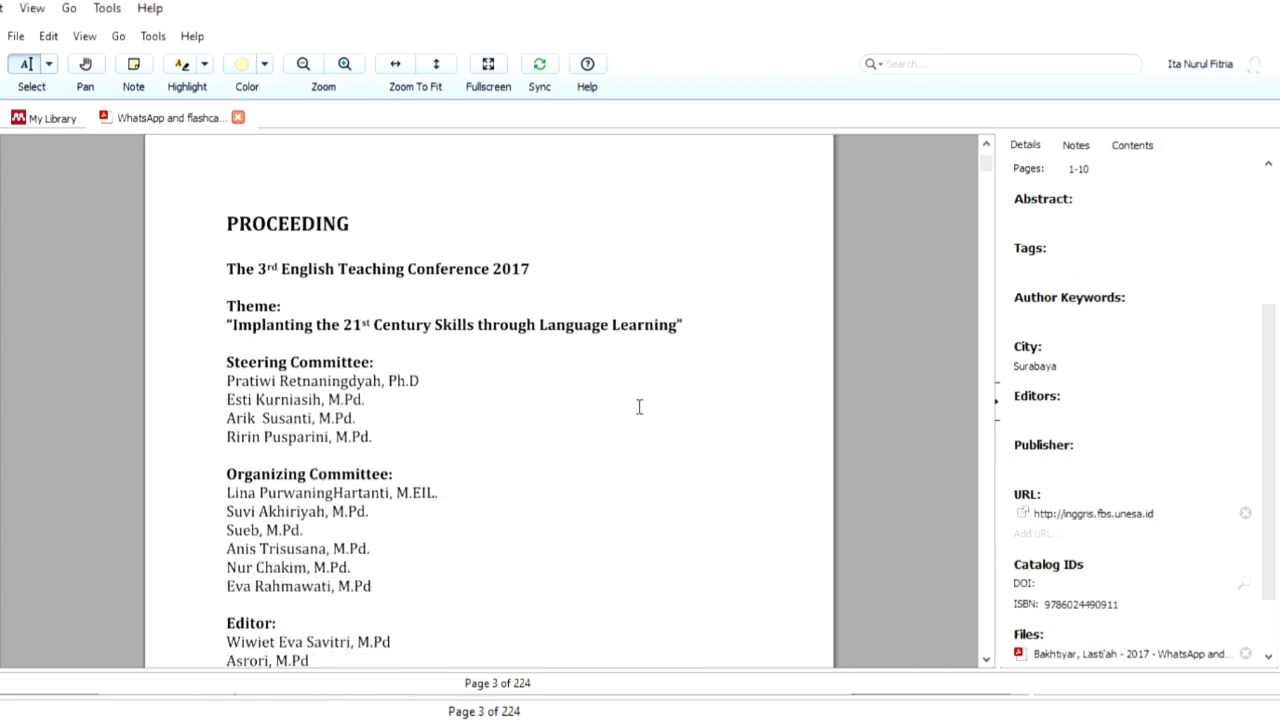
click(1080, 416)
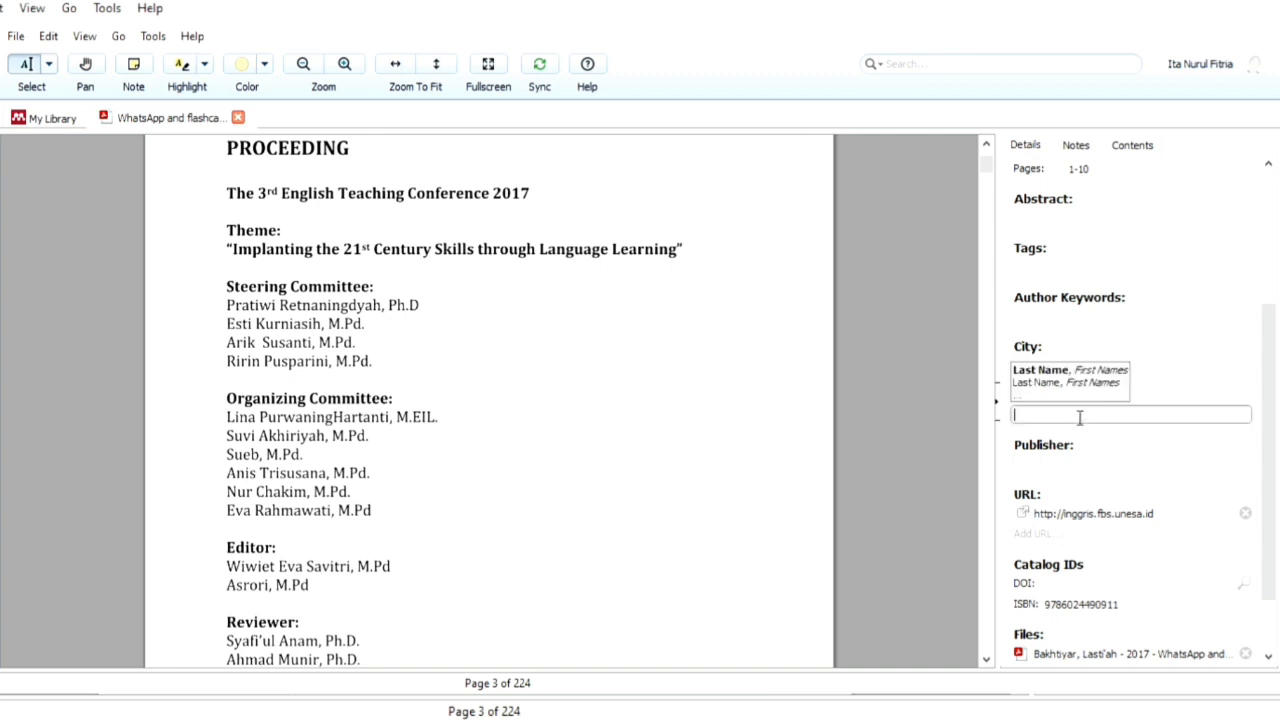
text(W)
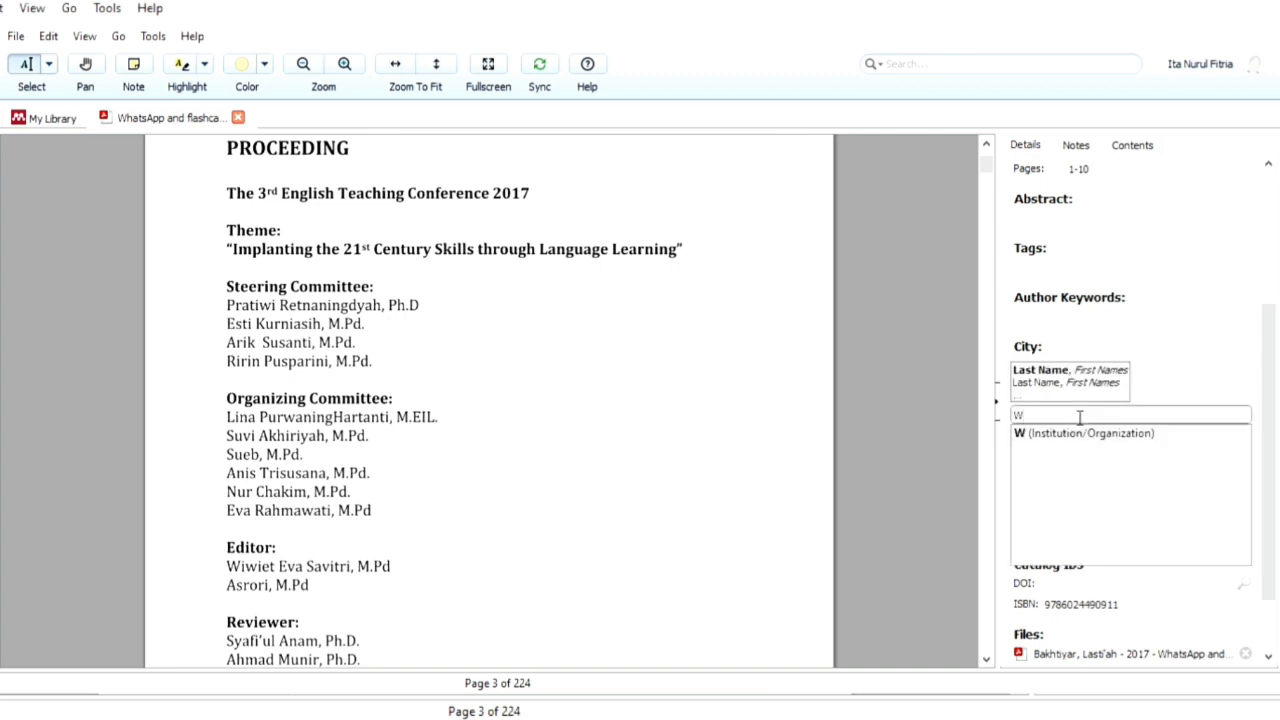
text(iwiet)
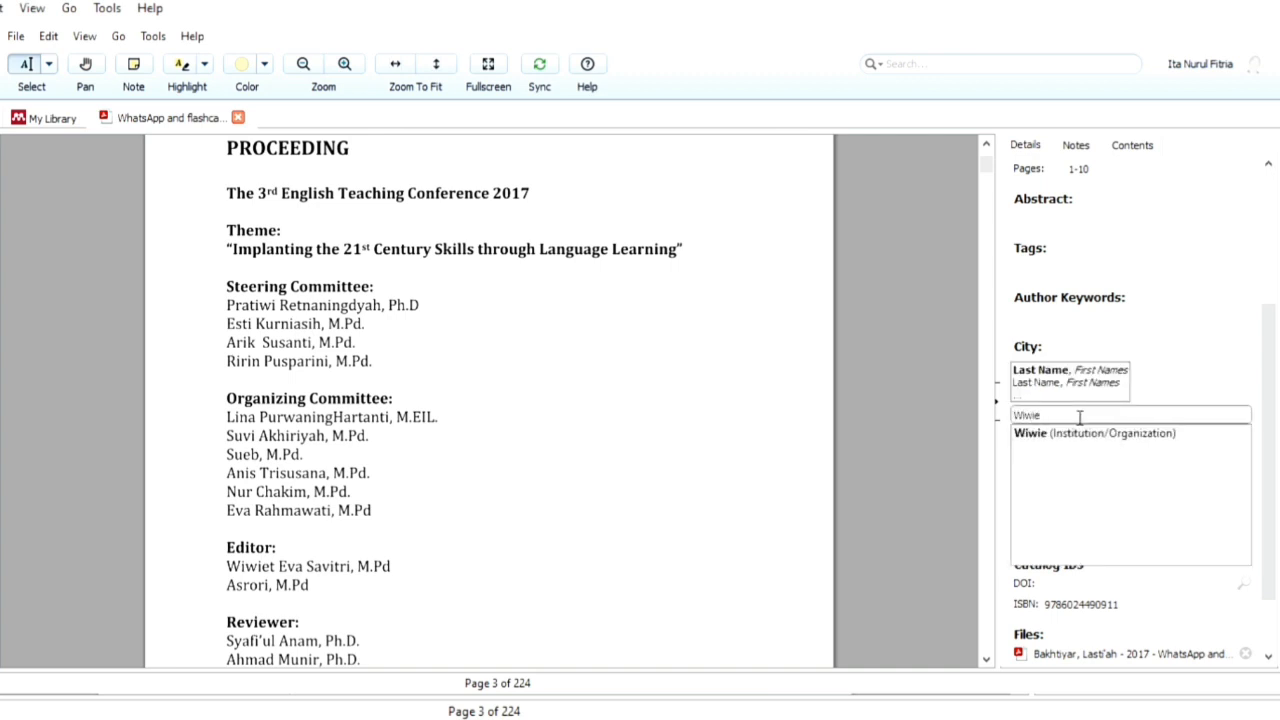
key(BackSpace)
key(BackSpace)
key(BackSpace)
key(BackSpace)
key(BackSpace)
key(BackSpace)
Step: Enter the two credited editors on separate lines in the Editors field, with the first editor's last name before the first names
text(Savitri,)
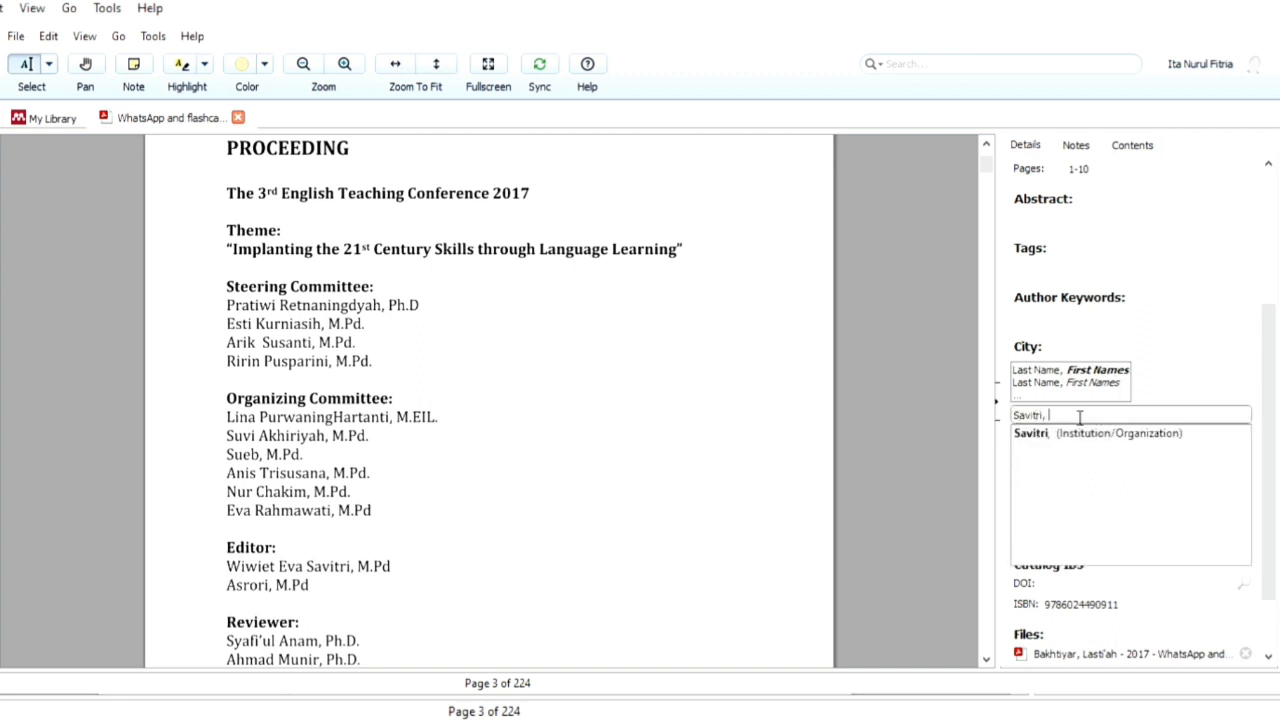
text( Wiwiet)
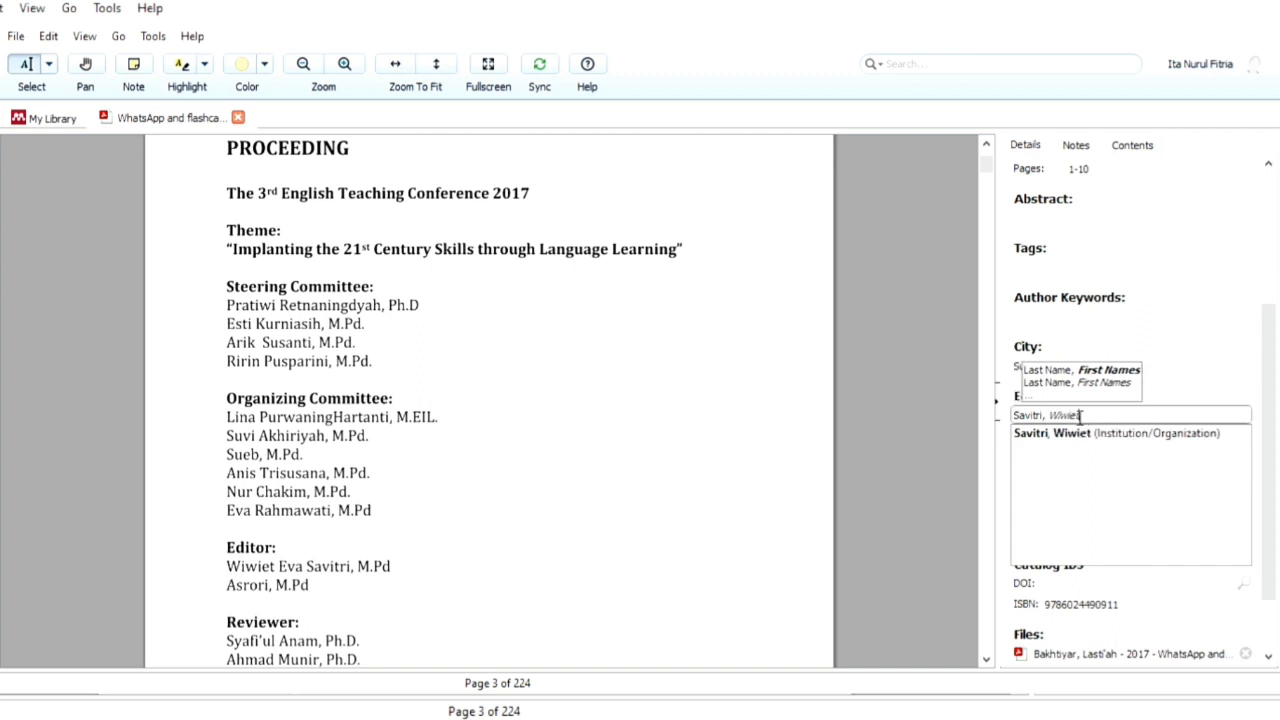
text( Eva)
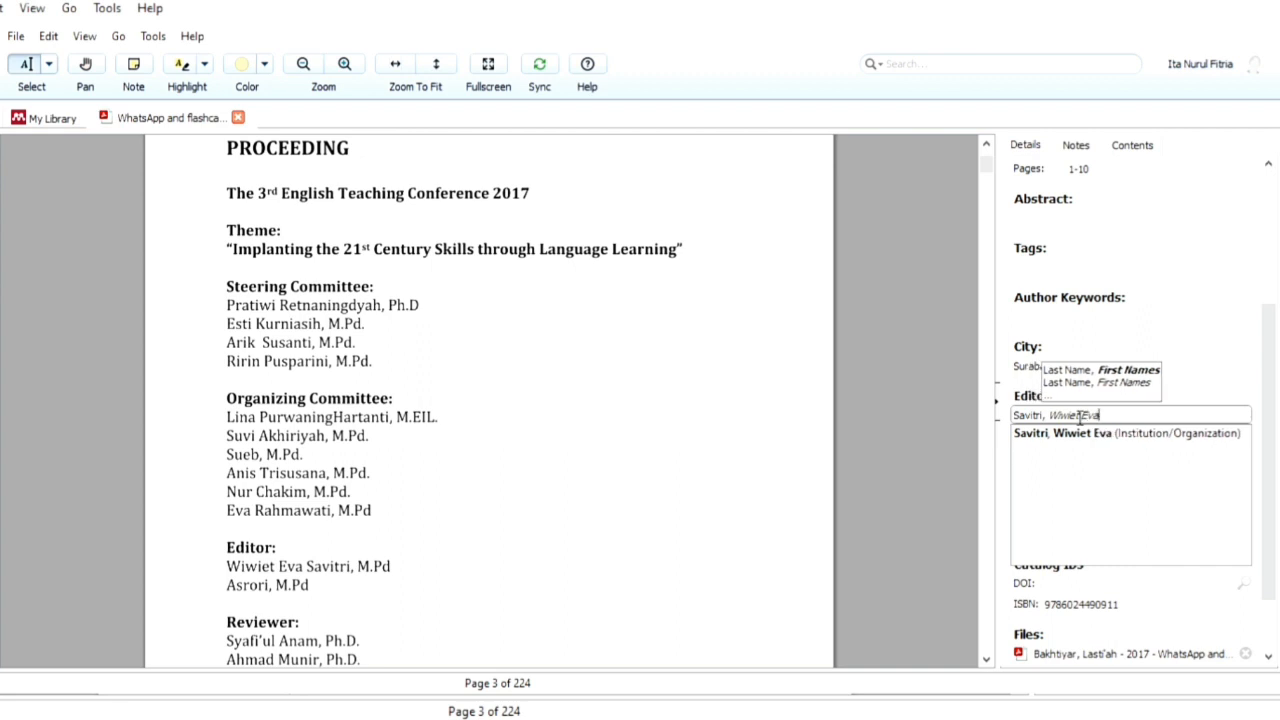
key(Return)
text(As)
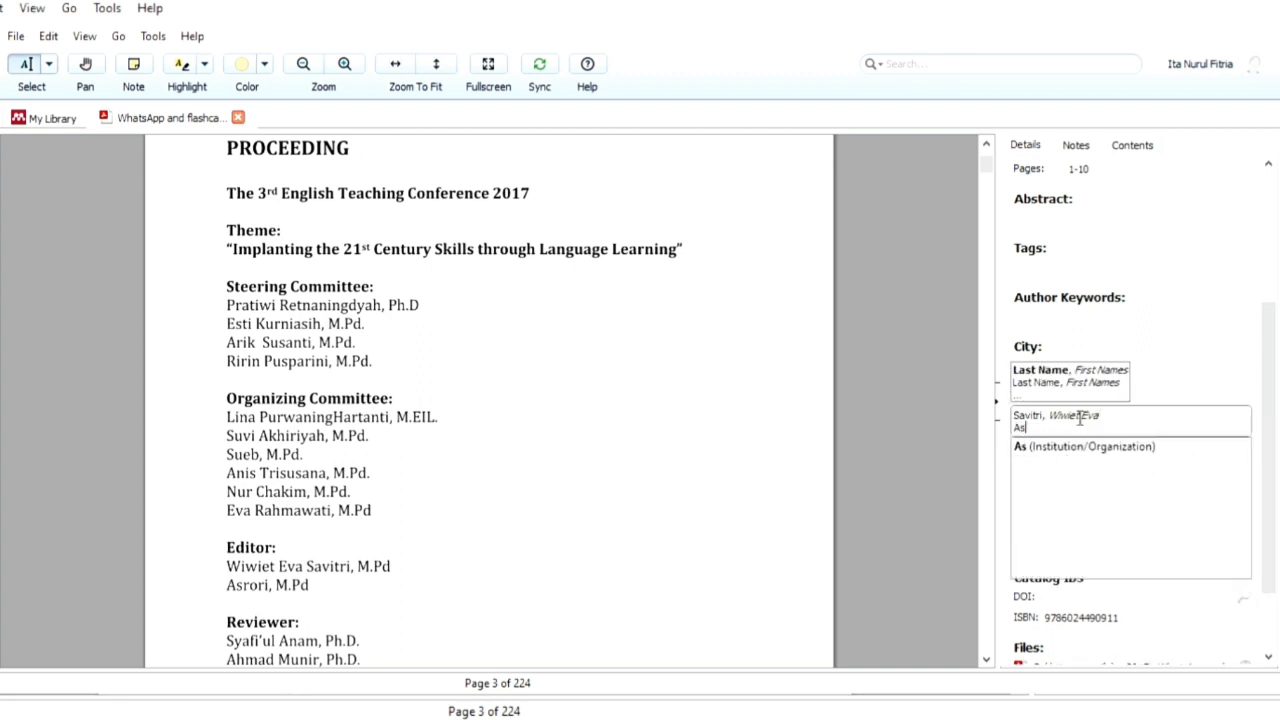
text(rori)
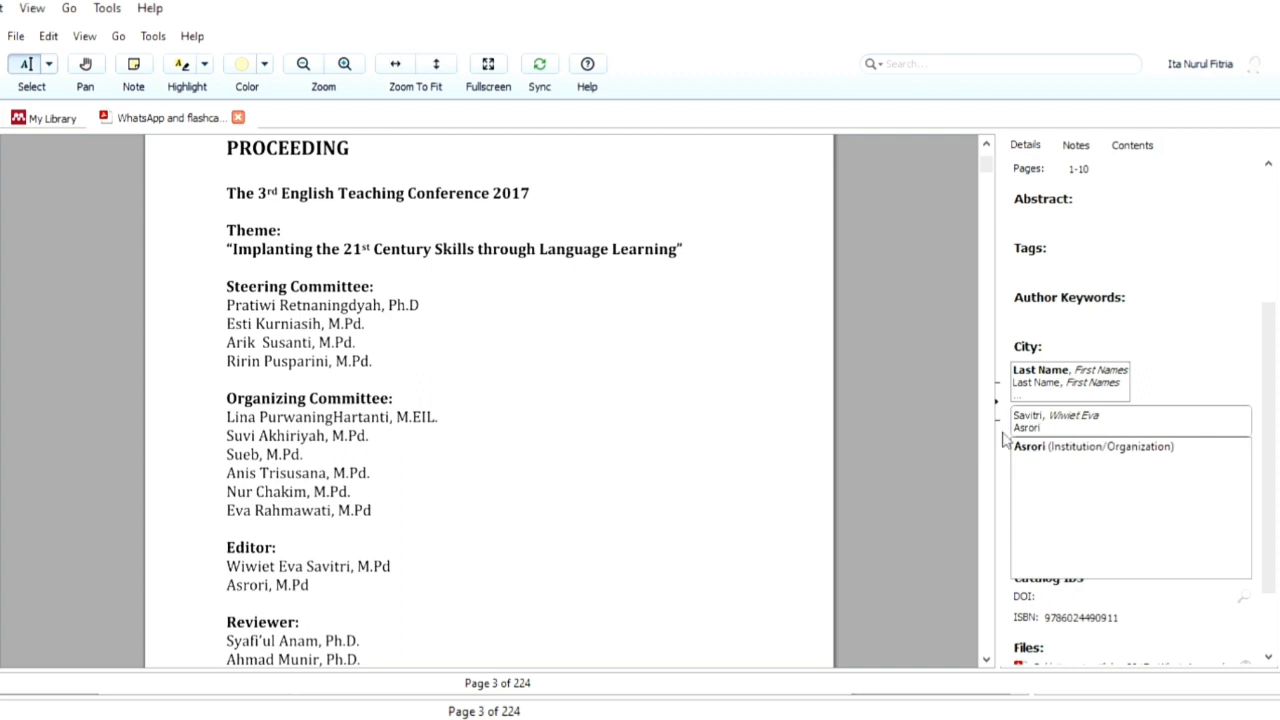
click(948, 427)
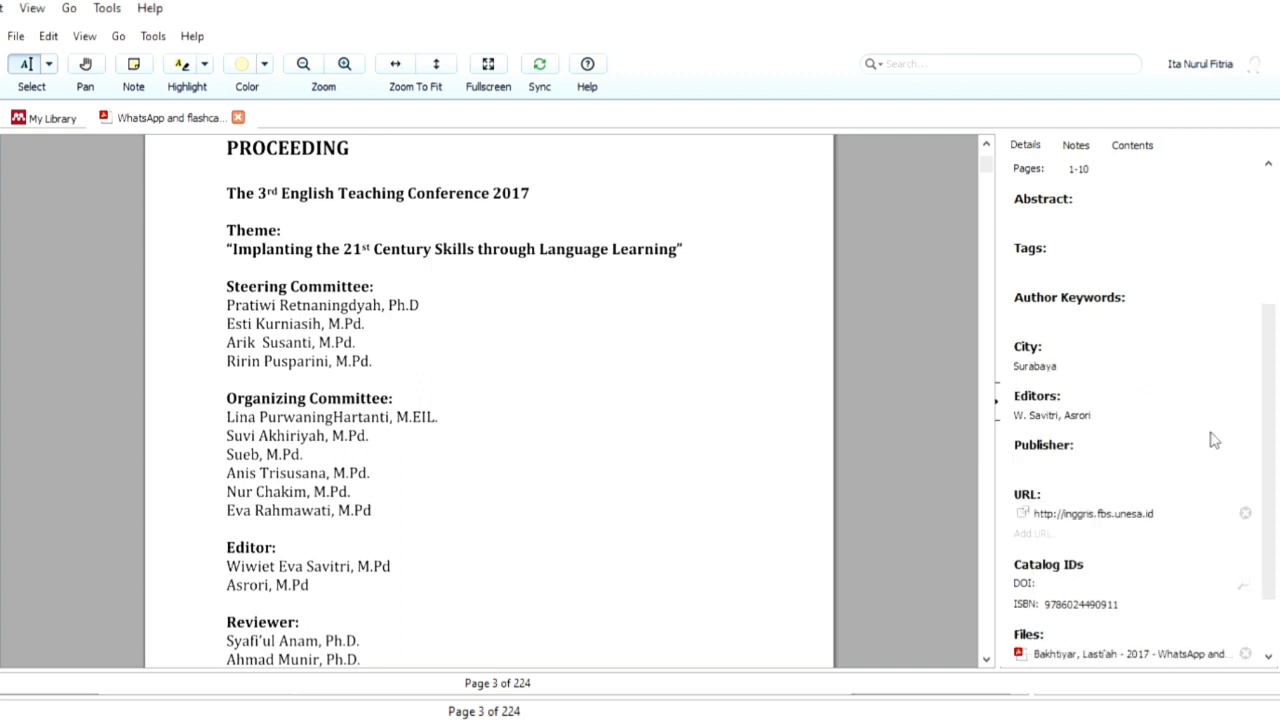
Step: Look up the publisher in the proceedings' front matter and set the paper's publisher to English Department Universitas Negeri Surabaya
click(1058, 464)
click(744, 312)
scroll(742, 320, down, 1)
scroll(742, 320, down, 5)
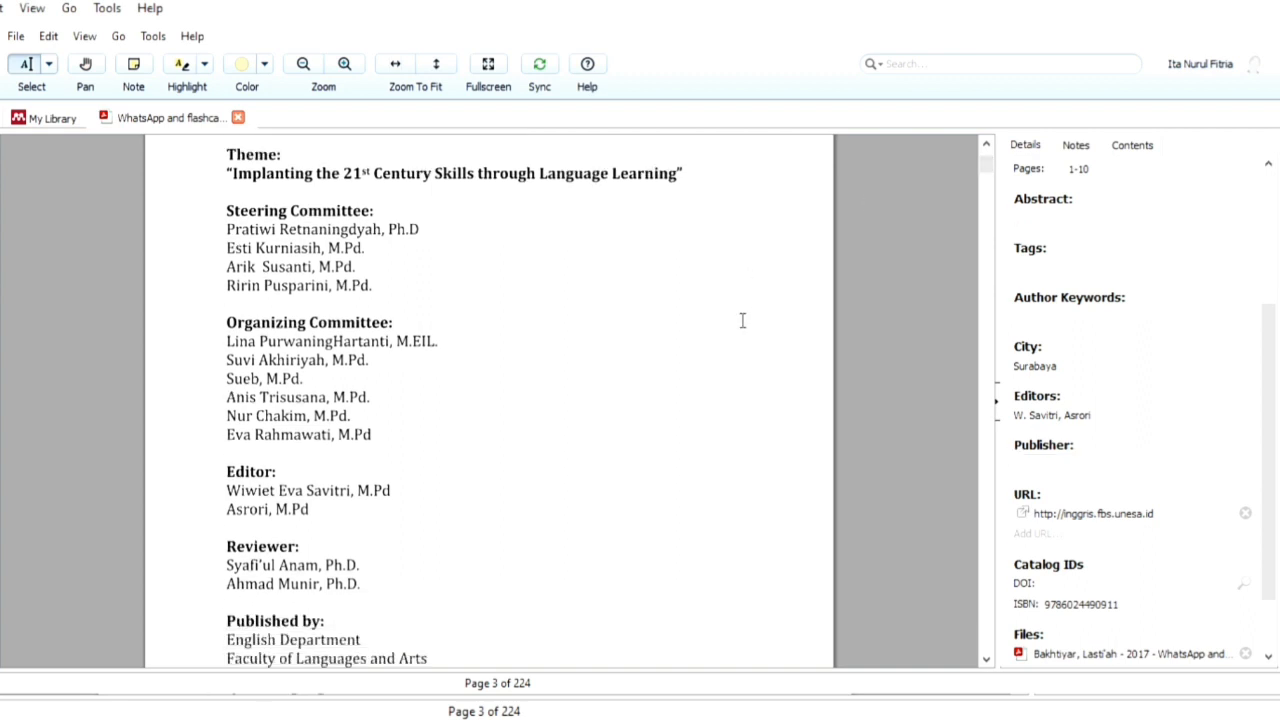
click(1087, 468)
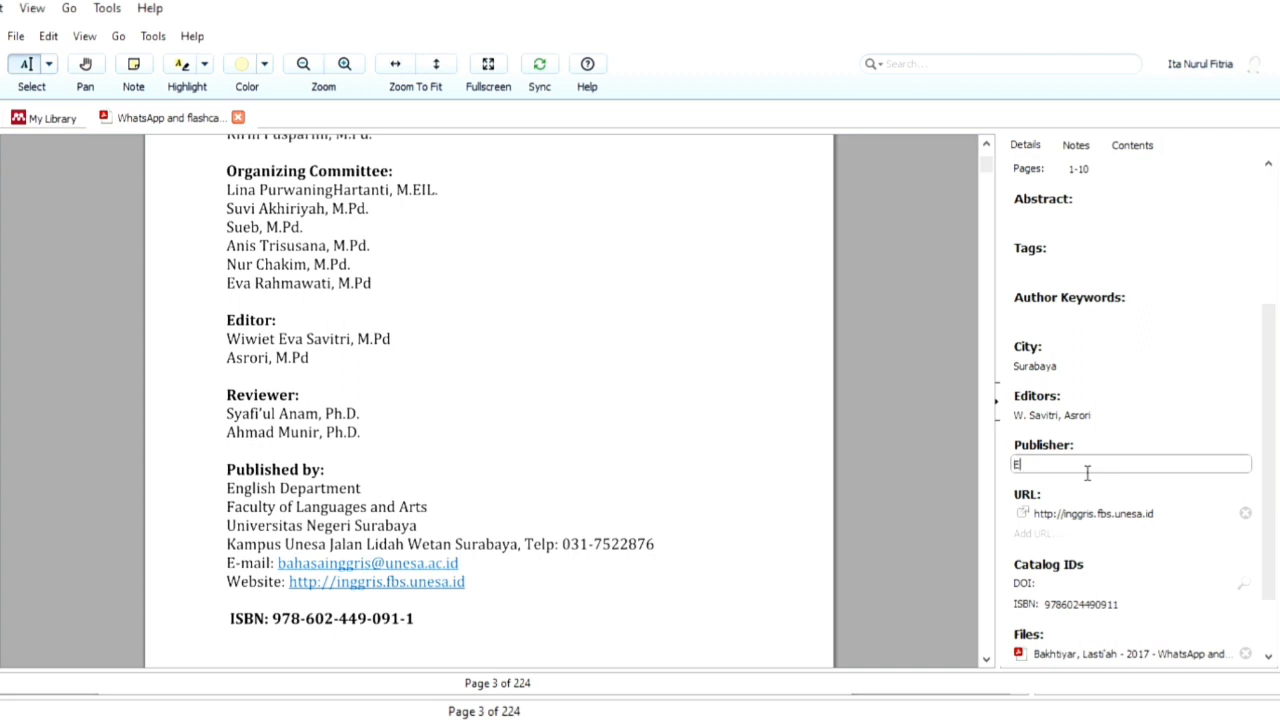
text(English Department Universitas Negeri)
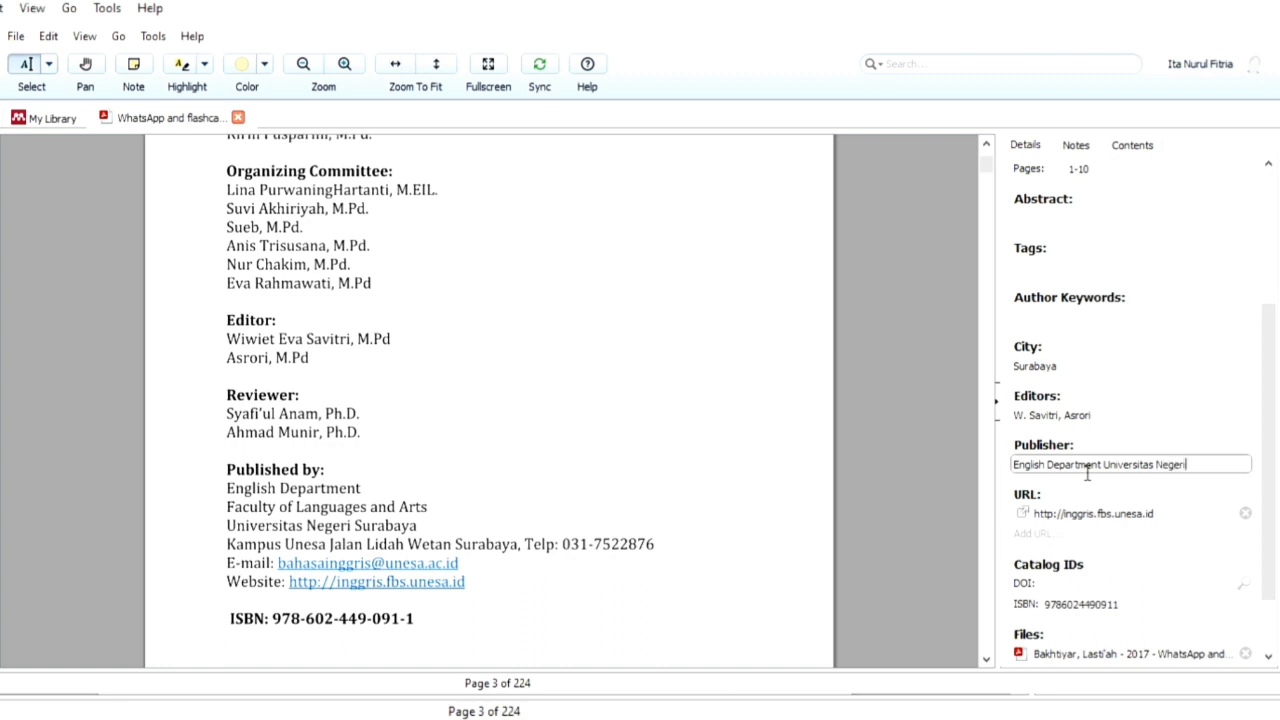
text( Surabaya)
Step: Review the paper's completed details, from document type and title through to URL and ISBN, against the proceedings' imprint page
drag(1276, 410, 1276, 462)
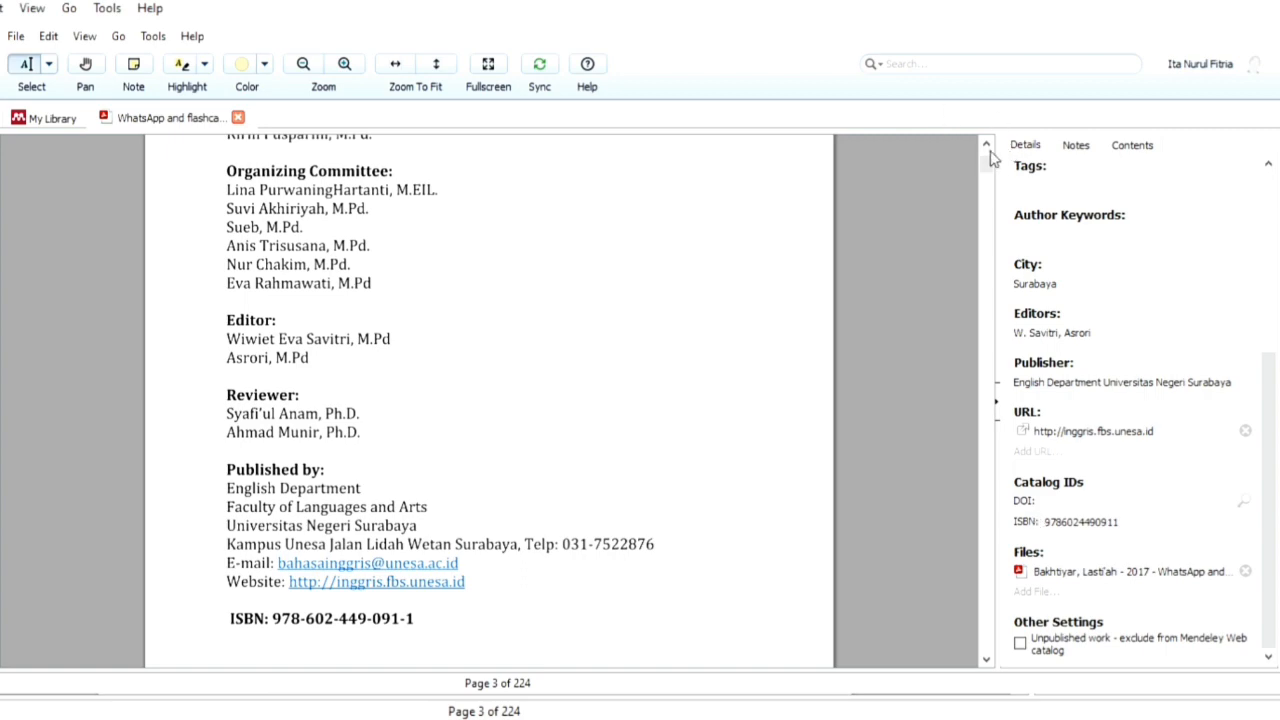
drag(988, 168, 988, 170)
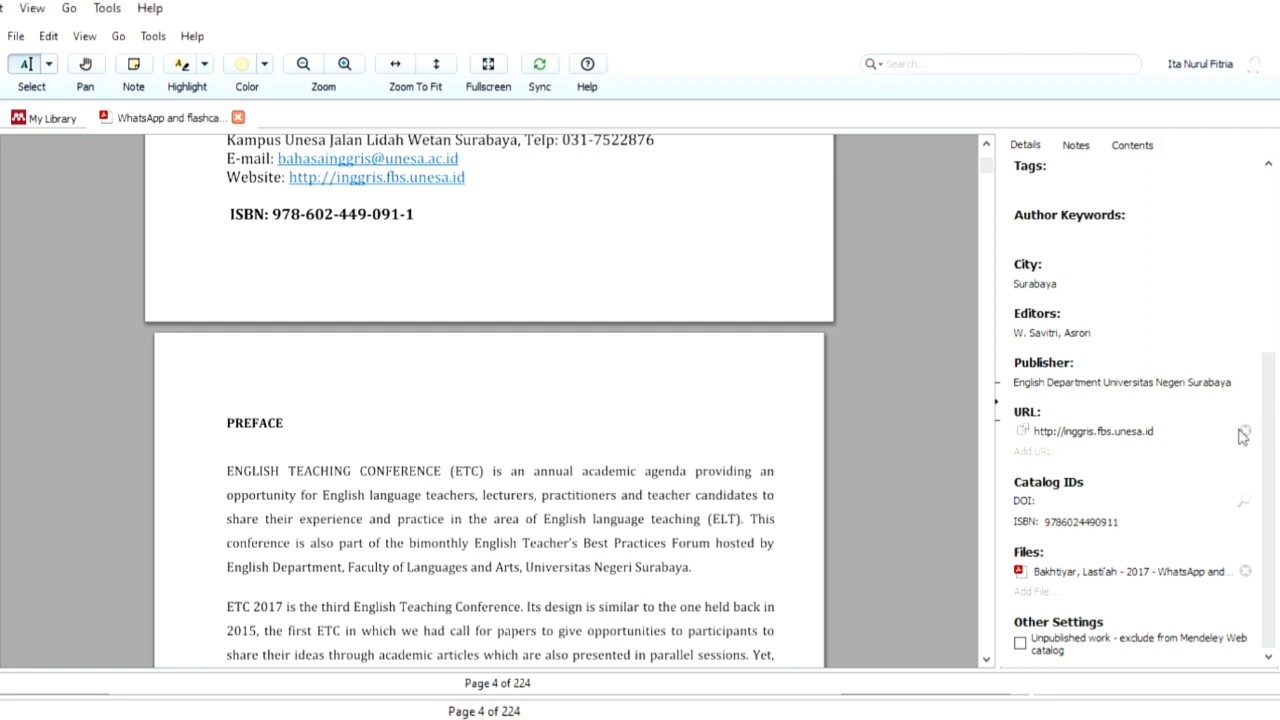
drag(1268, 437, 1274, 222)
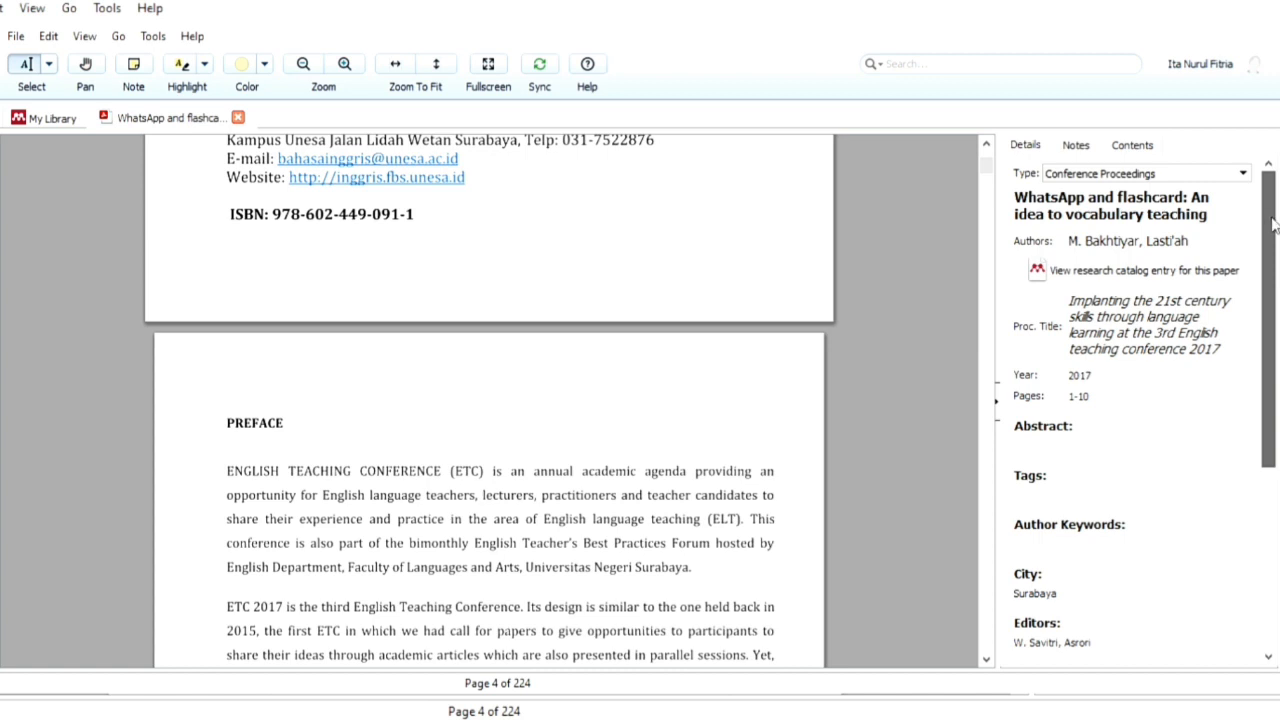
drag(1272, 226, 1277, 455)
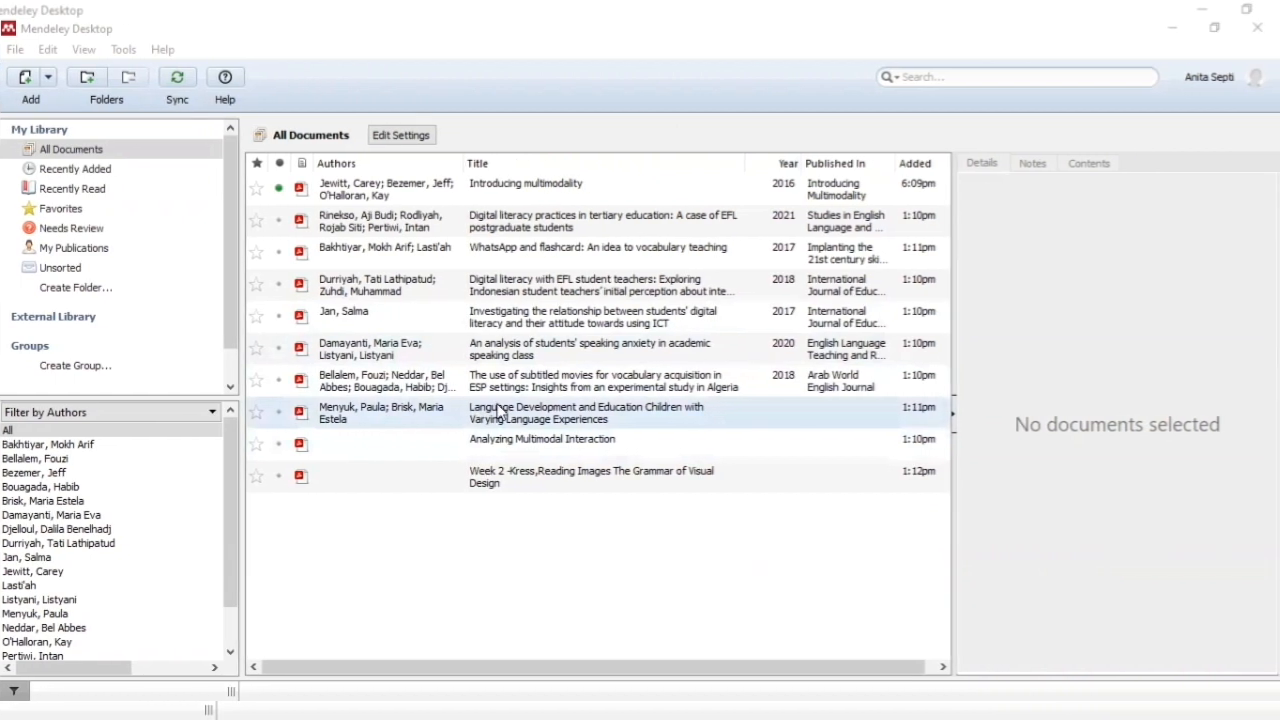
Step: Open the Language Development and Education document from the library and change its document type to Book
click(500, 412)
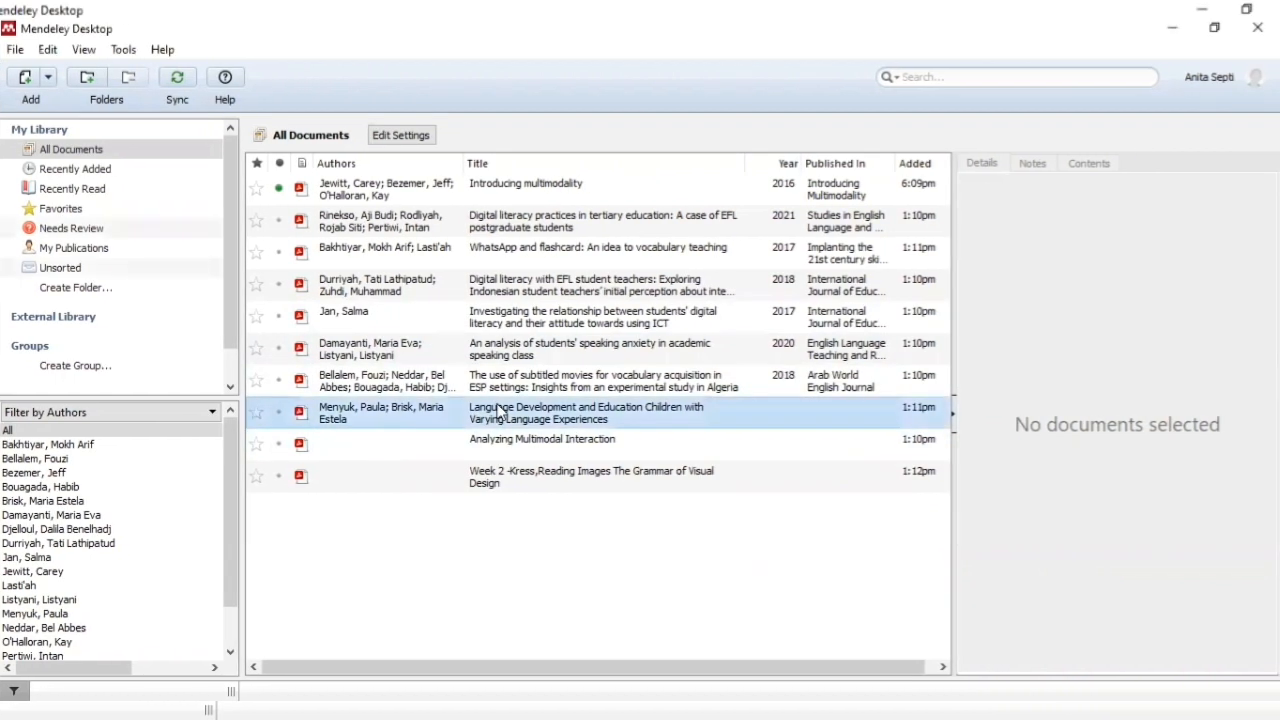
click(452, 416)
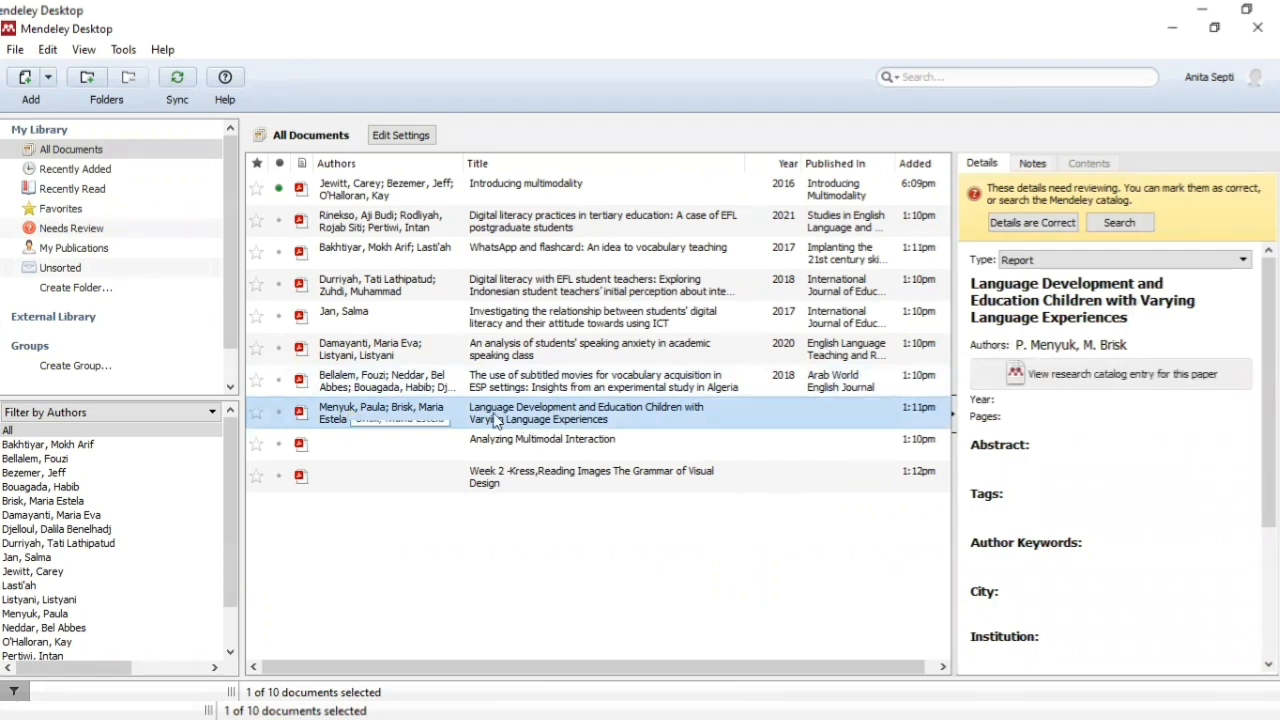
click(1090, 375)
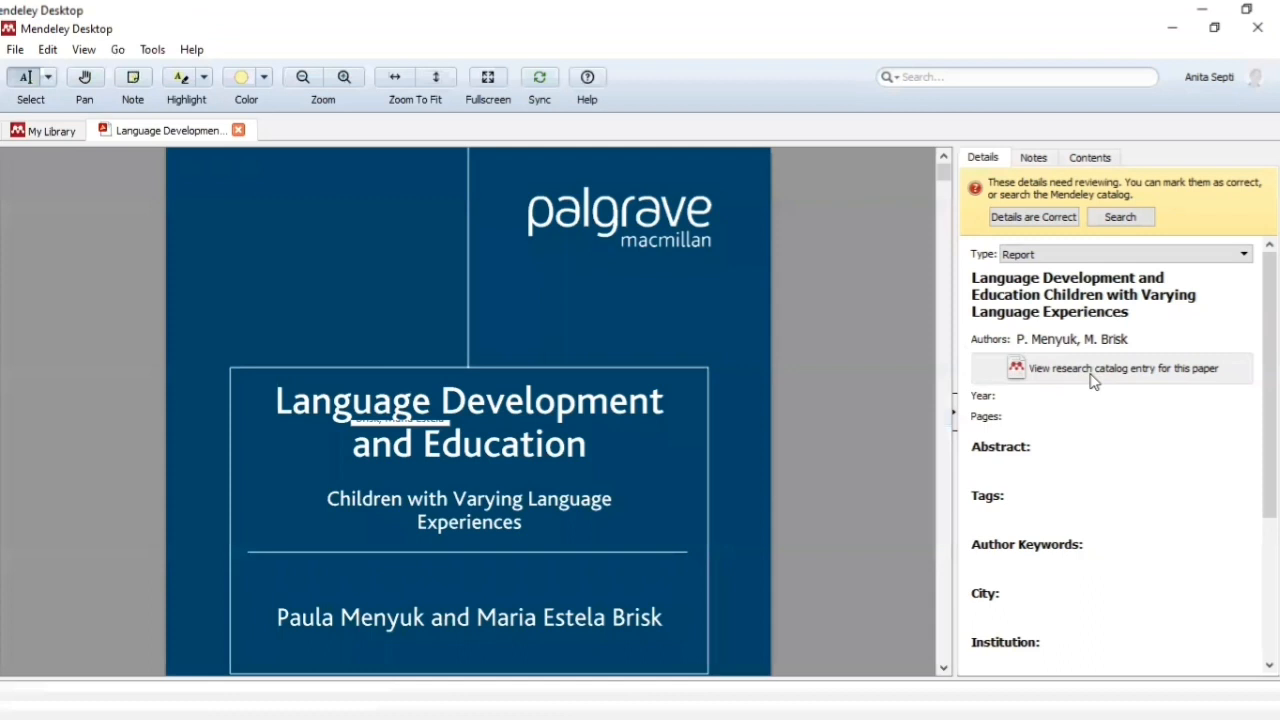
click(1057, 260)
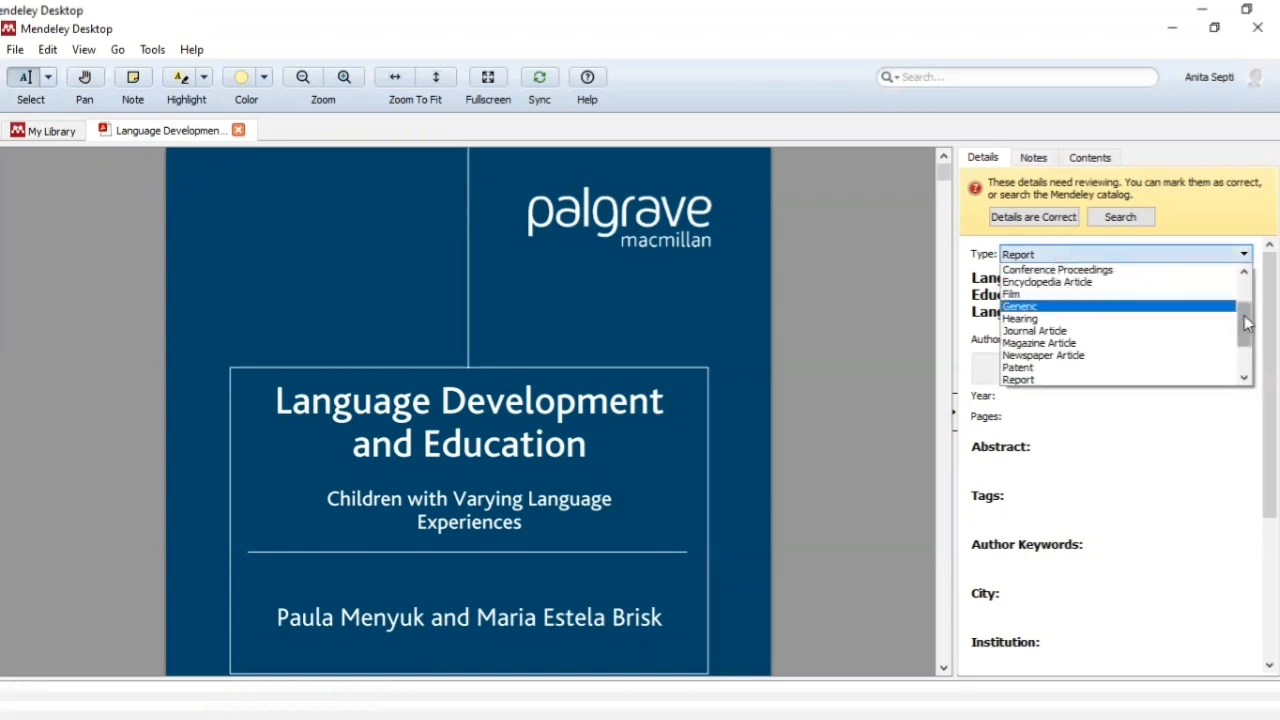
drag(1247, 322, 1247, 284)
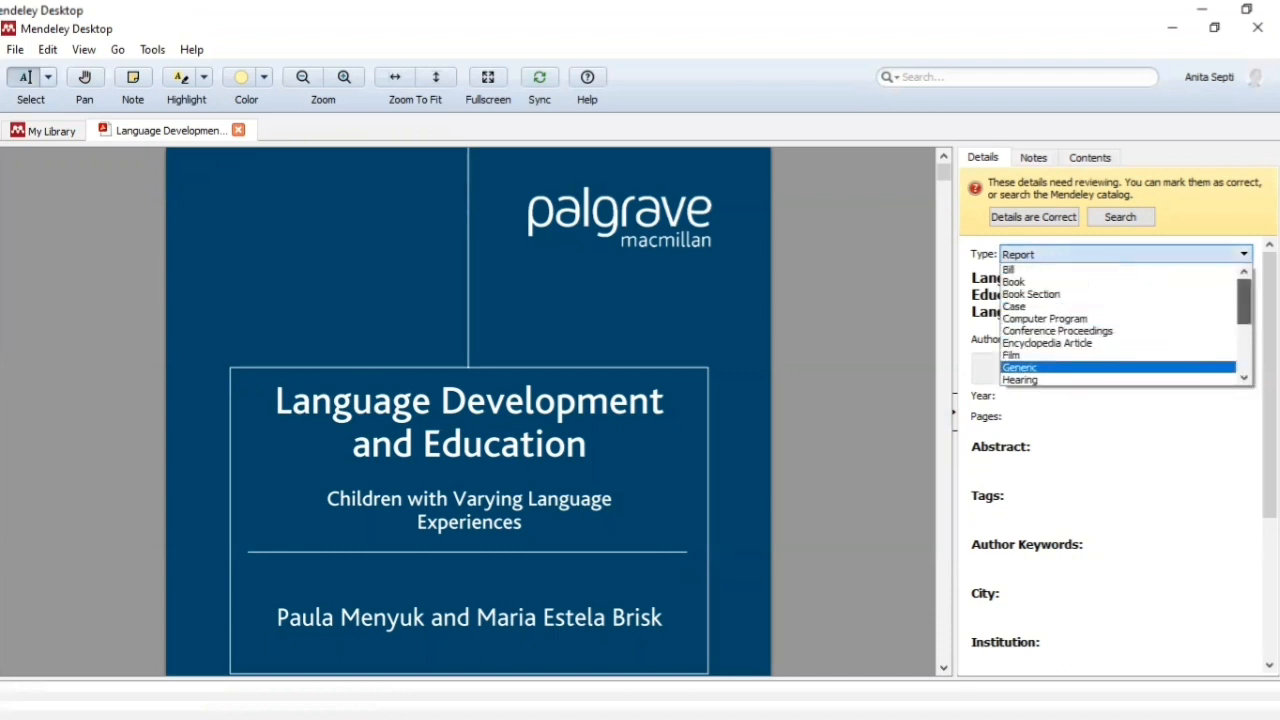
click(1088, 285)
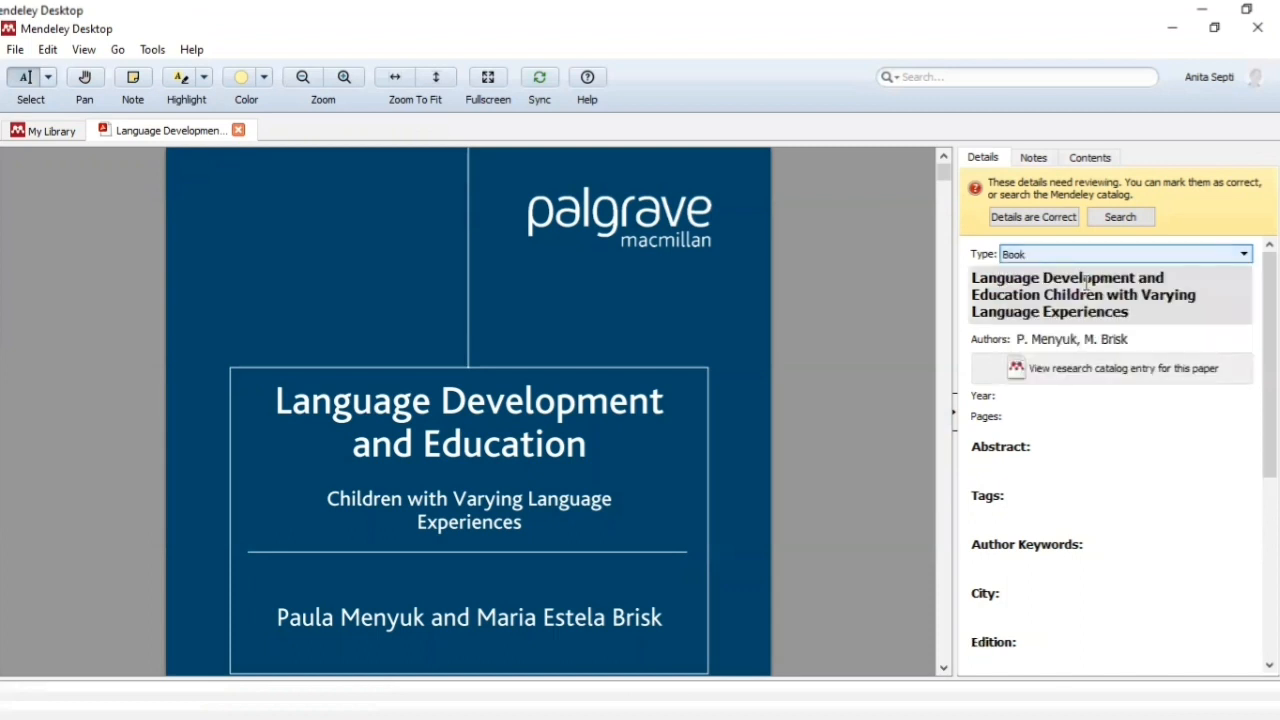
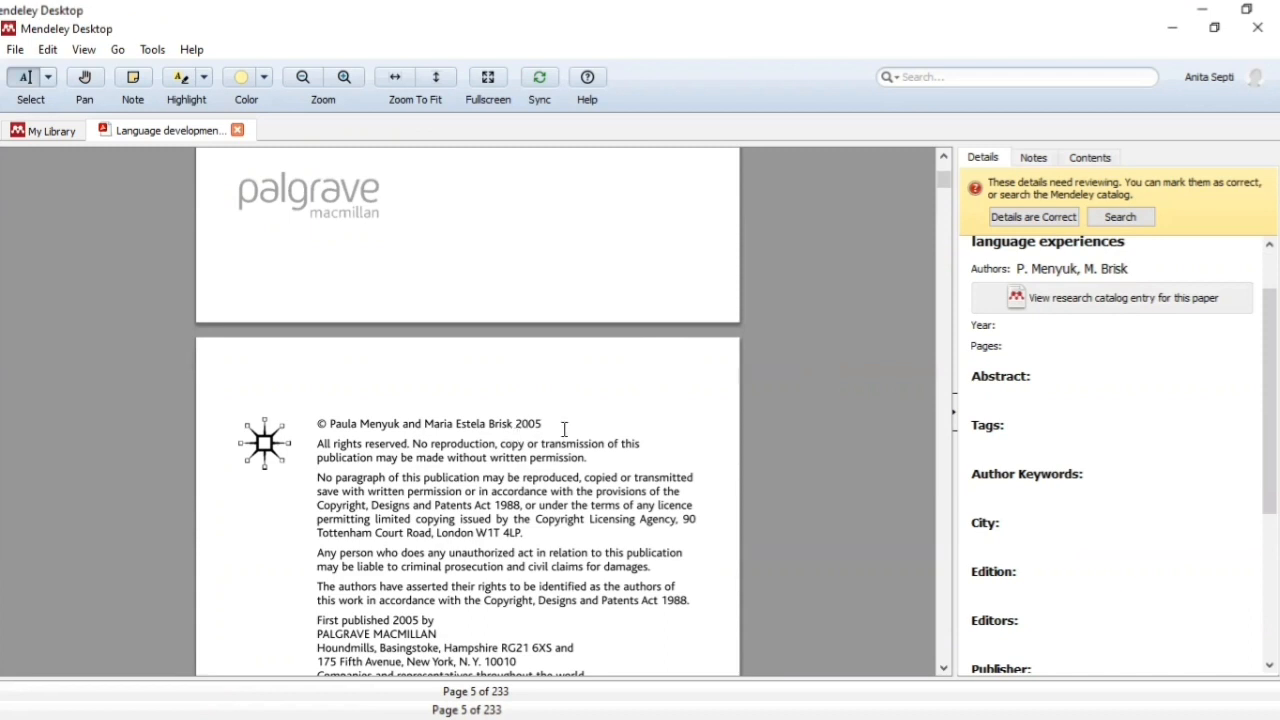
Step: Look up the publication year on the book's copyright page and set its year to 2005
scroll(564, 429, down, 3)
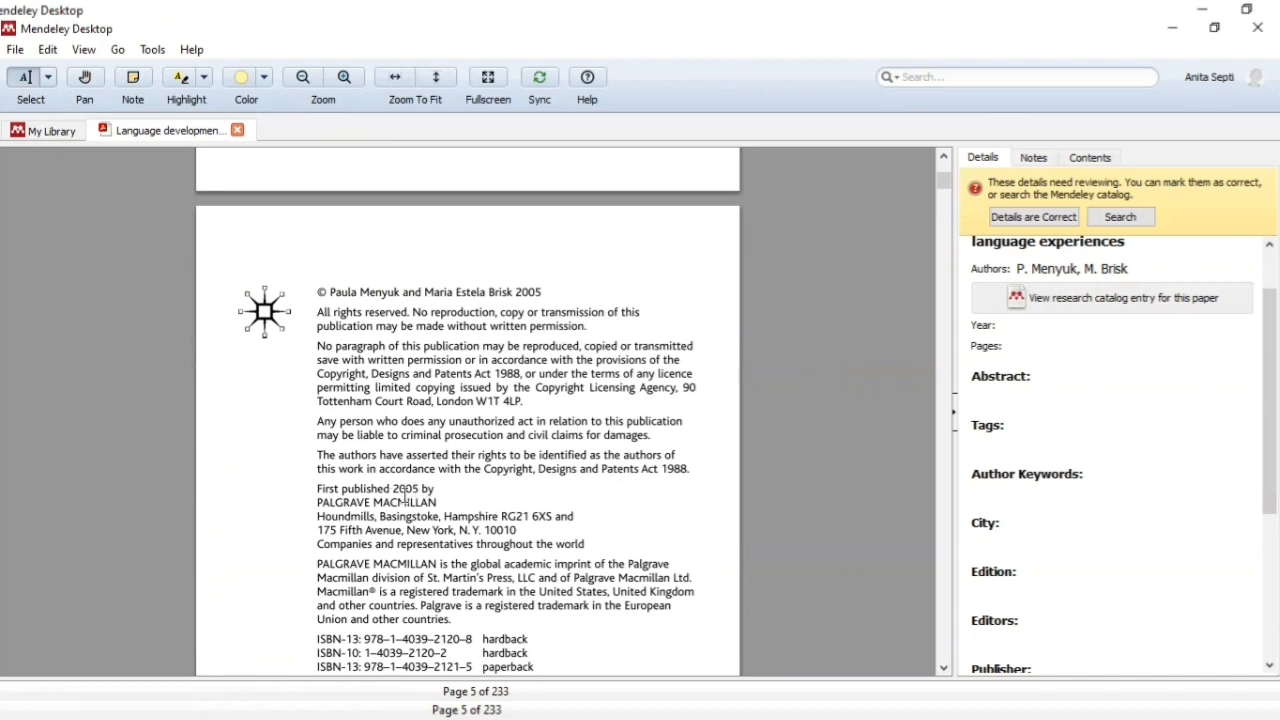
click(1018, 327)
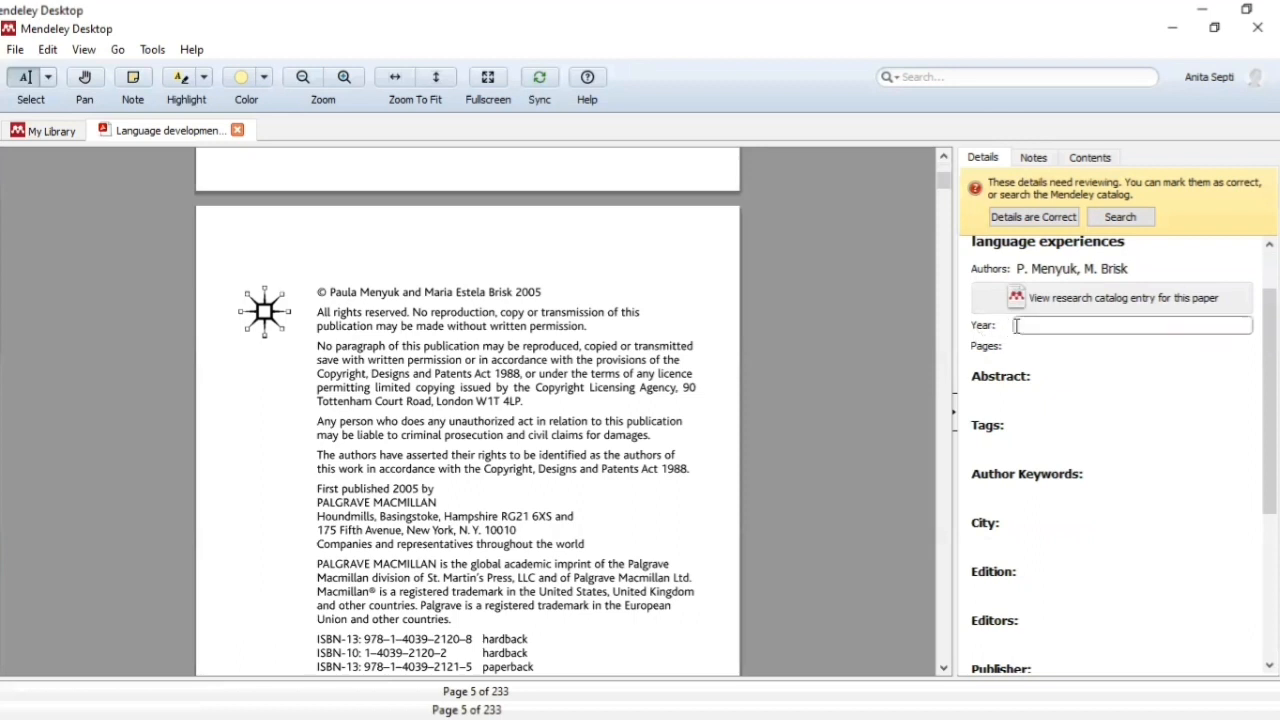
text(2005)
Step: Look up the last numbered page in the book's index and set its pages to 1-220
click(1016, 346)
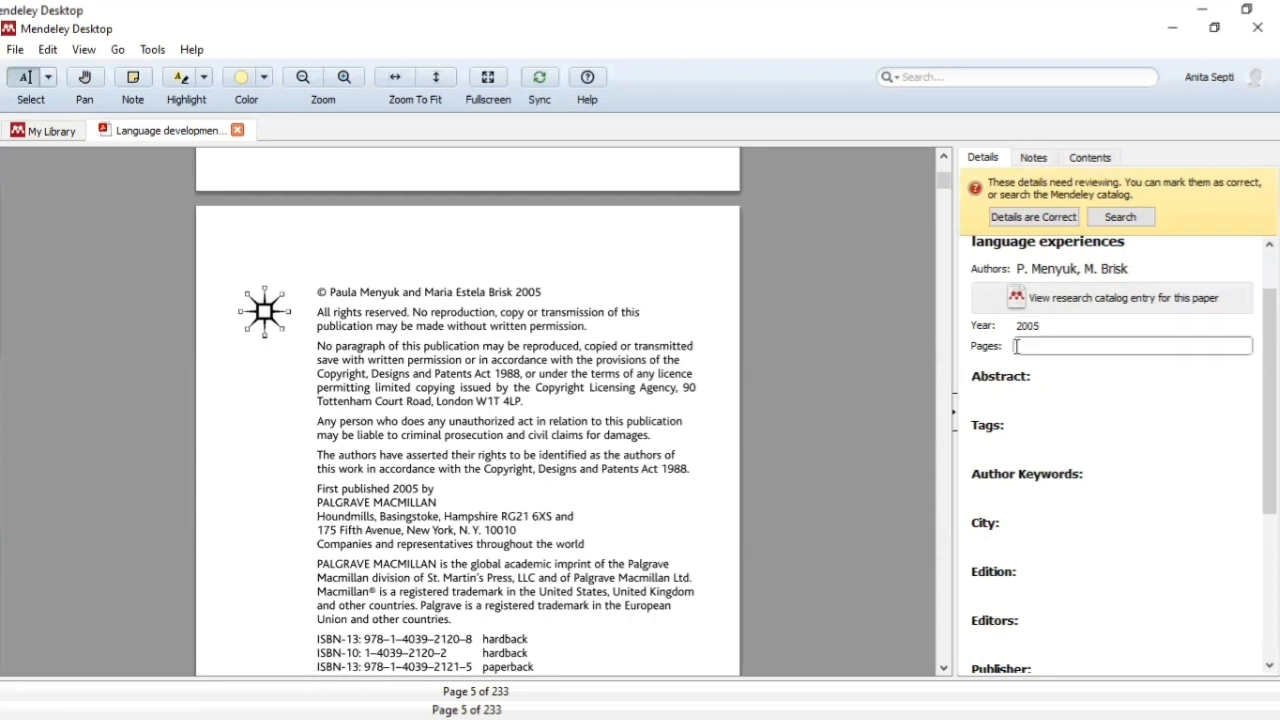
click(656, 343)
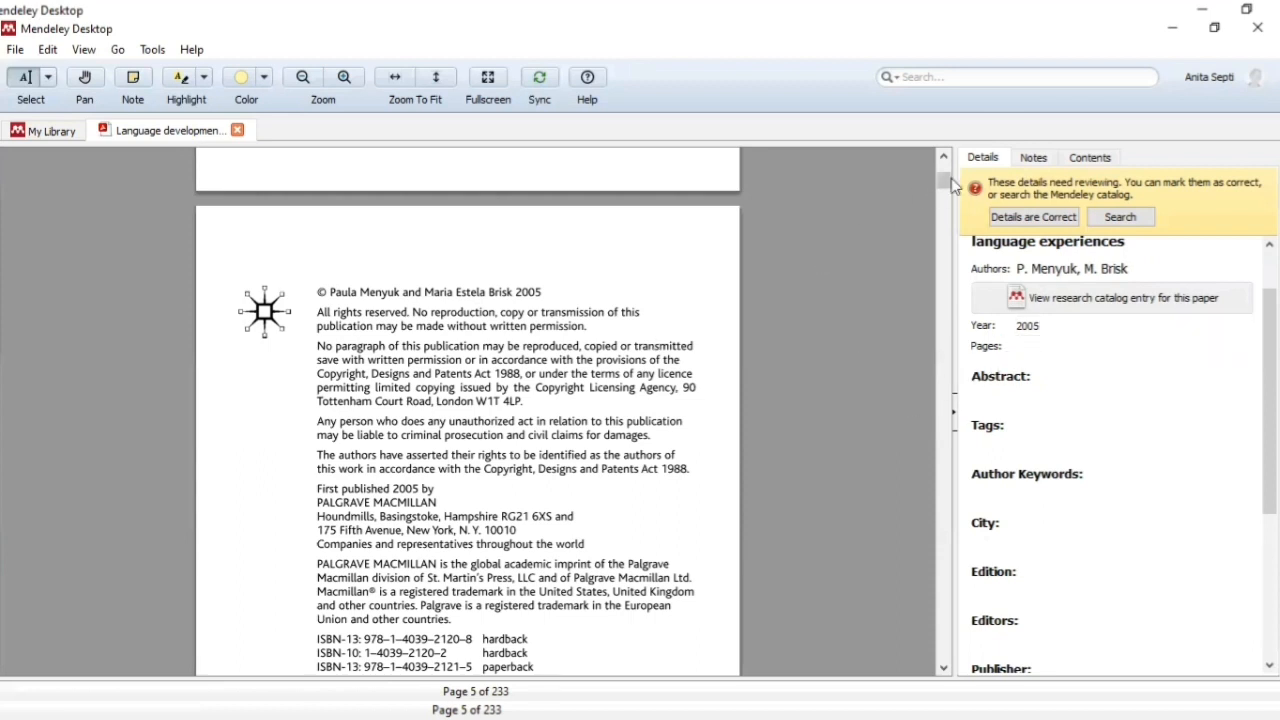
drag(951, 185, 944, 658)
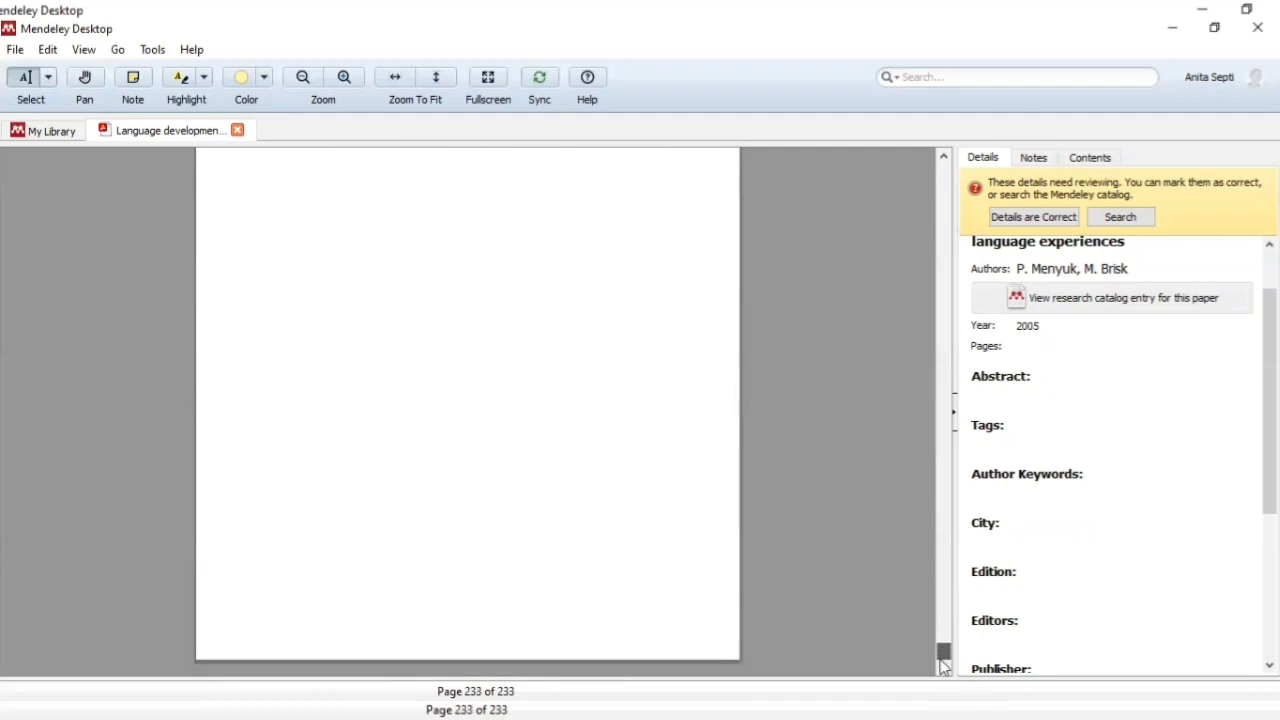
scroll(661, 463, up, 4)
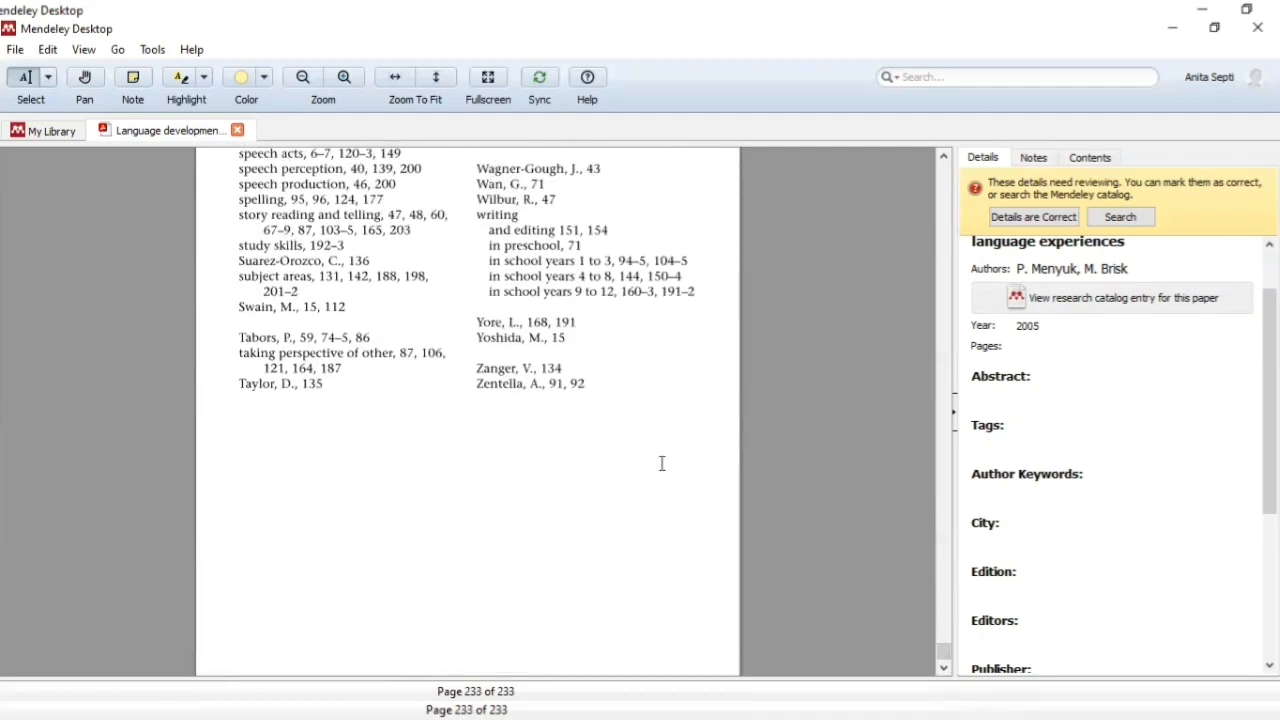
scroll(661, 463, up, 8)
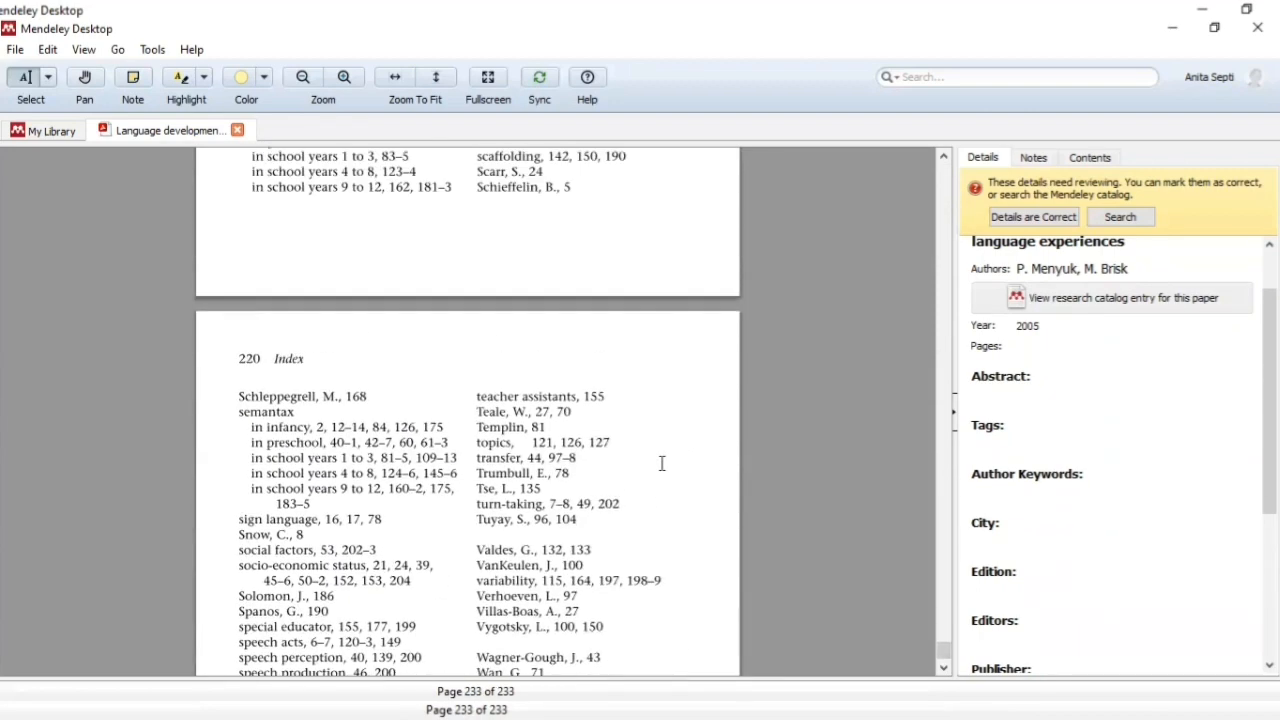
click(1019, 348)
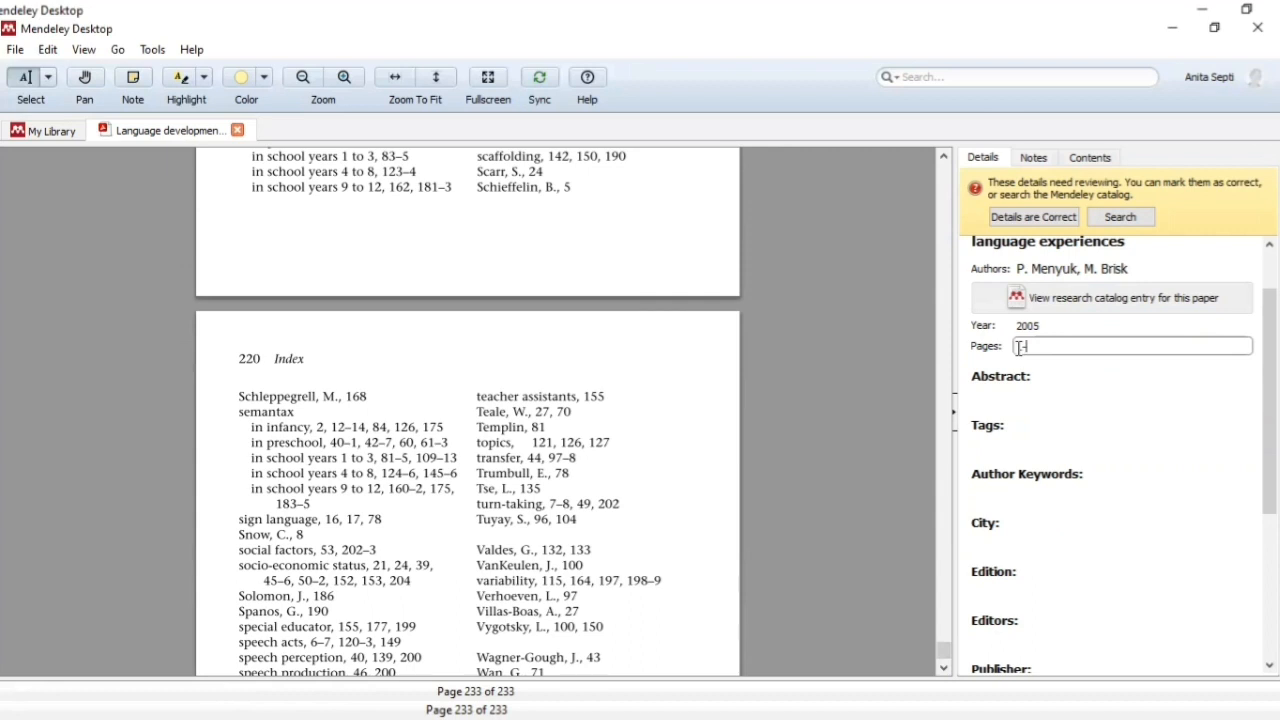
text(1-220)
key(Return)
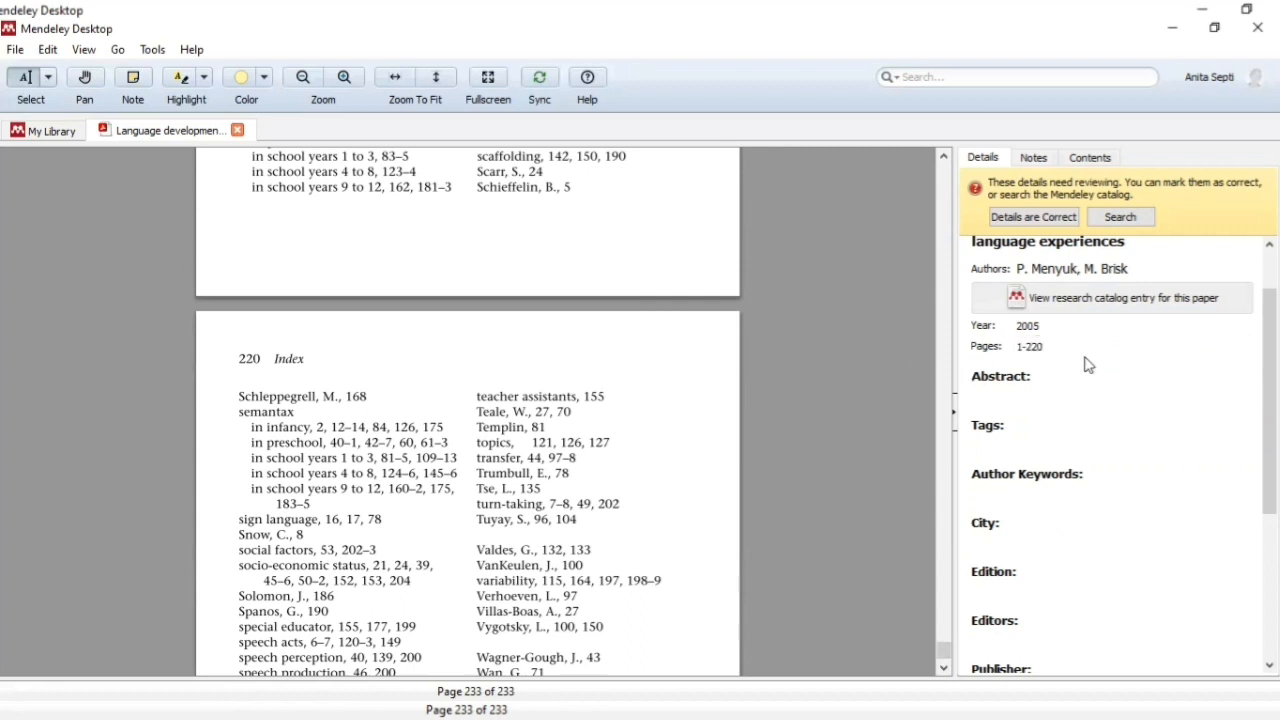
Step: Look through the book's preface pages and return to the cover to search for the remaining bibliographic details
drag(1269, 352, 1269, 394)
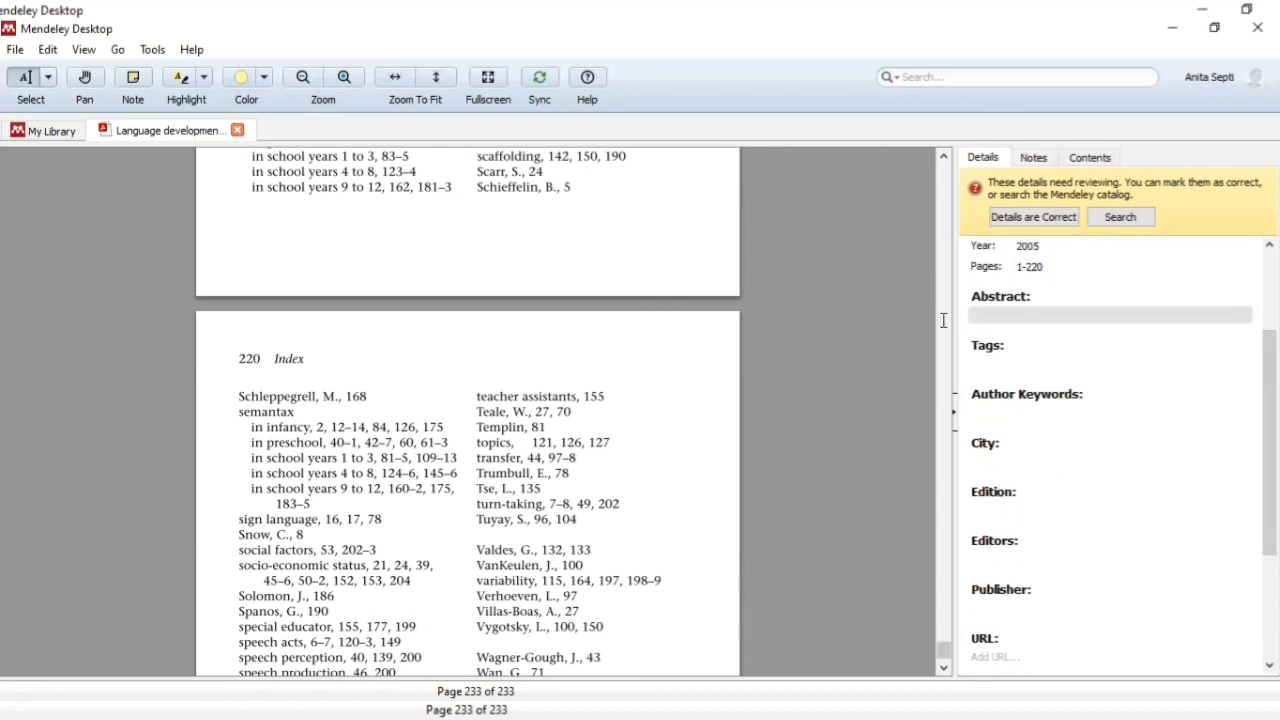
drag(943, 650, 950, 196)
scroll(524, 395, up, 5)
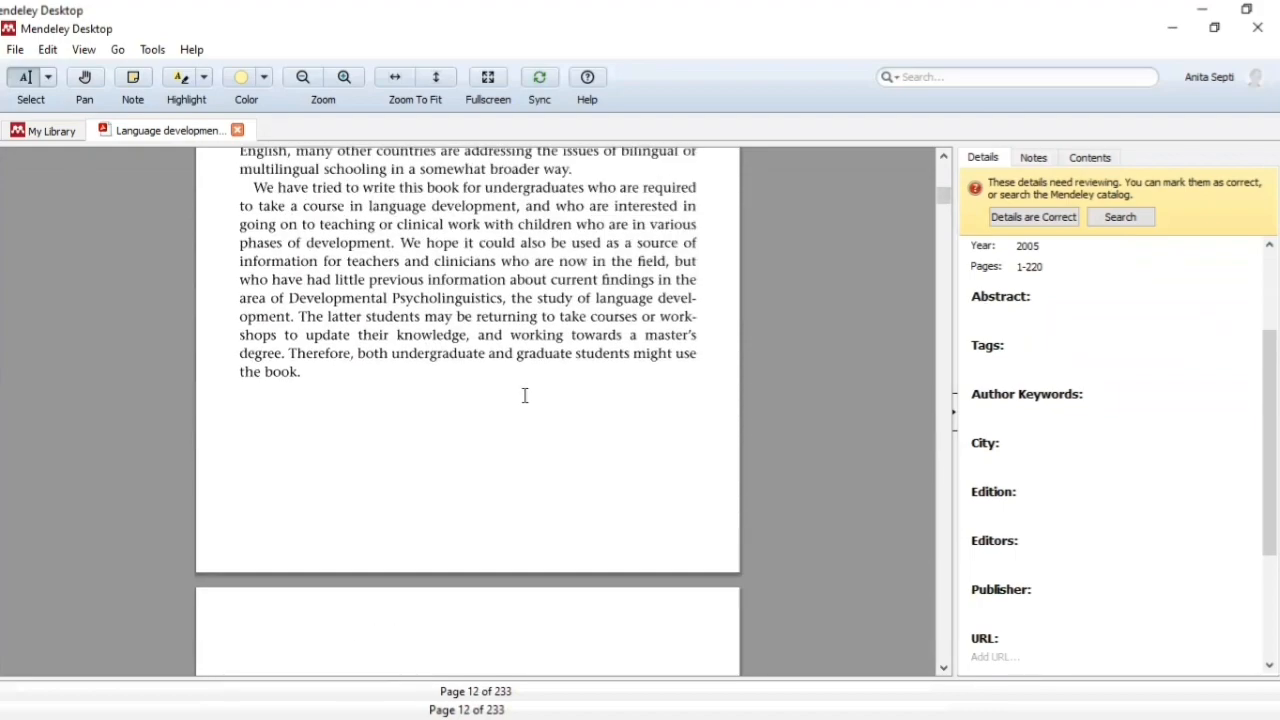
scroll(524, 395, up, 8)
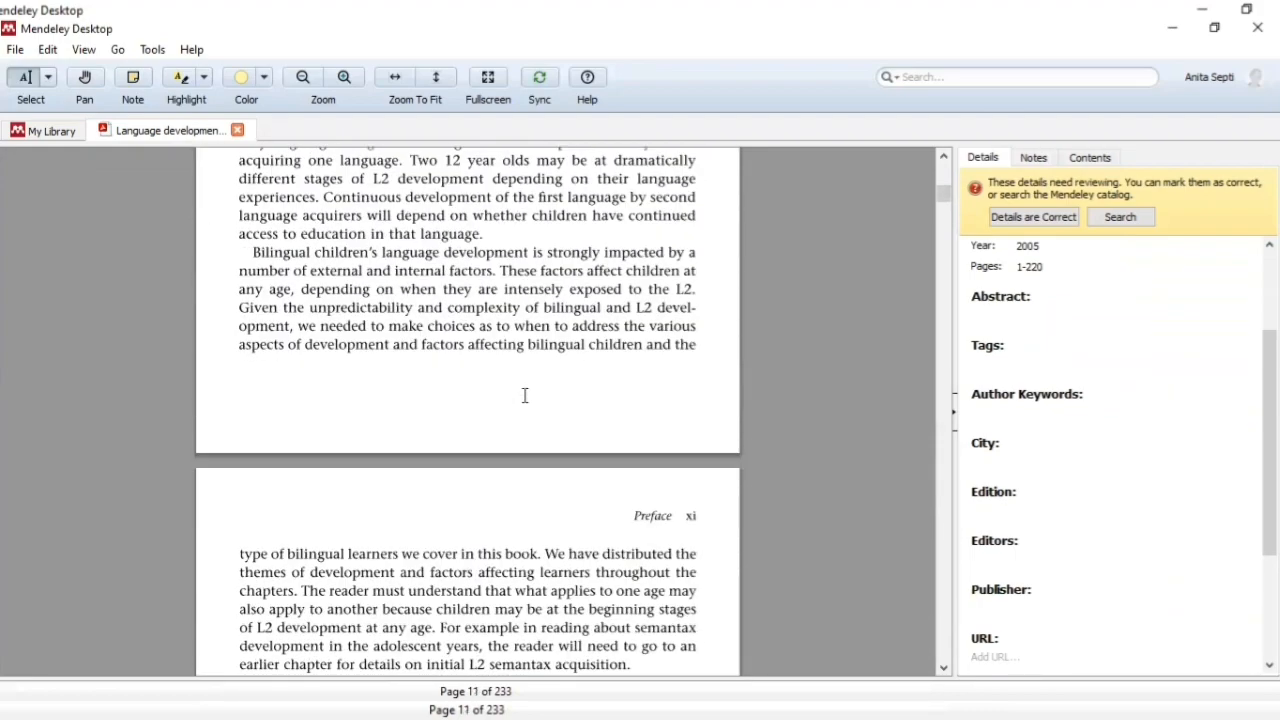
scroll(524, 395, up, 10)
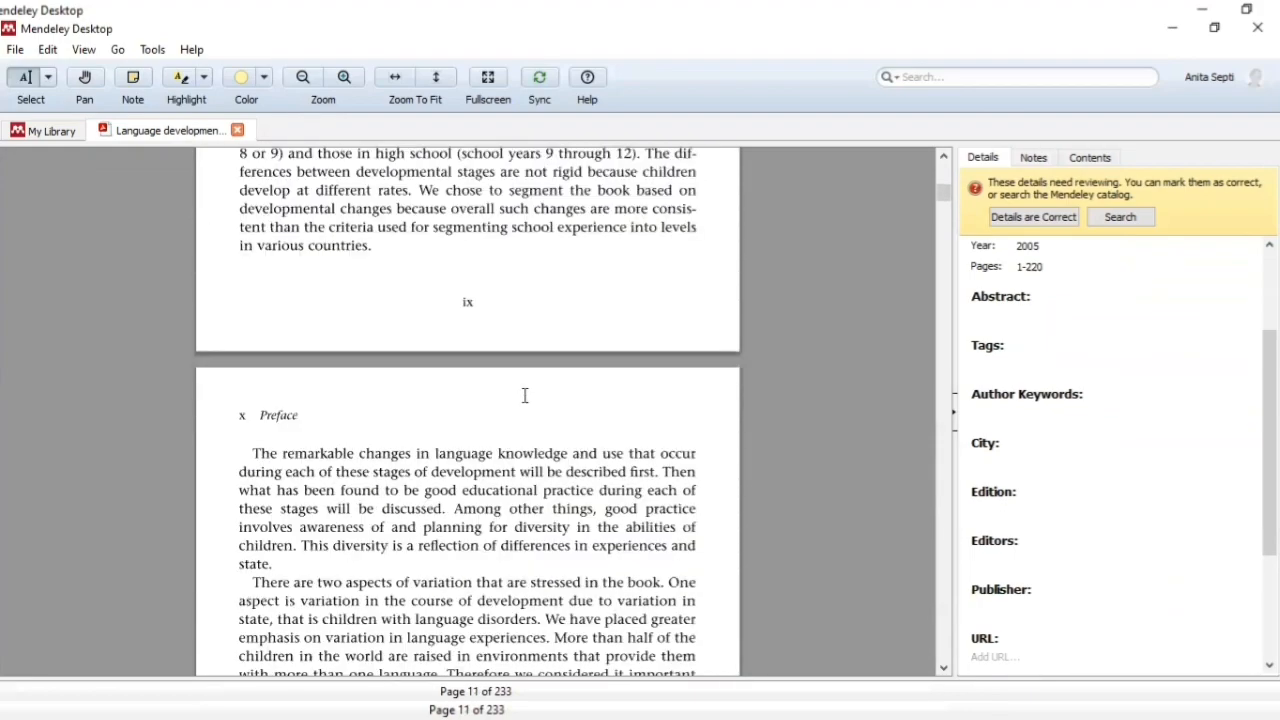
scroll(524, 395, up, 8)
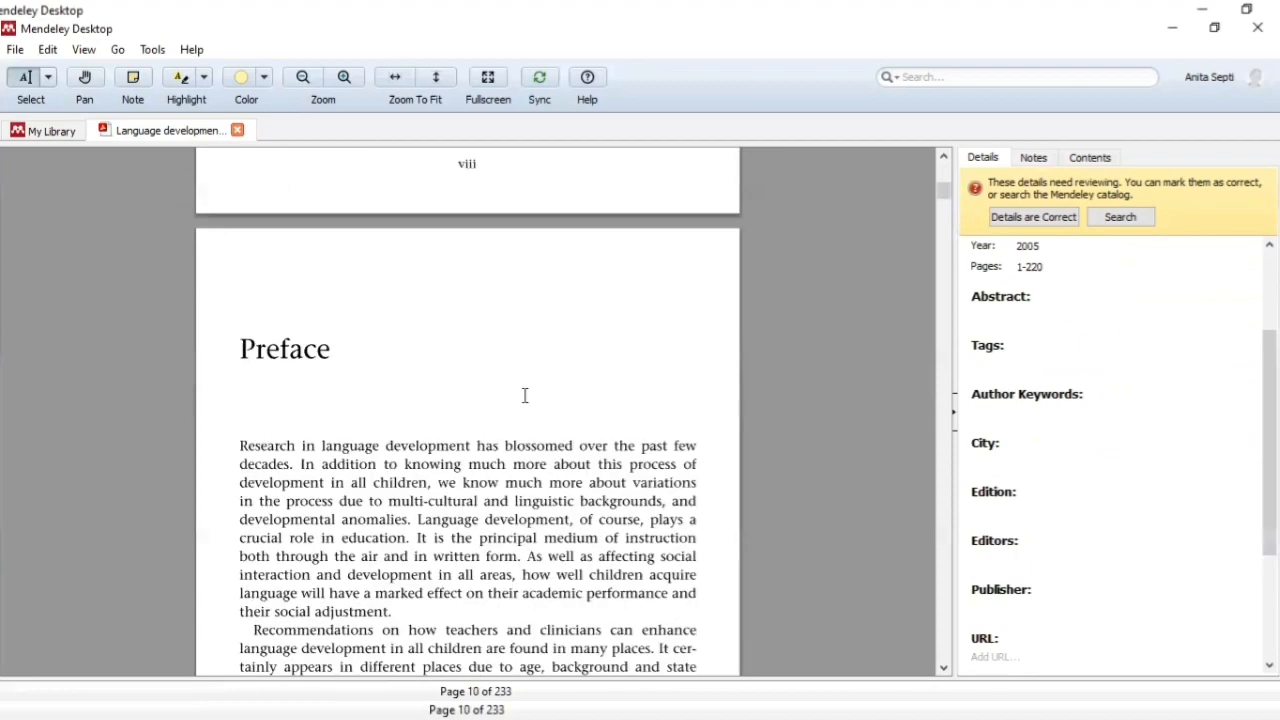
scroll(524, 395, down, 10)
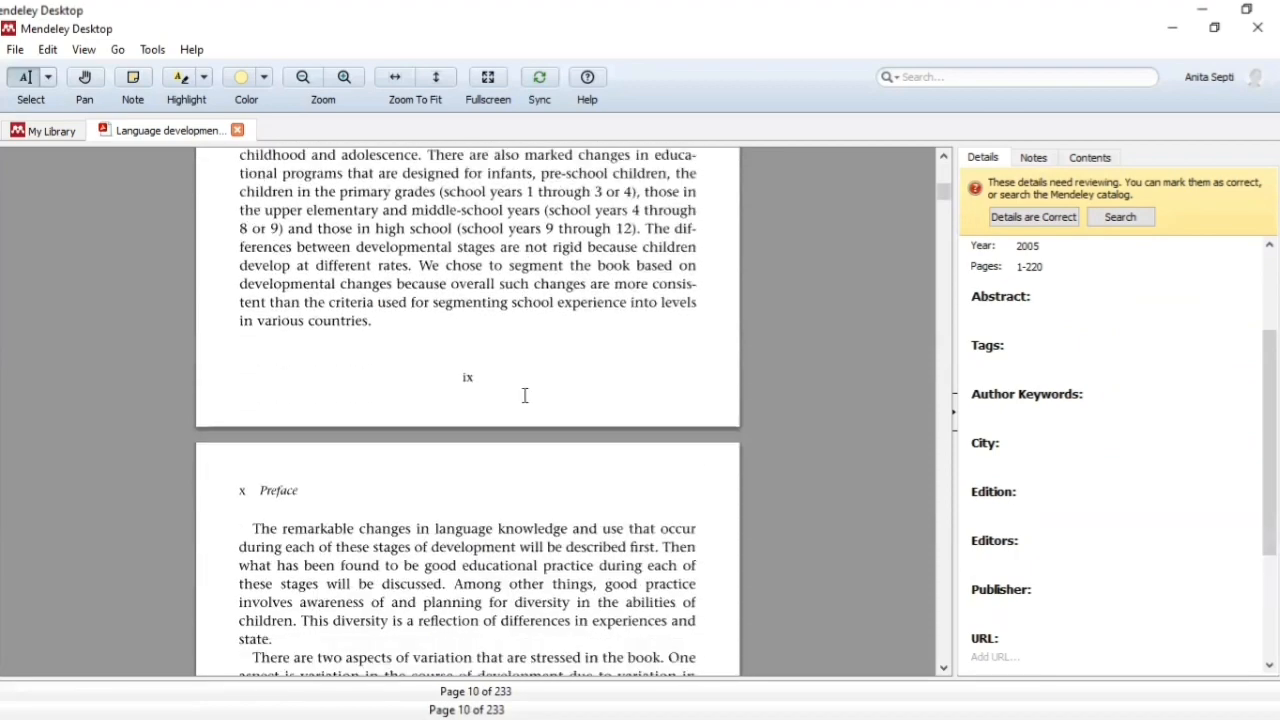
scroll(524, 395, down, 8)
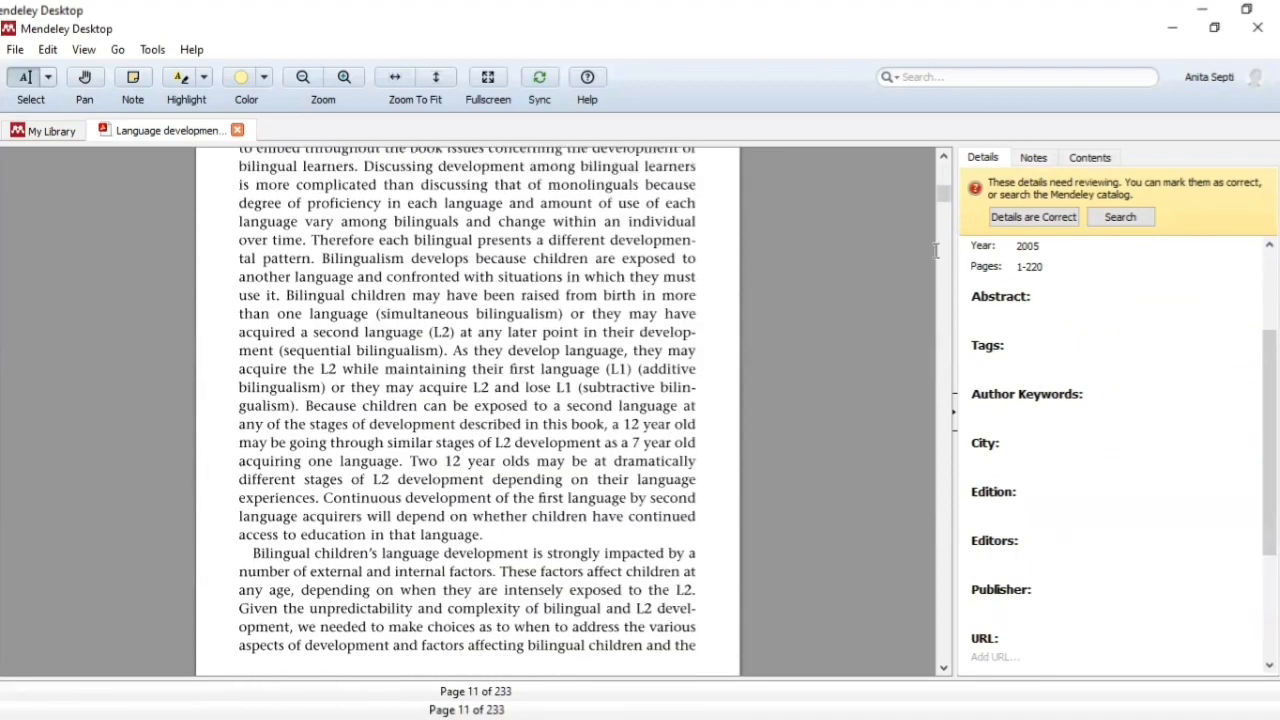
drag(943, 192, 943, 165)
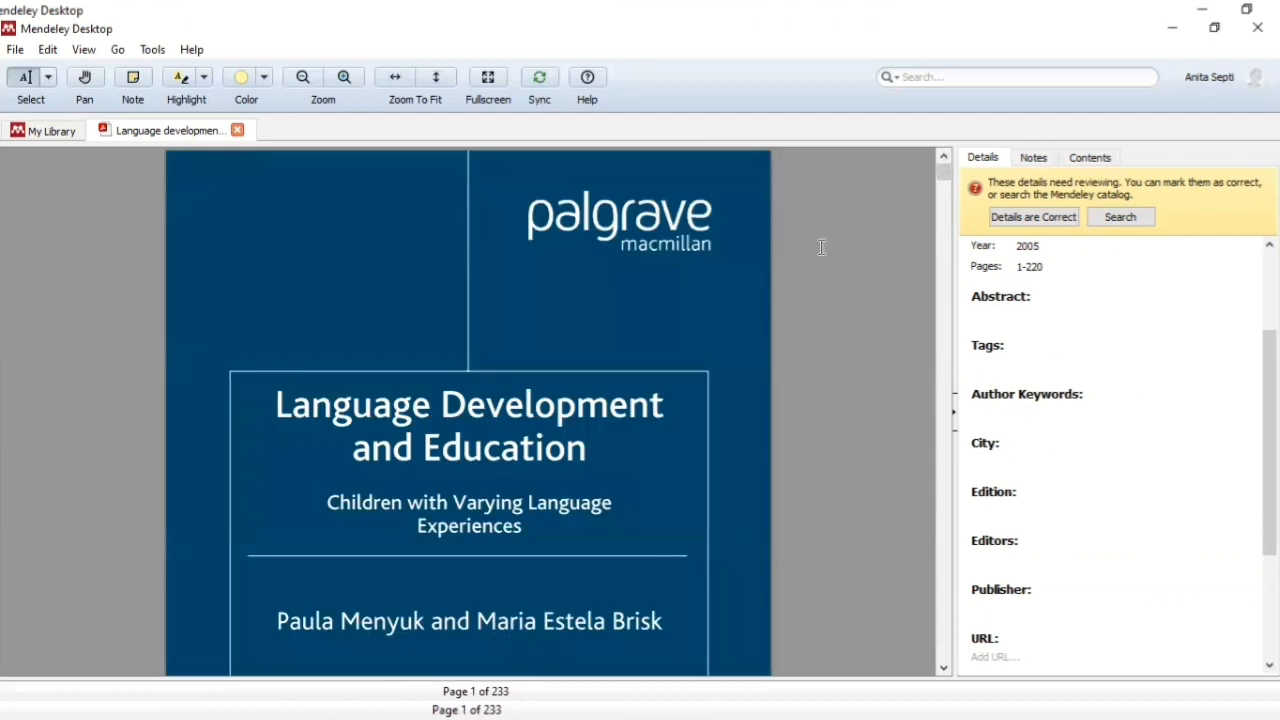
Step: Examine the book's copyright page from the copyright notice through to the printing information for city, edition, publisher and ISBN
drag(947, 168, 946, 180)
scroll(430, 334, up, 1)
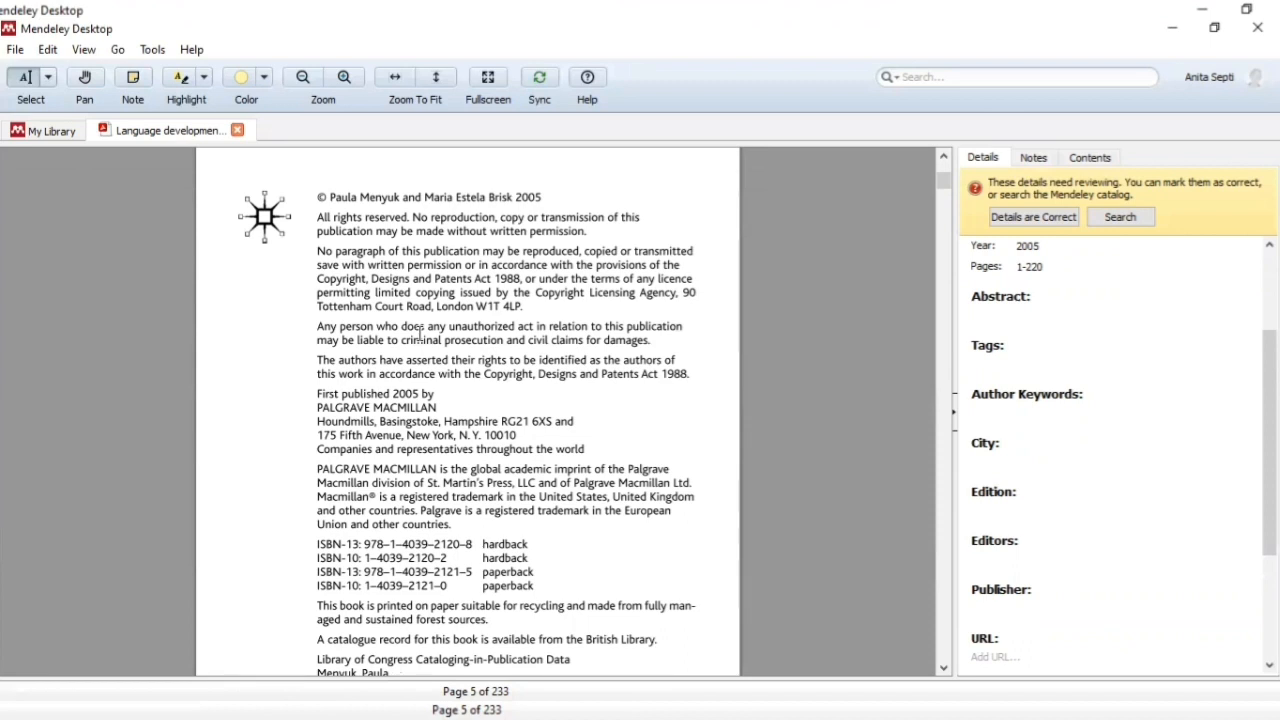
scroll(420, 334, down, 1)
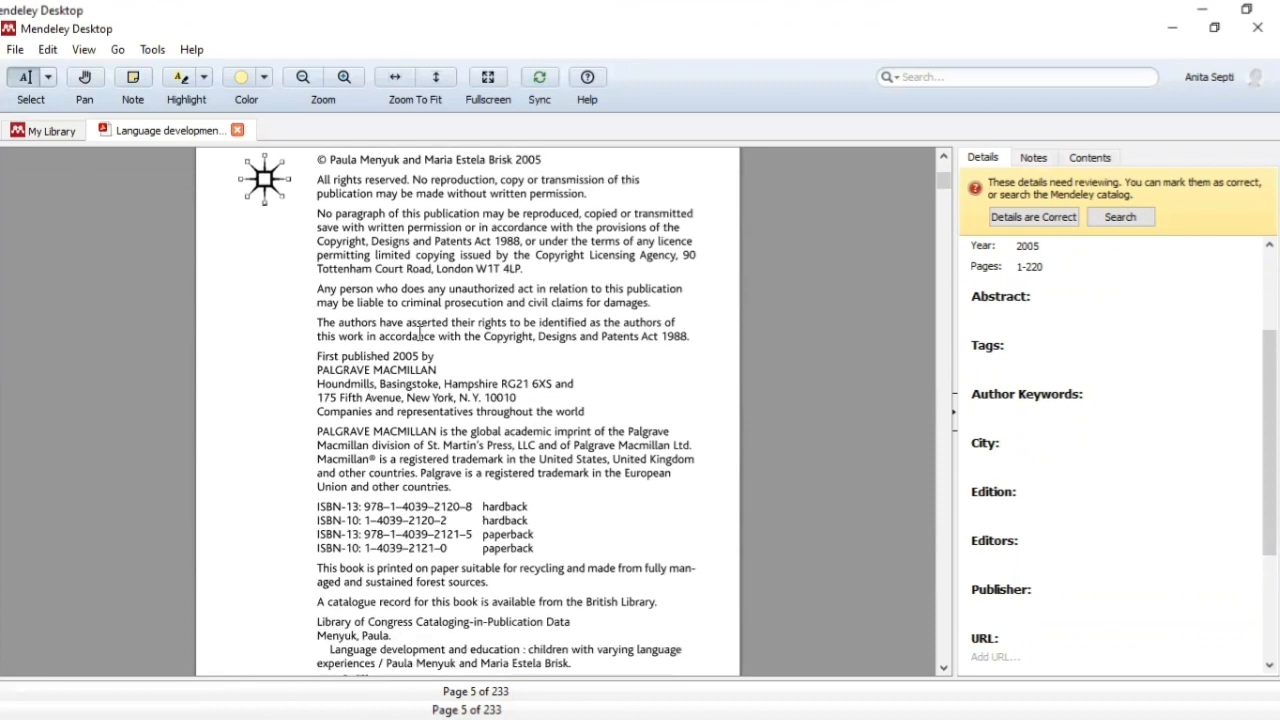
scroll(420, 334, down, 3)
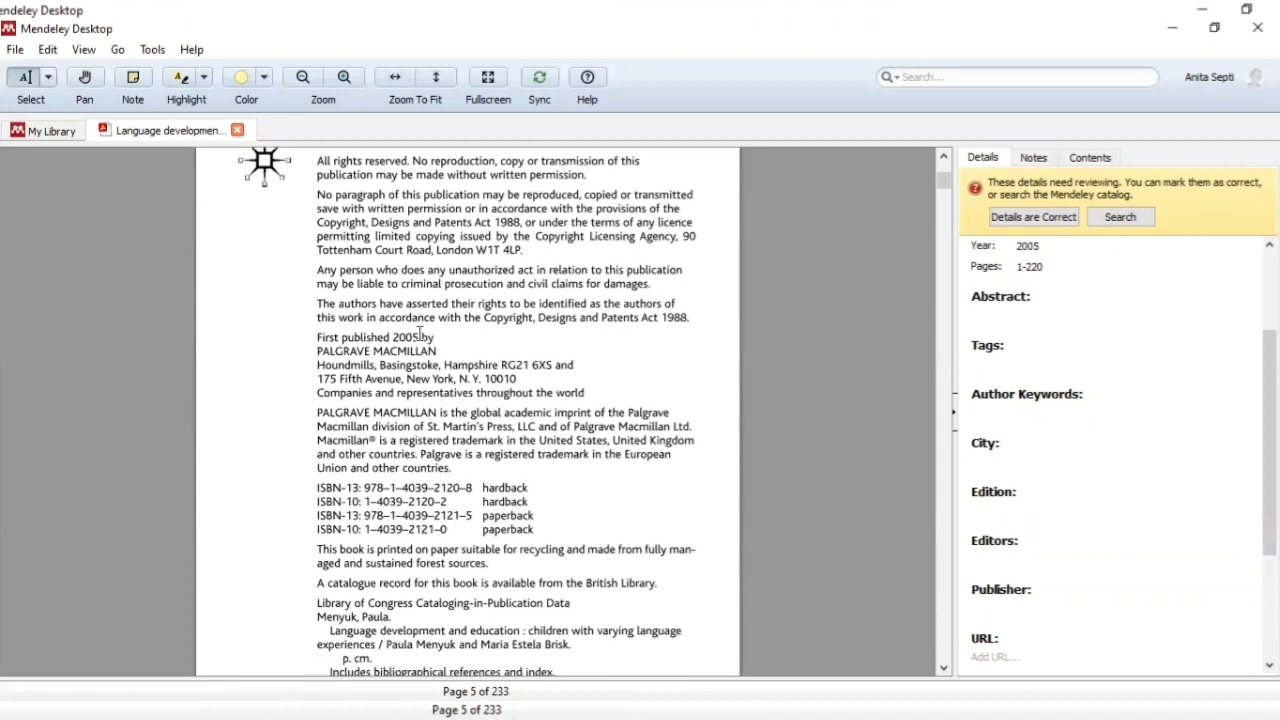
scroll(420, 334, down, 1)
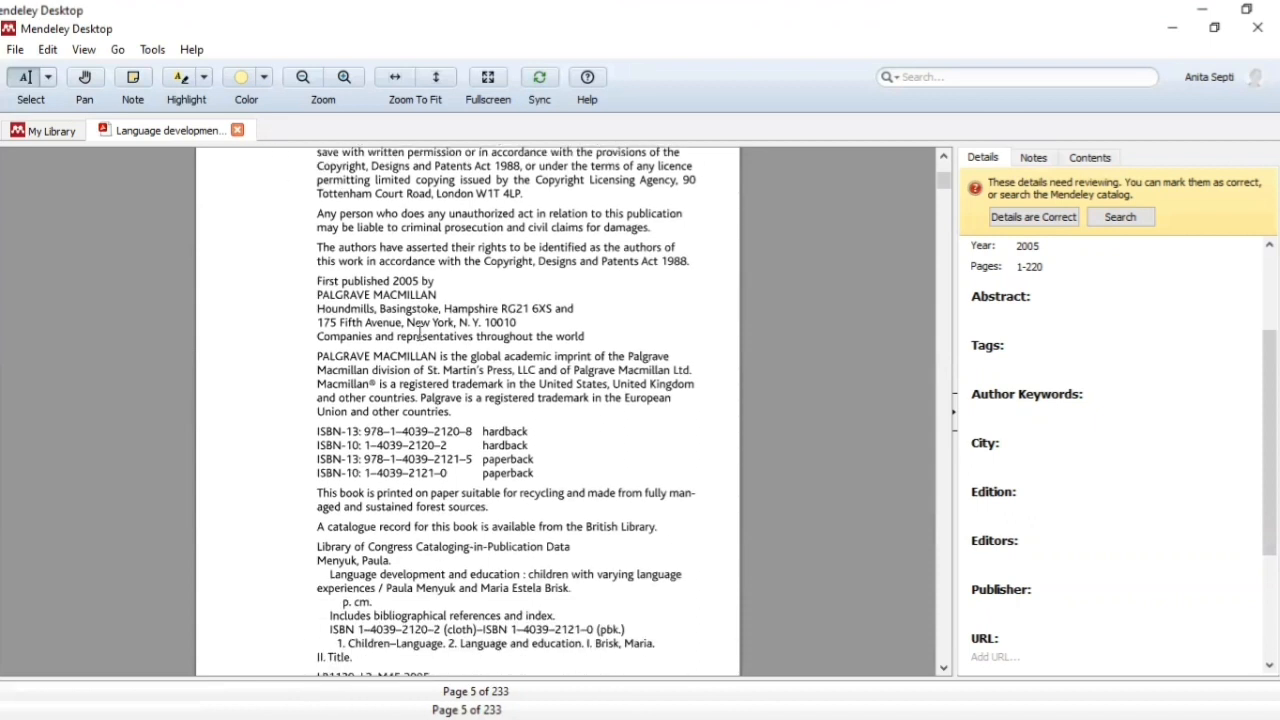
scroll(420, 334, down, 1)
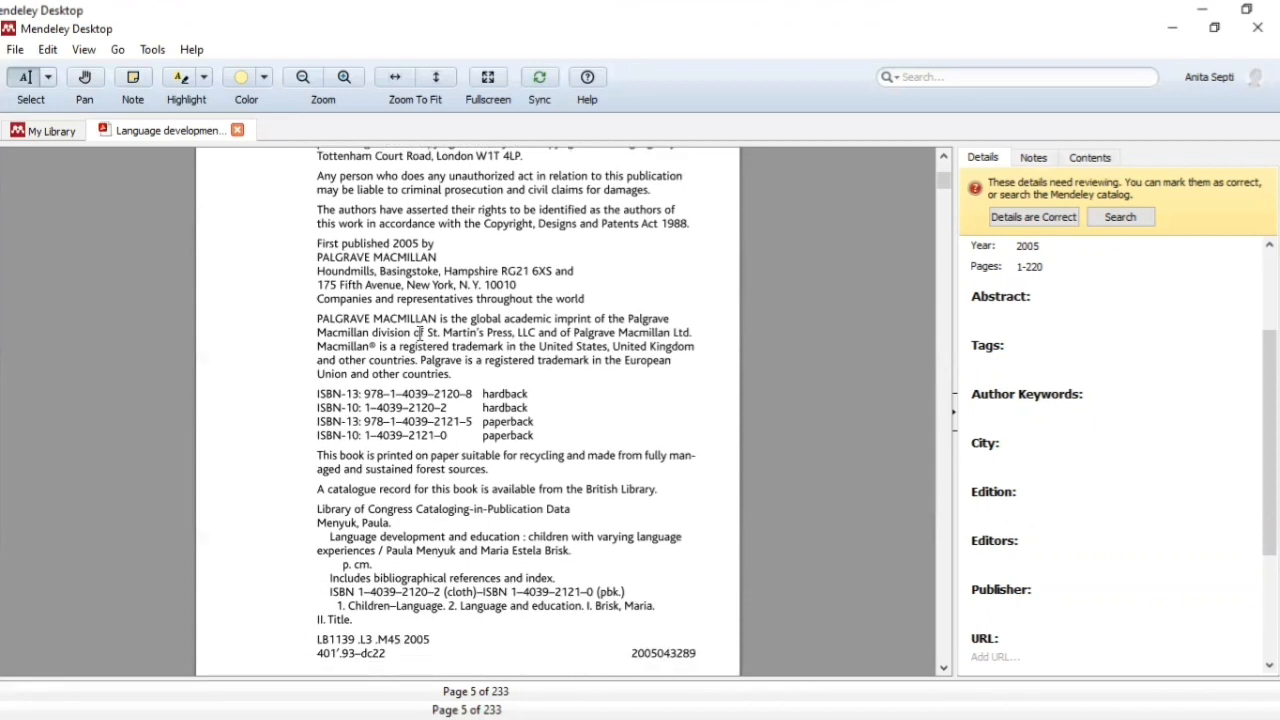
scroll(420, 334, down, 1)
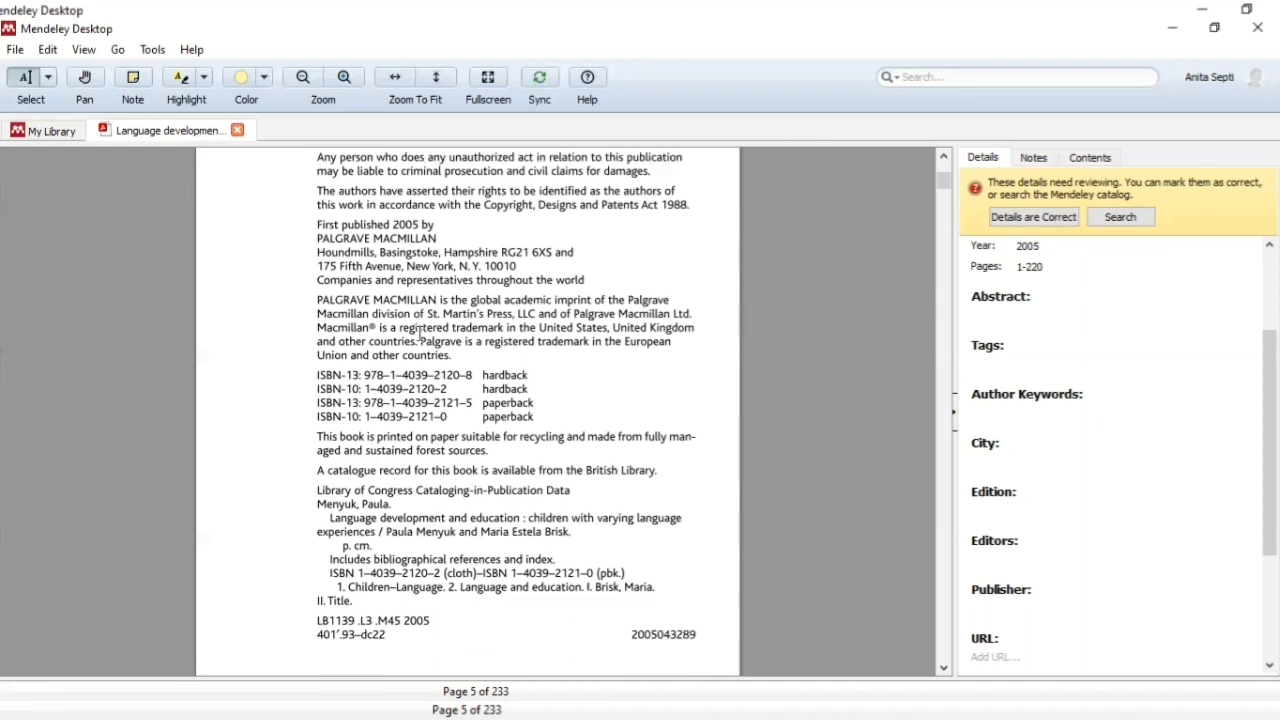
scroll(420, 334, down, 2)
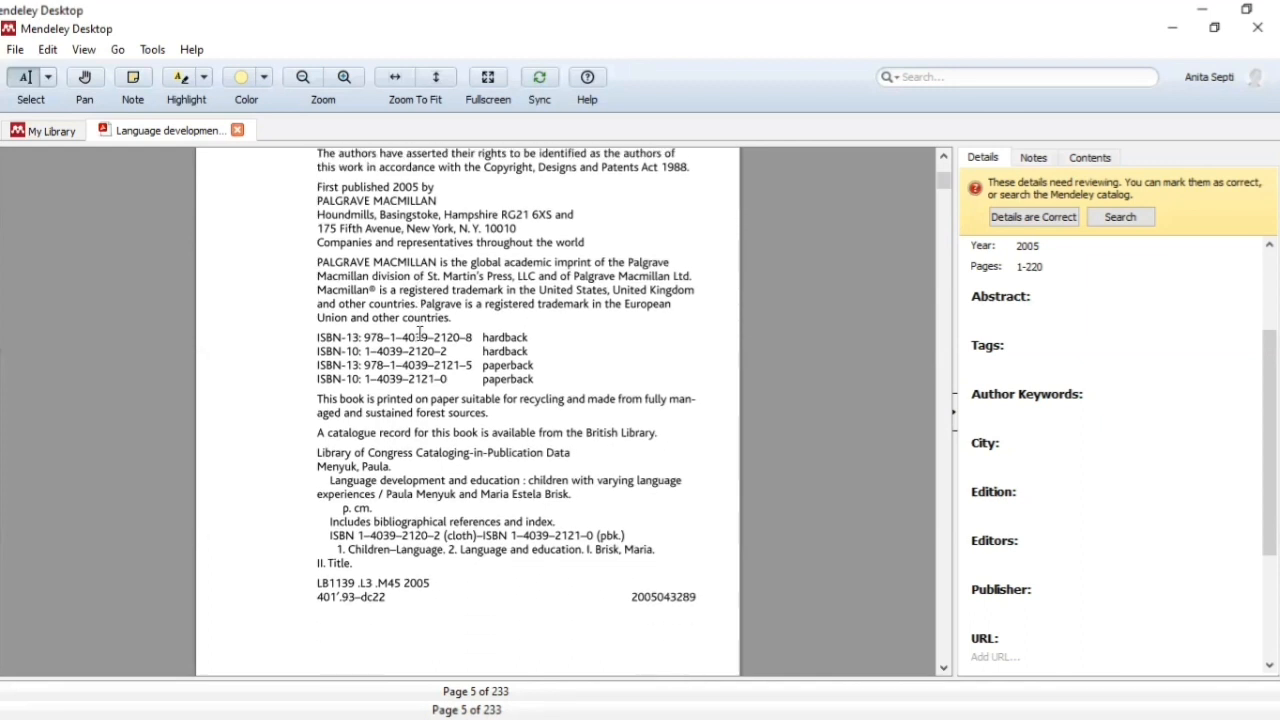
scroll(420, 334, down, 4)
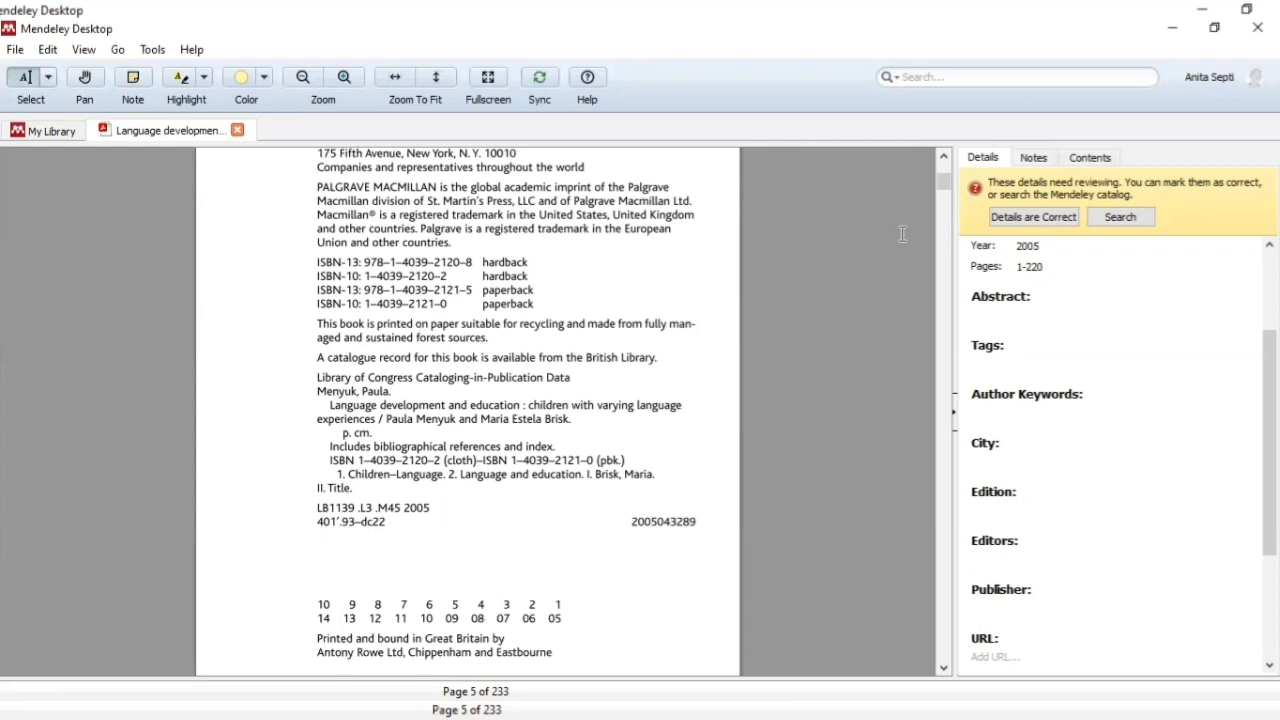
Step: Look up the publisher from the cover through to the copyright page and set the book's publisher to Pagrave Macmillan
drag(943, 192, 945, 170)
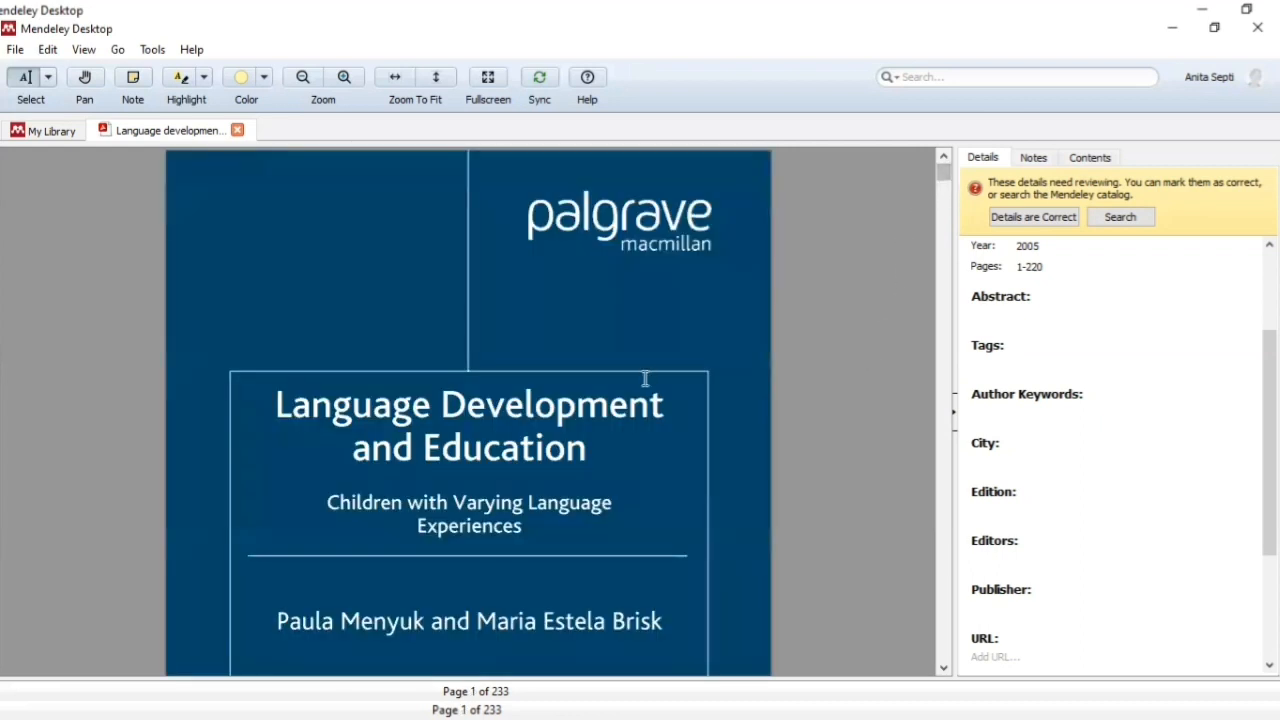
scroll(645, 378, down, 1)
scroll(645, 378, down, 2)
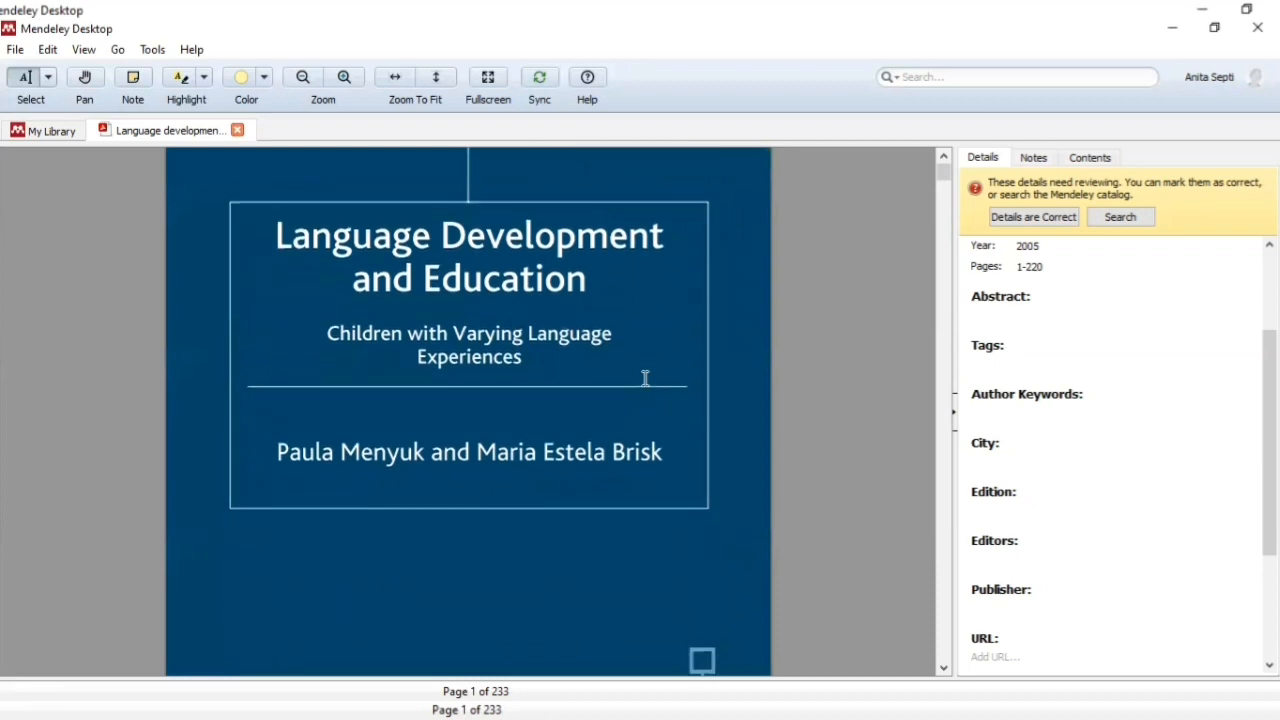
scroll(645, 378, down, 7)
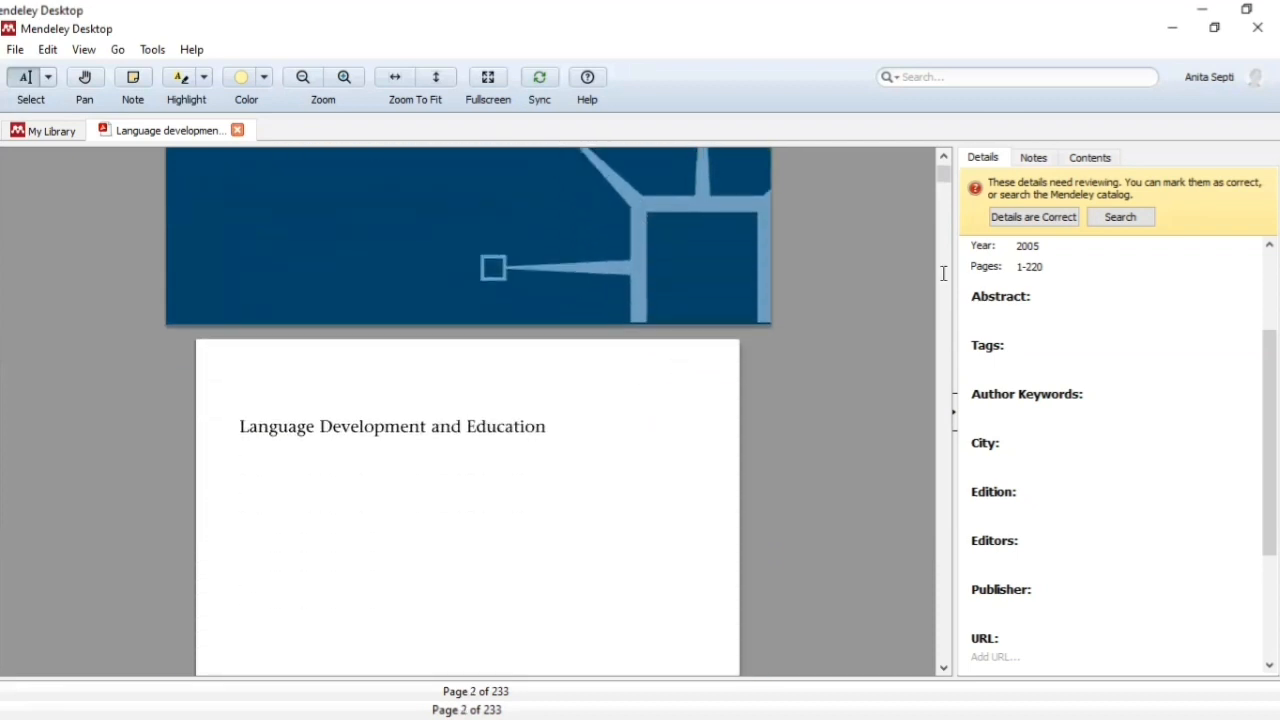
scroll(1115, 455, down, 3)
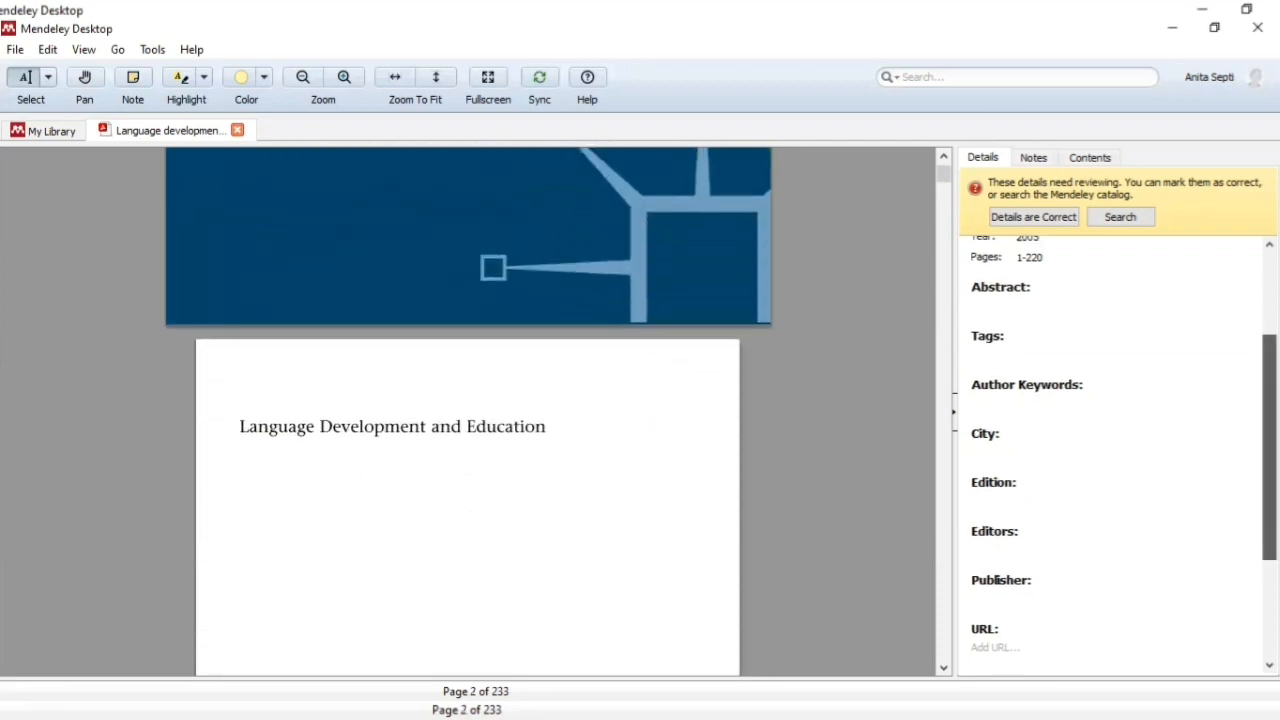
scroll(1240, 455, down, 3)
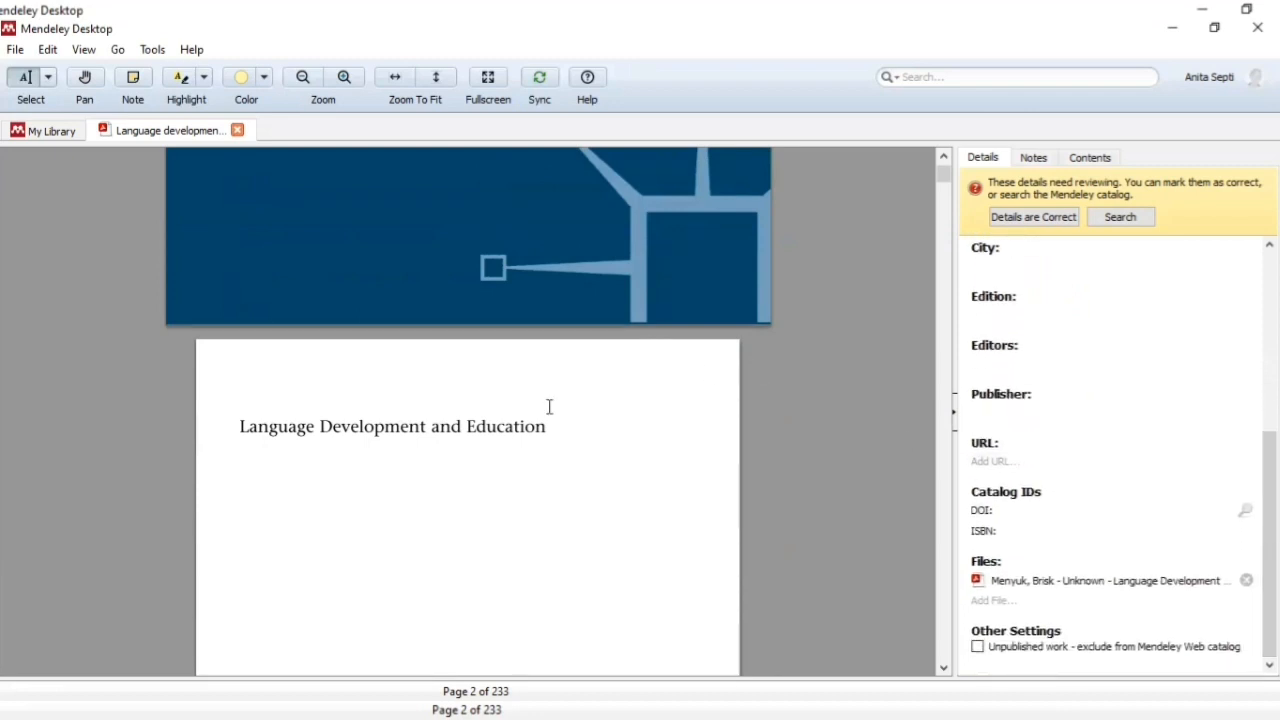
scroll(549, 404, down, 5)
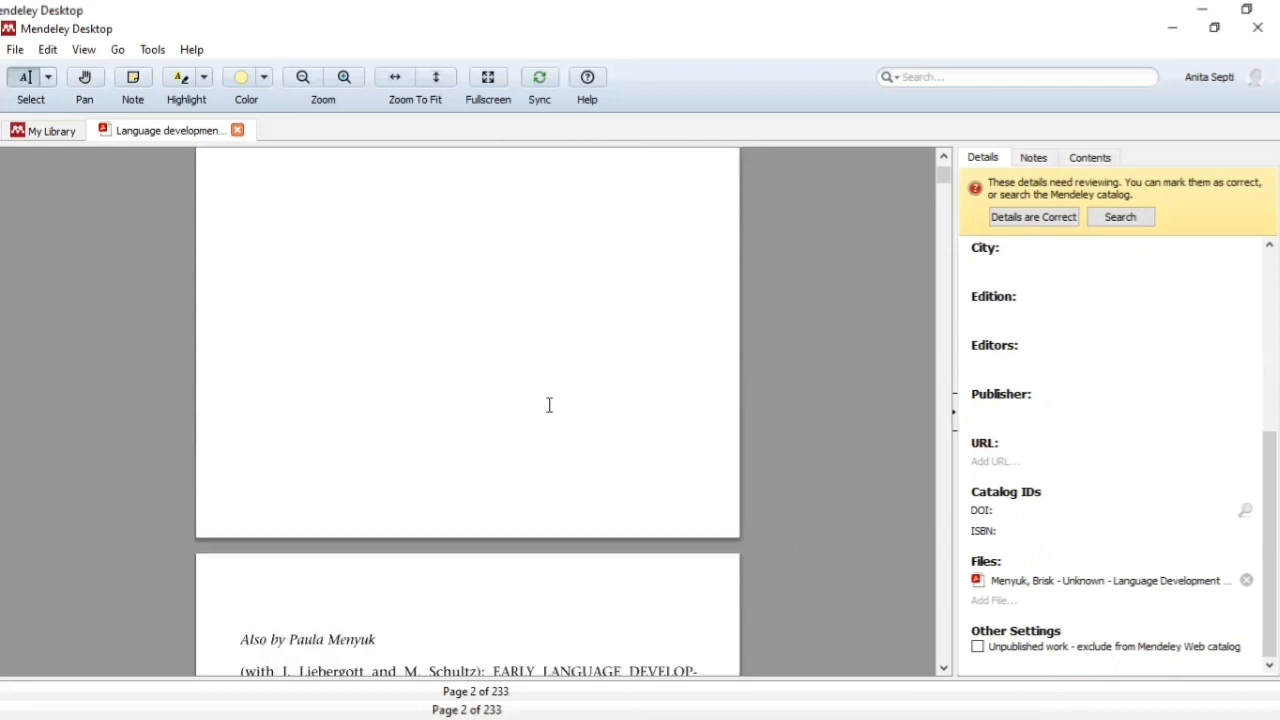
scroll(549, 404, down, 3)
scroll(549, 404, down, 10)
scroll(549, 404, down, 10)
scroll(549, 404, down, 5)
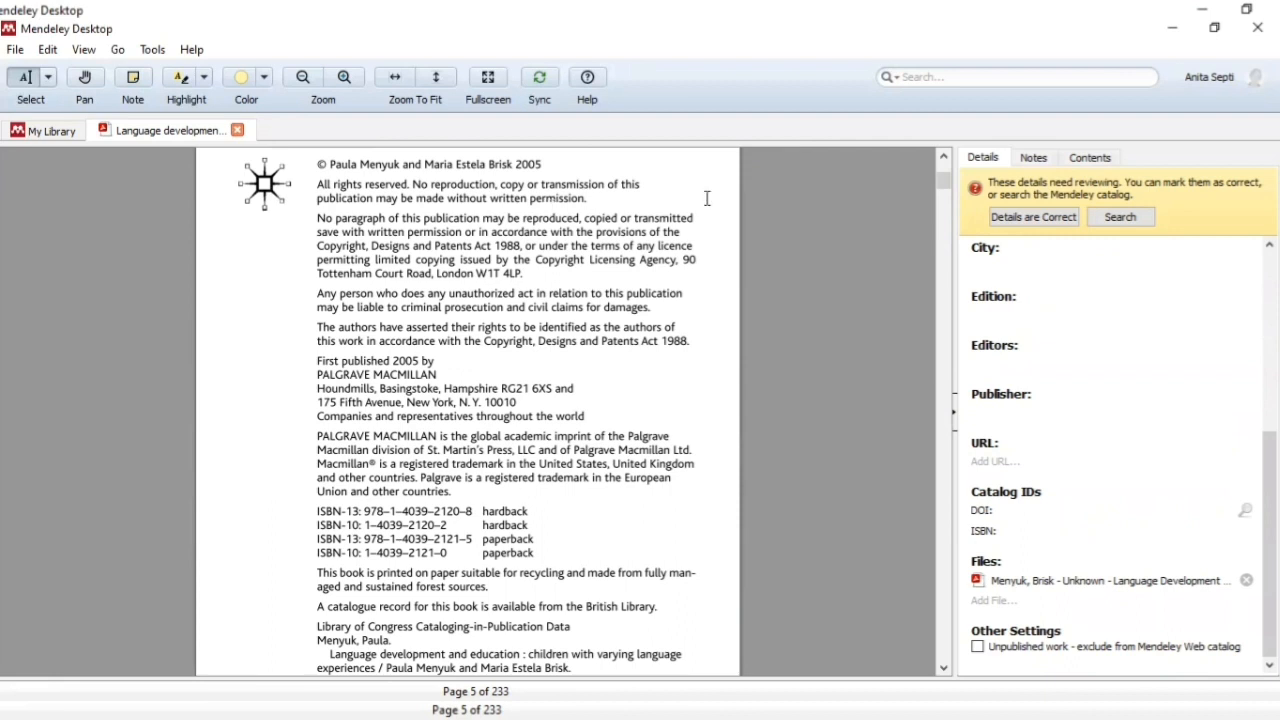
click(1044, 407)
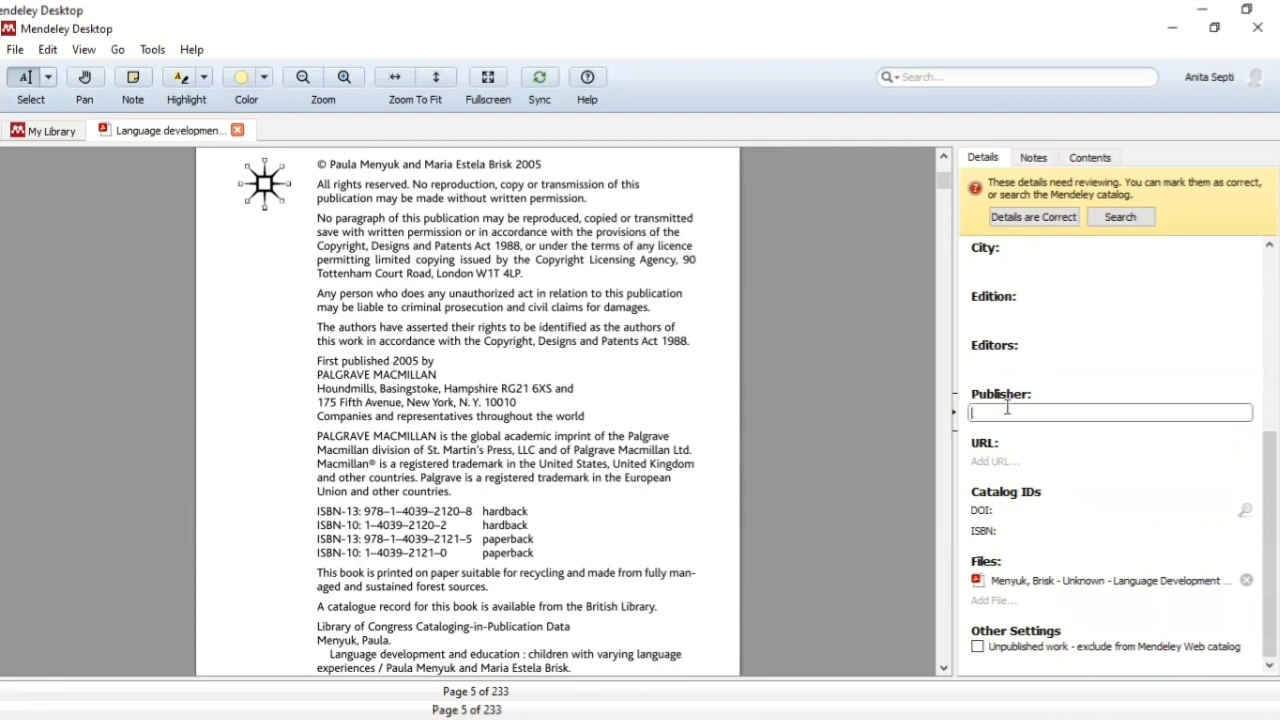
text(algrave Macm)
key(BackSpace)
key(BackSpace)
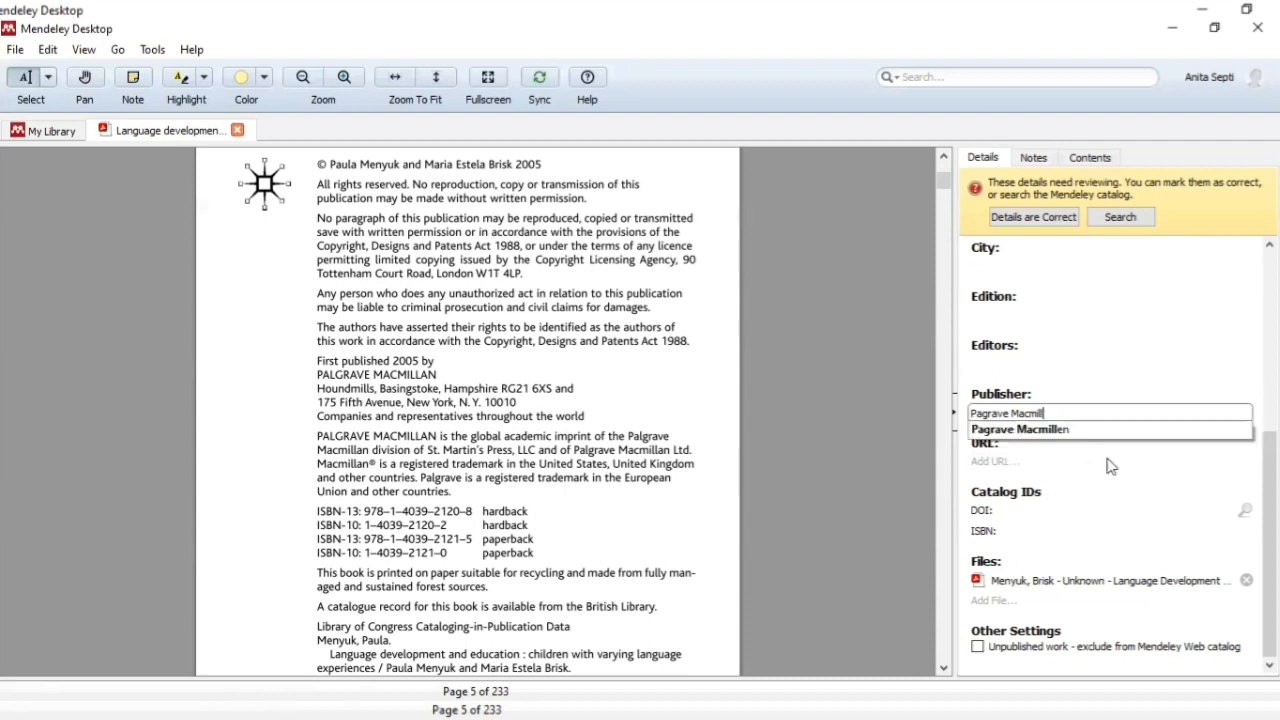
text(an)
key(Return)
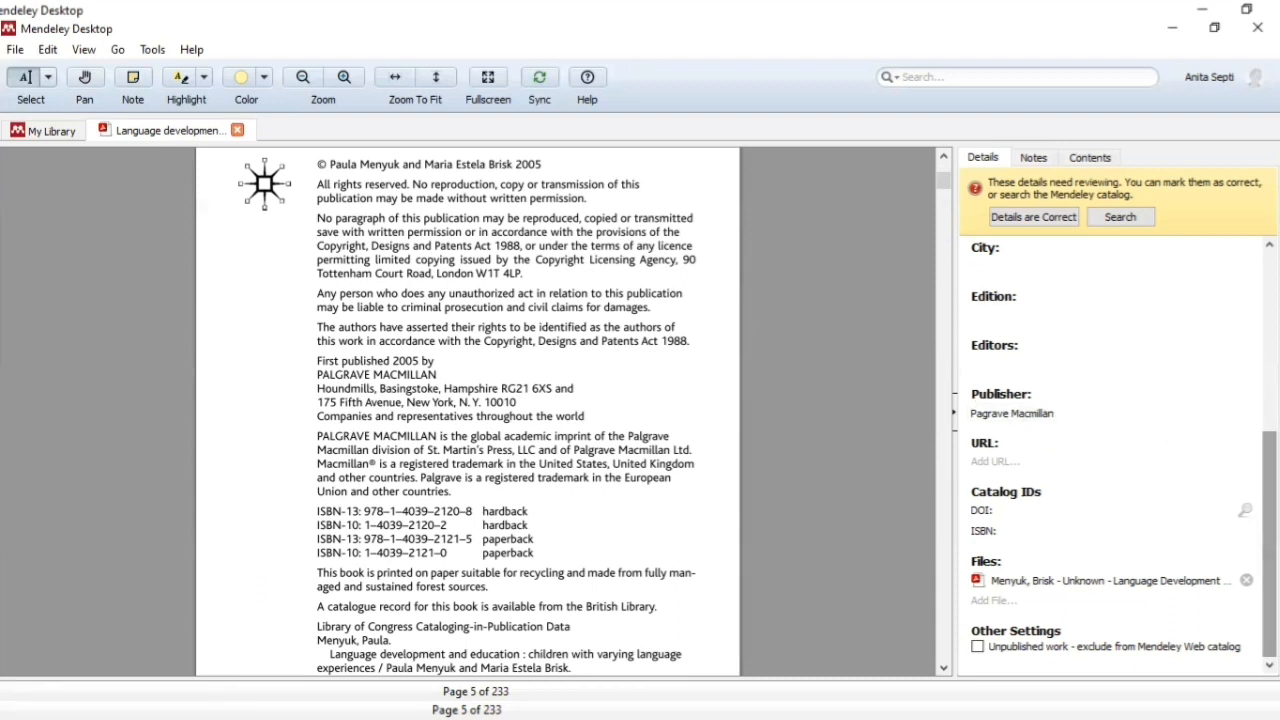
Step: Review the book's completed details from document type and title down to publisher and catalog IDs
scroll(1110, 450, up, 2)
scroll(1110, 450, up, 5)
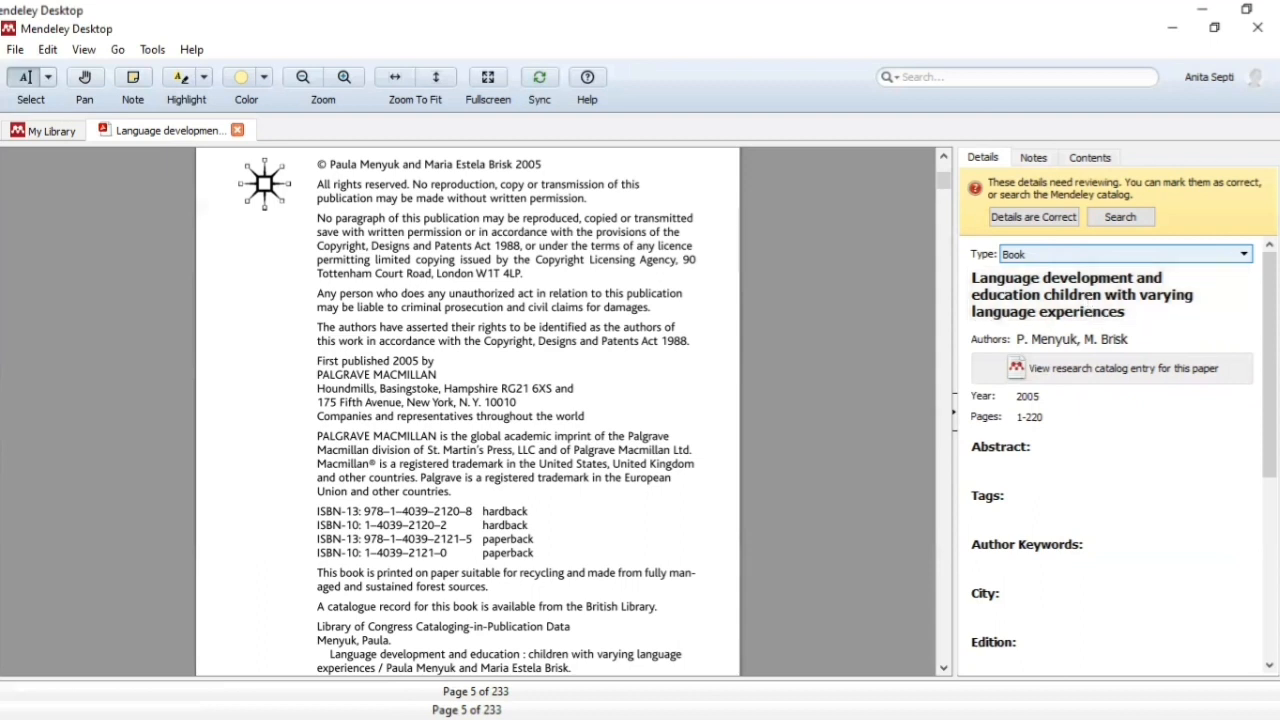
scroll(988, 468, down, 5)
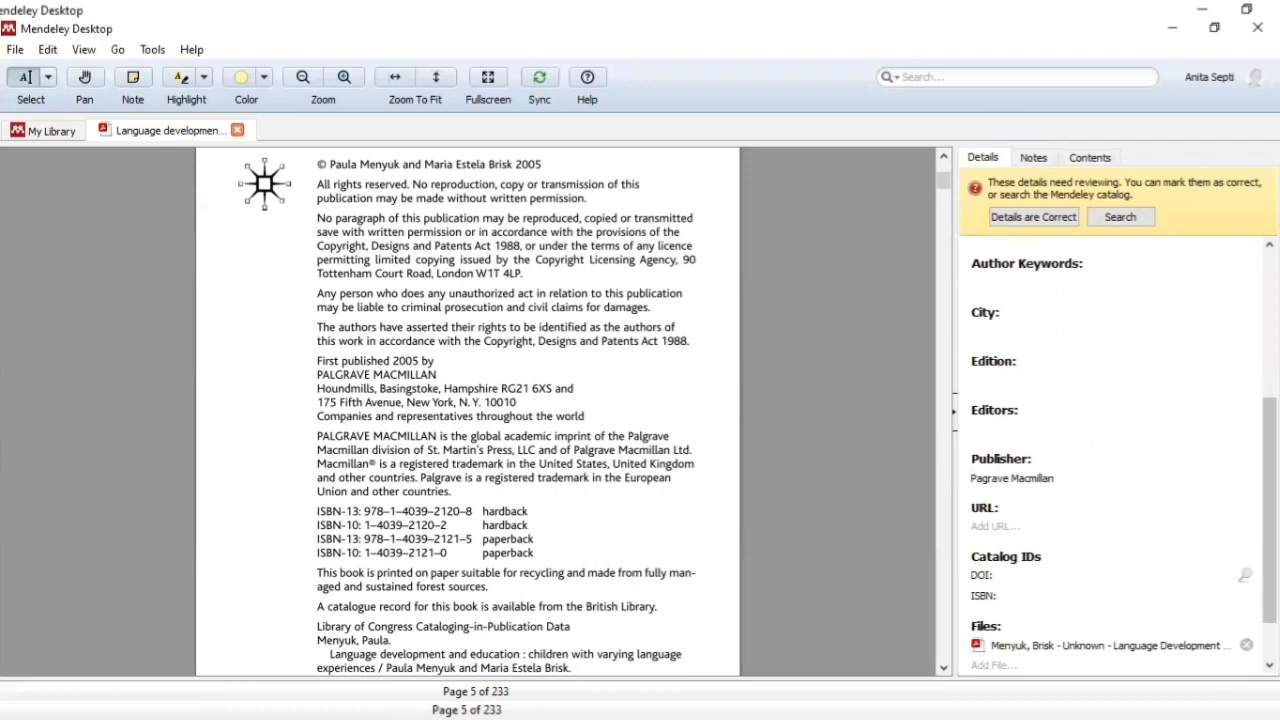
Step: Open Introducing Multimodality from the library and set its document type to Book Section
drag(1269, 510, 1269, 349)
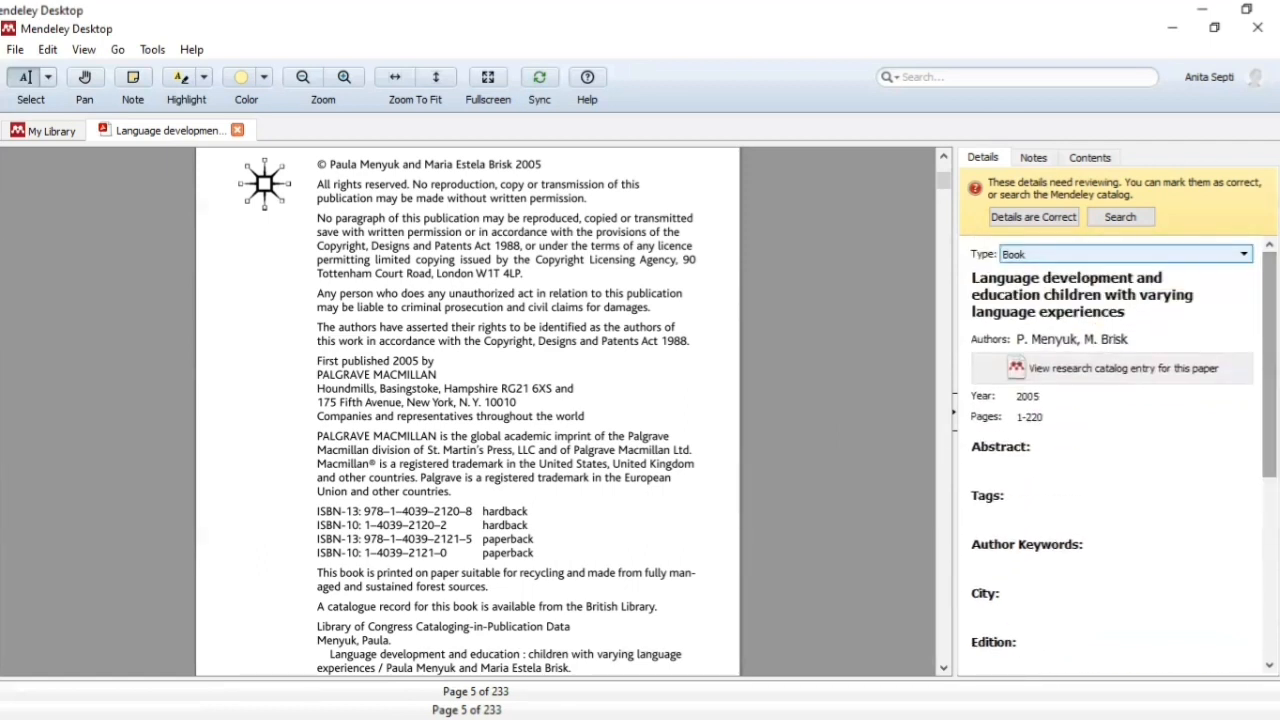
click(48, 131)
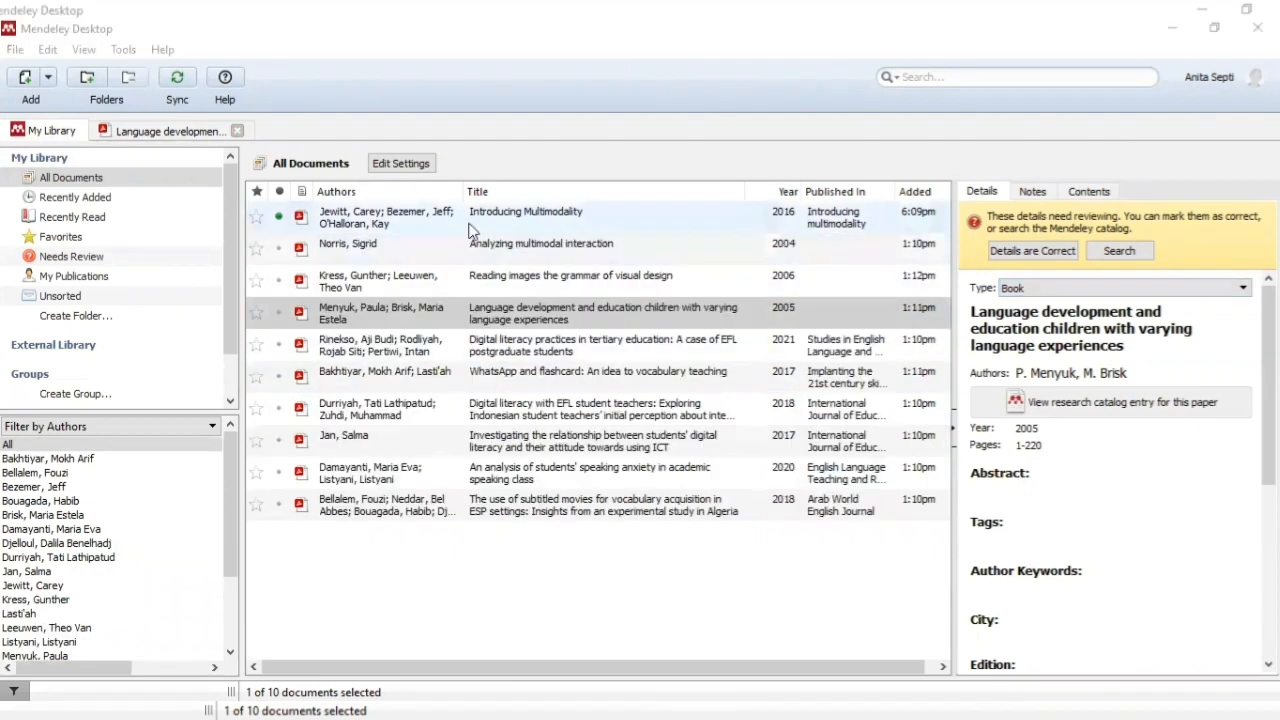
double_click(472, 228)
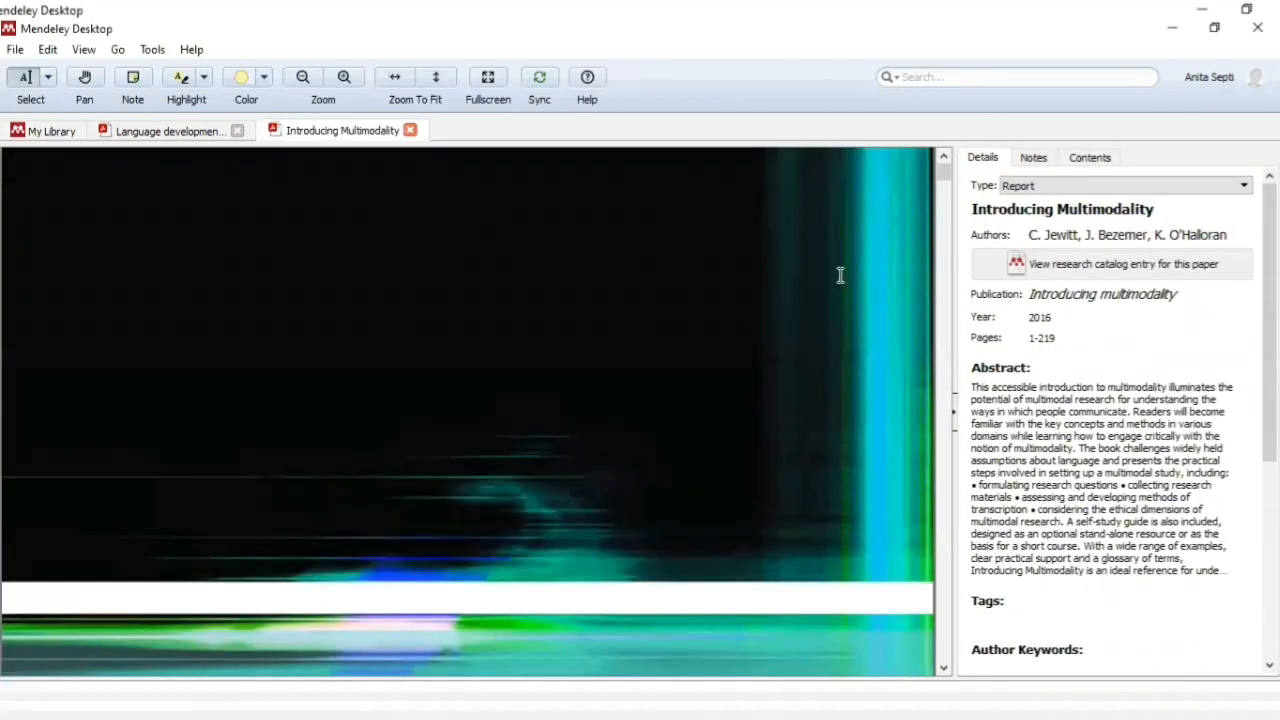
click(1230, 187)
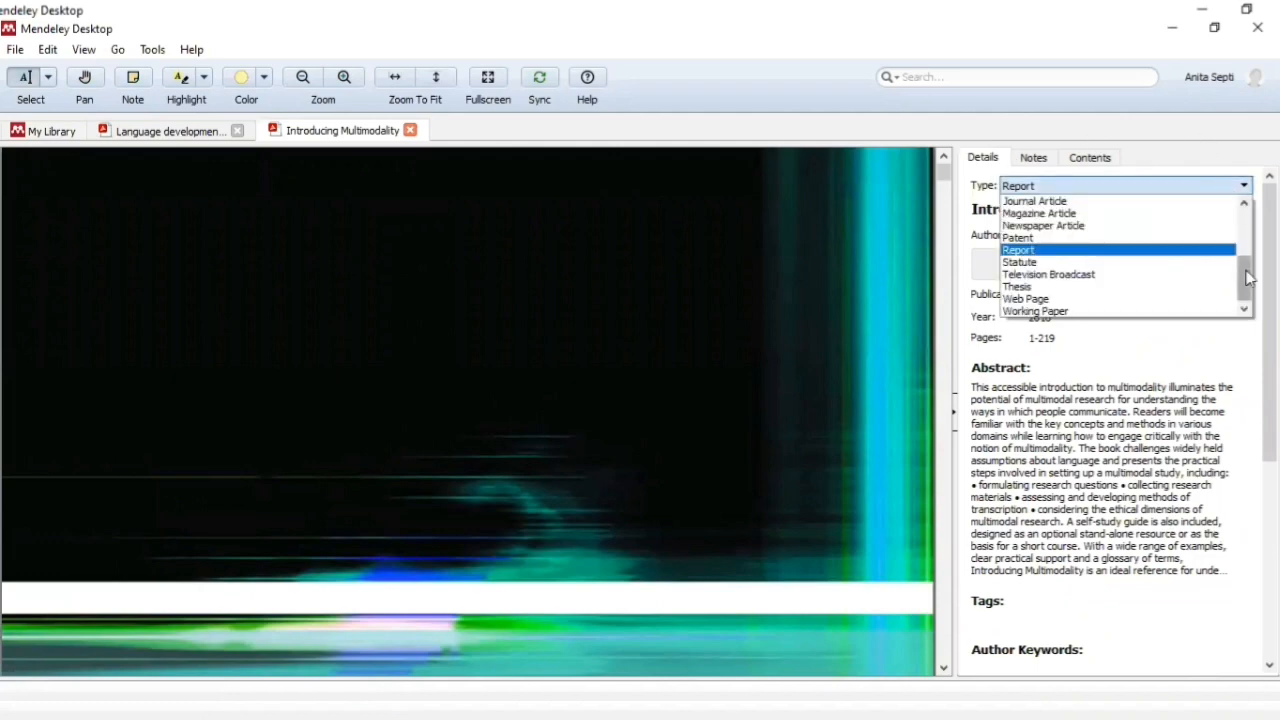
scroll(1199, 206, up, 4)
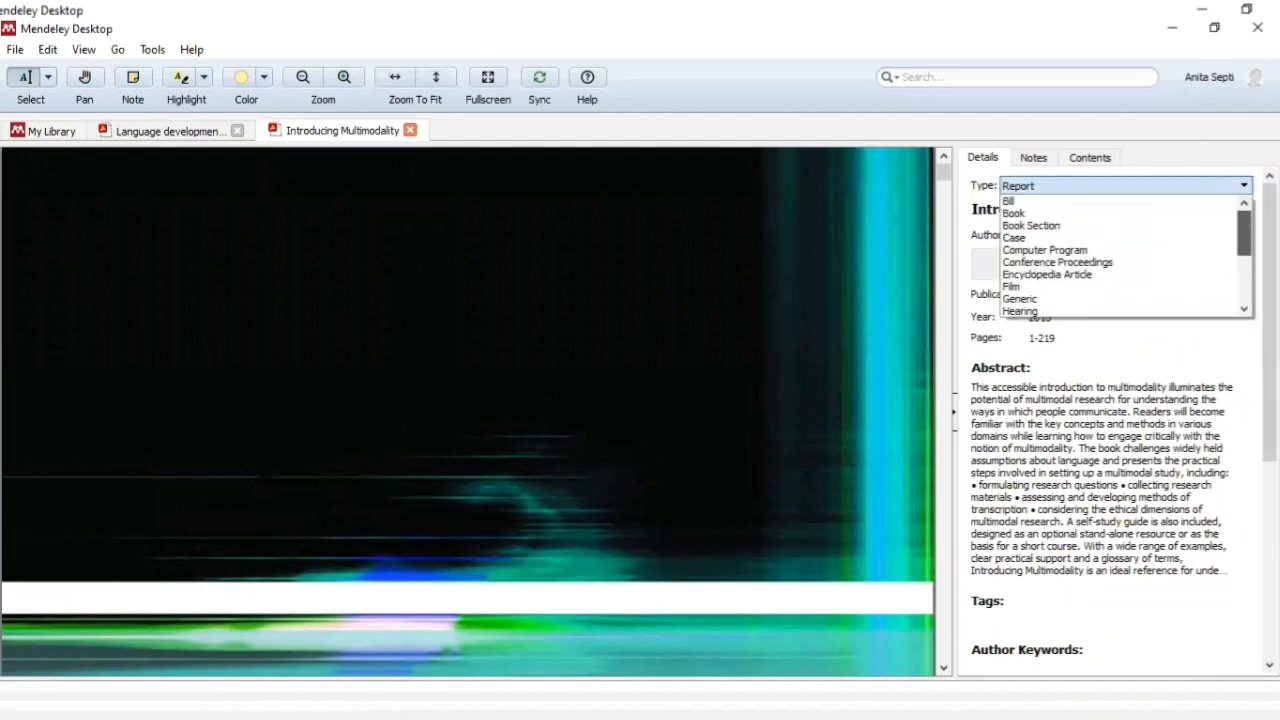
click(1097, 226)
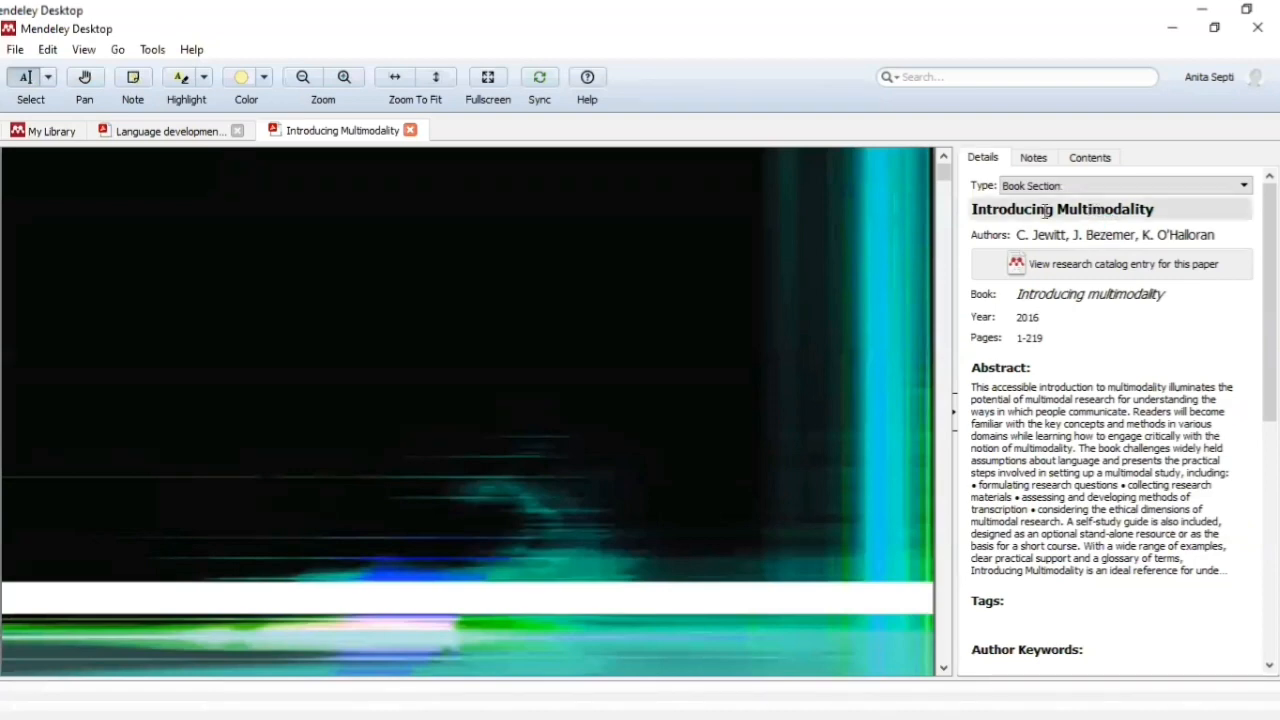
Step: Look through the book from the cover to the table of contents for a chapter title
scroll(878, 211, down, 5)
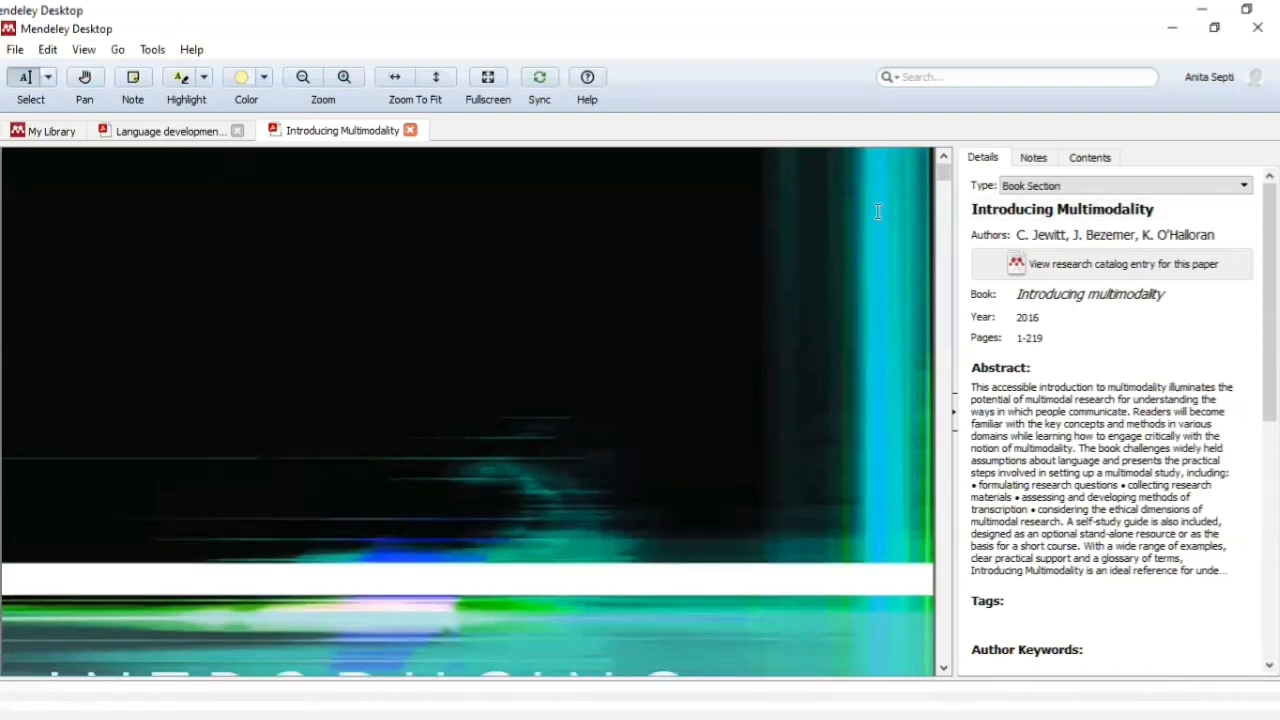
scroll(878, 211, down, 8)
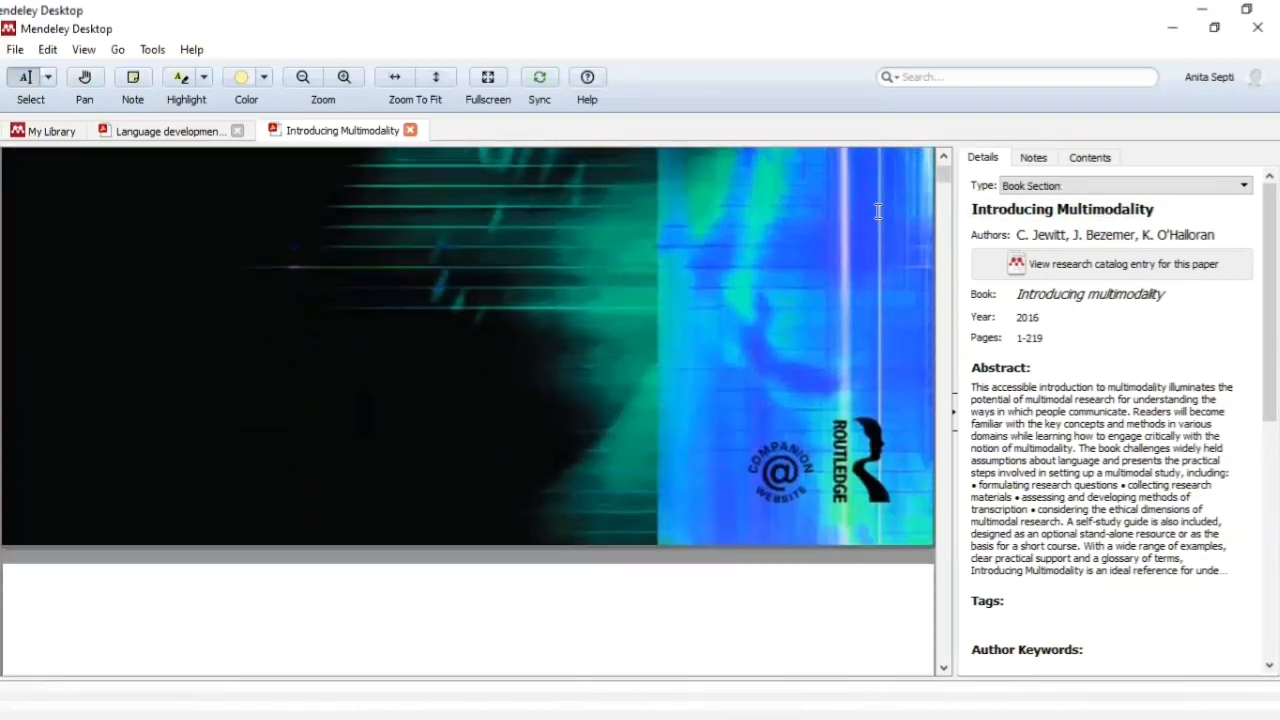
scroll(878, 211, down, 5)
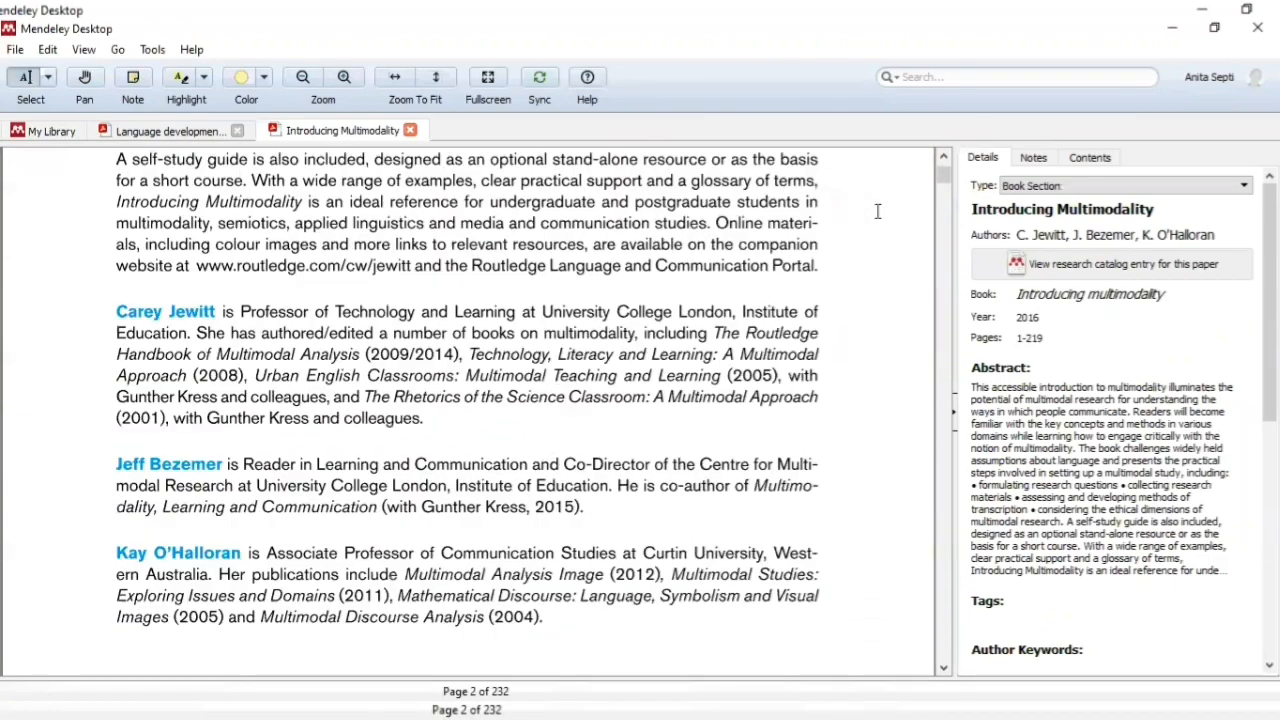
scroll(878, 211, down, 12)
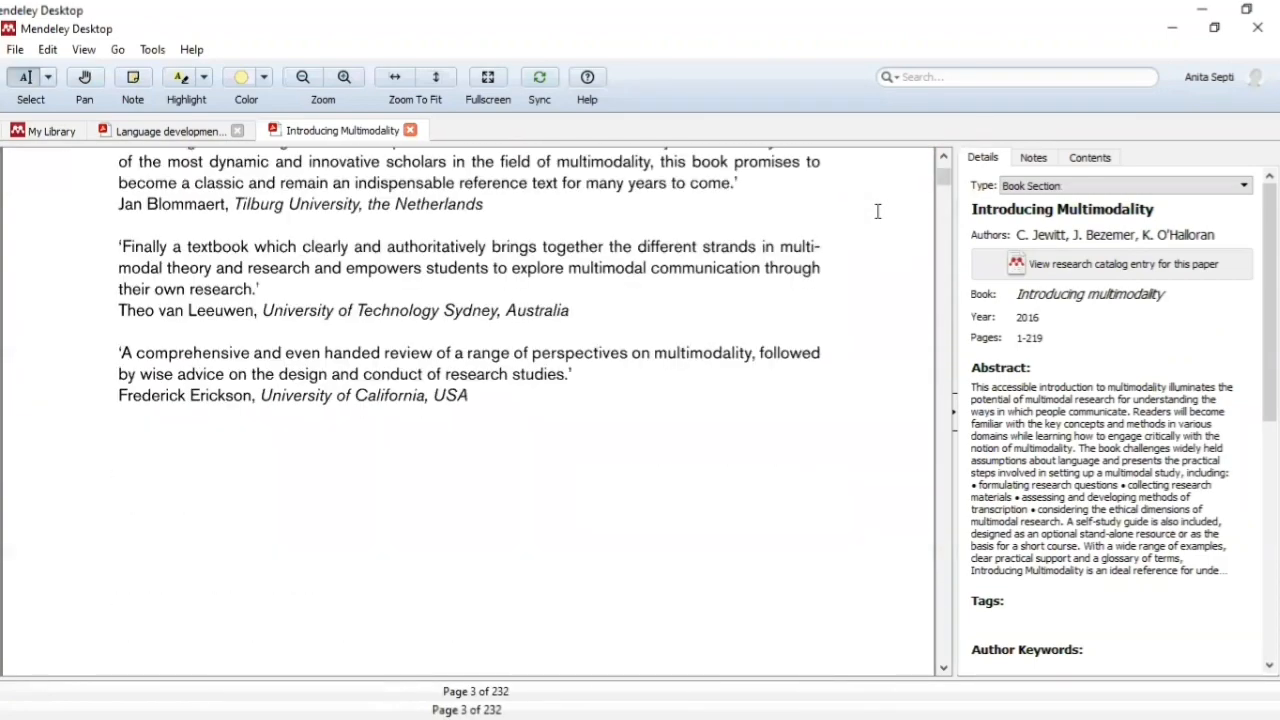
scroll(878, 211, down, 10)
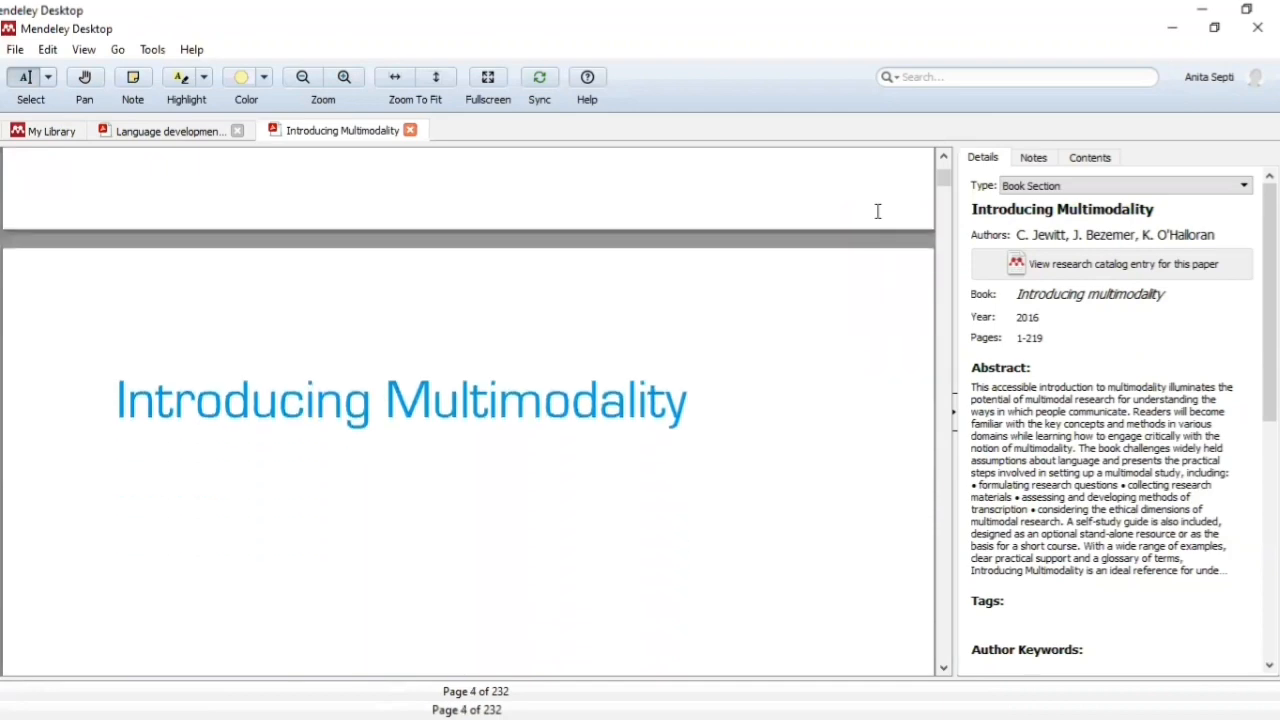
scroll(878, 211, down, 10)
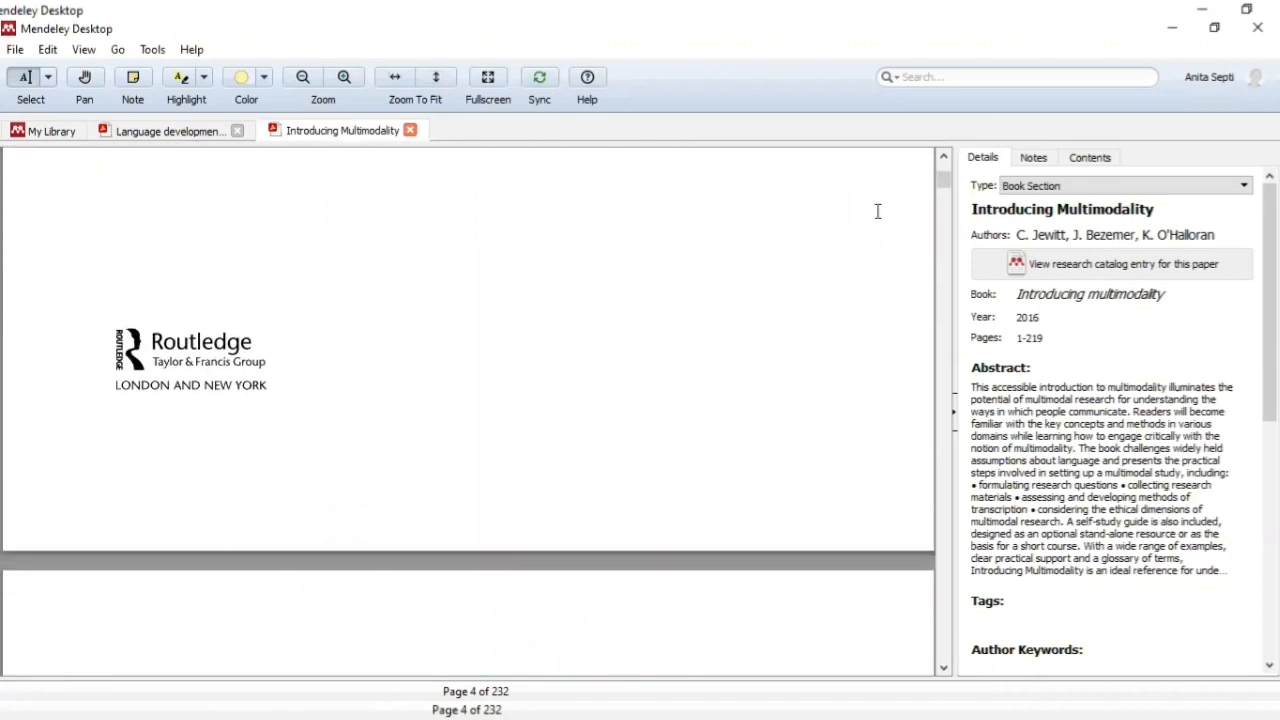
scroll(878, 211, down, 10)
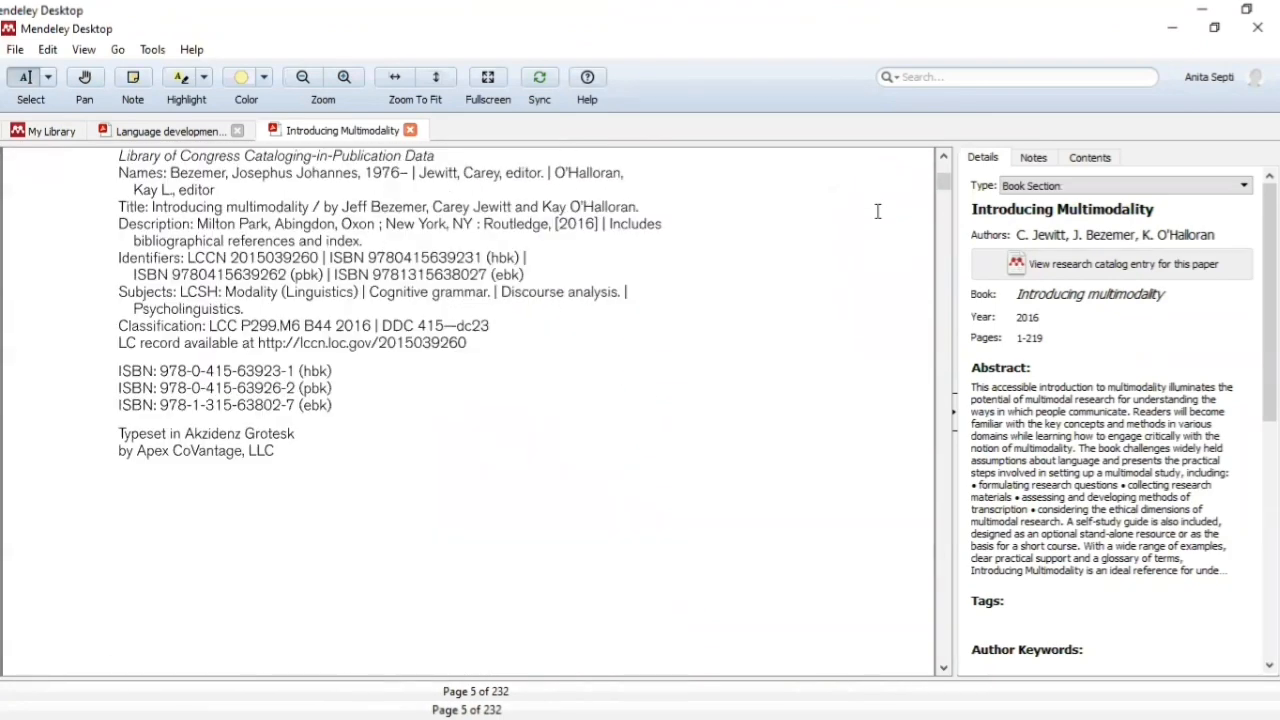
scroll(878, 211, down, 8)
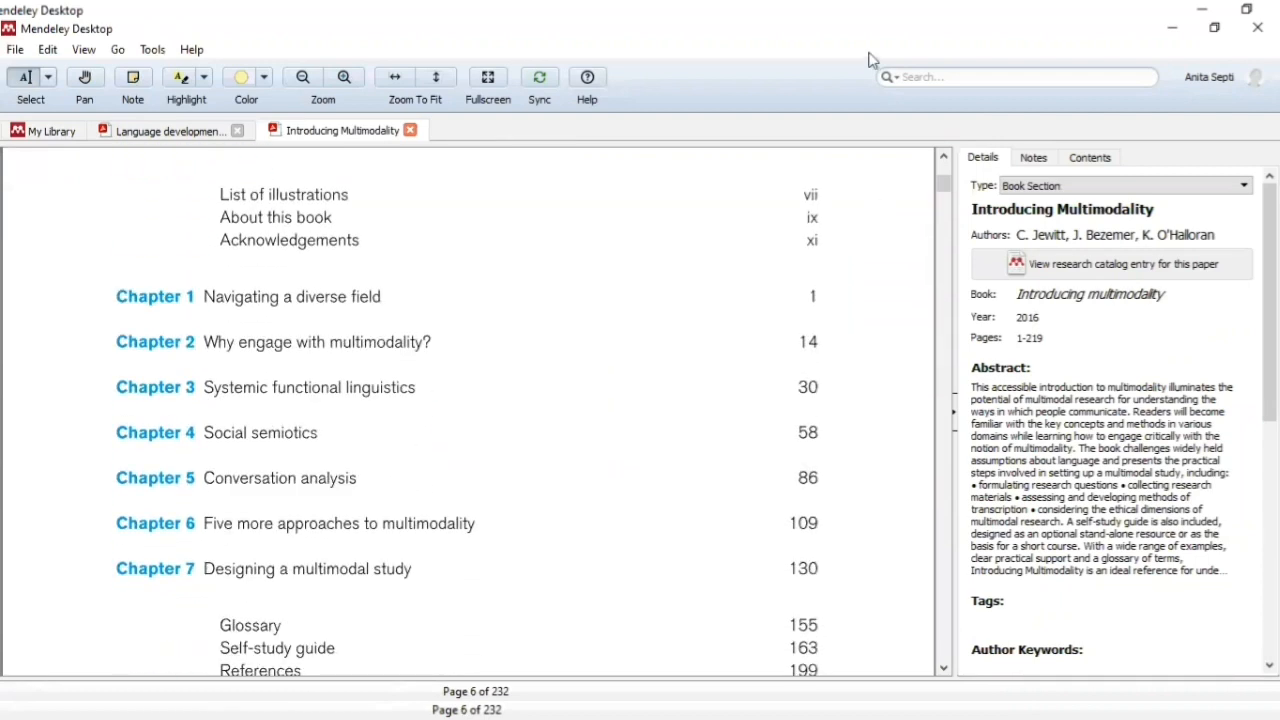
Step: Replace the entry's title with the Chapter 1 title from the contents page, "Navigating a diverse field"
drag(205, 298, 409, 311)
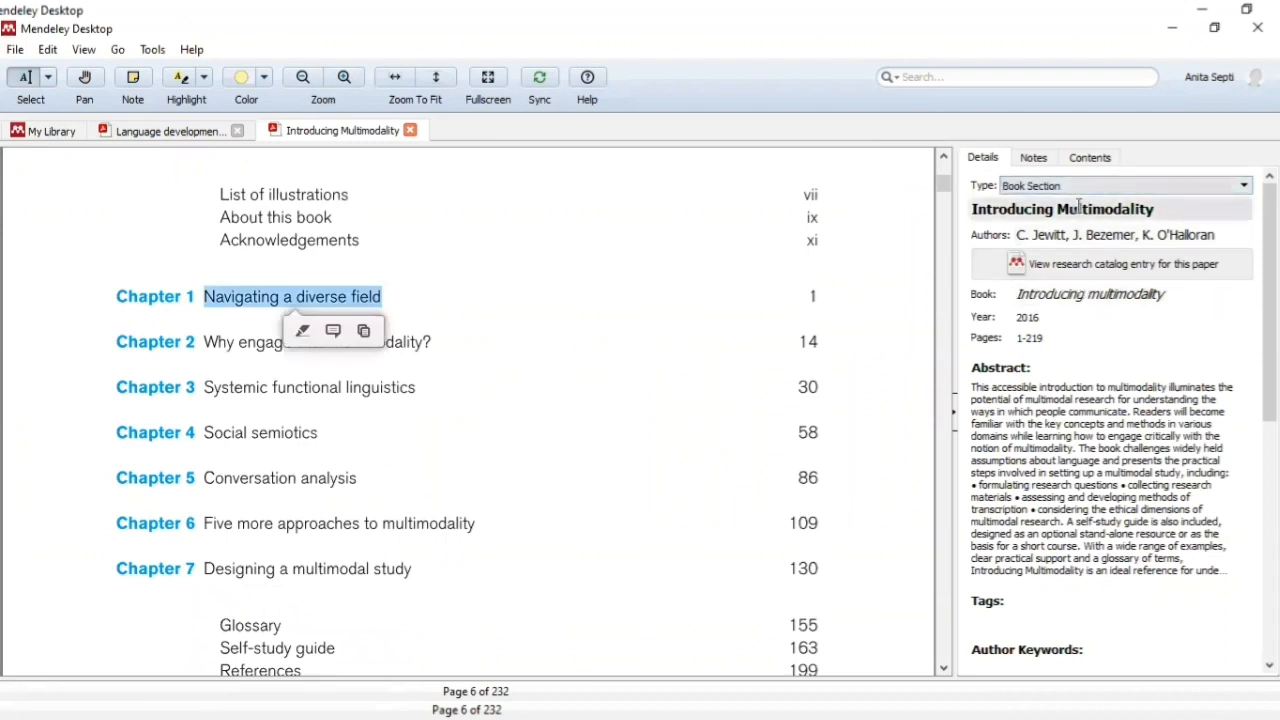
click(1122, 210)
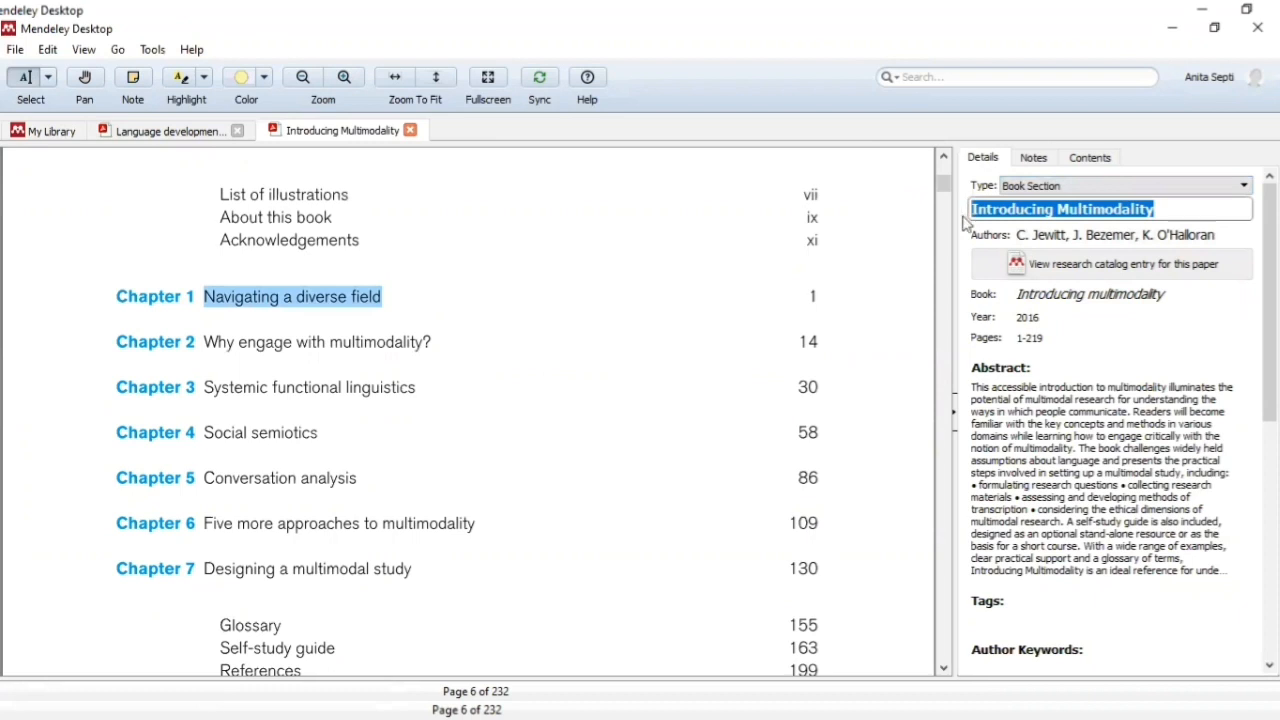
key(BackSpace)
text(Navigating a diverse field Chapter)
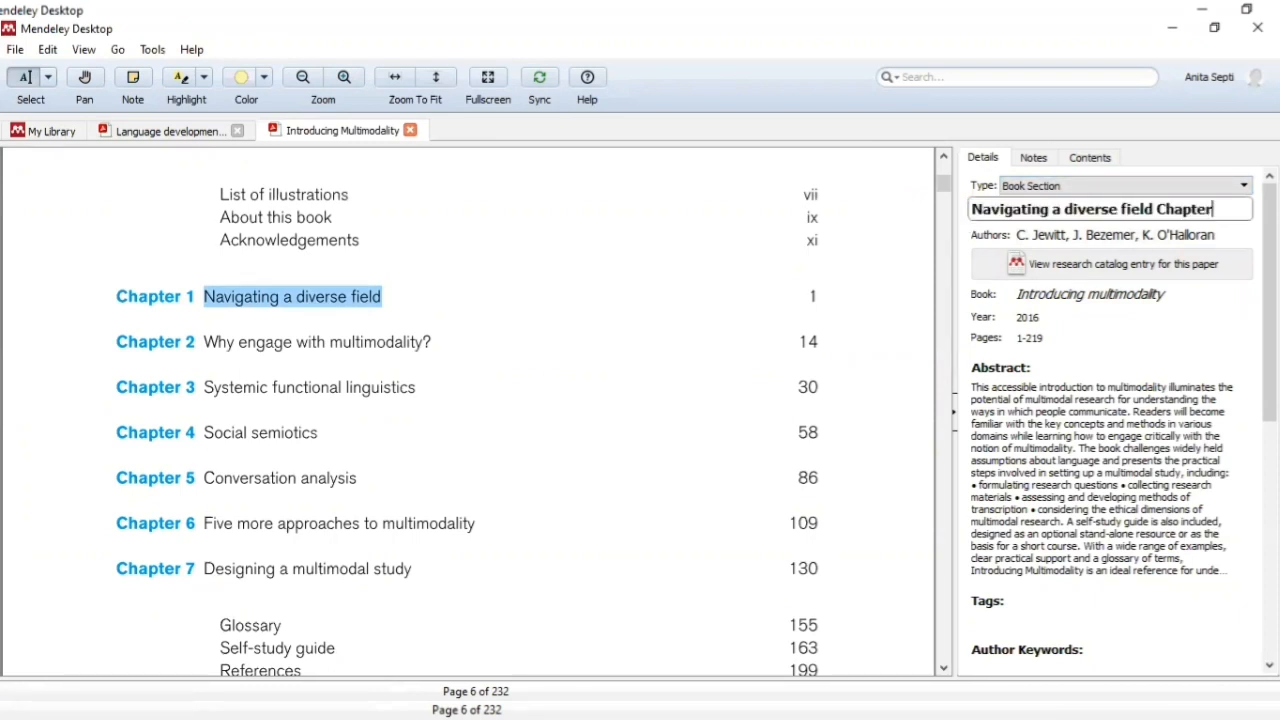
key(ctrl+Left)
key(shift+End)
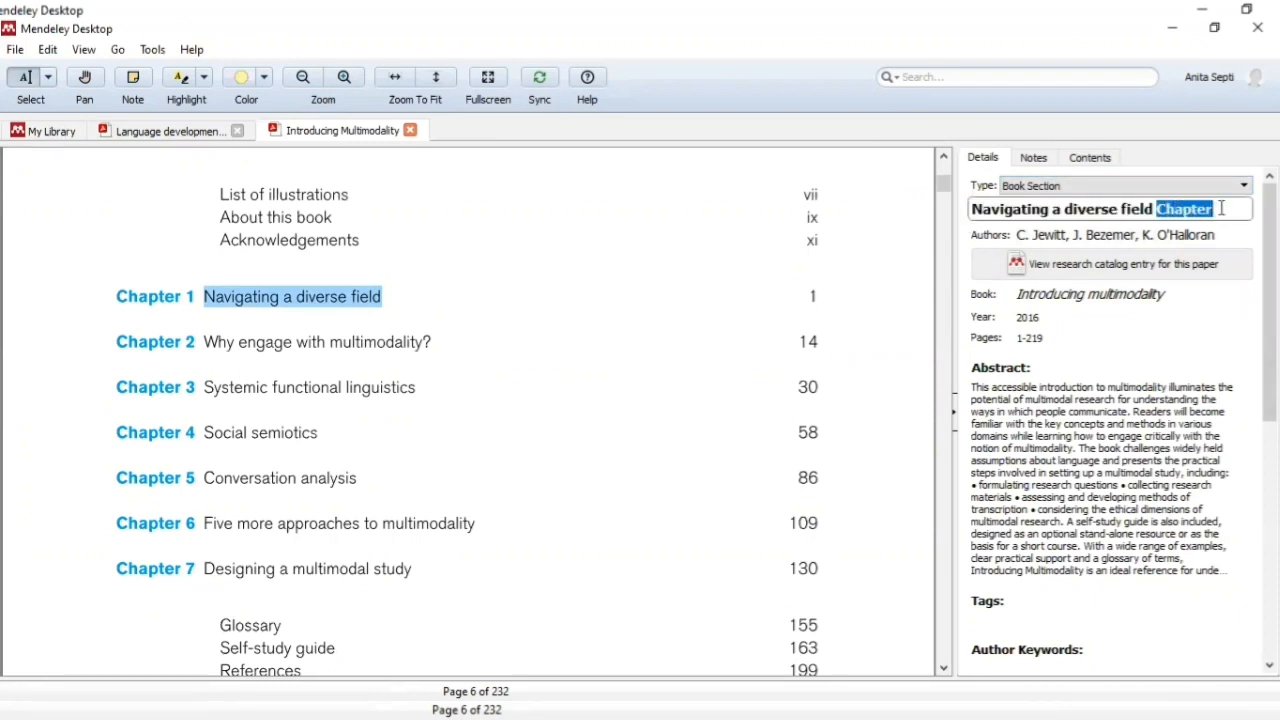
key(BackSpace)
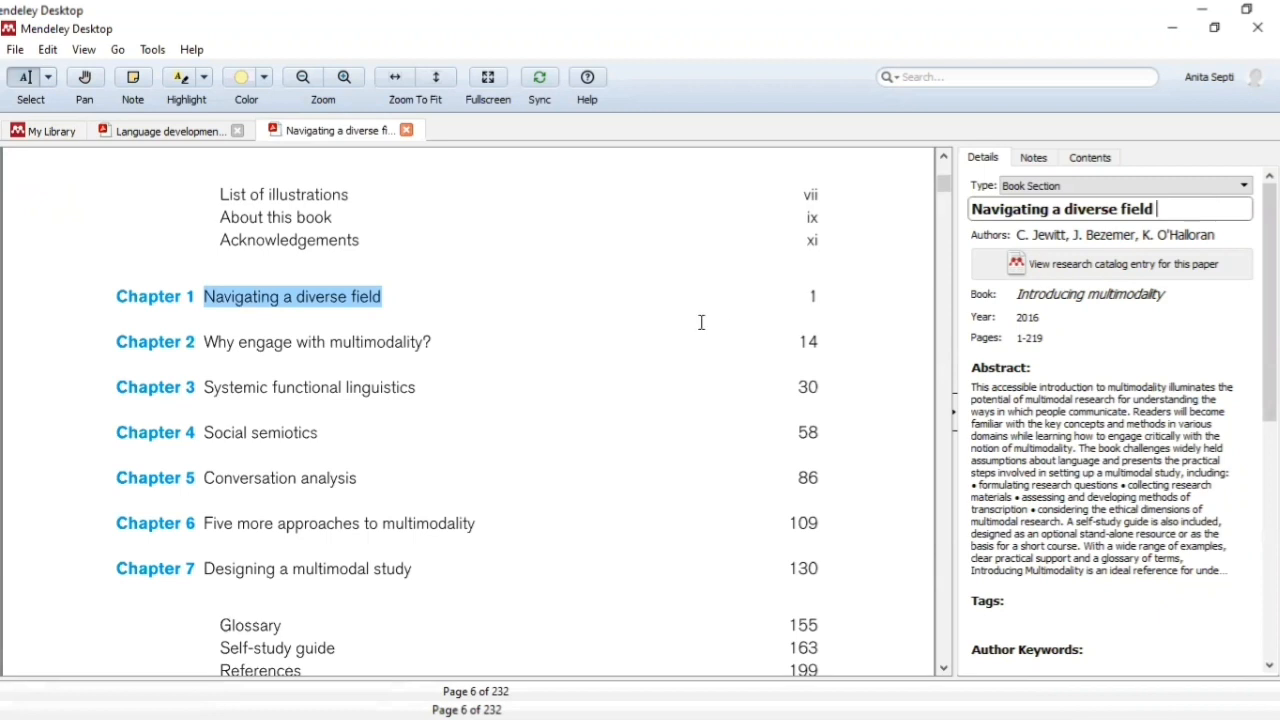
click(904, 283)
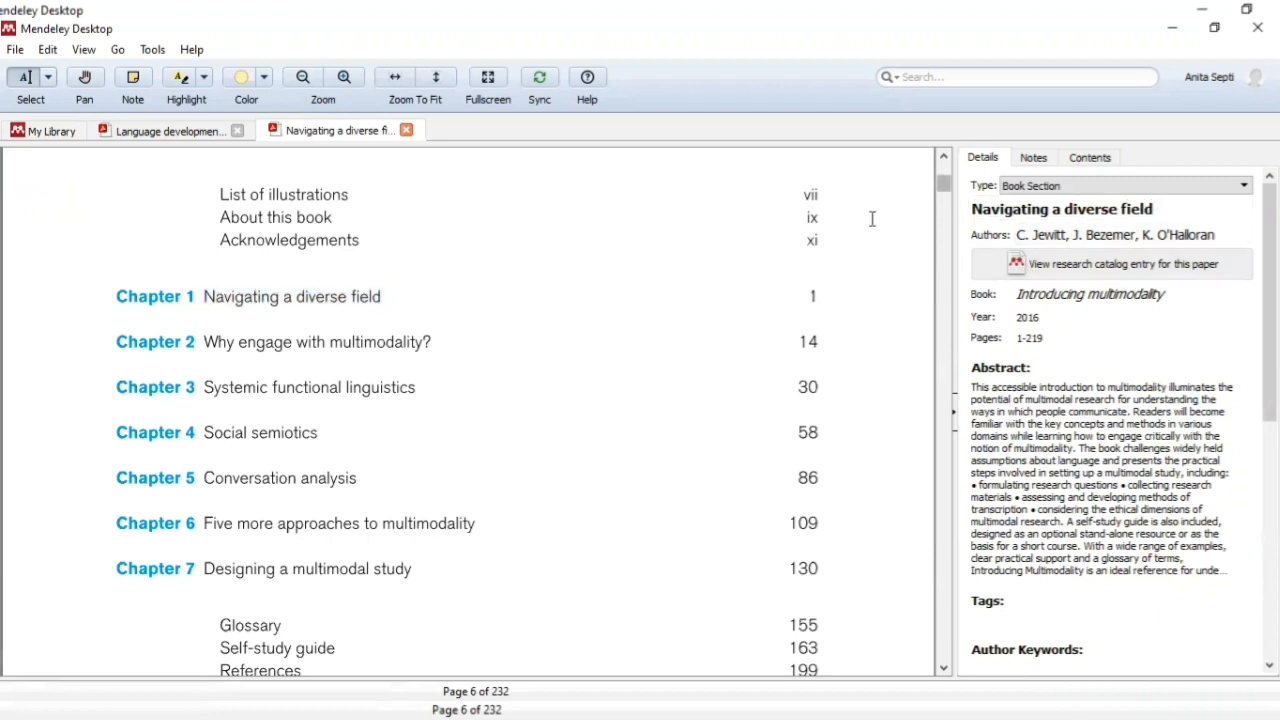
Step: Compare the full author names in the entry with those on the book's copyright page
scroll(871, 217, up, 2)
scroll(872, 218, up, 10)
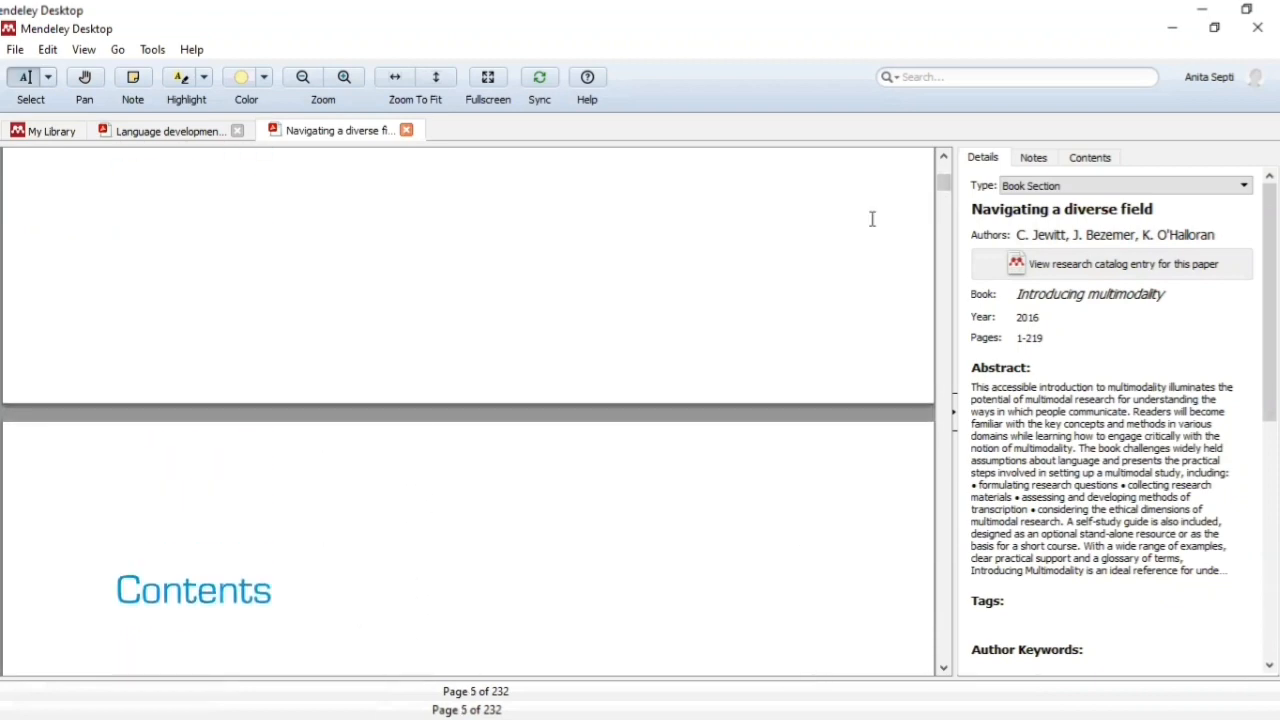
scroll(872, 218, up, 10)
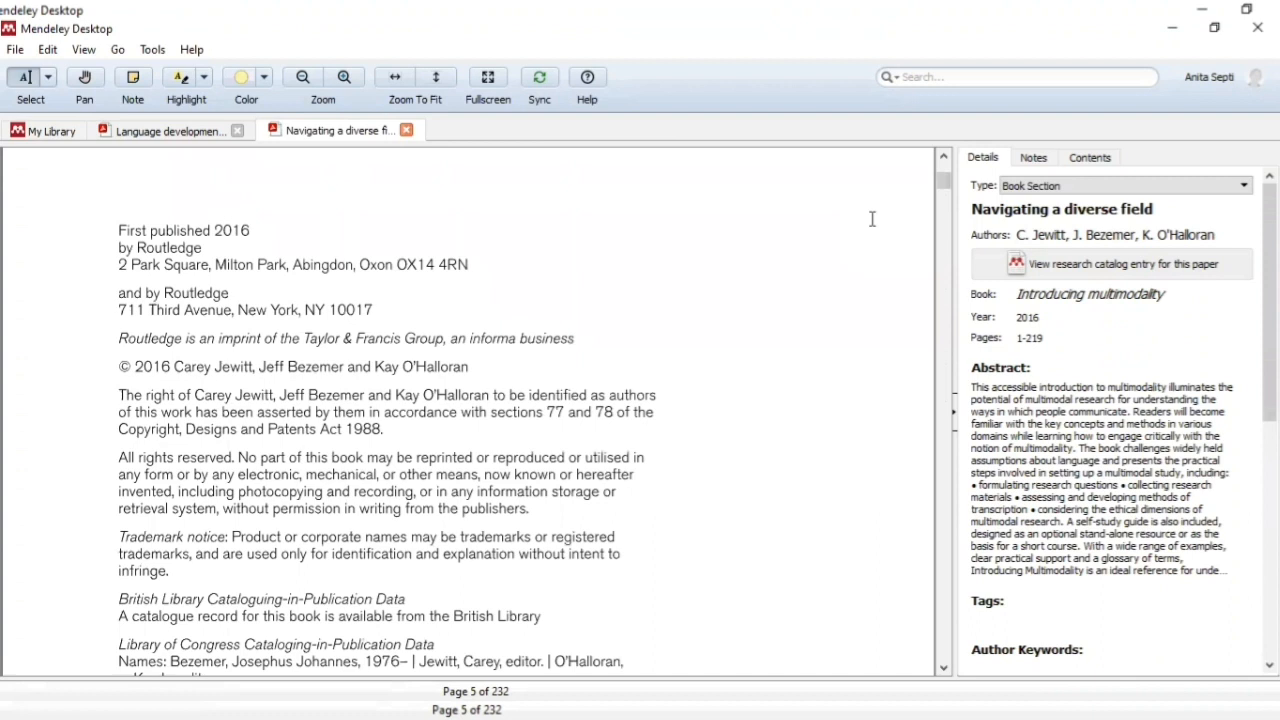
click(1068, 236)
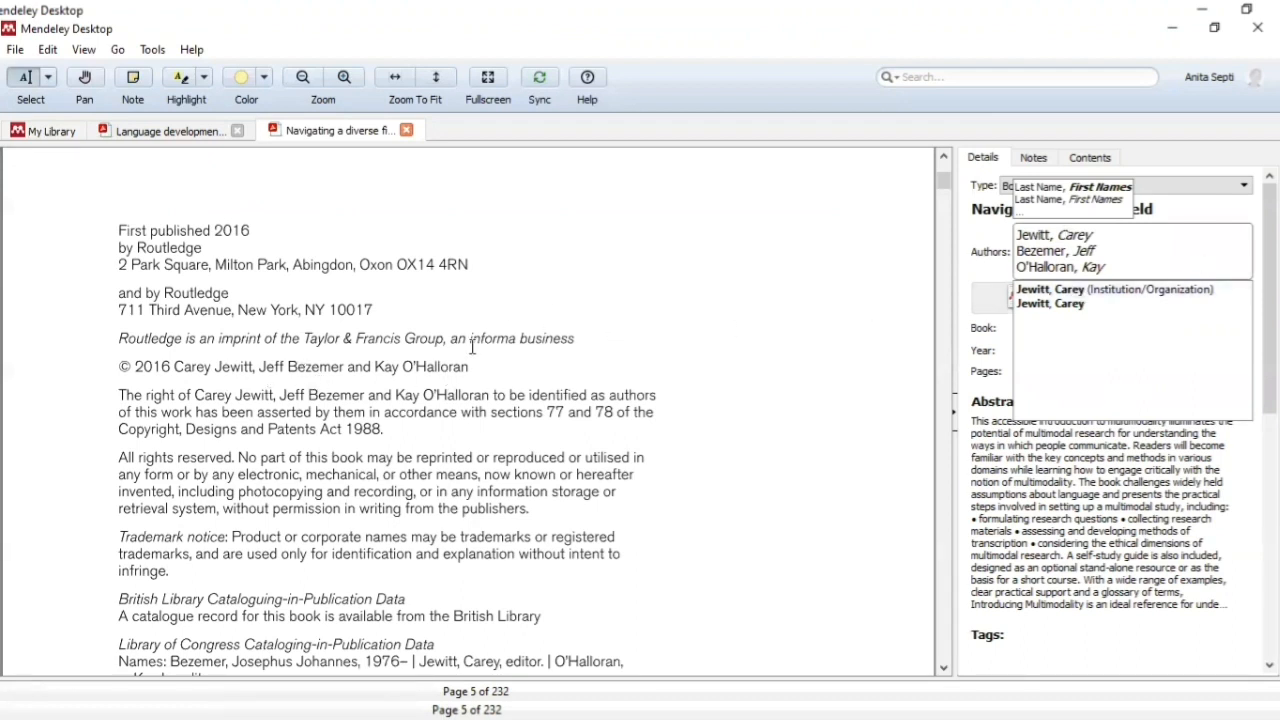
click(735, 294)
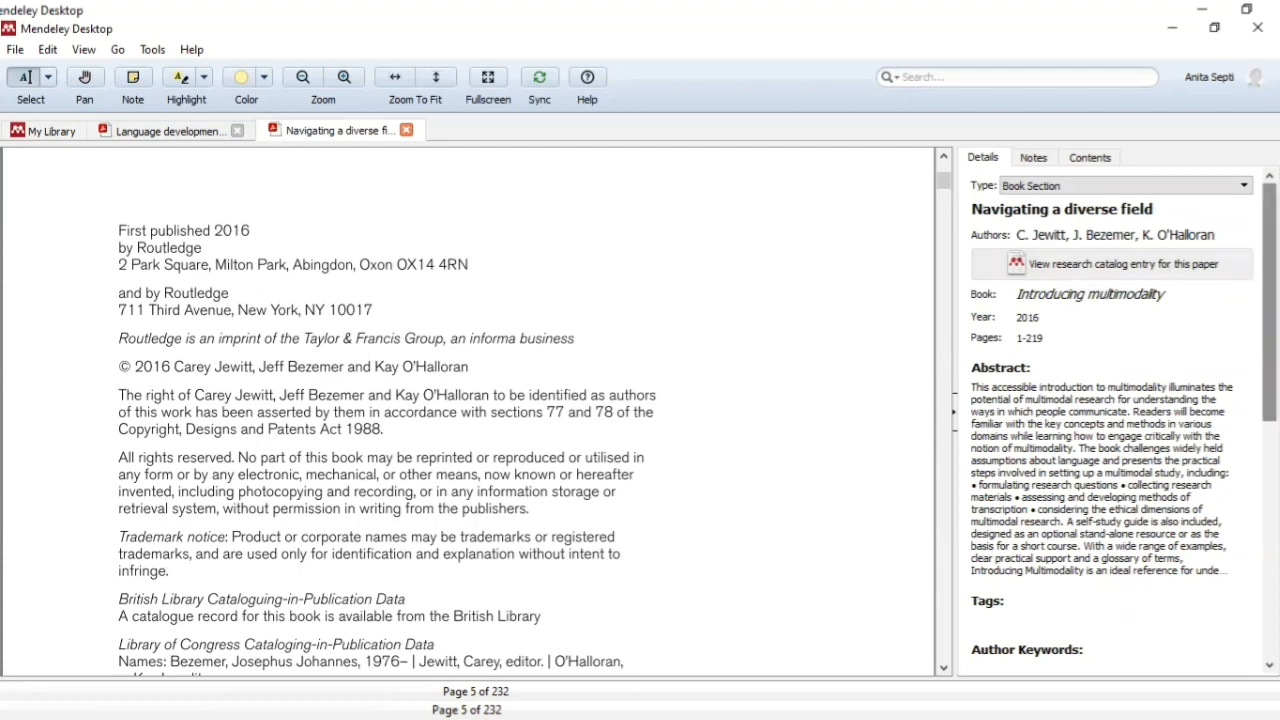
Step: Check the entry's book title, Introducing multimodality, against the title page text and the front cover
drag(1268, 300, 1268, 310)
scroll(1123, 278, down, 1)
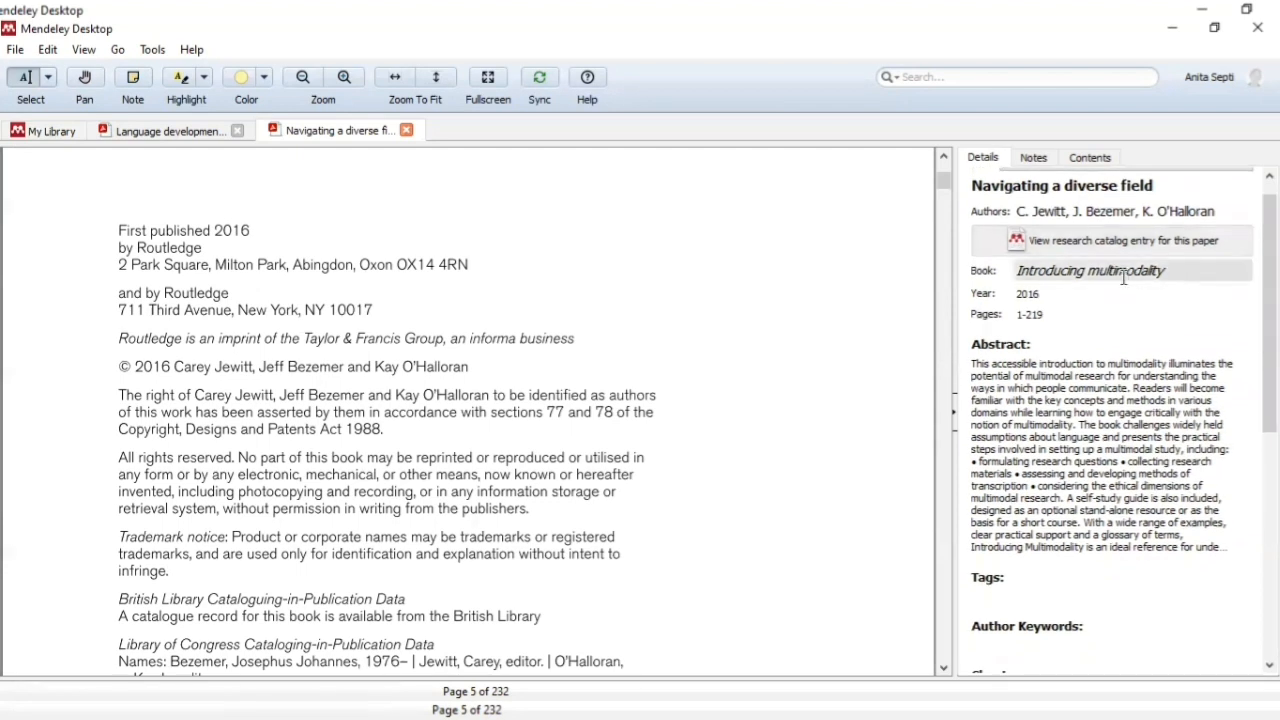
click(1123, 278)
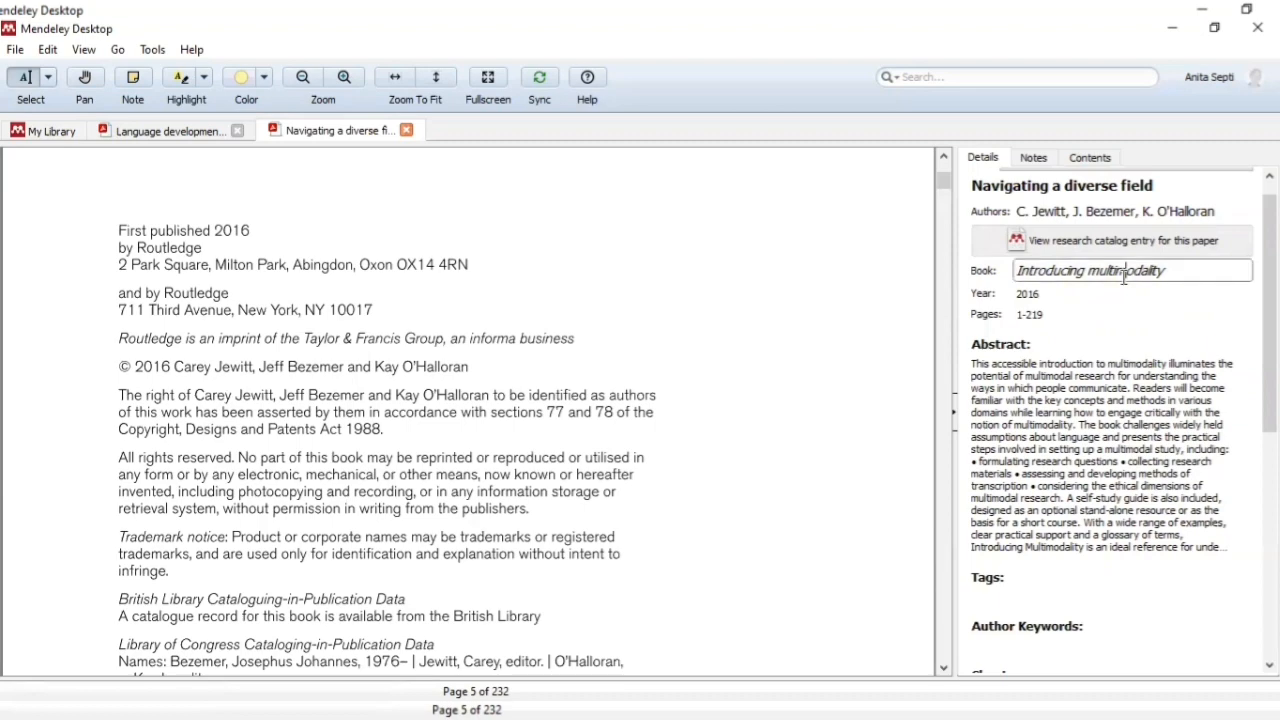
drag(943, 182, 944, 175)
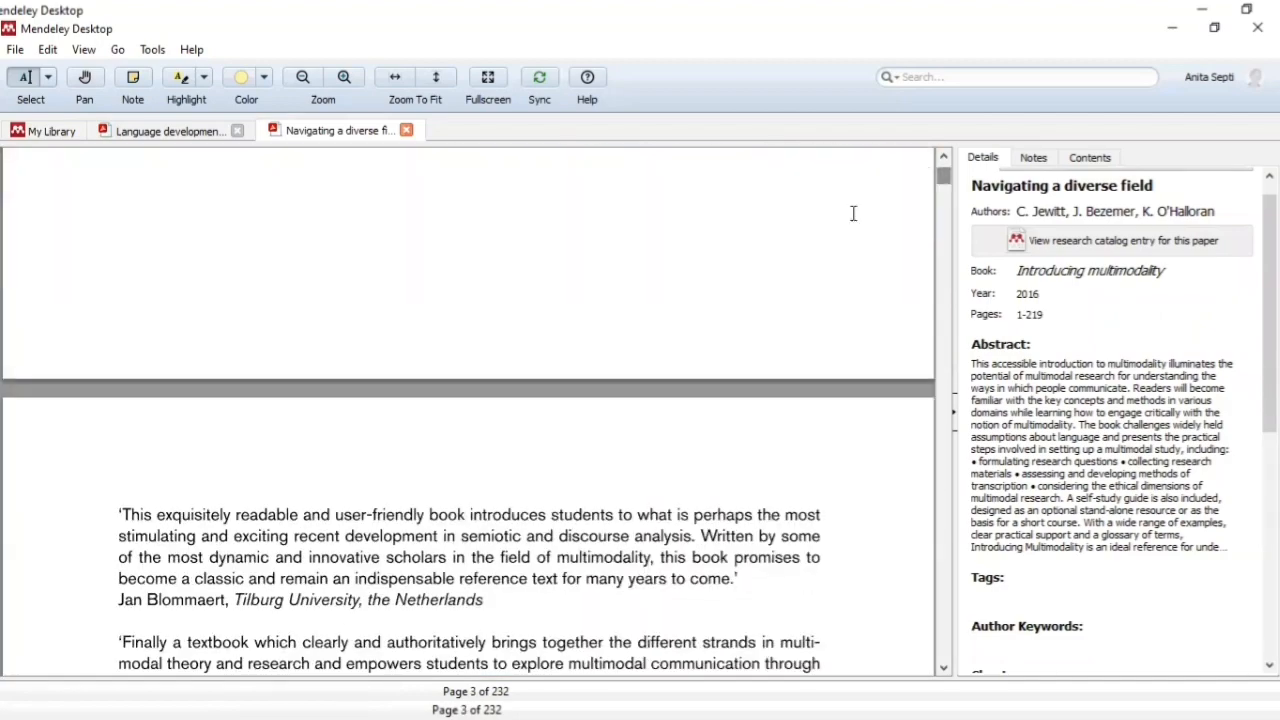
scroll(836, 219, up, 10)
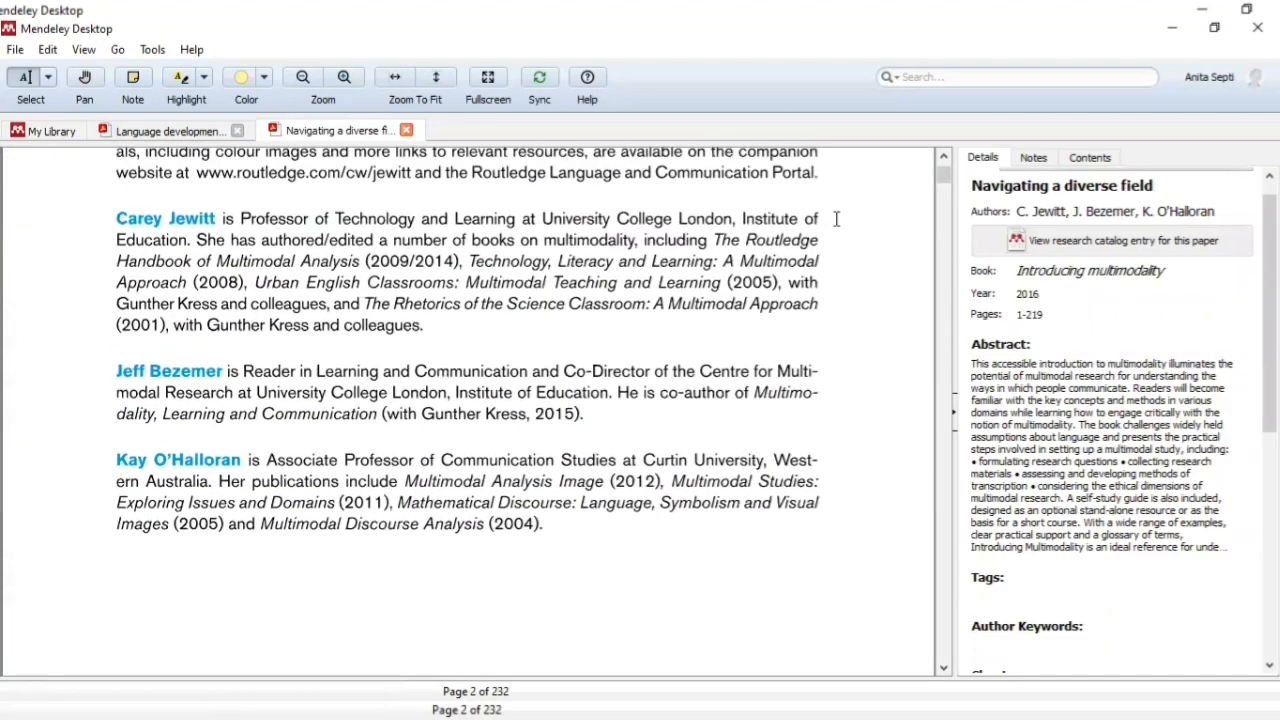
scroll(836, 219, up, 6)
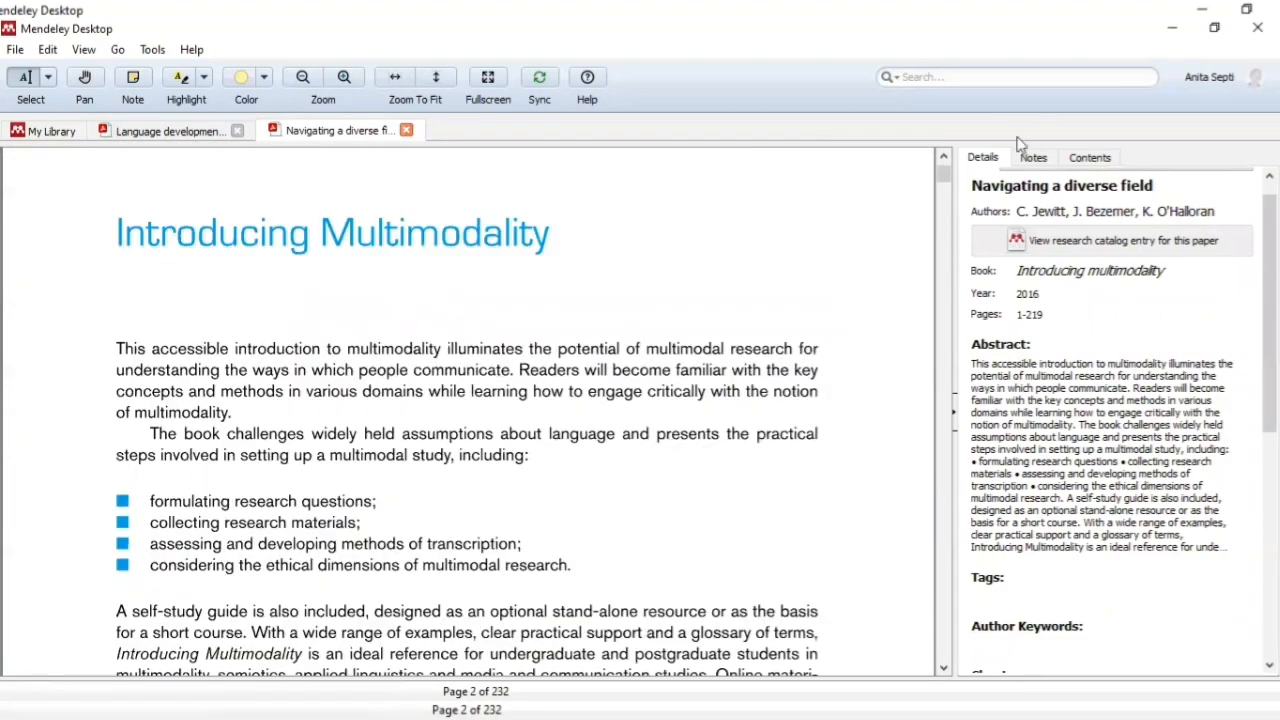
drag(948, 179, 946, 170)
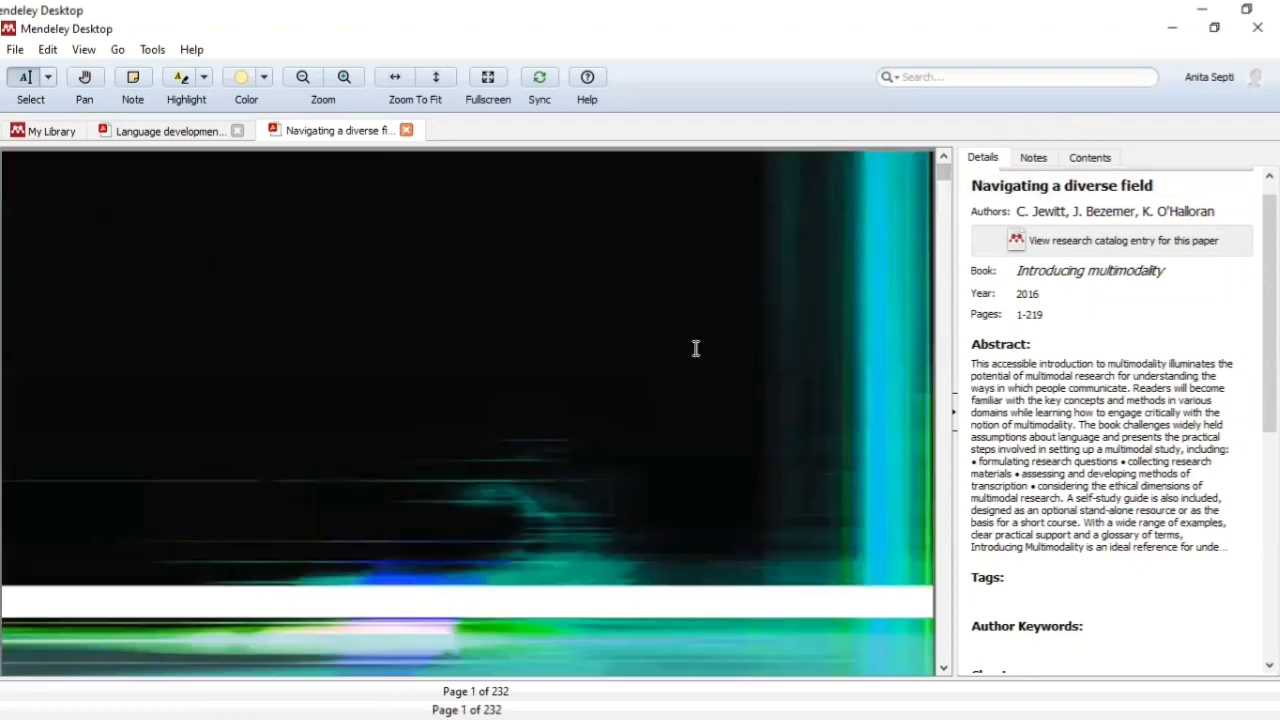
scroll(696, 348, down, 1)
scroll(696, 348, down, 3)
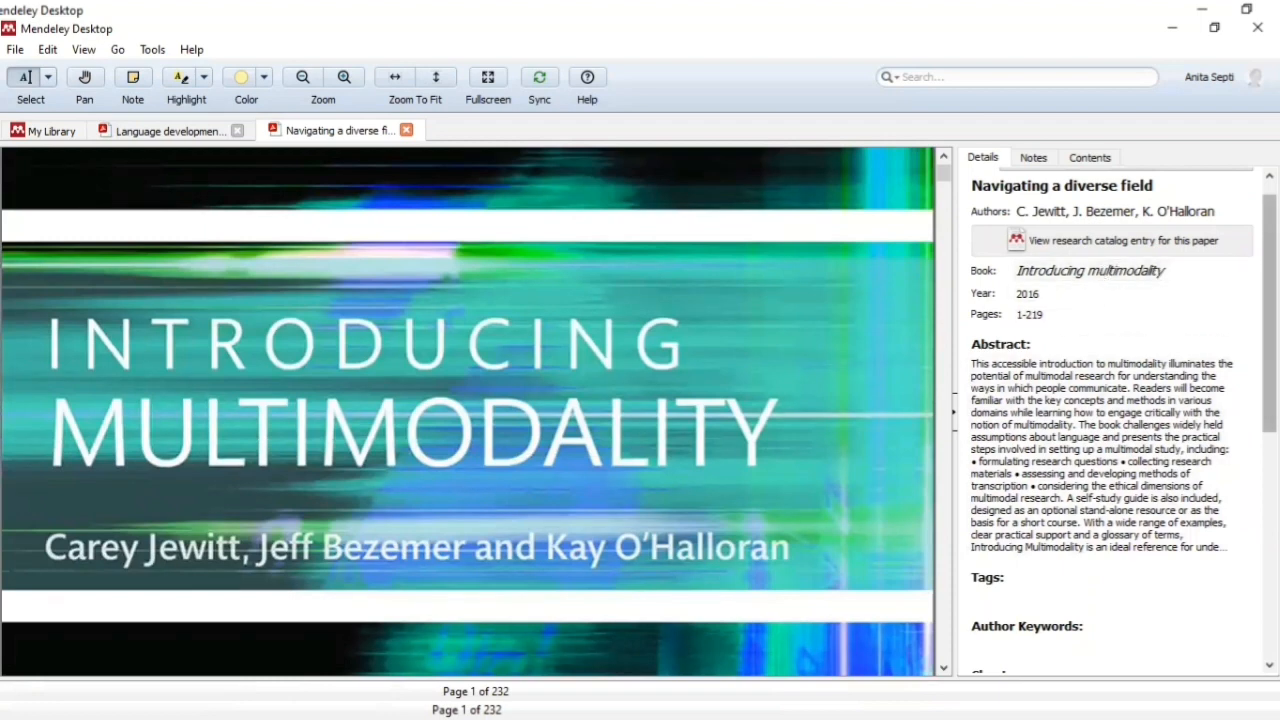
Step: Check the entry's publication year against the copyright page of the book
scroll(1268, 300, down, 1)
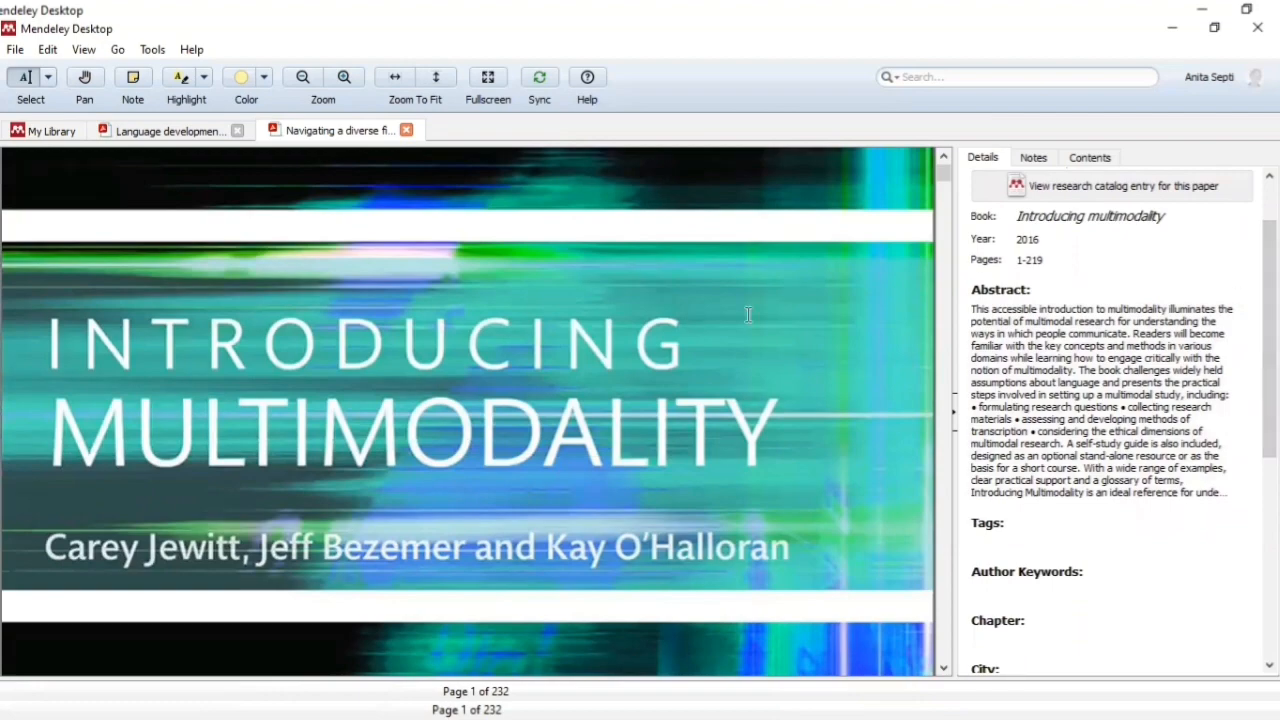
scroll(748, 314, down, 5)
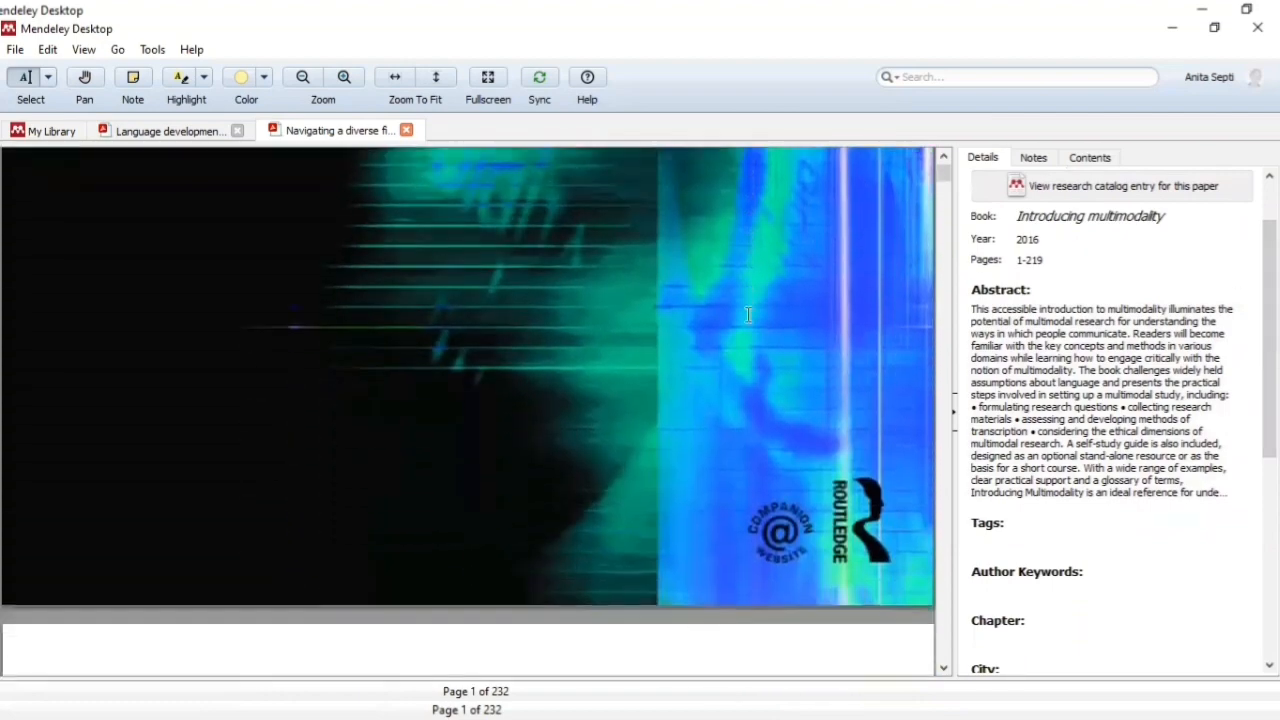
scroll(748, 314, down, 8)
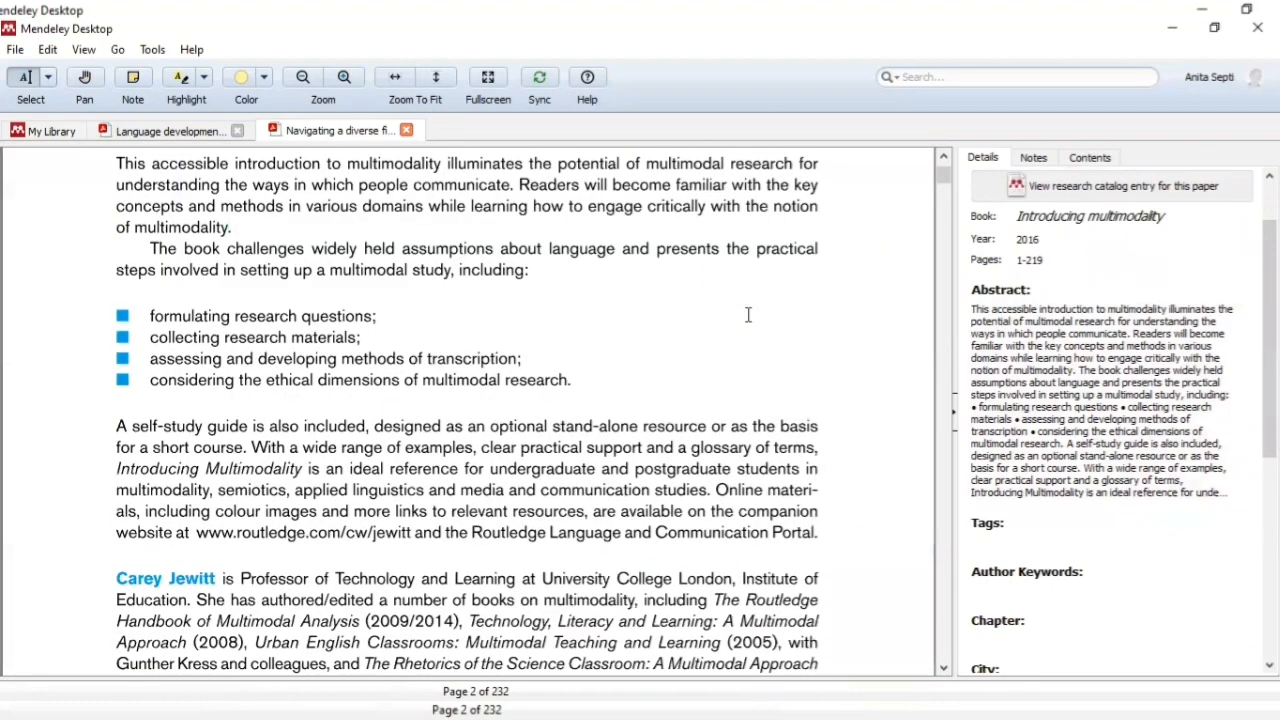
scroll(748, 314, down, 8)
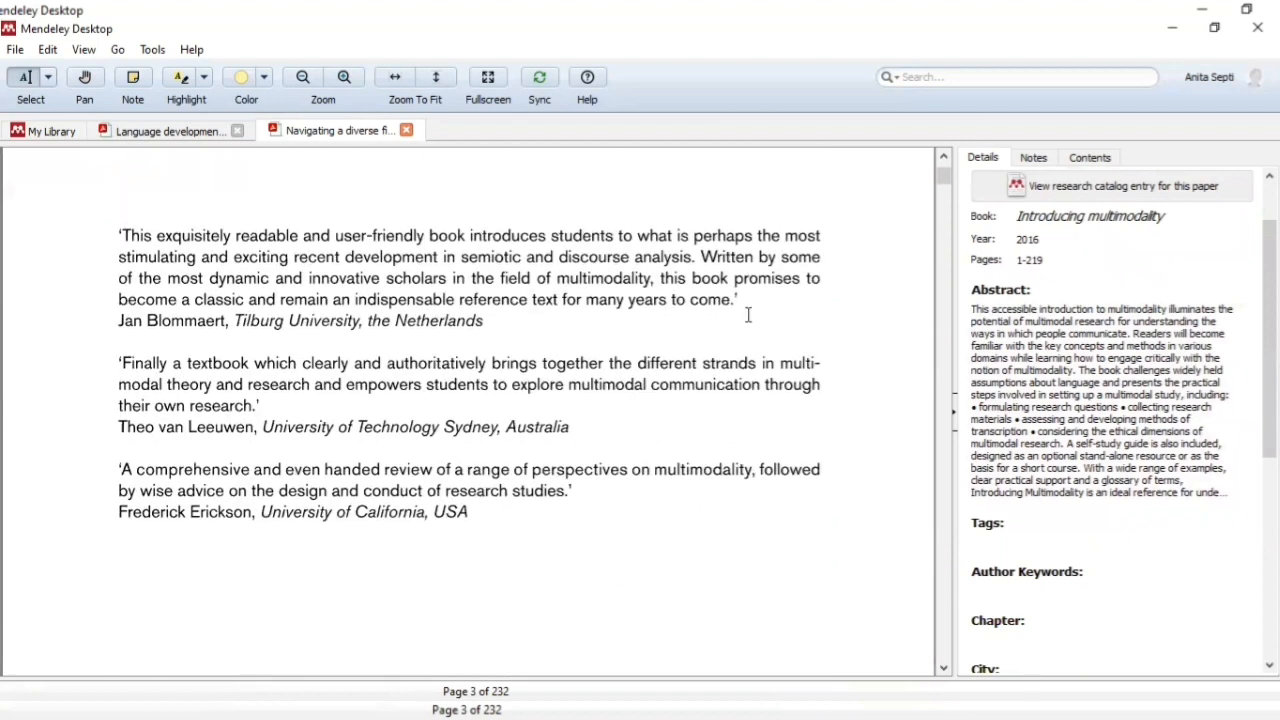
scroll(748, 314, down, 3)
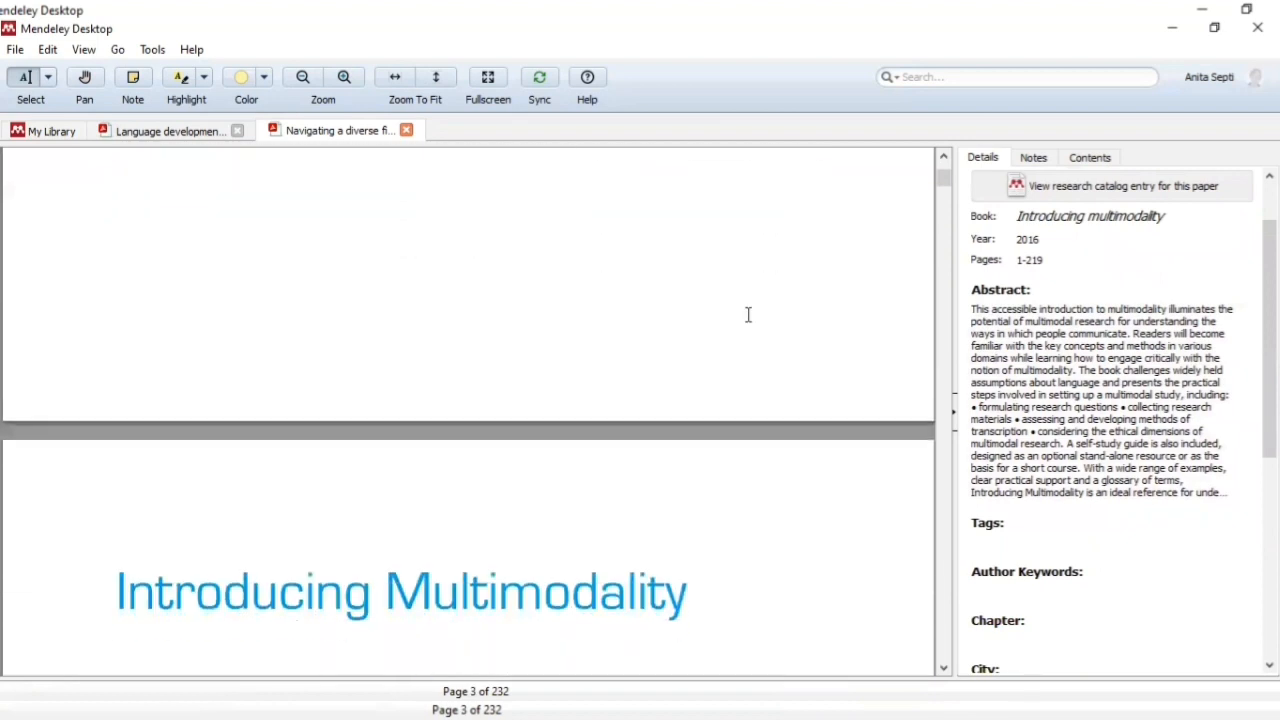
scroll(748, 314, down, 8)
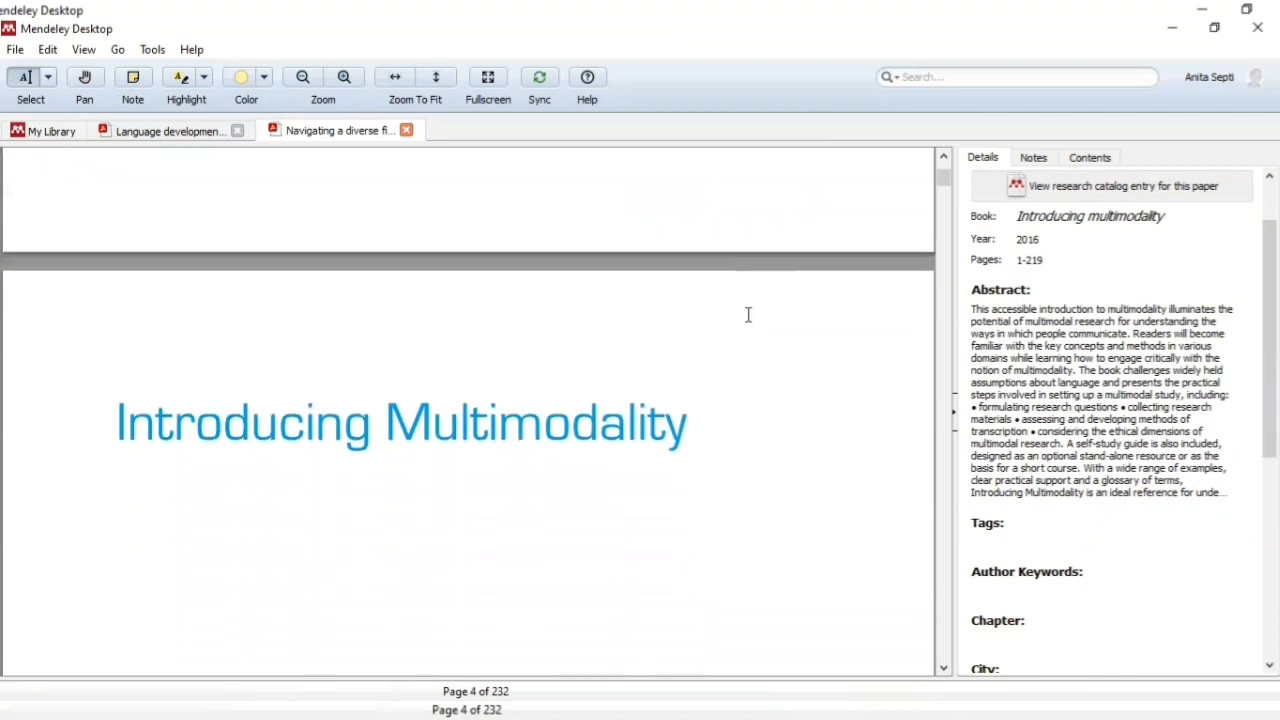
scroll(748, 314, down, 8)
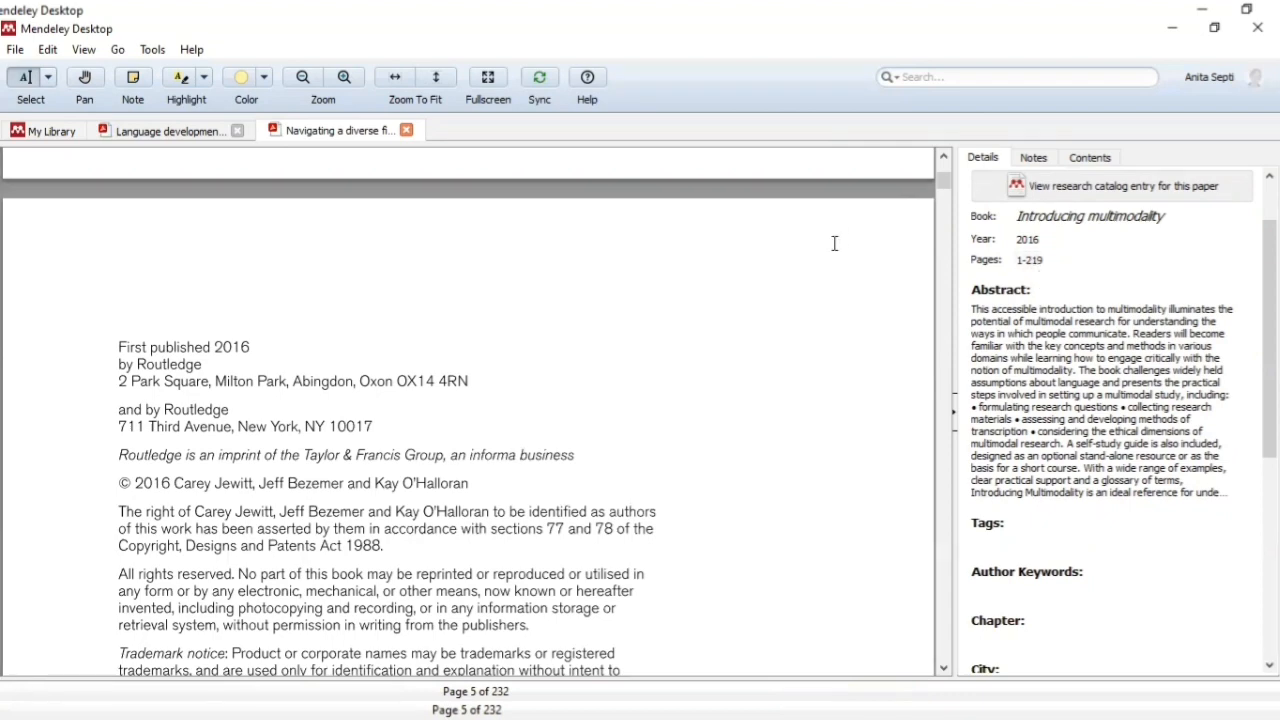
scroll(834, 243, down, 8)
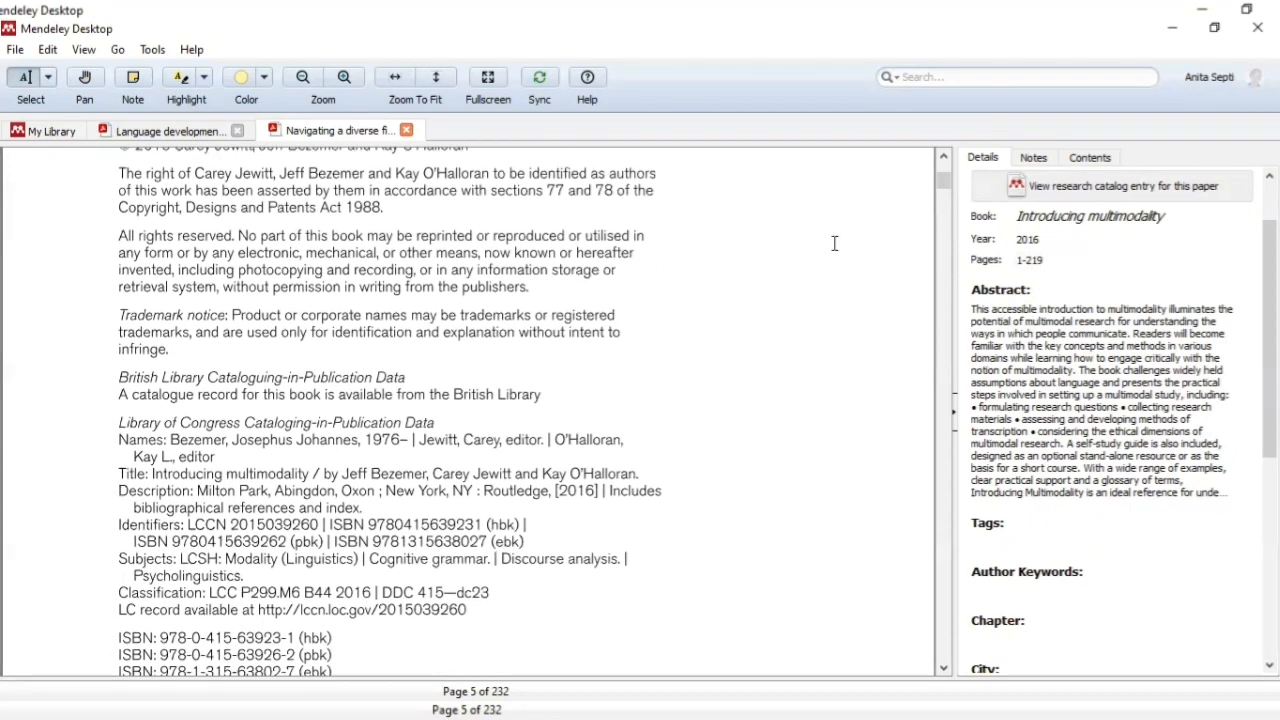
Step: Find the last page of the chapter "Navigating a diverse field" in the book and set the entry's pages to 1-13
click(943, 190)
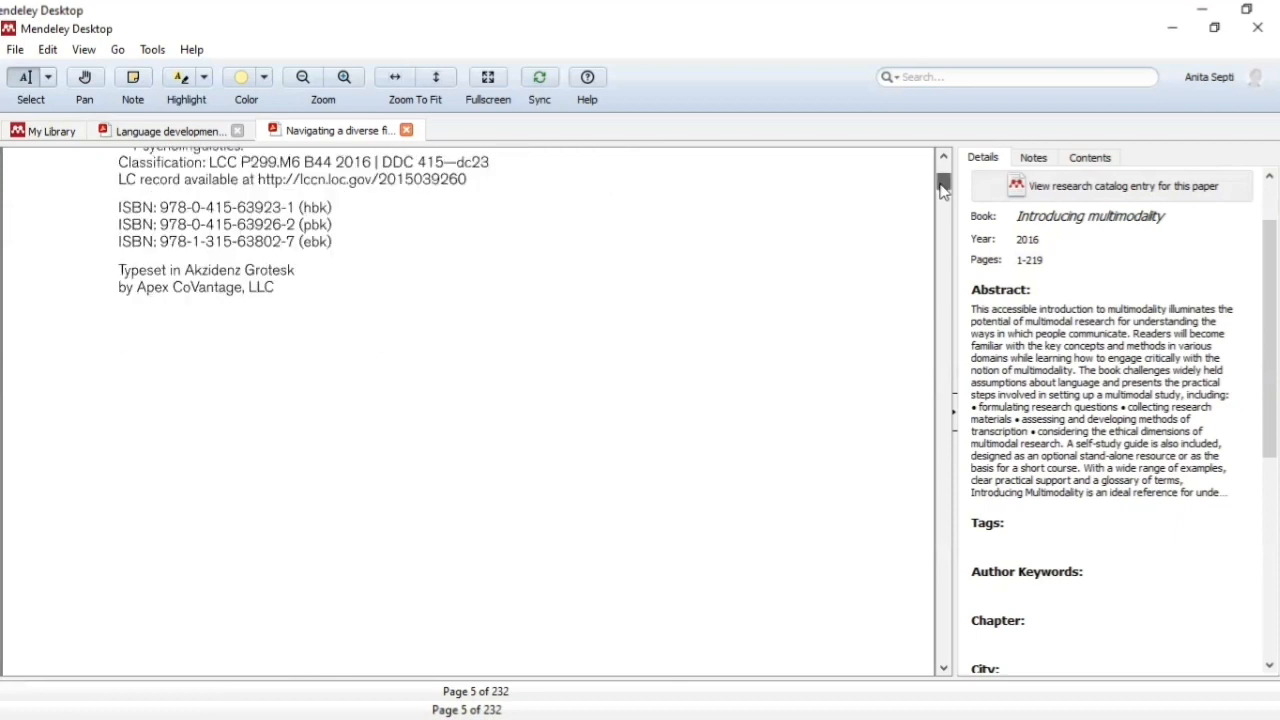
drag(943, 190, 941, 226)
scroll(752, 285, up, 8)
scroll(752, 285, up, 5)
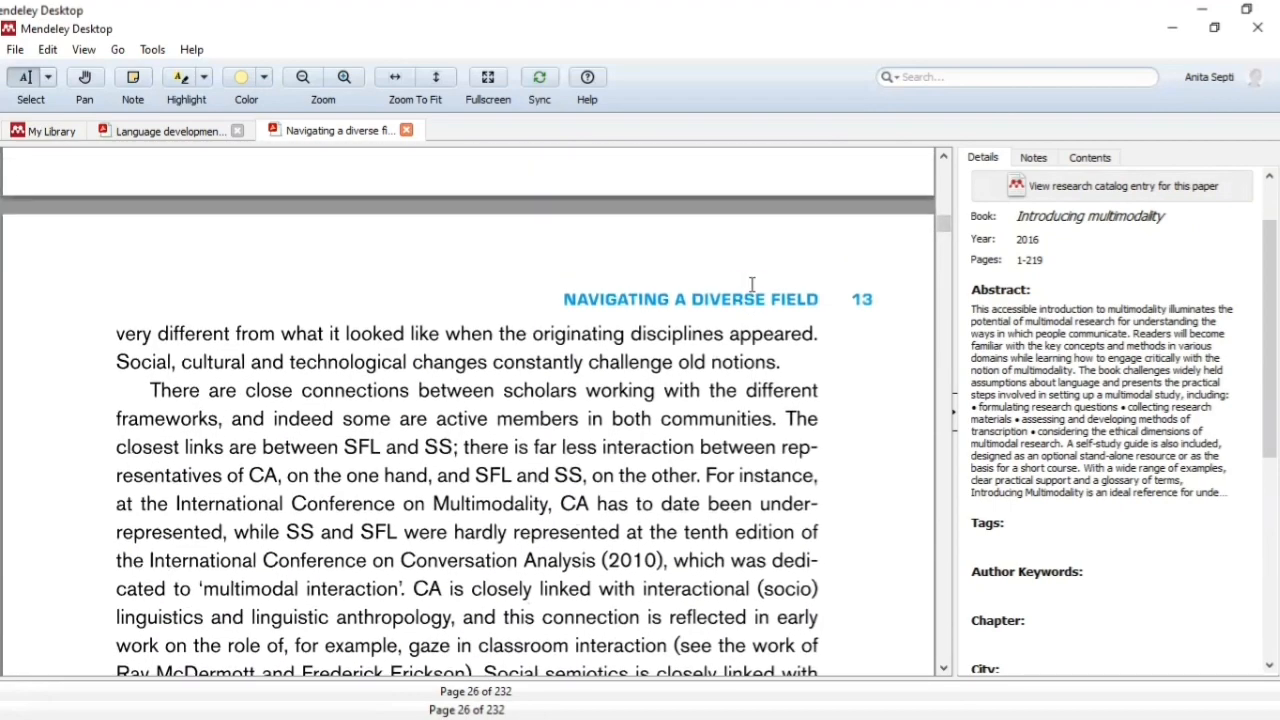
scroll(752, 285, down, 1)
scroll(752, 285, down, 10)
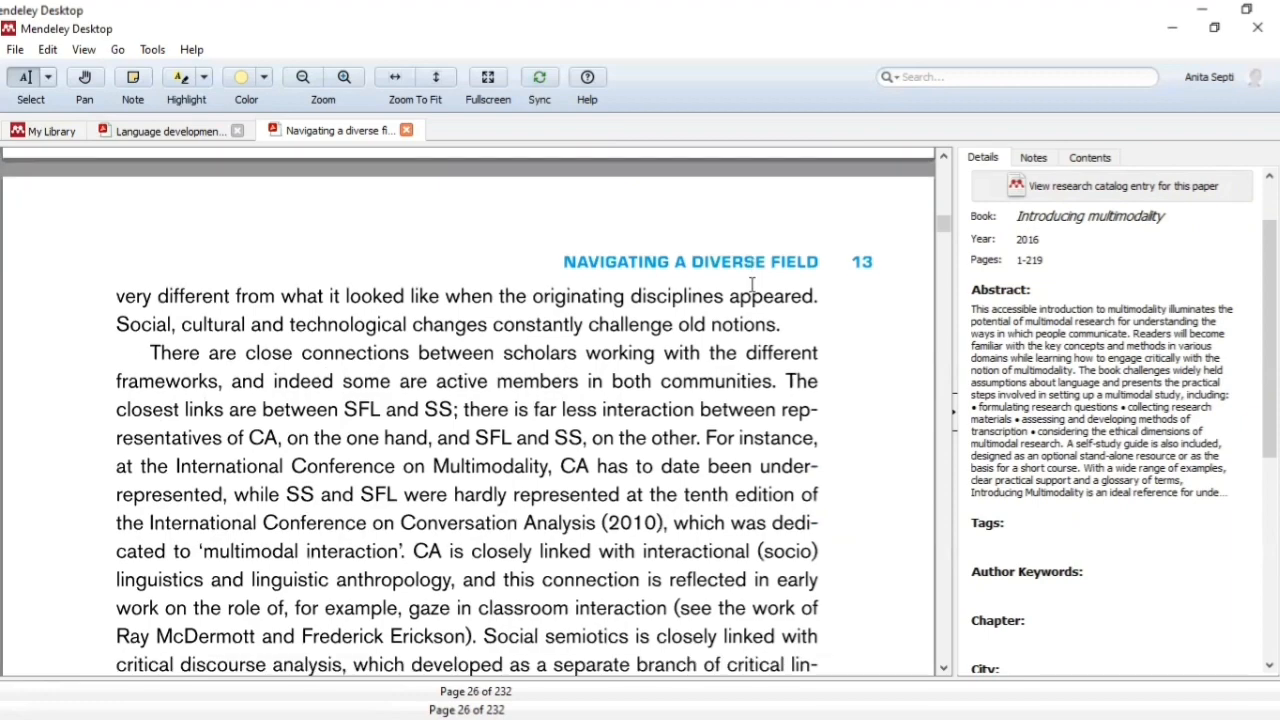
scroll(752, 285, down, 8)
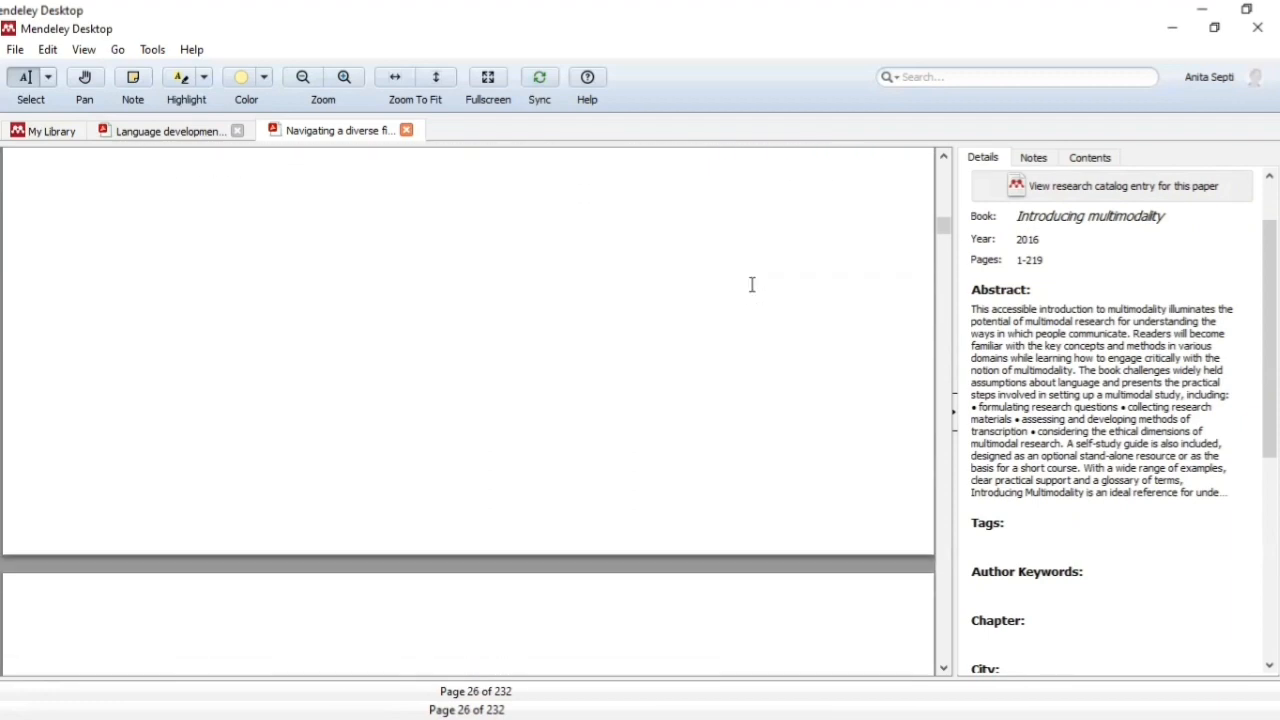
scroll(752, 285, up, 4)
scroll(752, 285, up, 10)
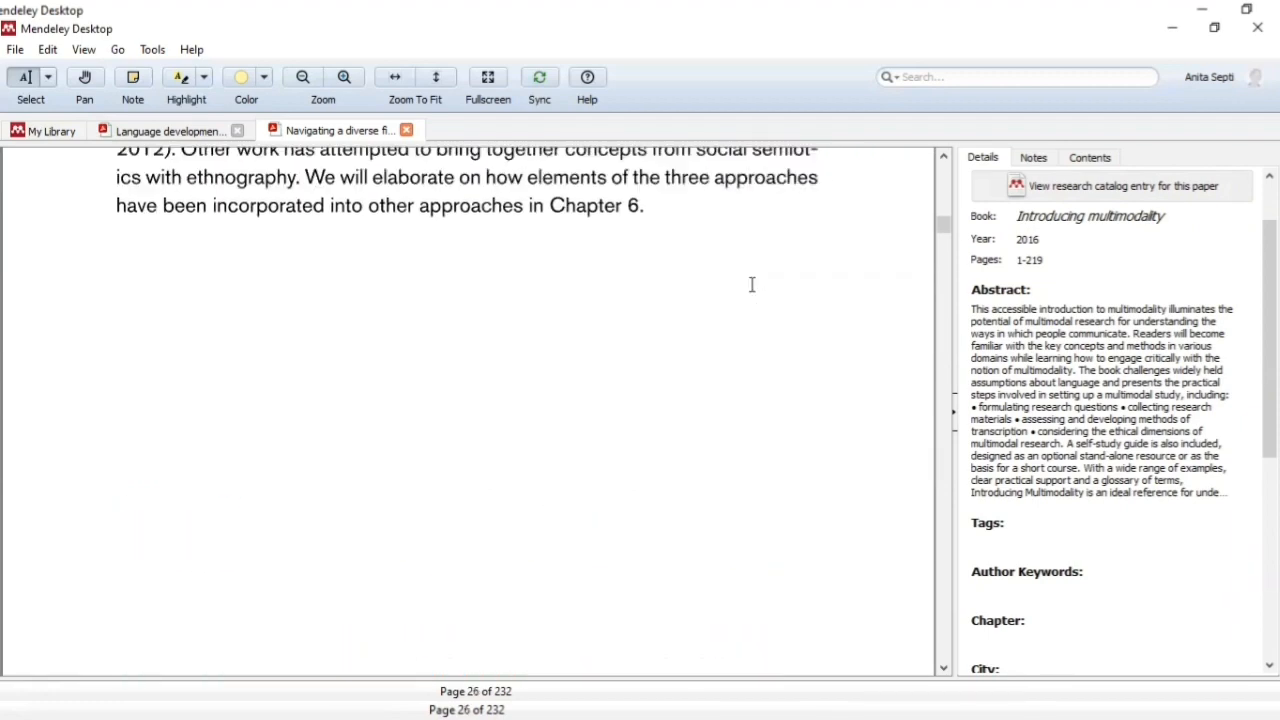
scroll(752, 285, up, 1)
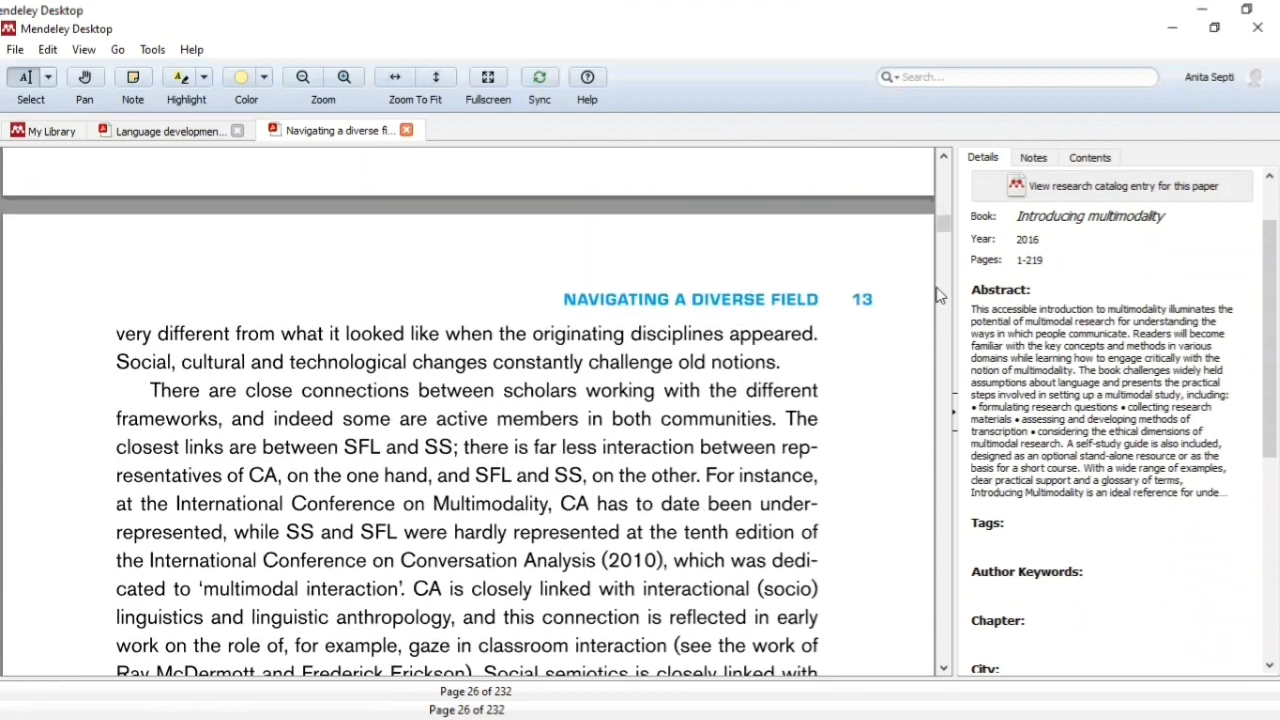
click(1062, 260)
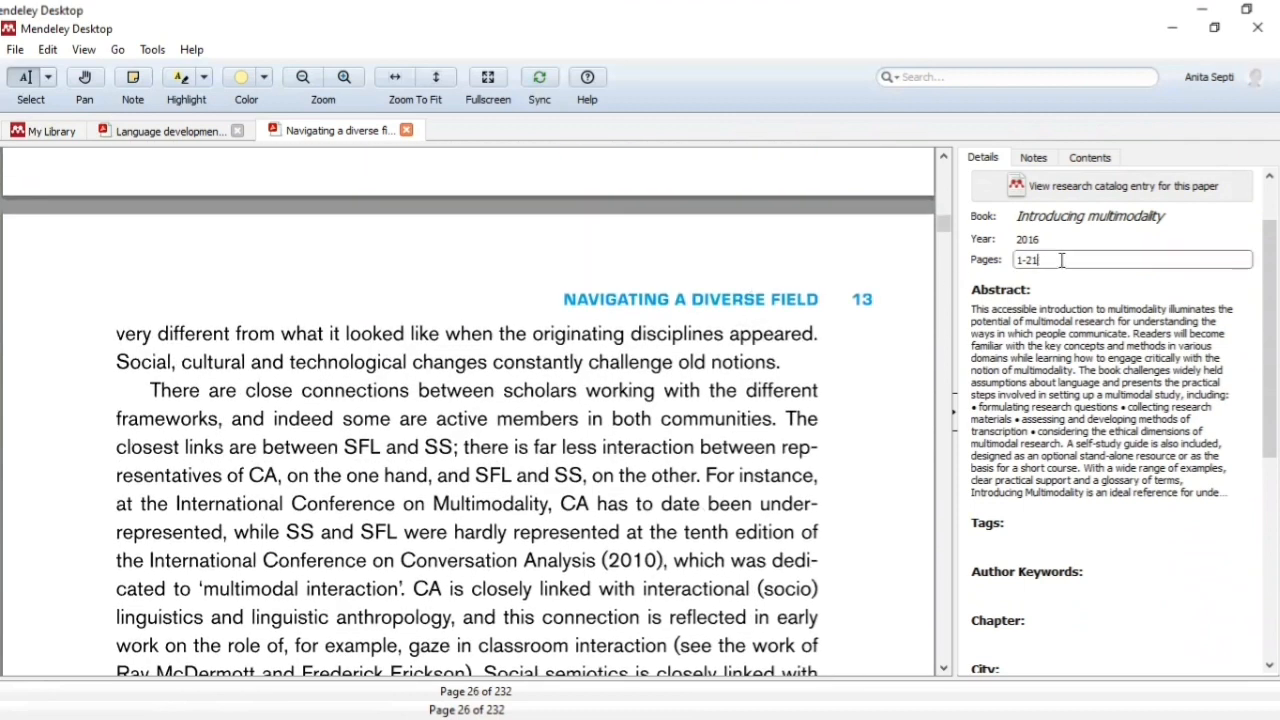
text(13)
click(698, 441)
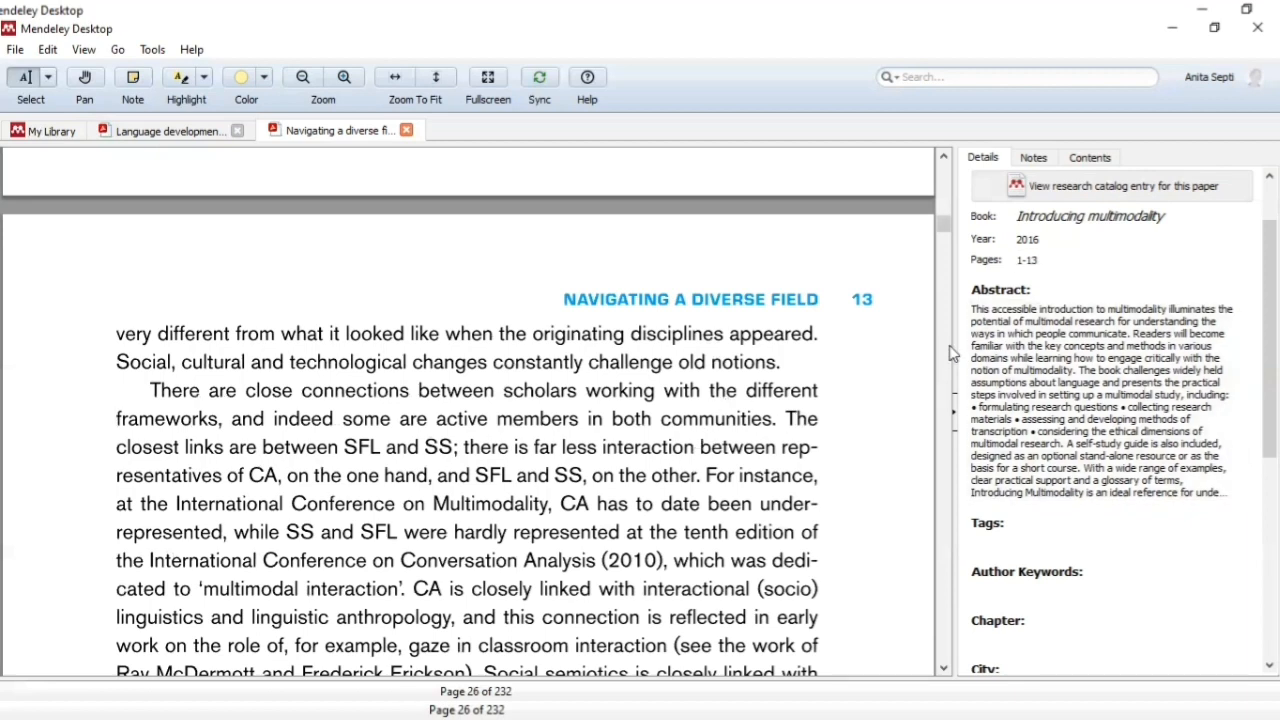
Step: Look back through the book's title, copyright, contents and introductory pages for the remaining publication details
scroll(1208, 334, down, 1)
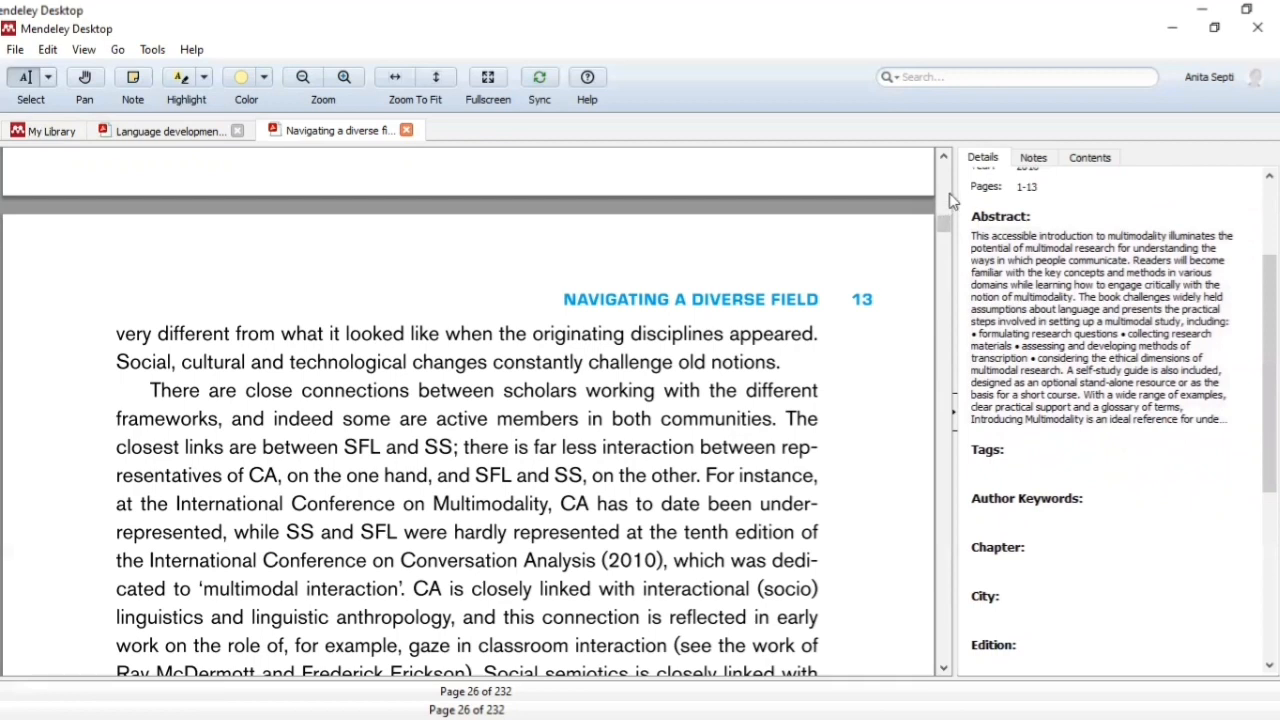
scroll(944, 225, up, 4)
drag(944, 222, 944, 207)
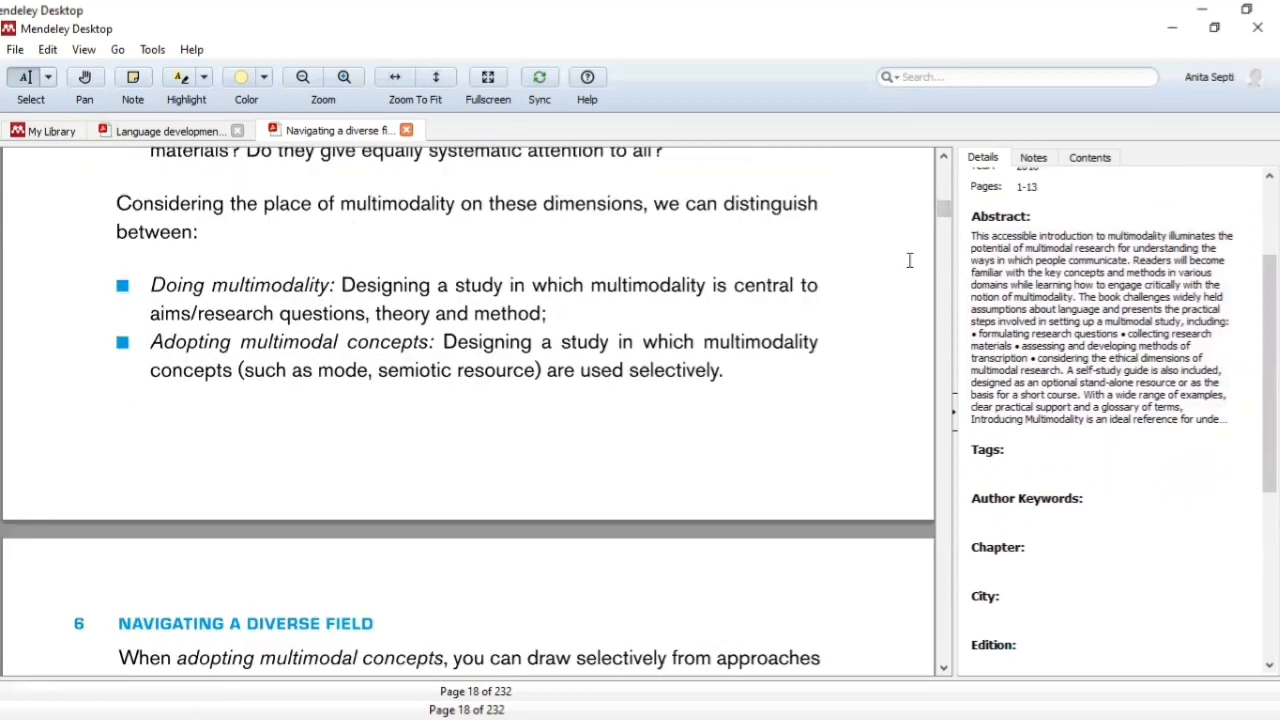
click(943, 221)
mouse_move(944, 205)
mouse_down()
mouse_move(944, 167)
mouse_move(945, 180)
mouse_up()
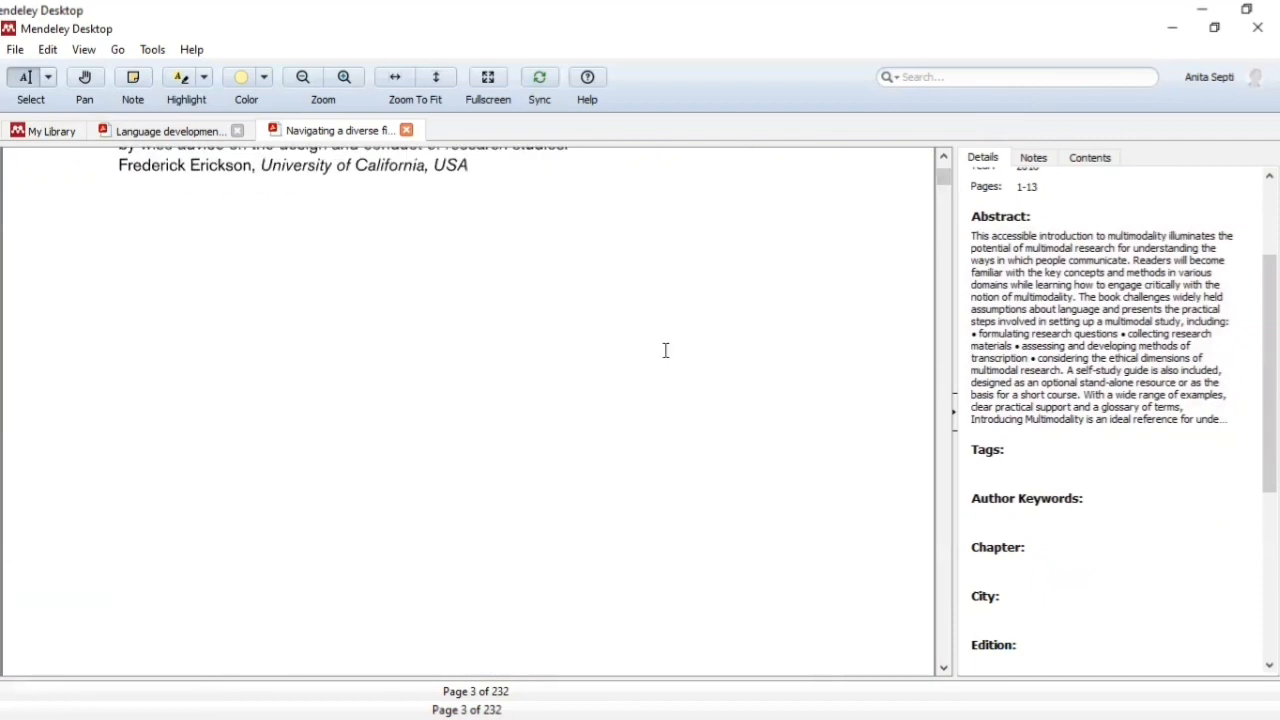
scroll(665, 350, down, 5)
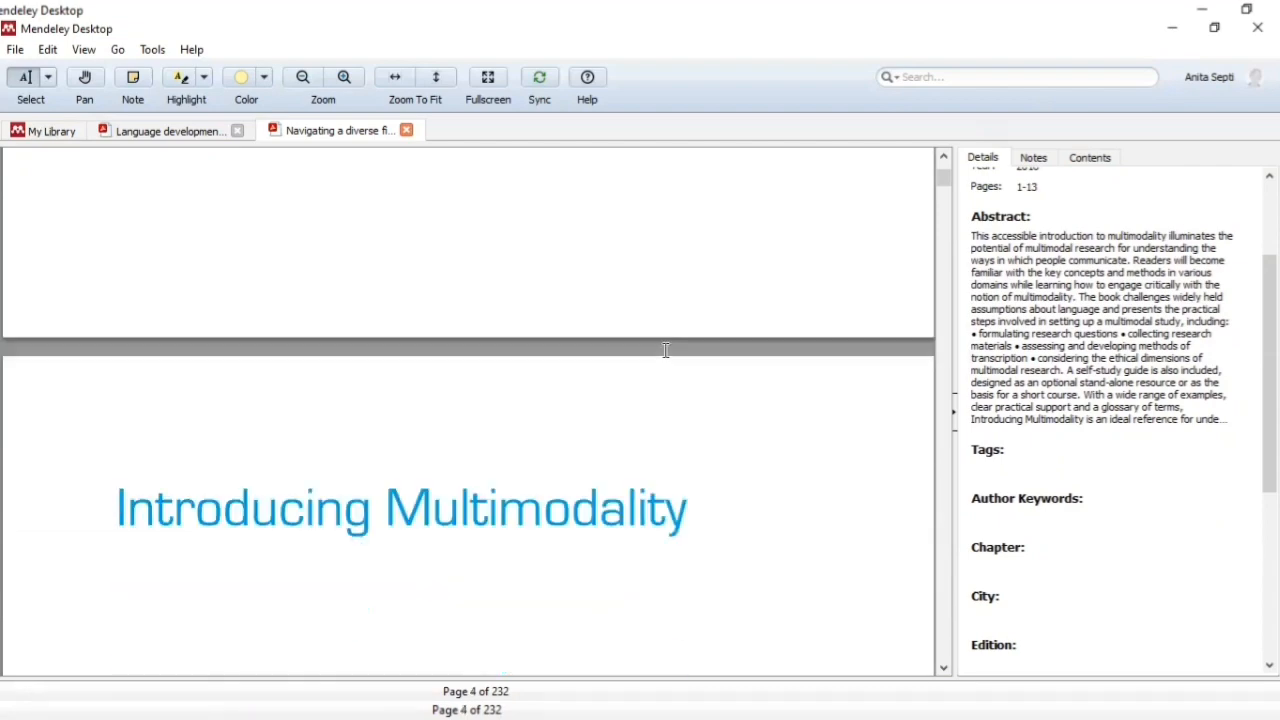
scroll(665, 350, down, 5)
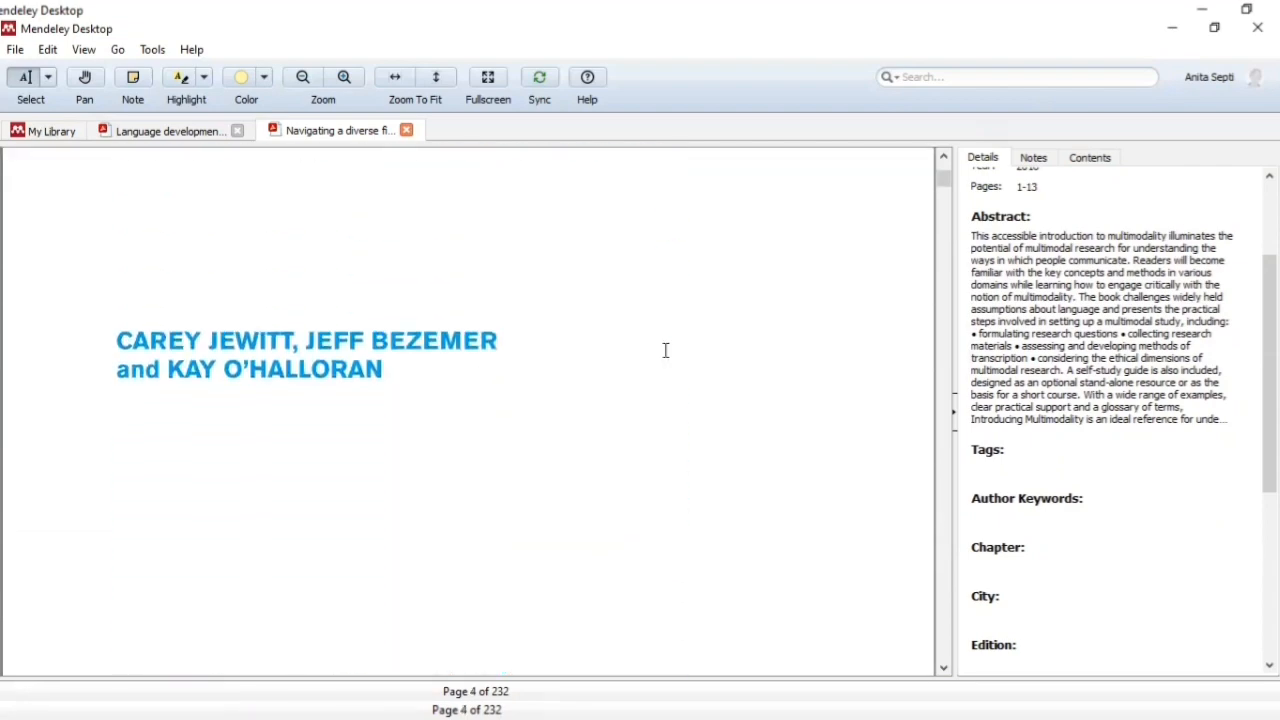
scroll(665, 350, down, 6)
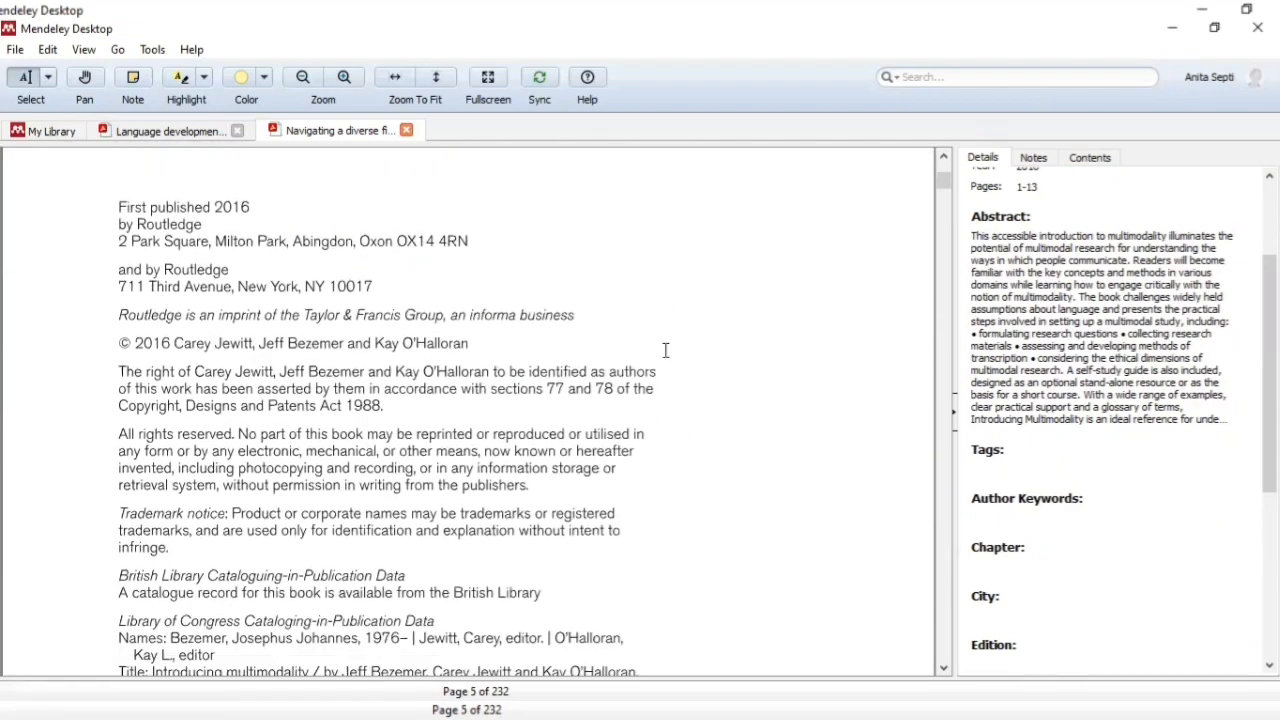
scroll(665, 350, down, 6)
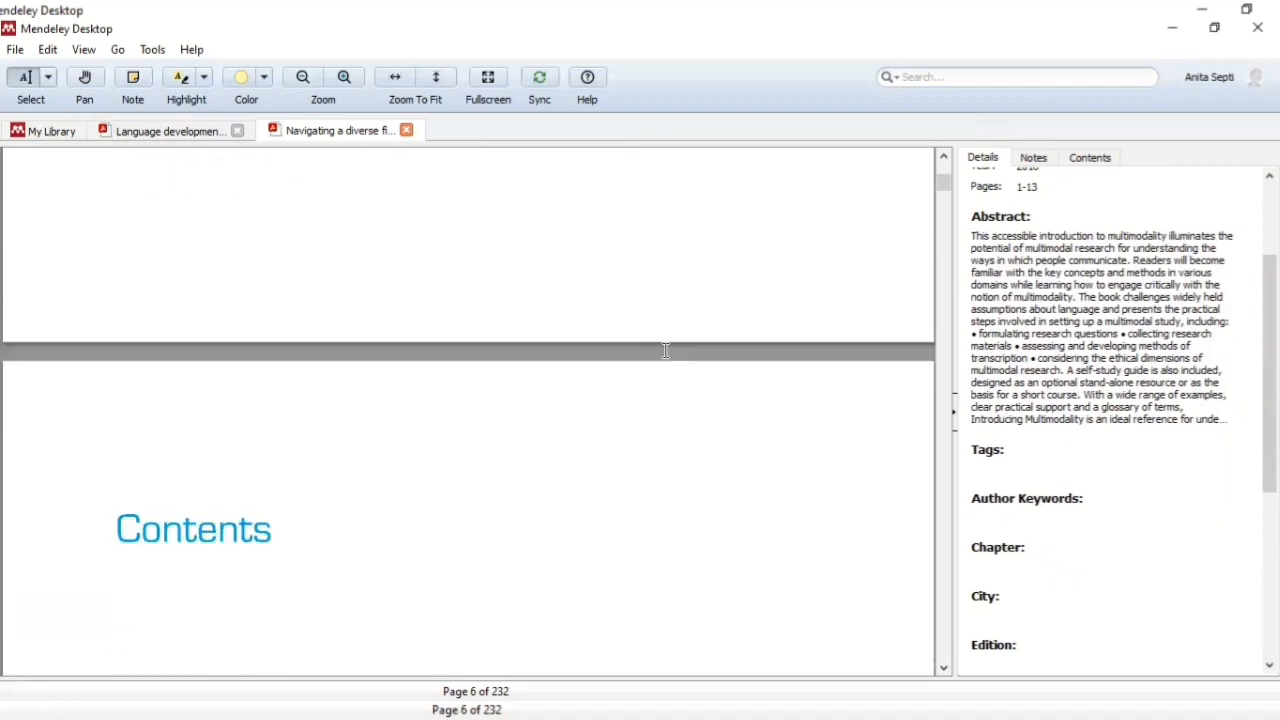
scroll(665, 350, down, 1)
scroll(665, 350, up, 9)
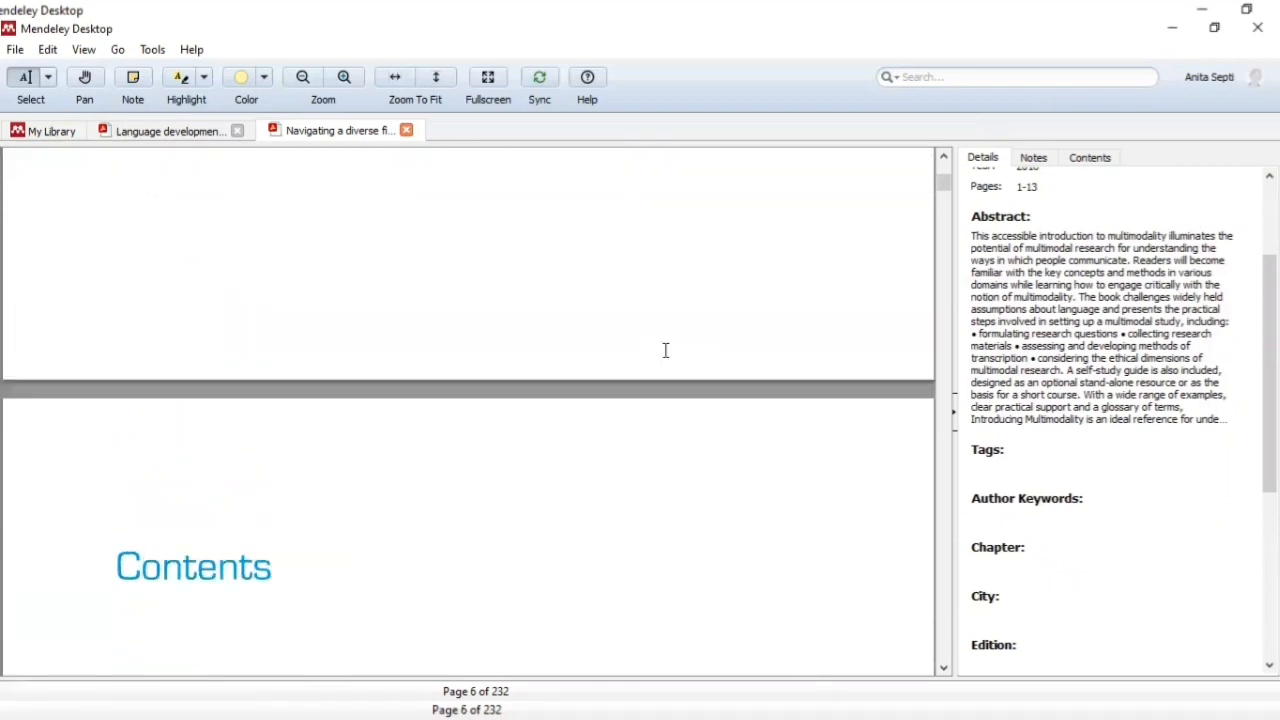
scroll(665, 350, up, 3)
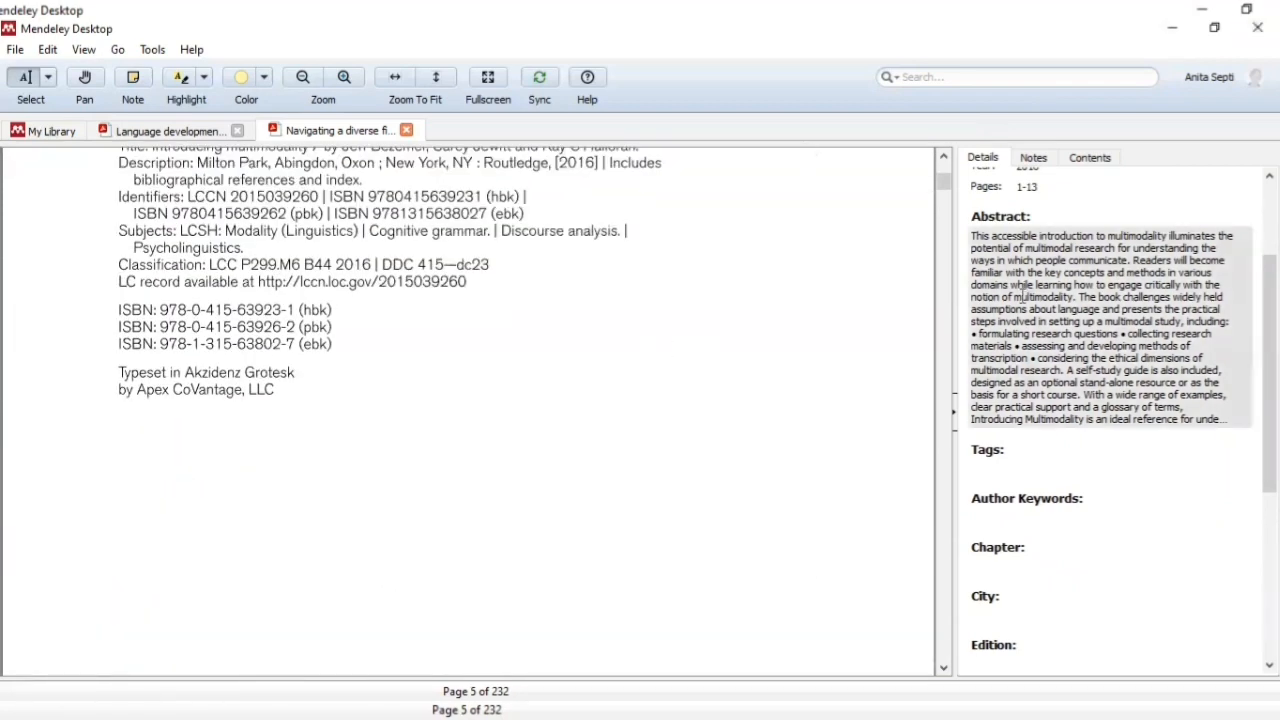
scroll(945, 190, up, 5)
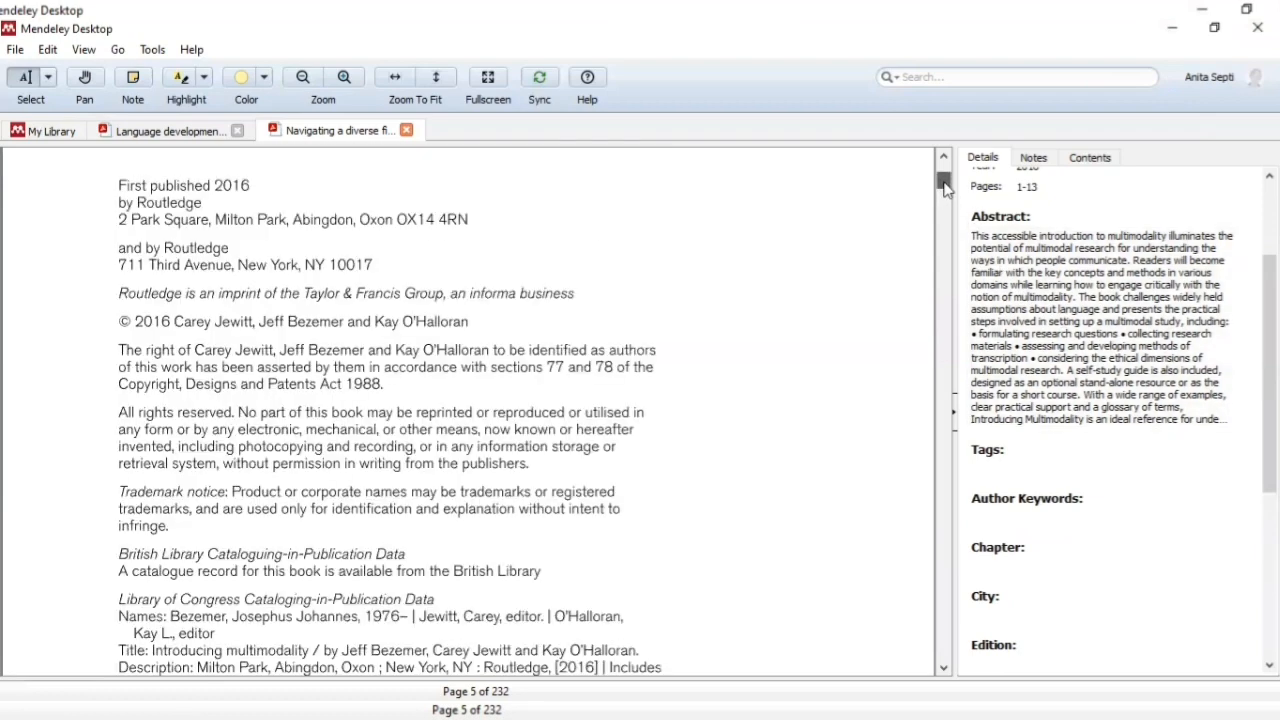
scroll(945, 187, up, 20)
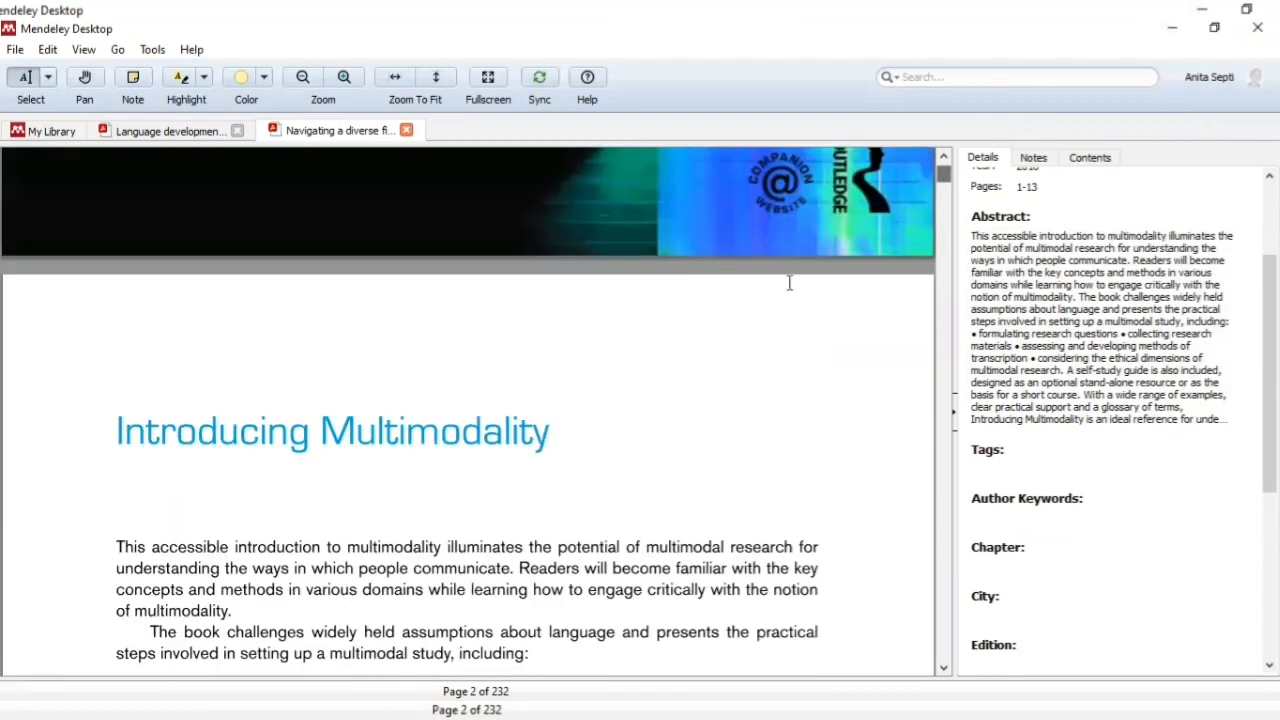
scroll(541, 474, down, 3)
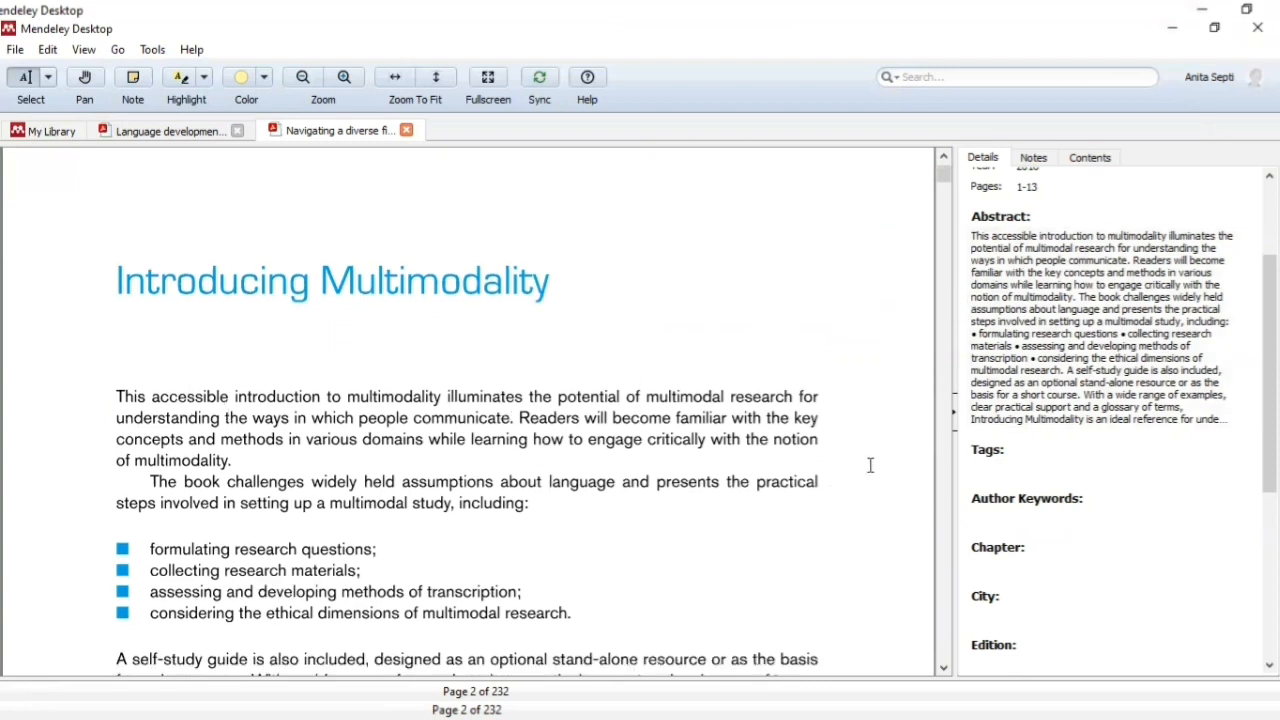
Step: Set the entry's chapter number to 1
scroll(1100, 380, down, 3)
scroll(1110, 415, down, 3)
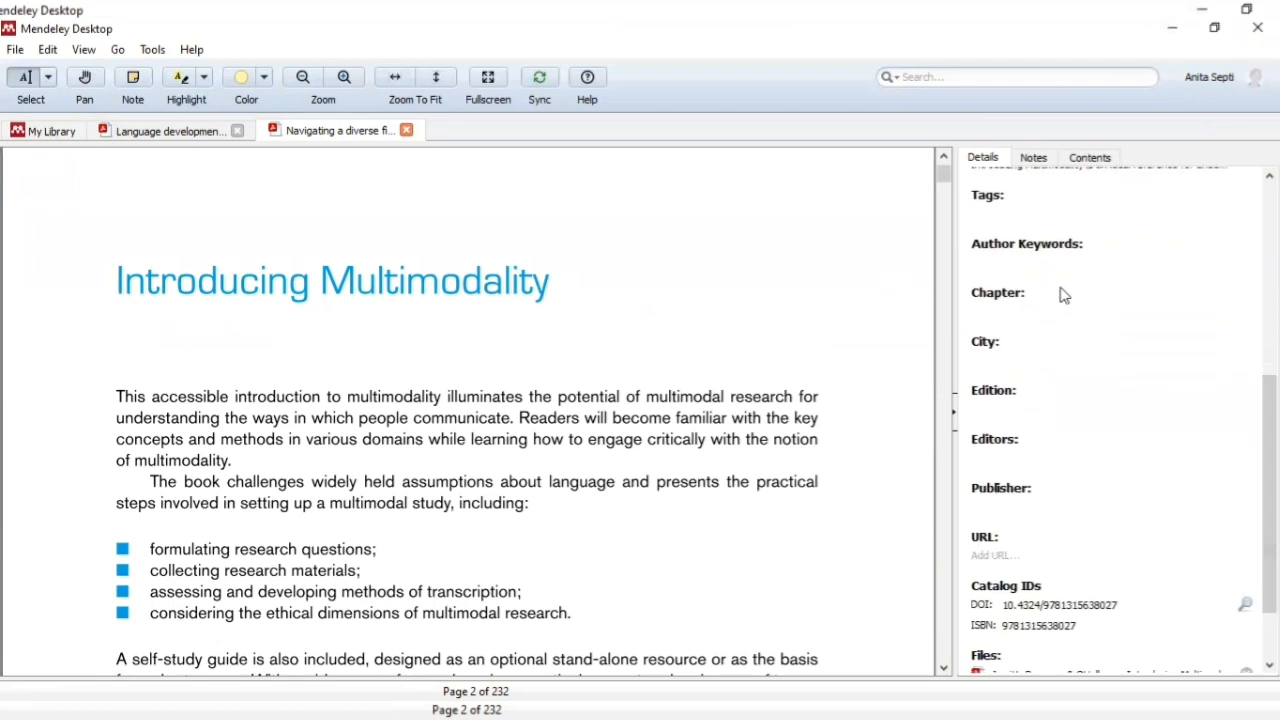
click(1041, 318)
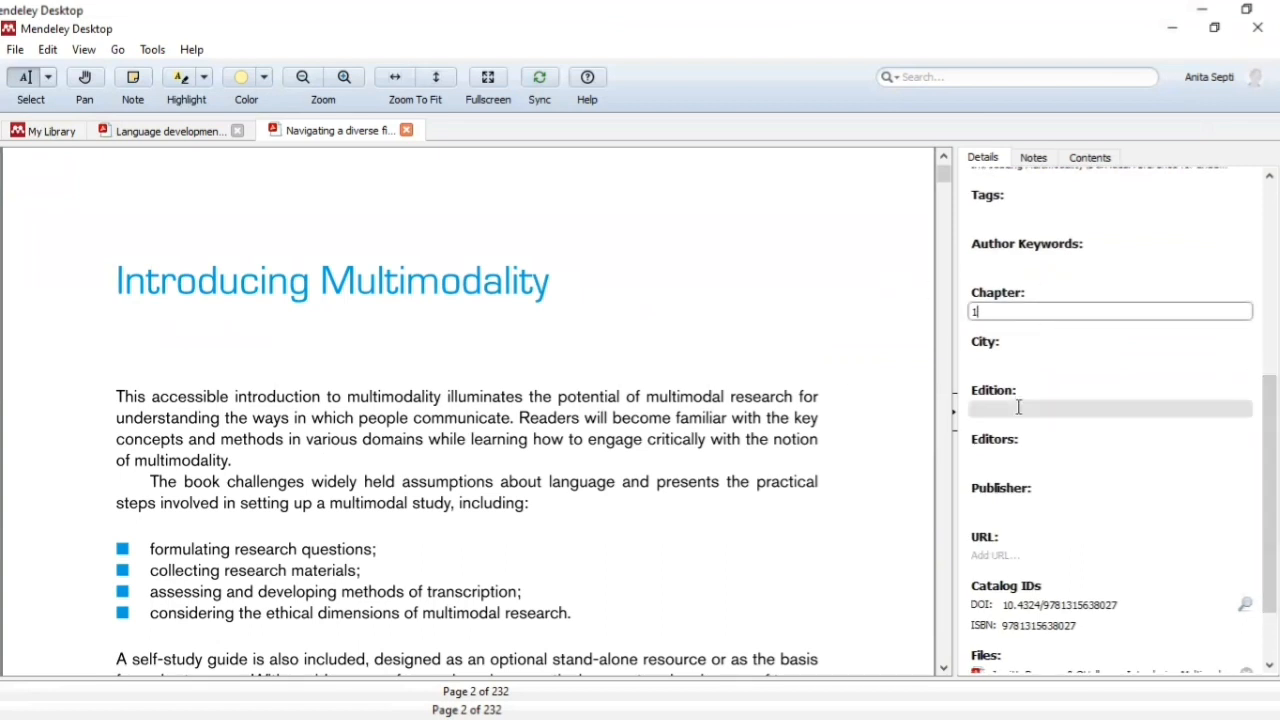
click(808, 364)
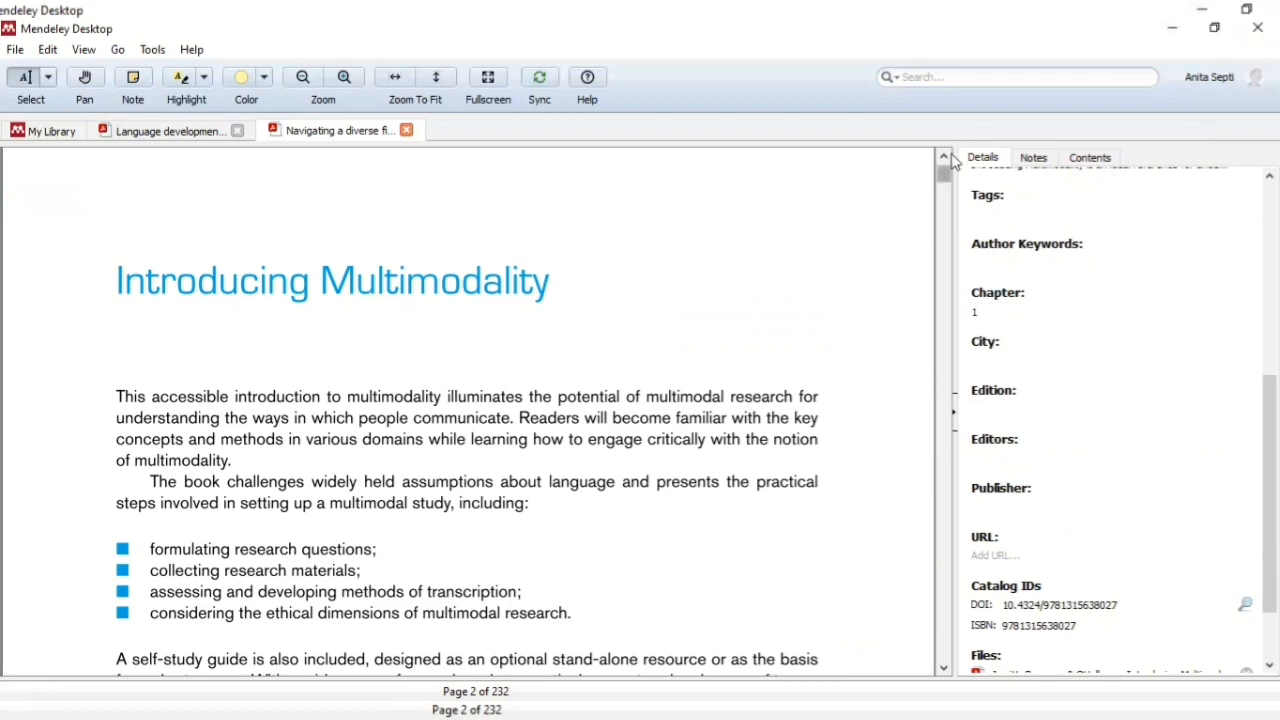
Step: Copy the first name labelled as editor in the copyright page's Library of Congress data into the entry's editors
drag(940, 176, 940, 189)
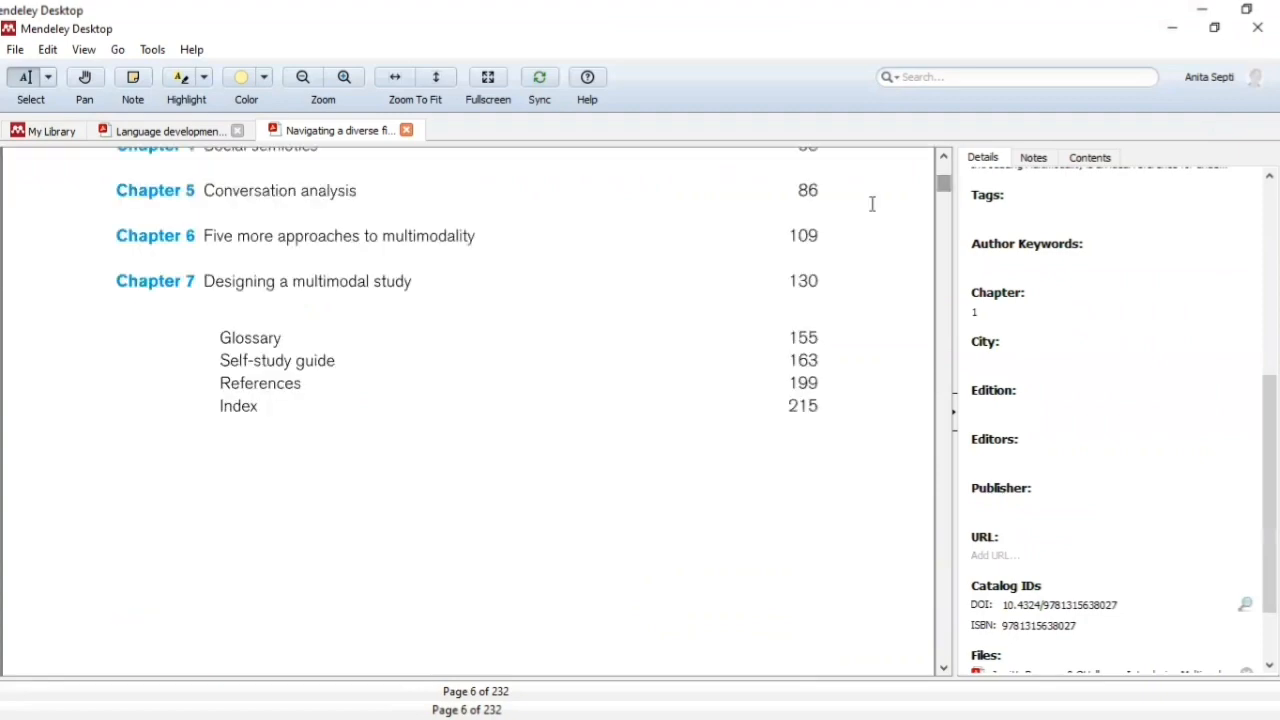
scroll(538, 322, up, 1)
scroll(538, 322, up, 10)
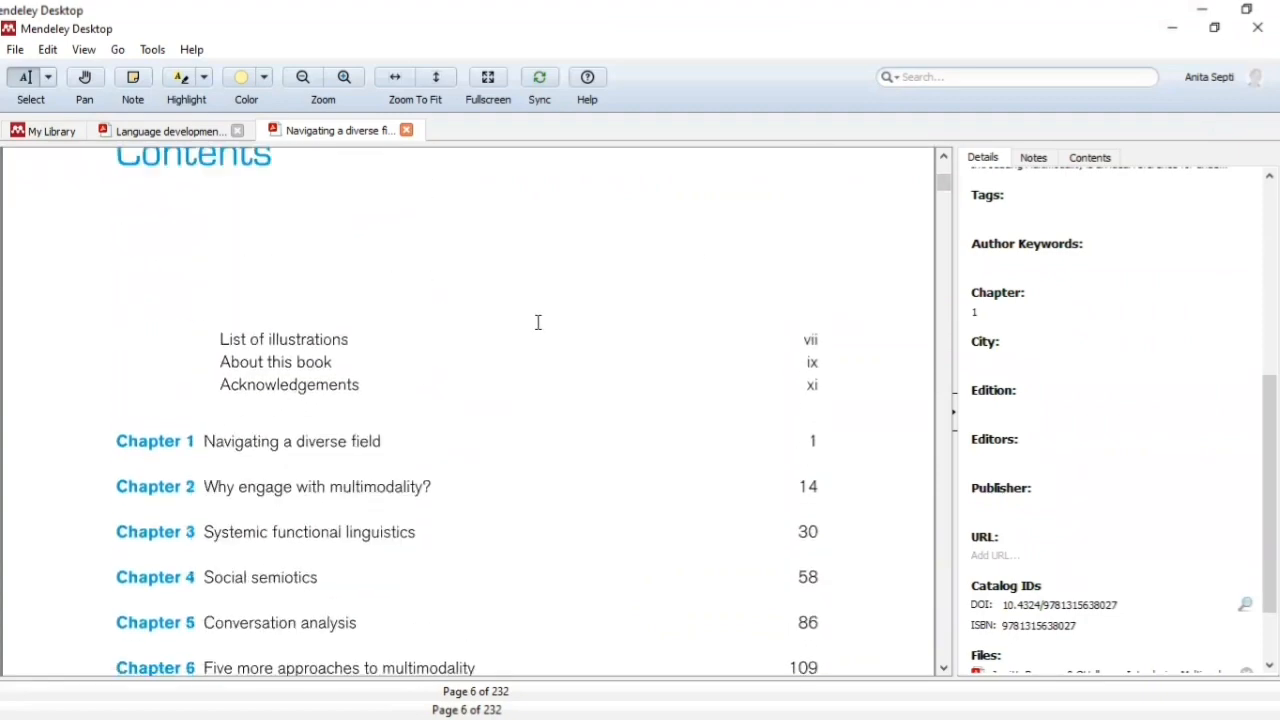
scroll(538, 322, up, 10)
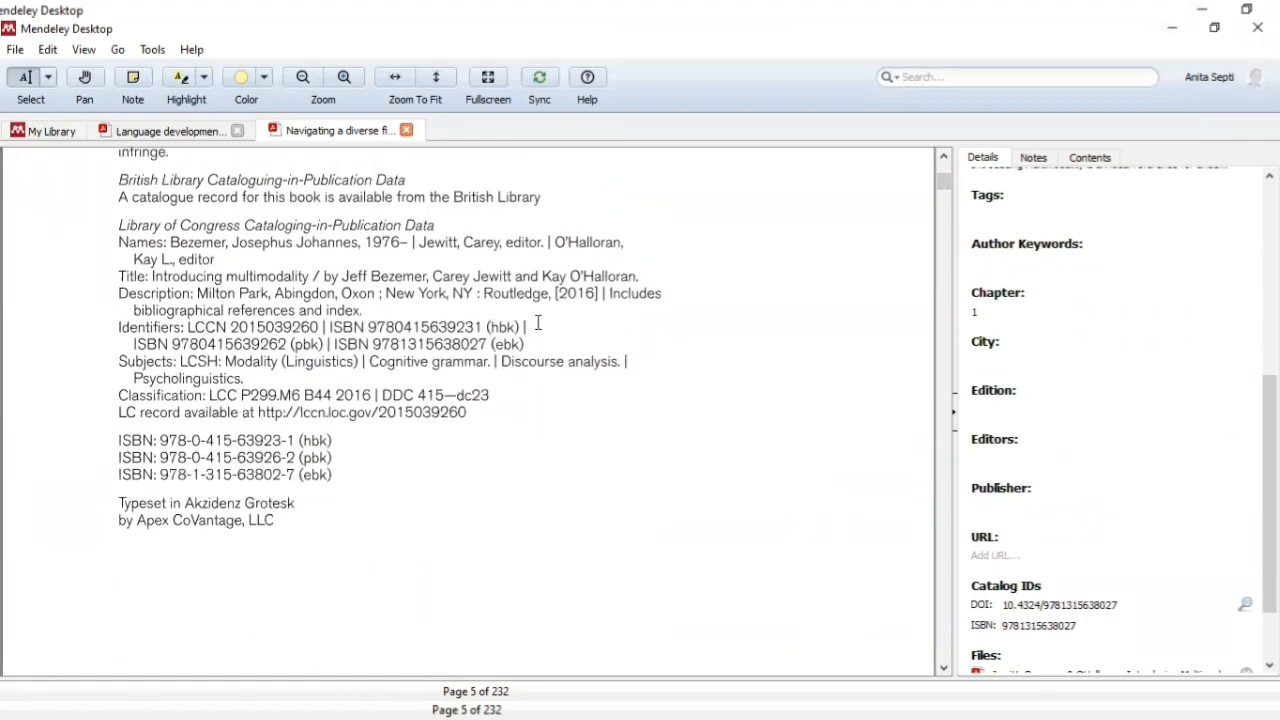
scroll(538, 322, up, 3)
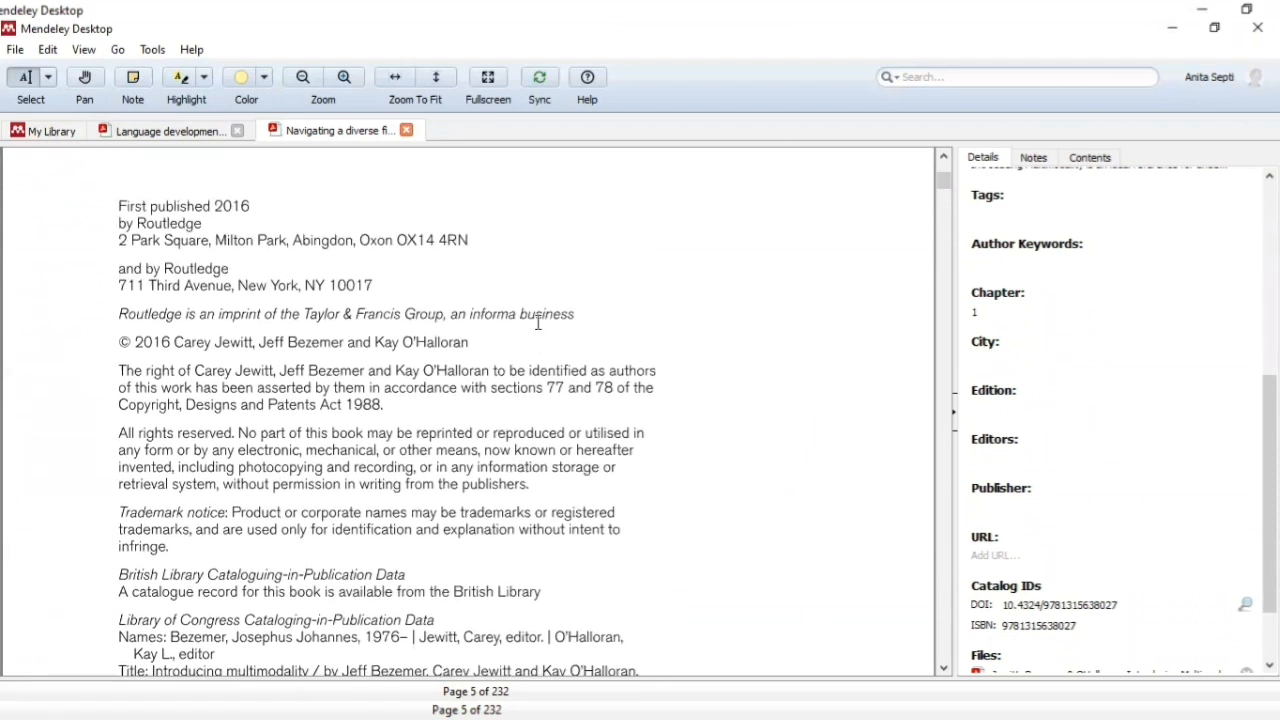
scroll(538, 322, down, 4)
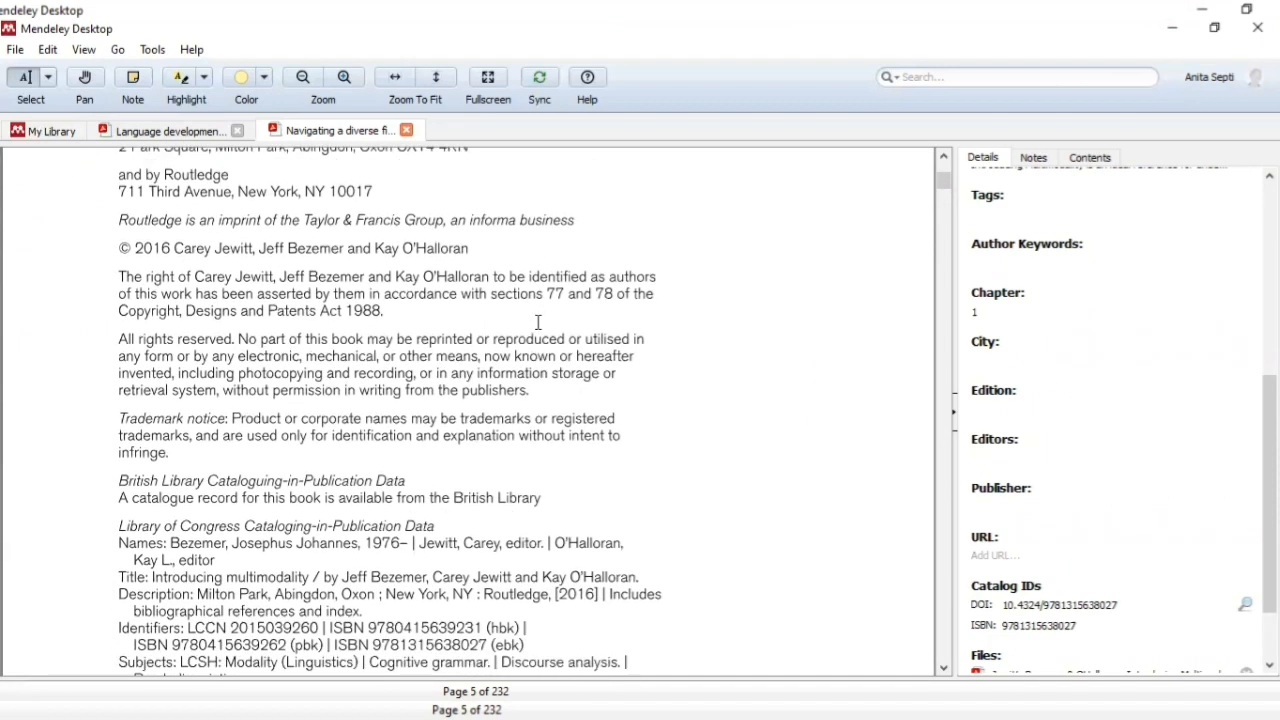
click(1020, 450)
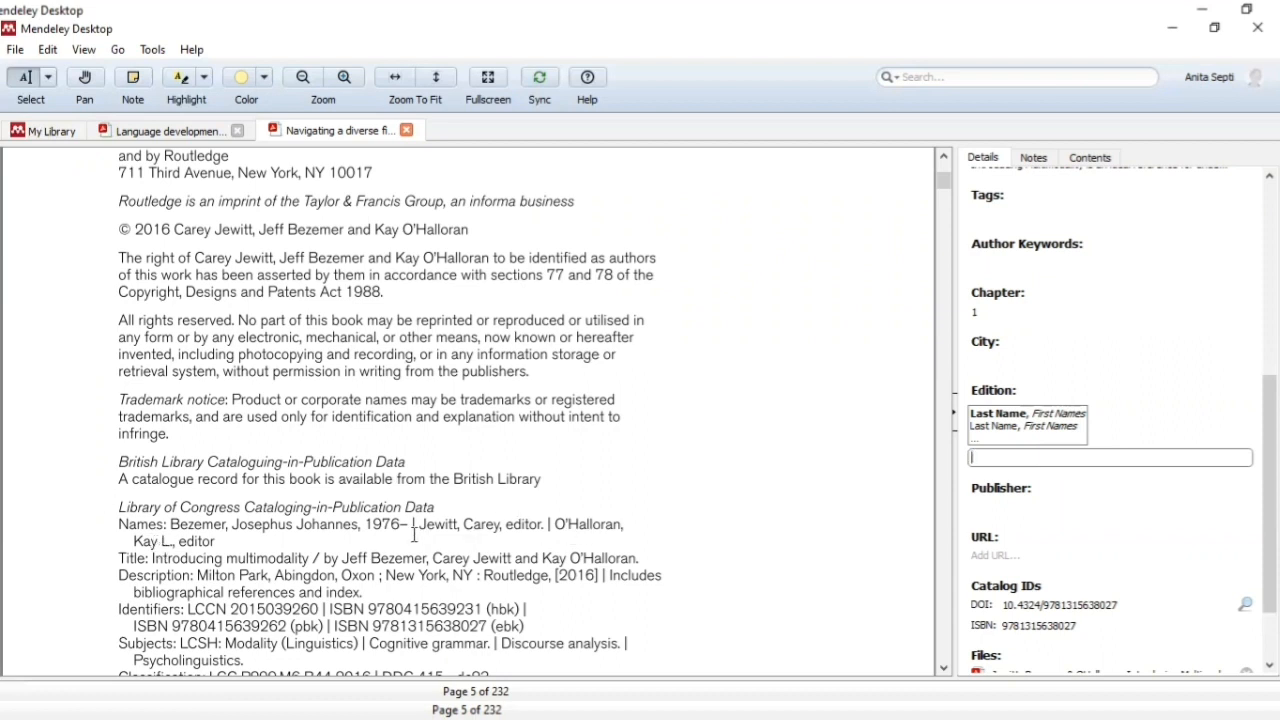
click(635, 527)
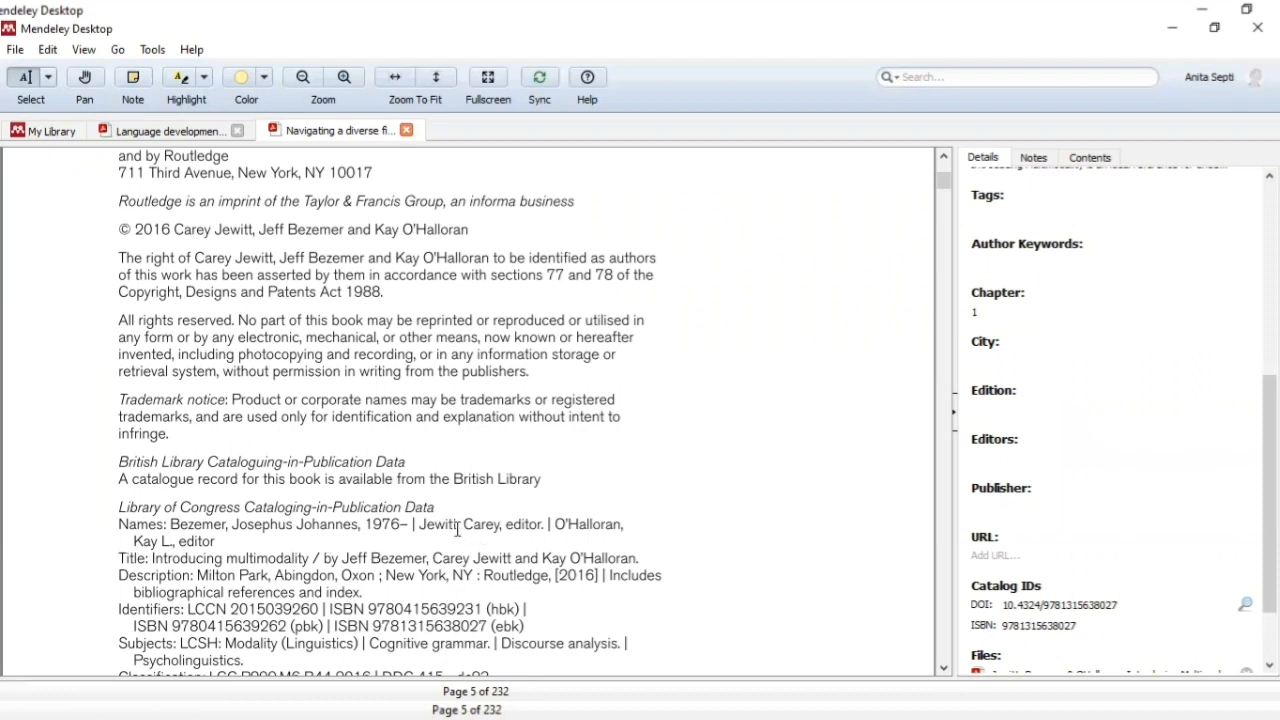
drag(424, 525, 500, 532)
key(ctrl+c)
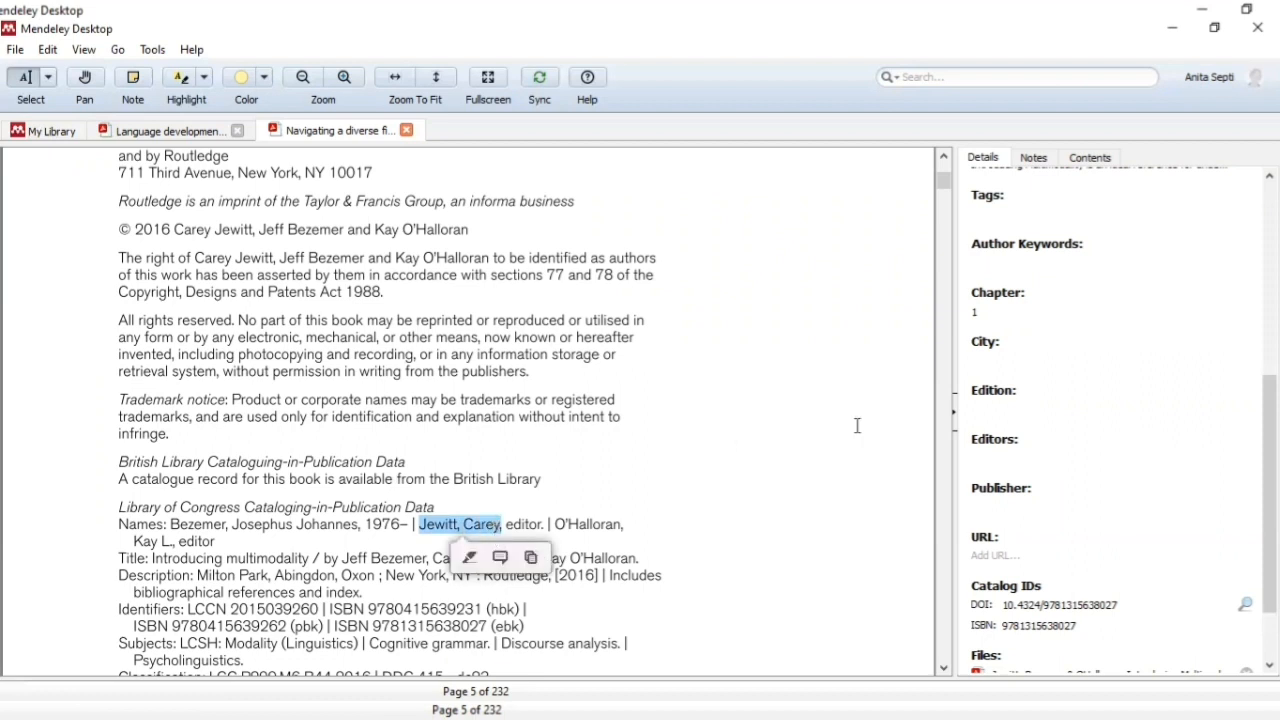
click(996, 457)
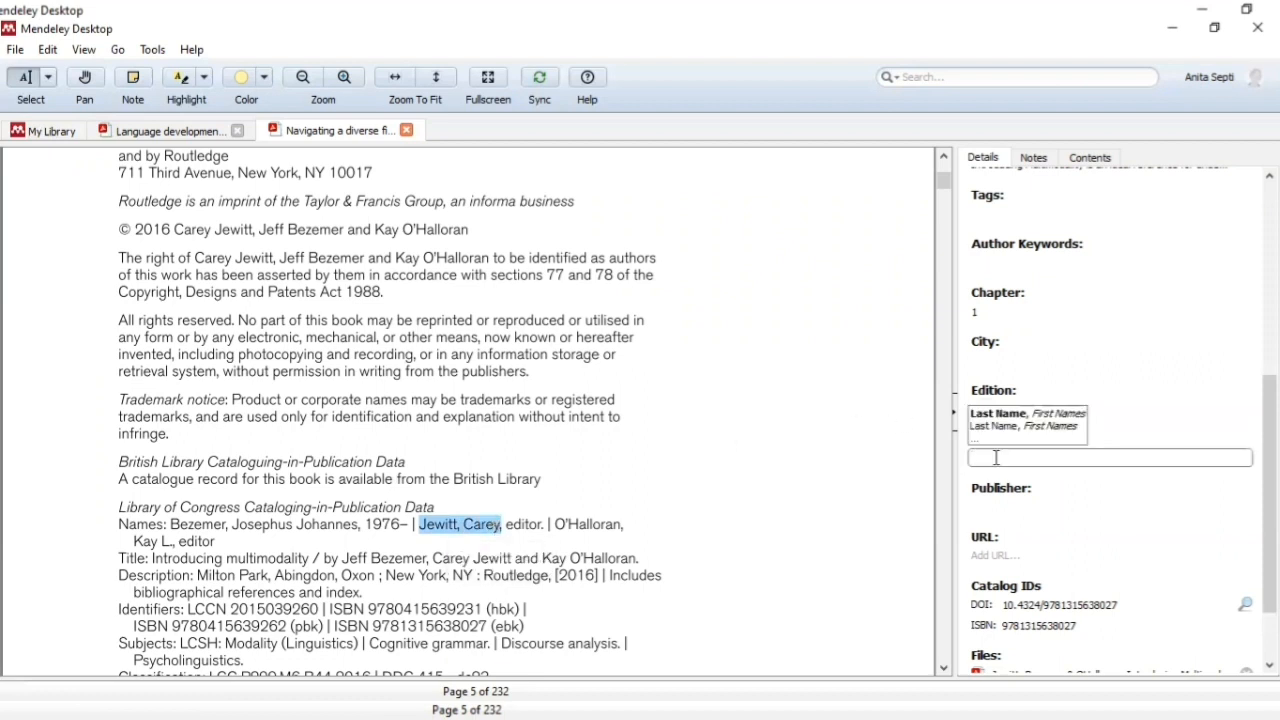
key(ctrl+v)
key(Return)
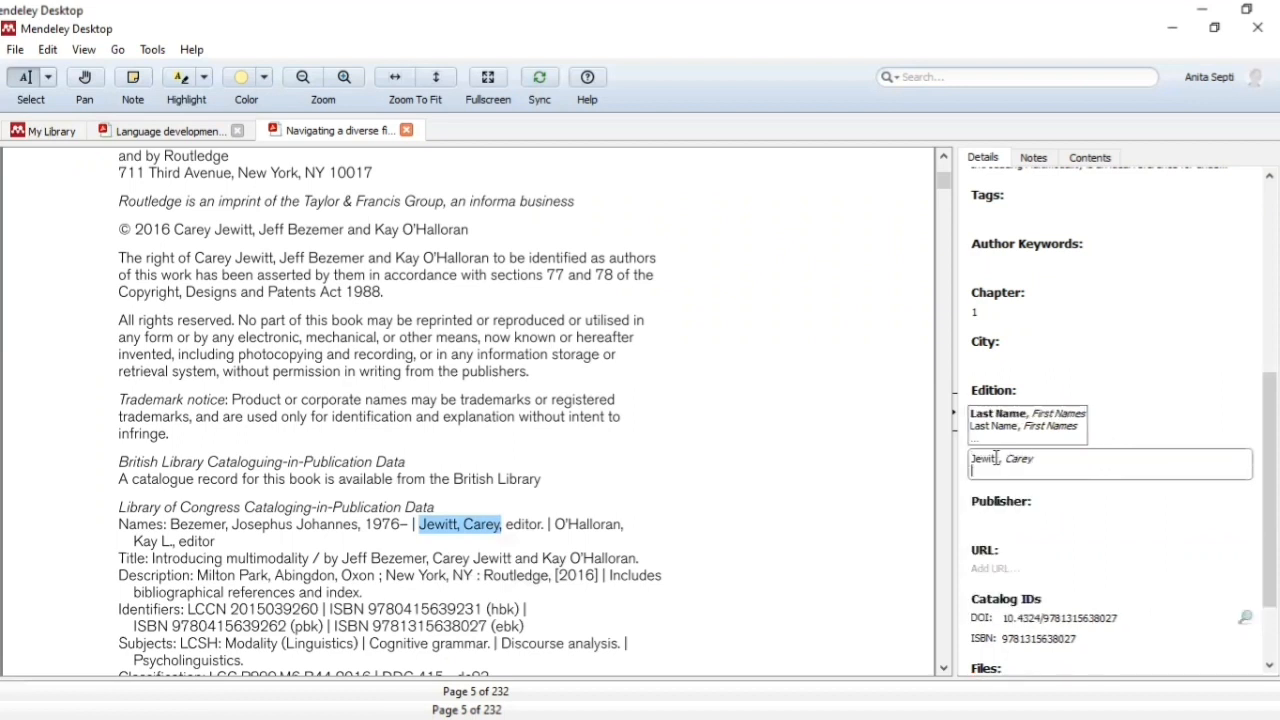
Step: Add the second name labelled as editor in the Library of Congress data on a new line of the entry's editors
drag(557, 524, 157, 541)
key(ctrl+c)
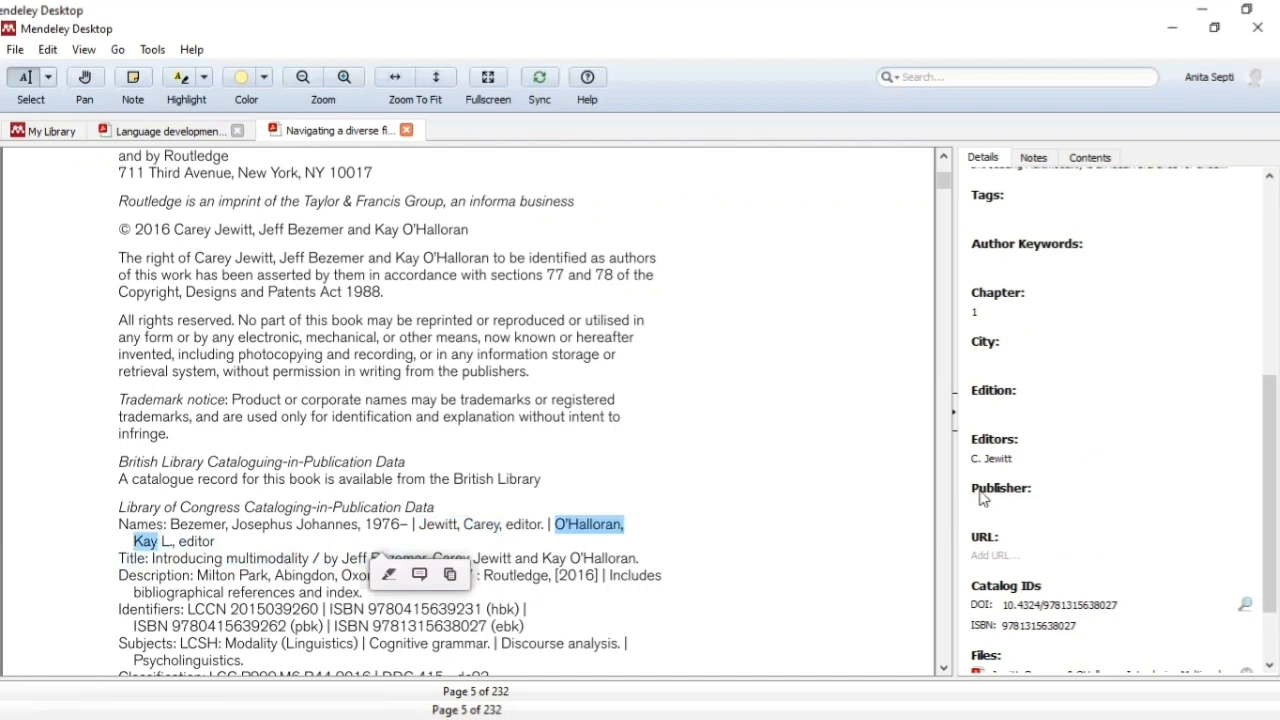
click(1038, 459)
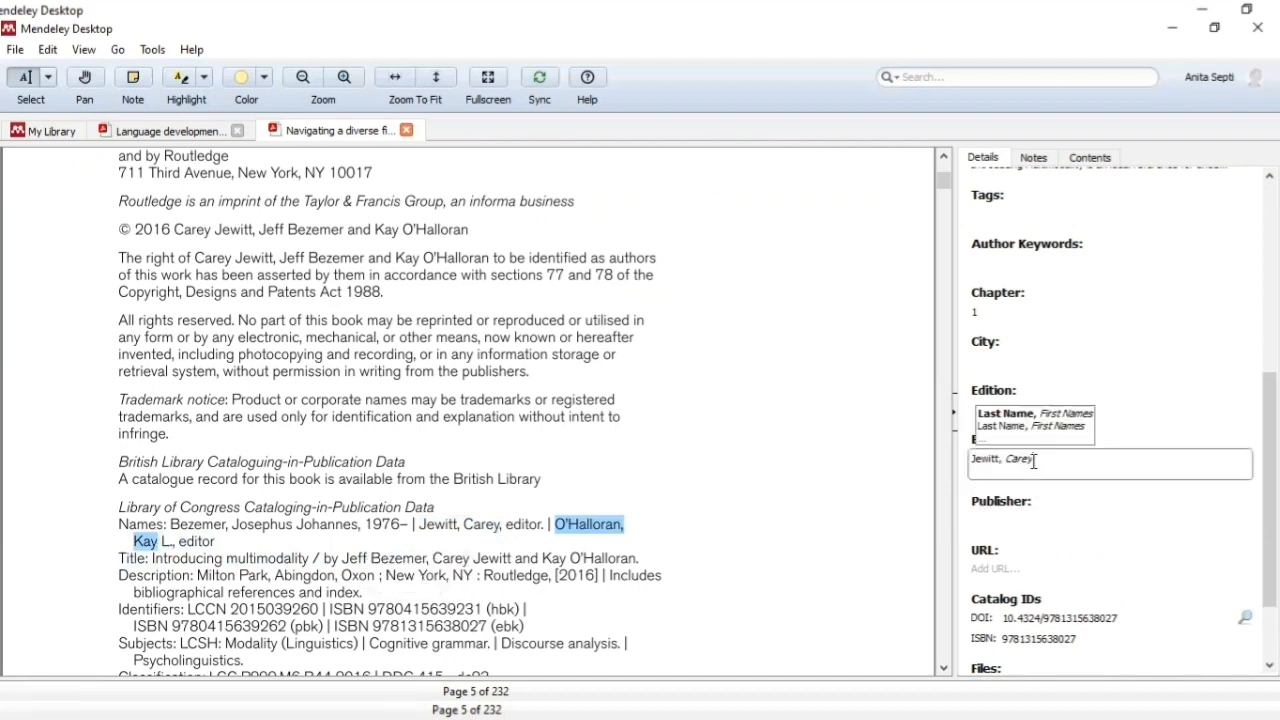
key(Return)
key(ctrl+v)
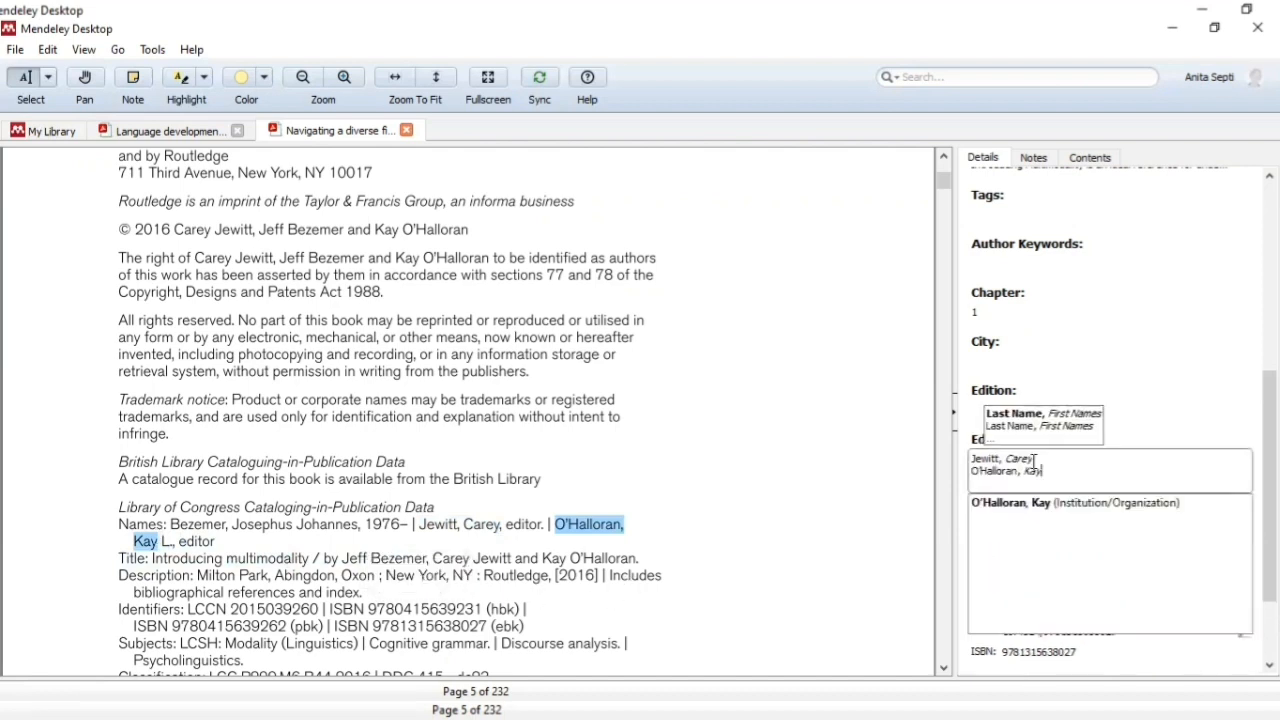
click(918, 448)
Step: Compare the full names in the entry's authors with those in its editors
drag(1269, 490, 1269, 329)
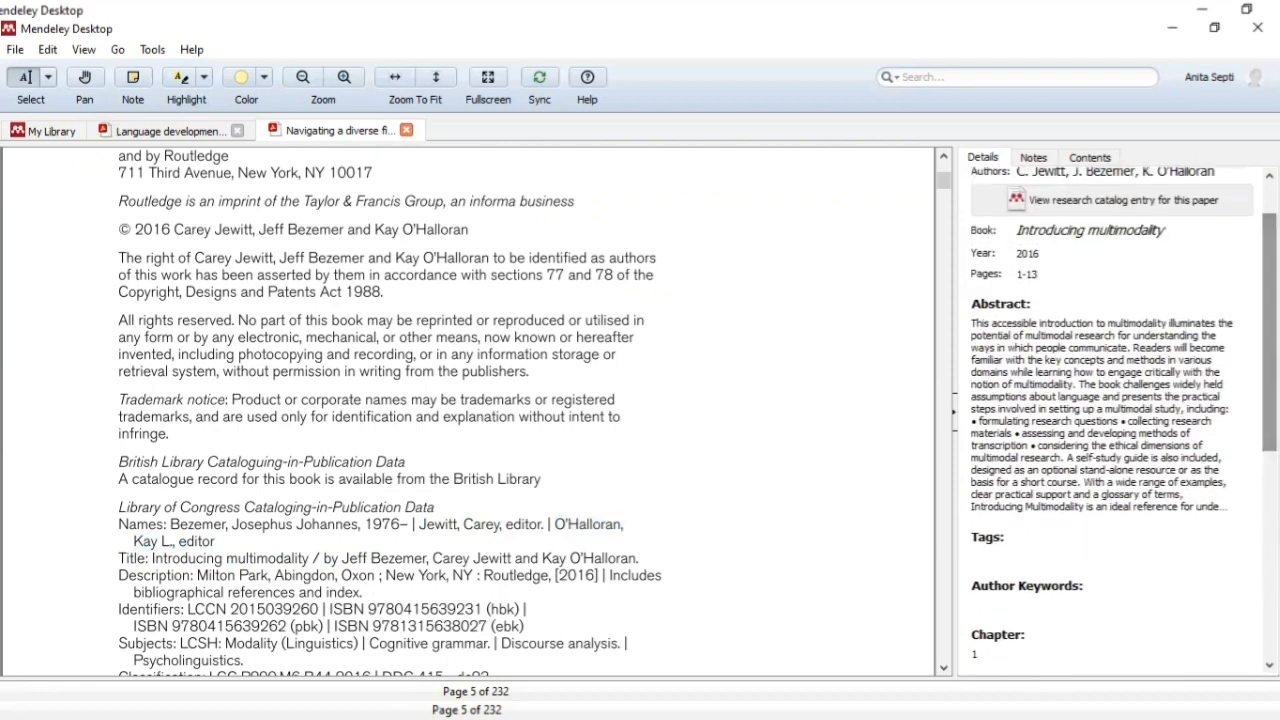
click(1188, 176)
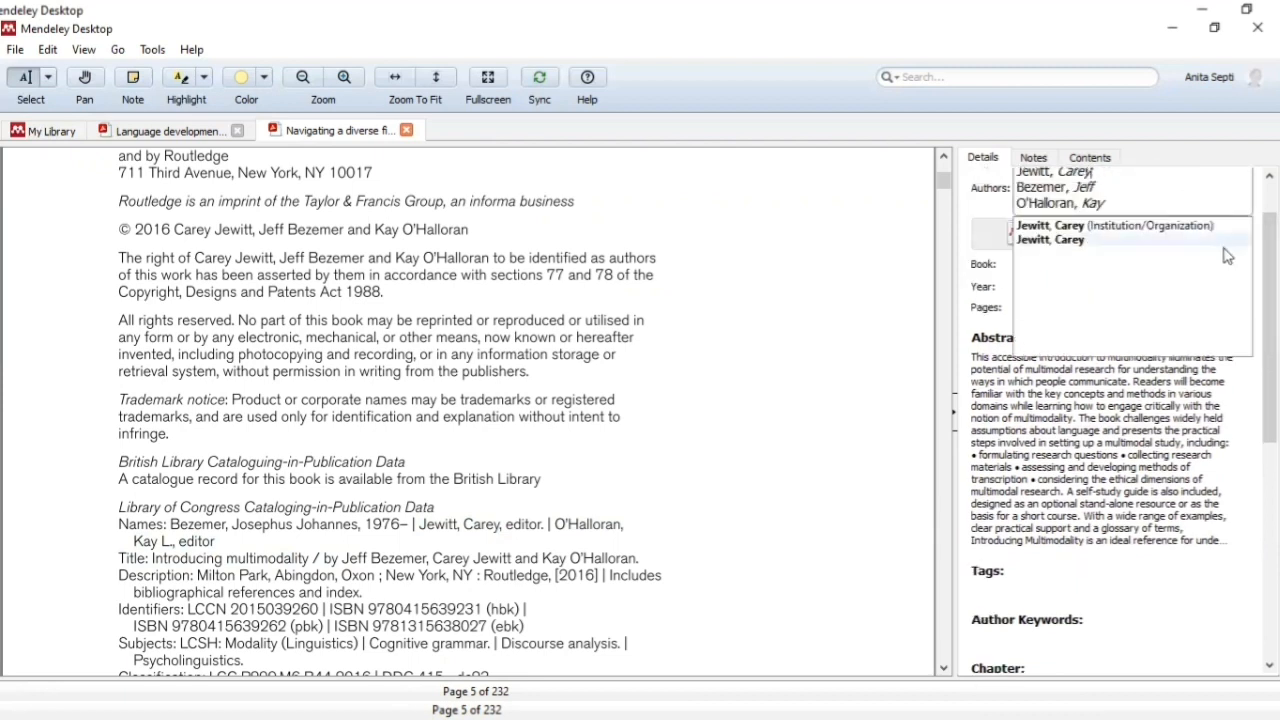
click(847, 405)
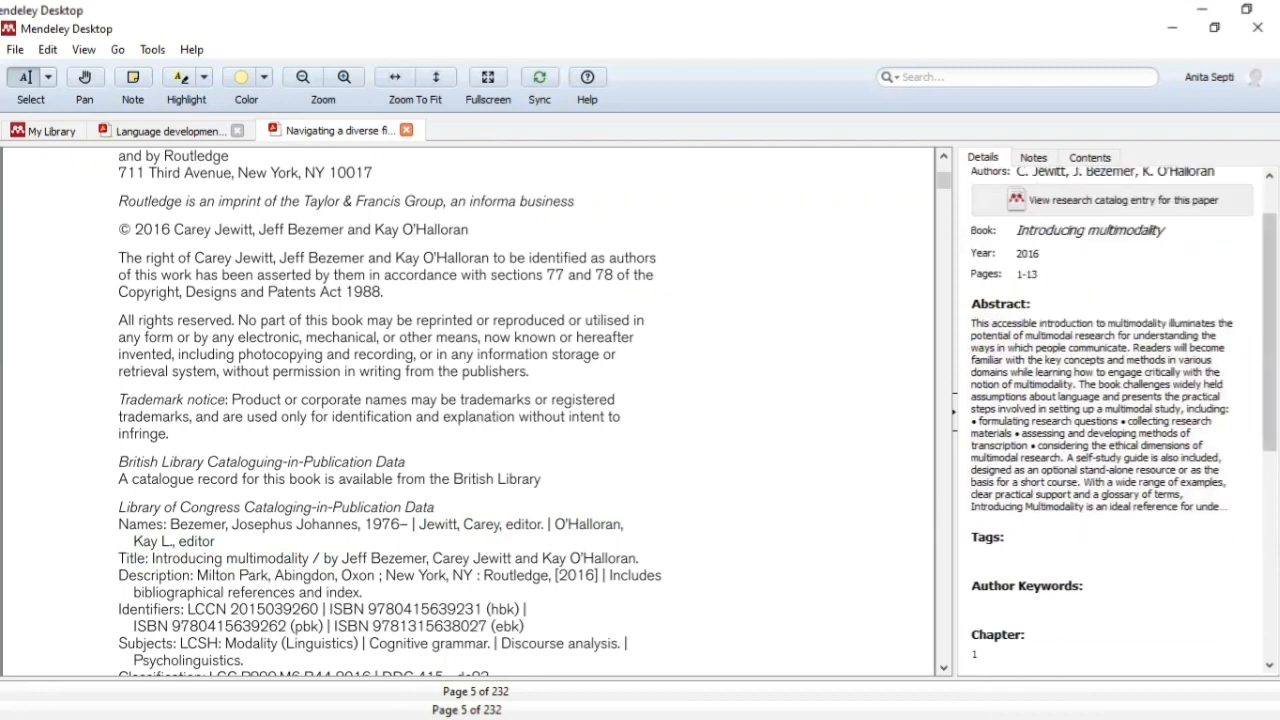
drag(1269, 330, 1269, 410)
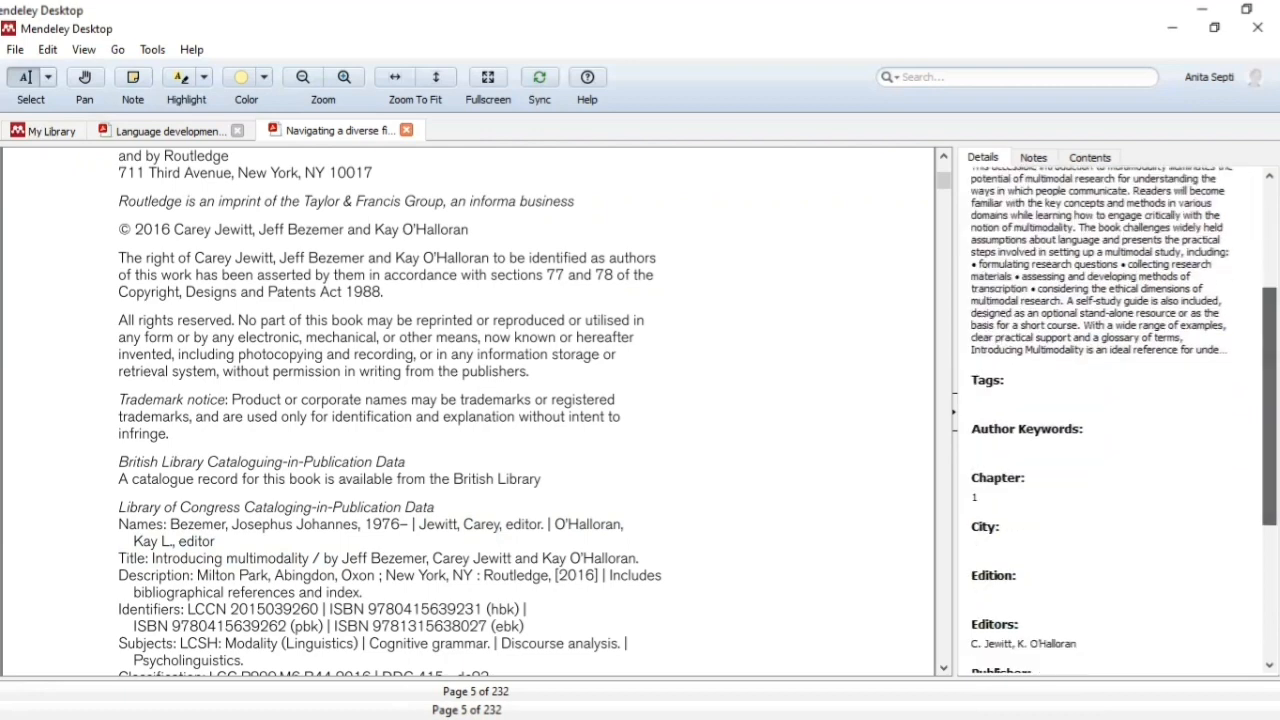
click(1015, 640)
click(904, 625)
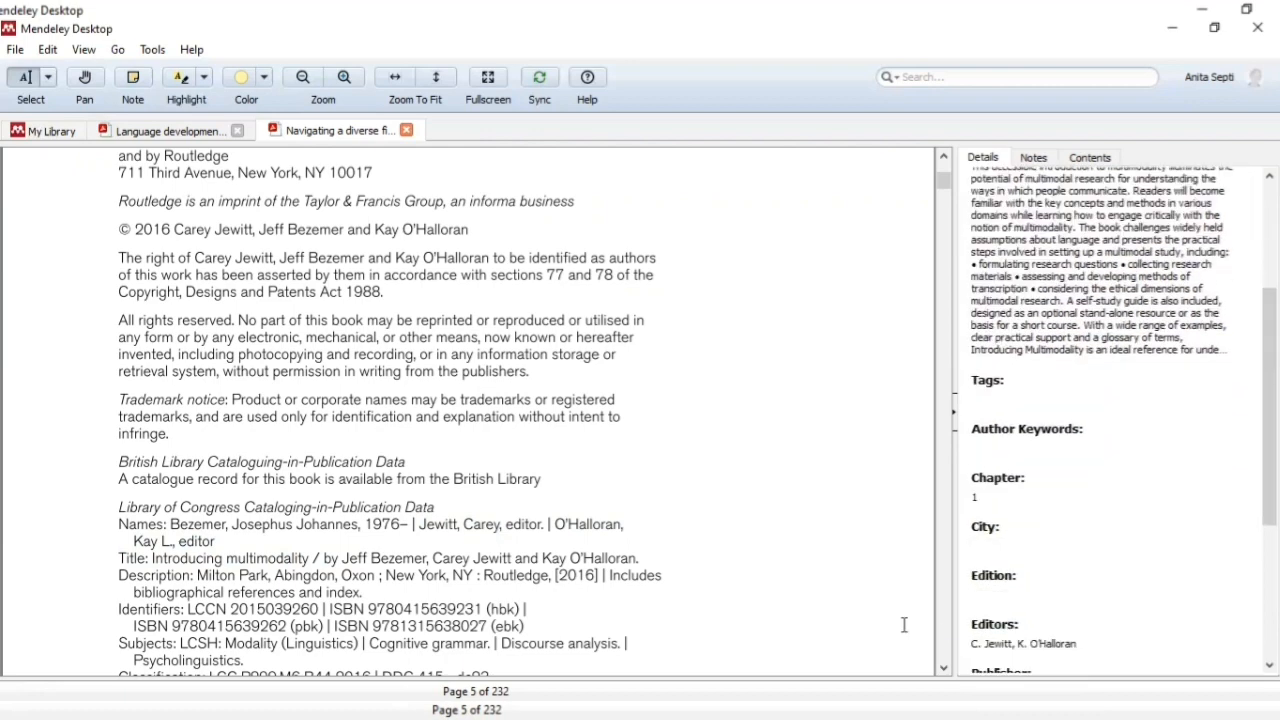
Step: Set the entry's publisher to Routledge, copied from the book's copyright page
drag(1269, 406, 1269, 514)
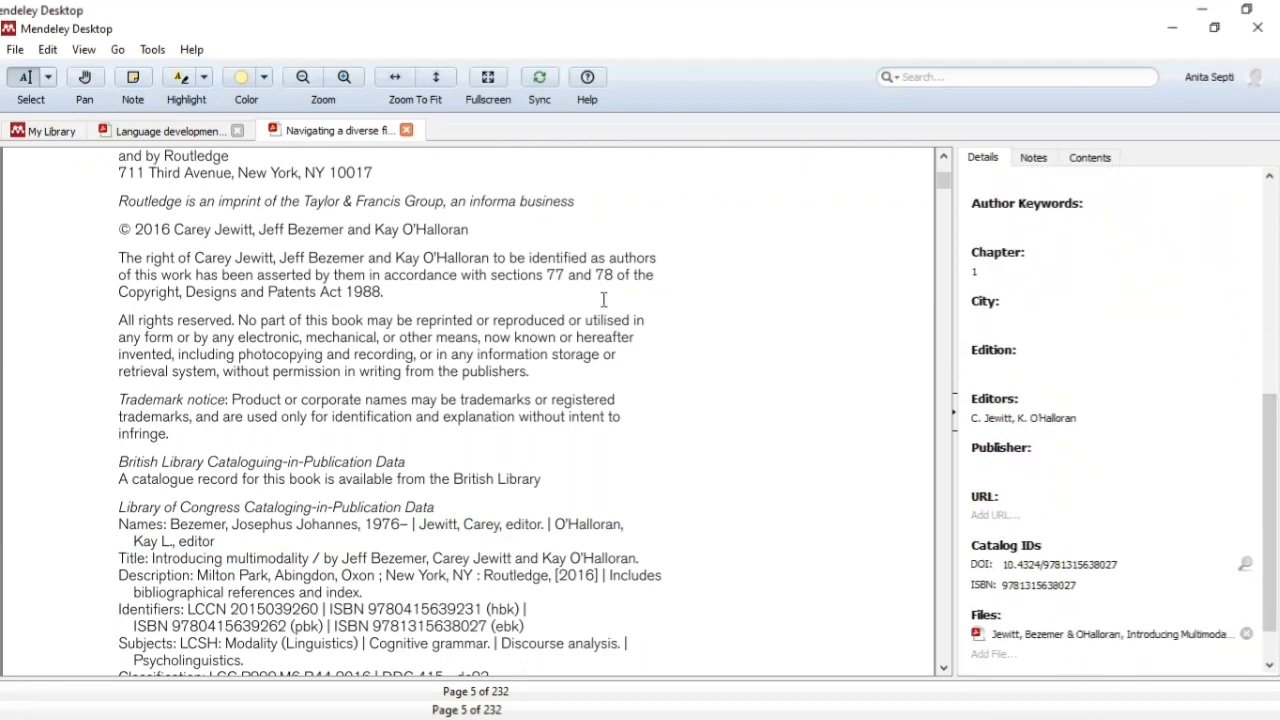
scroll(604, 300, up, 2)
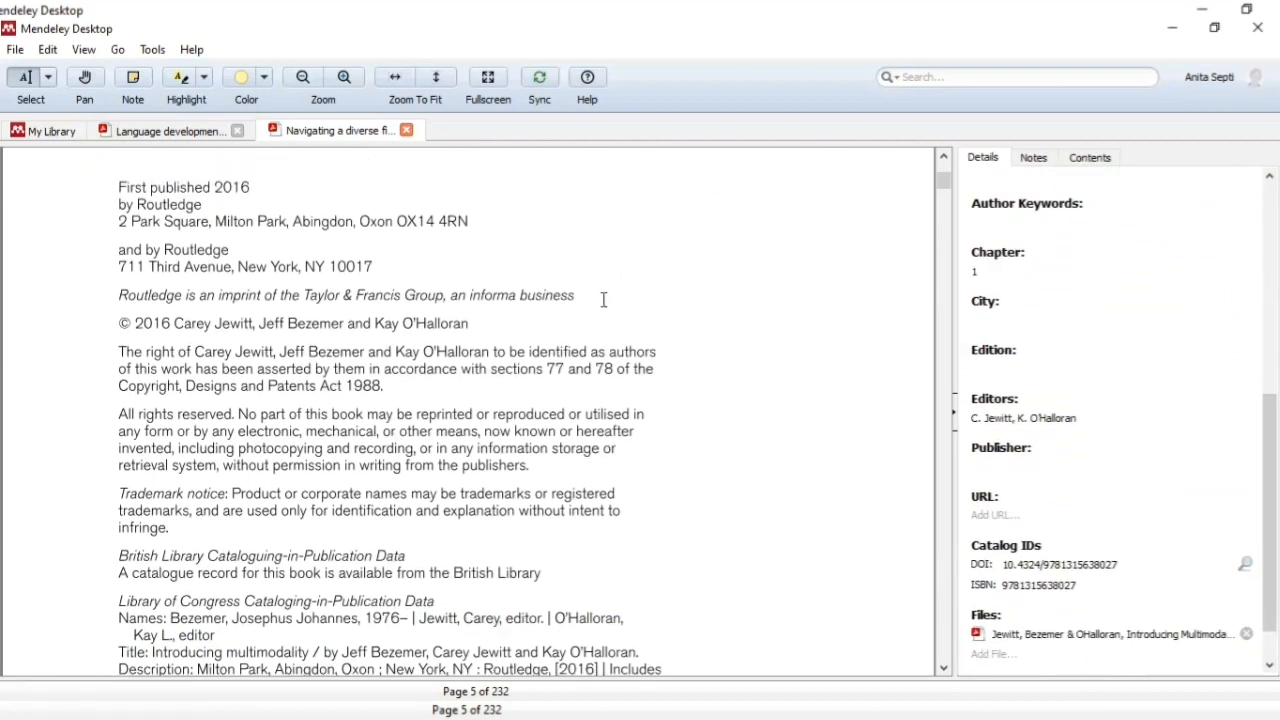
double_click(174, 205)
click(203, 208)
double_click(200, 210)
key(ctrl+c)
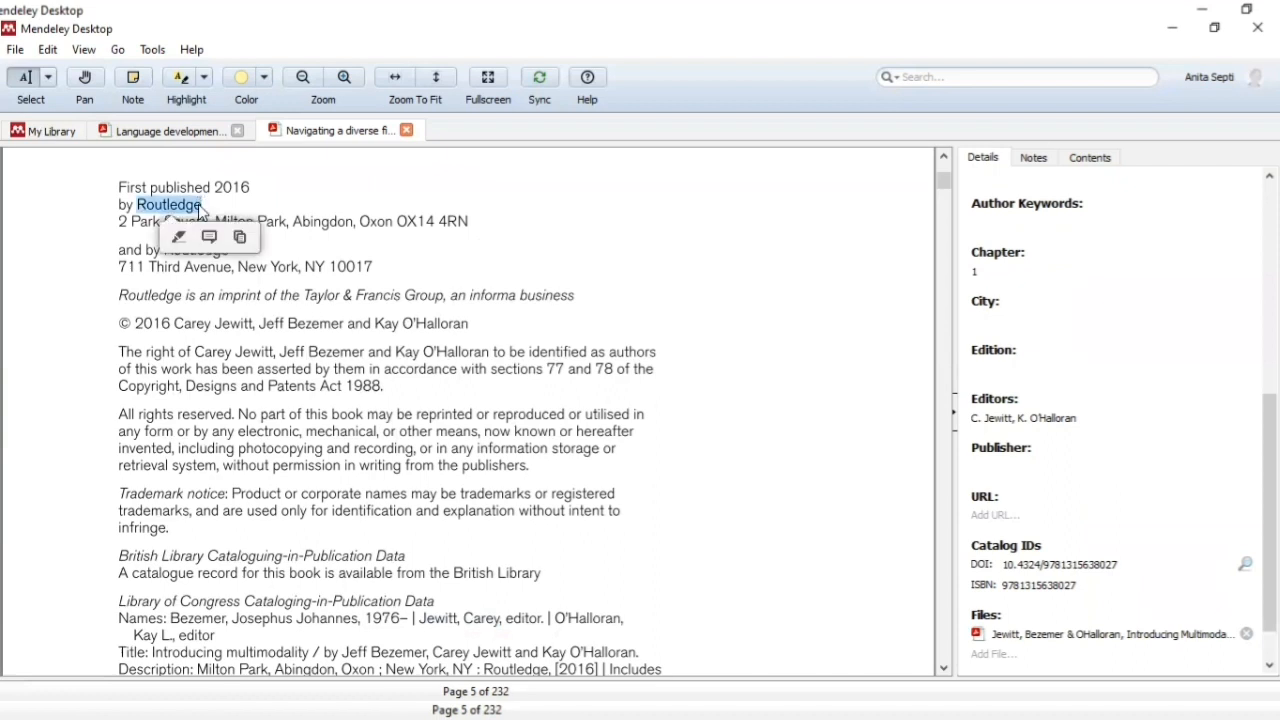
click(990, 468)
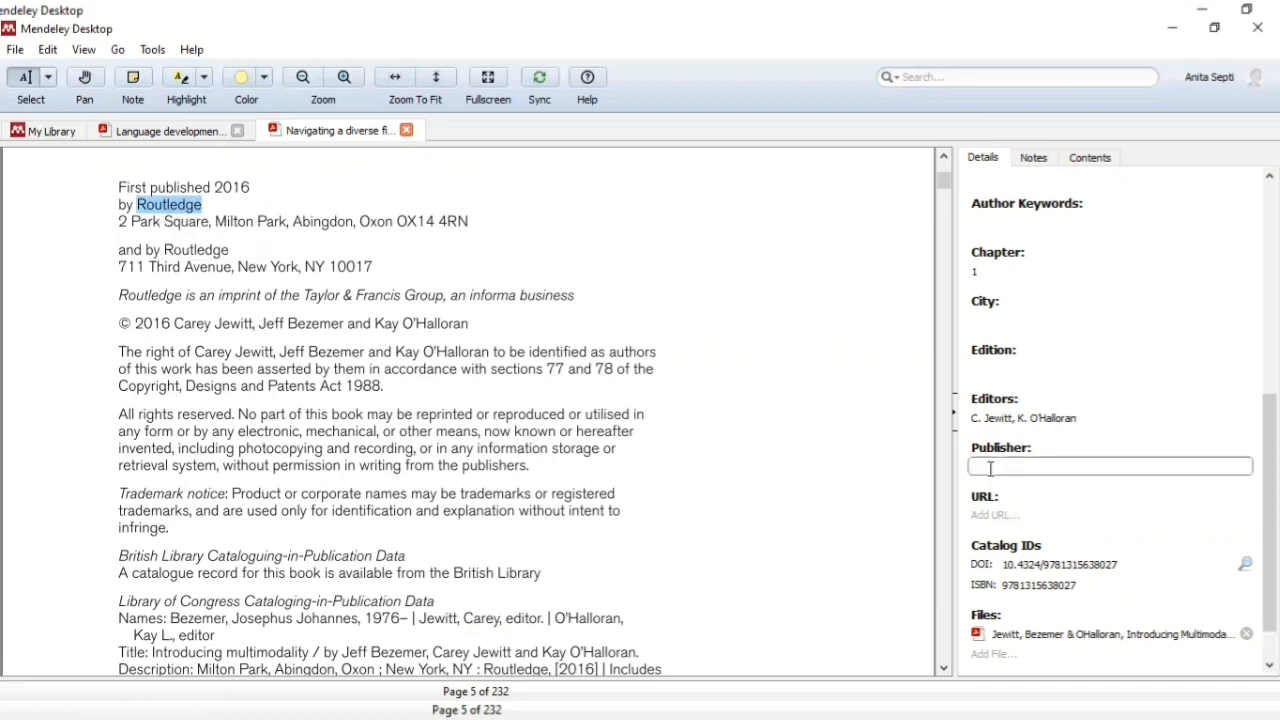
key(ctrl+v)
click(1015, 455)
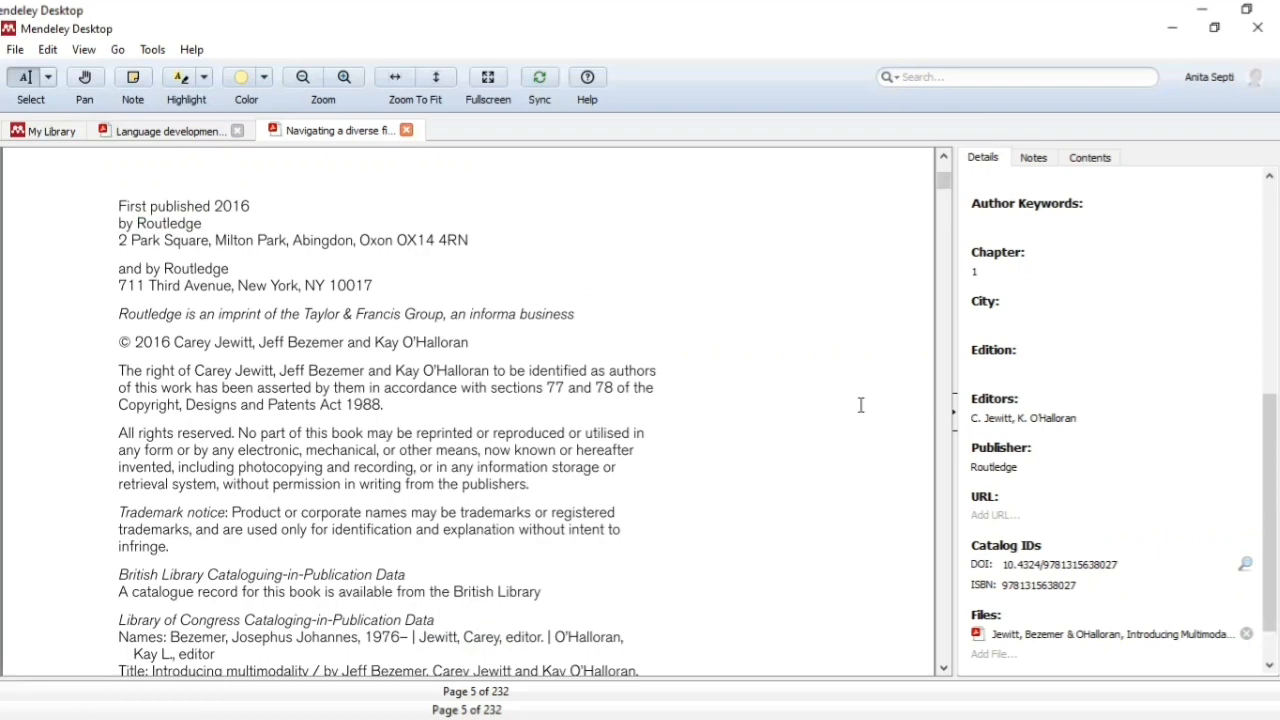
Step: Review the rest of the copyright page and all of the entry's details for missing or incorrect information
scroll(860, 405, down, 1)
scroll(860, 405, down, 4)
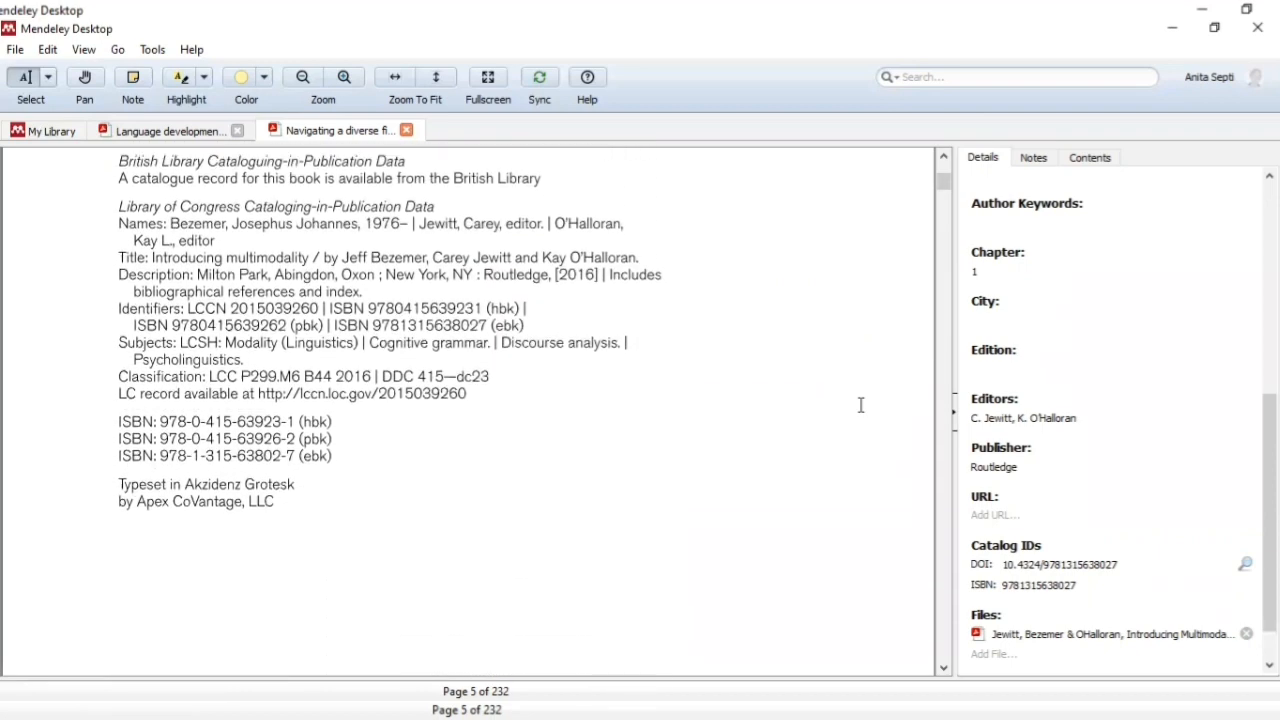
scroll(860, 405, down, 3)
scroll(860, 405, up, 1)
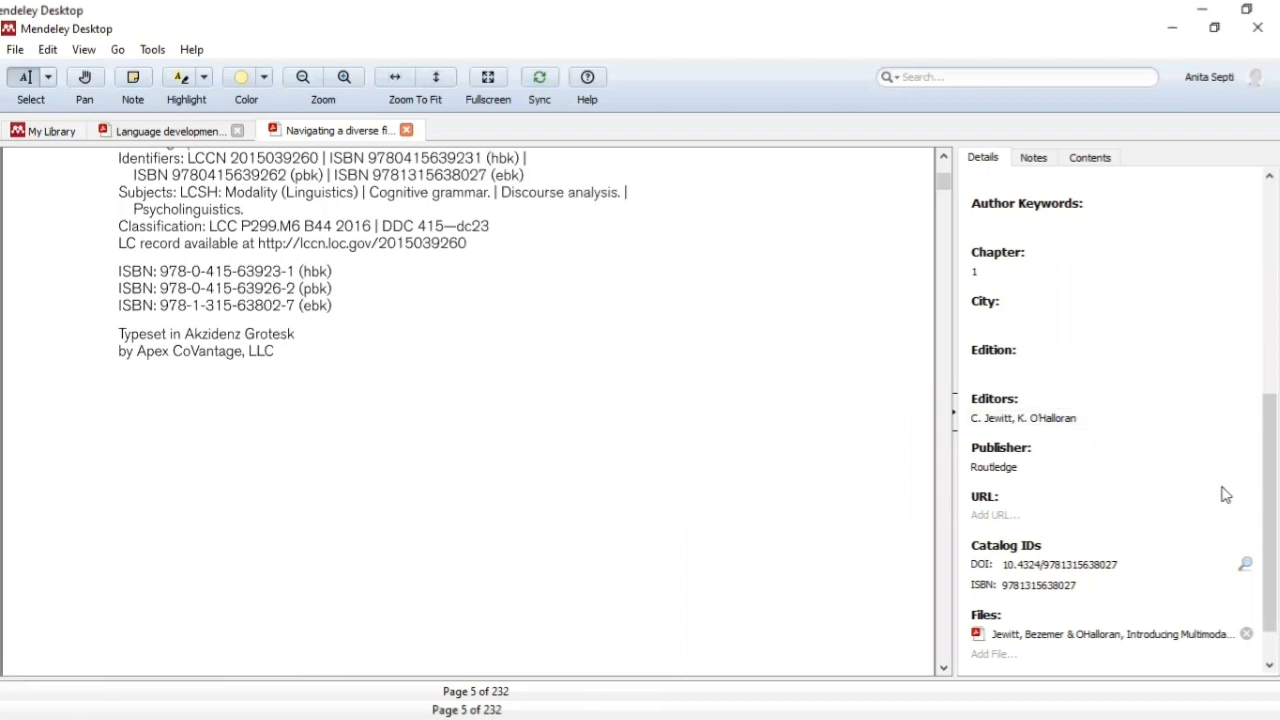
scroll(1270, 510, down, 1)
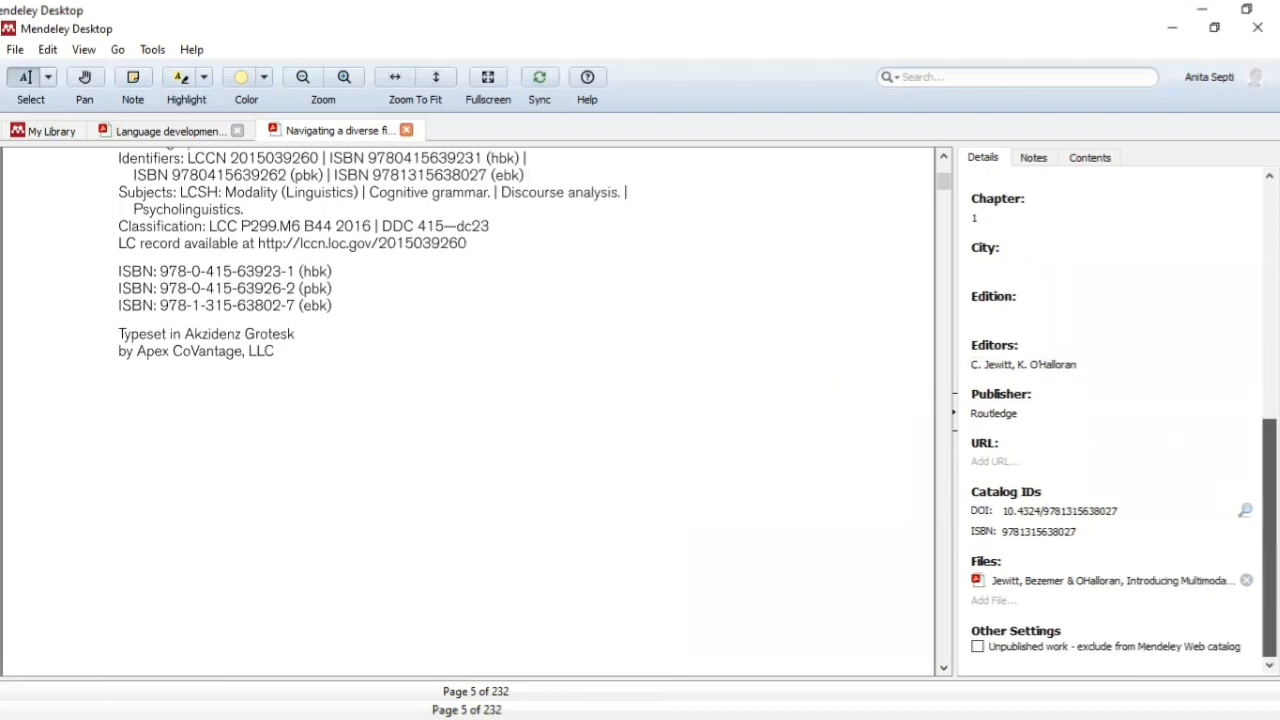
scroll(1265, 510, up, 6)
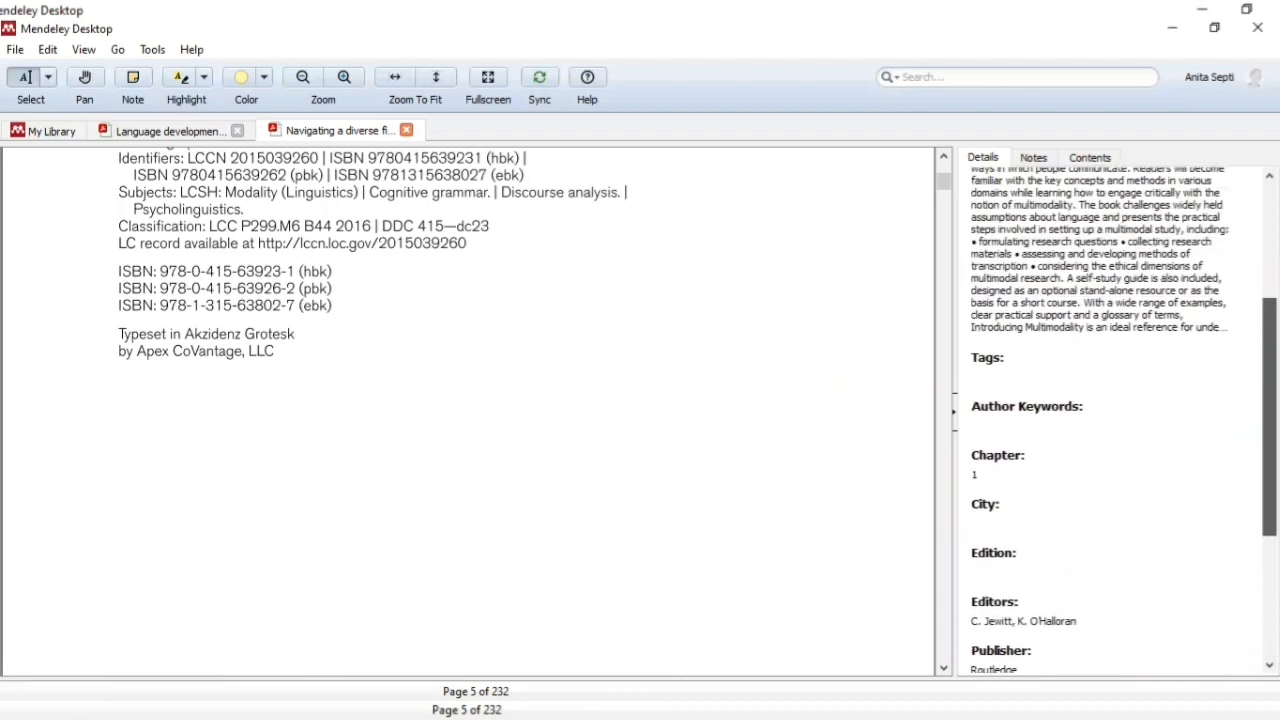
scroll(1110, 410, up, 2)
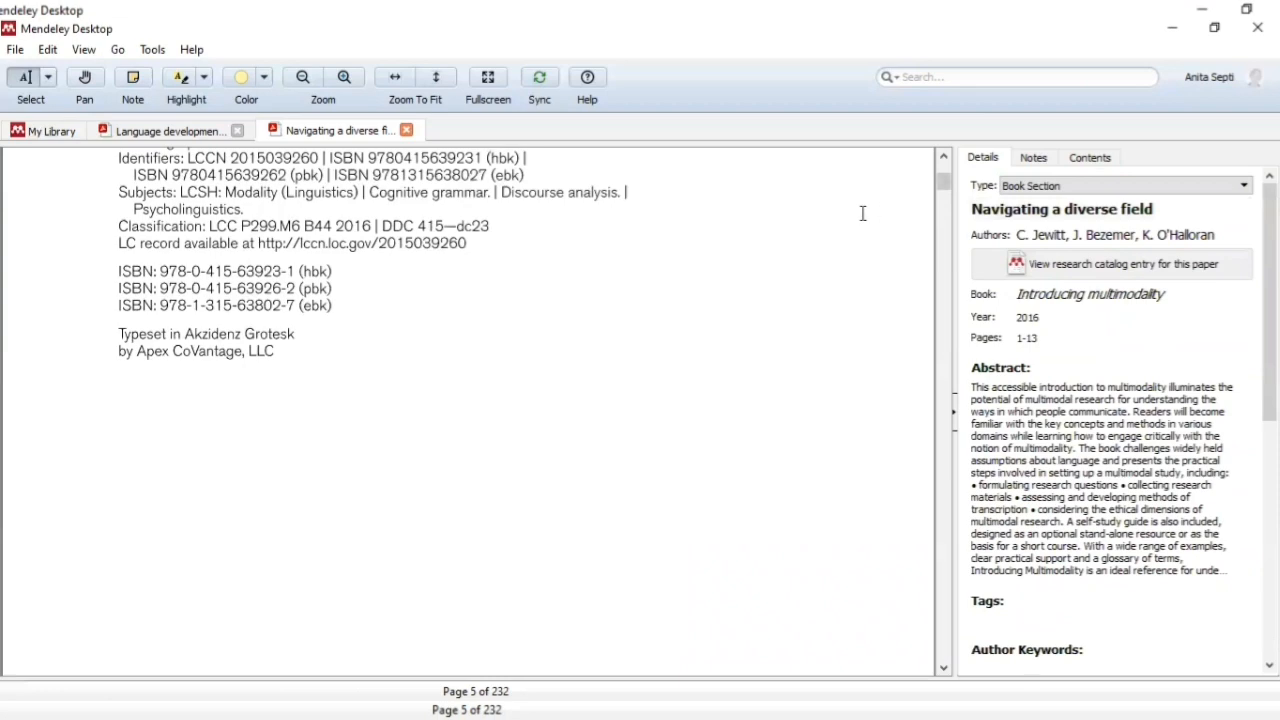
scroll(863, 213, down, 4)
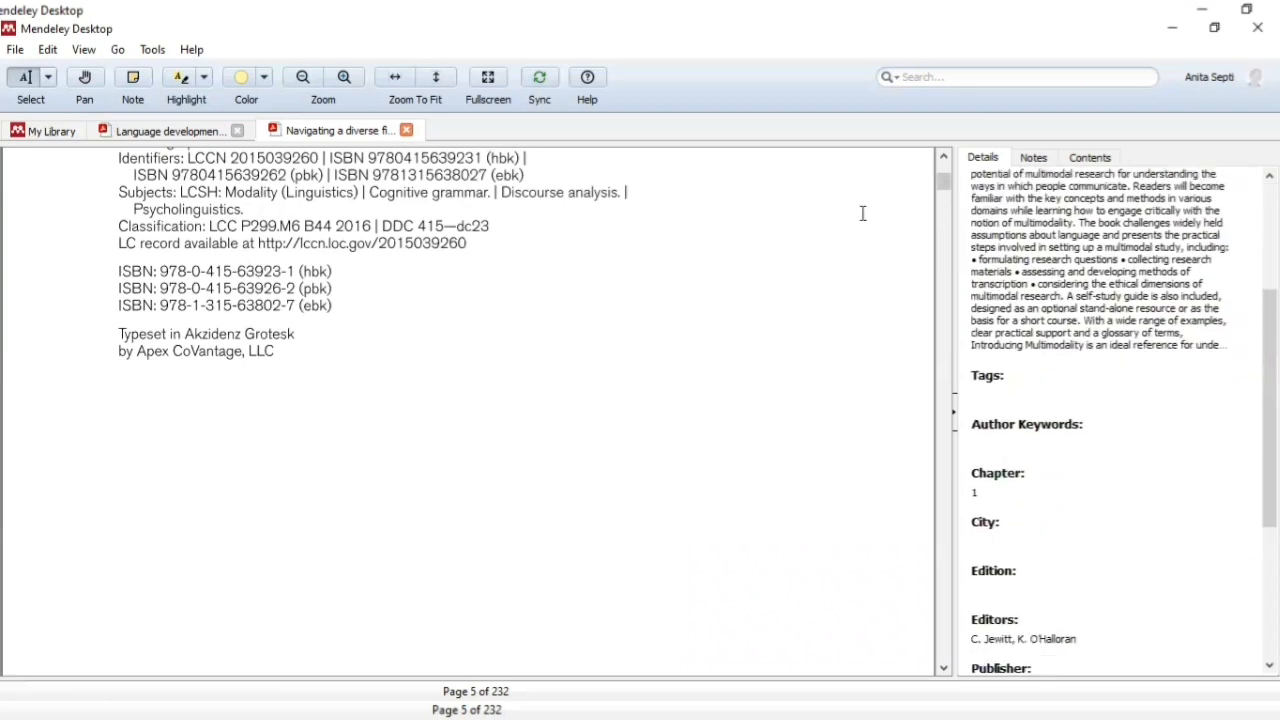
drag(1269, 322, 1269, 208)
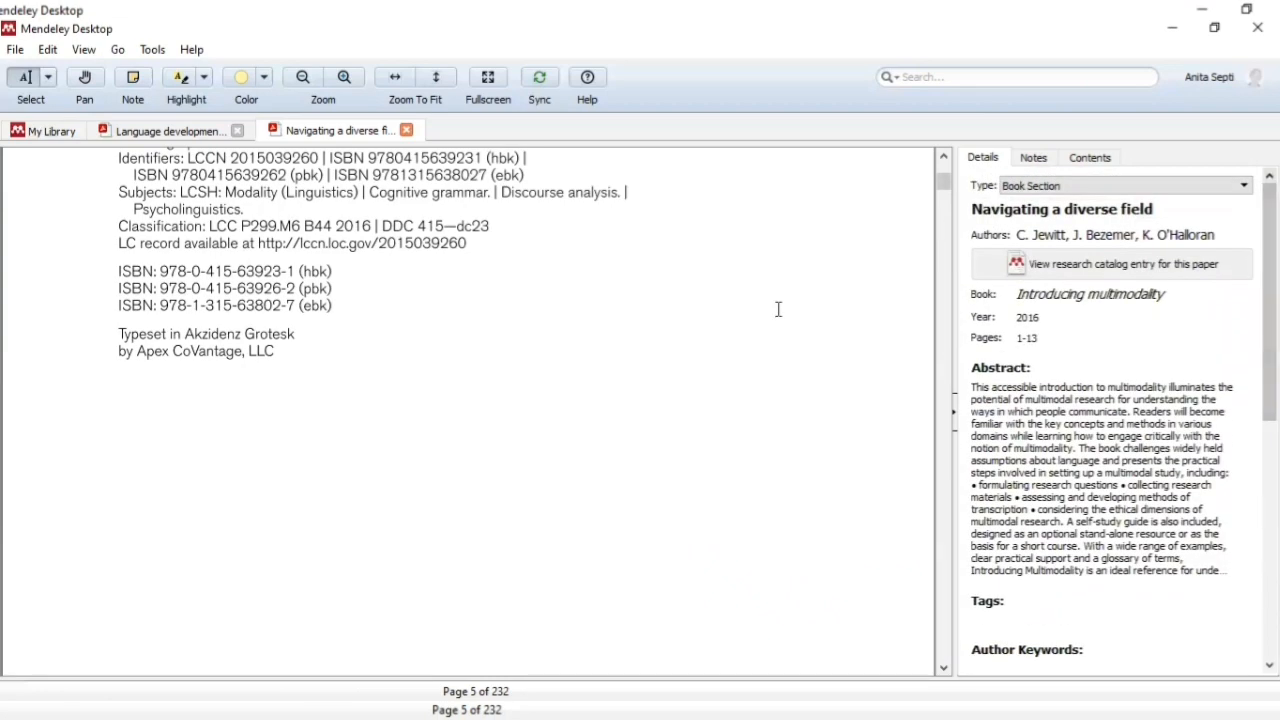
Step: Check the entry's authors against the contents page and the names on the book's cover
scroll(778, 309, down, 1)
scroll(778, 309, down, 10)
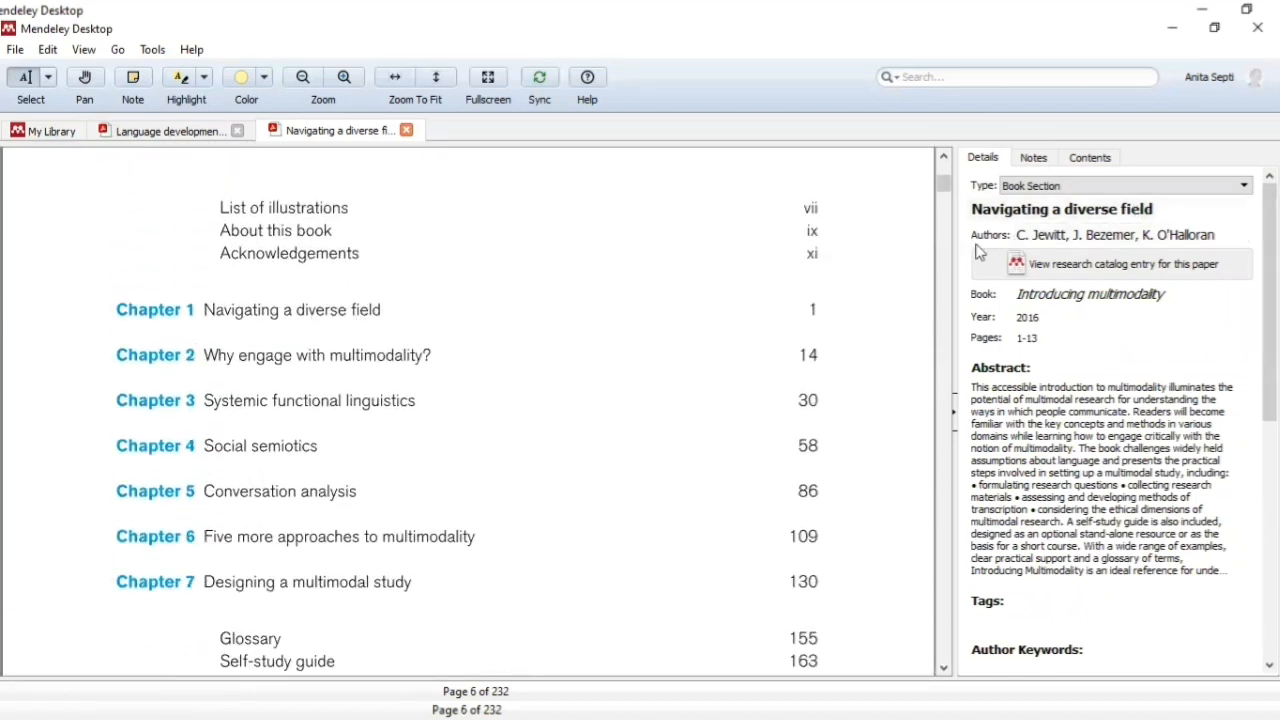
drag(945, 185, 945, 166)
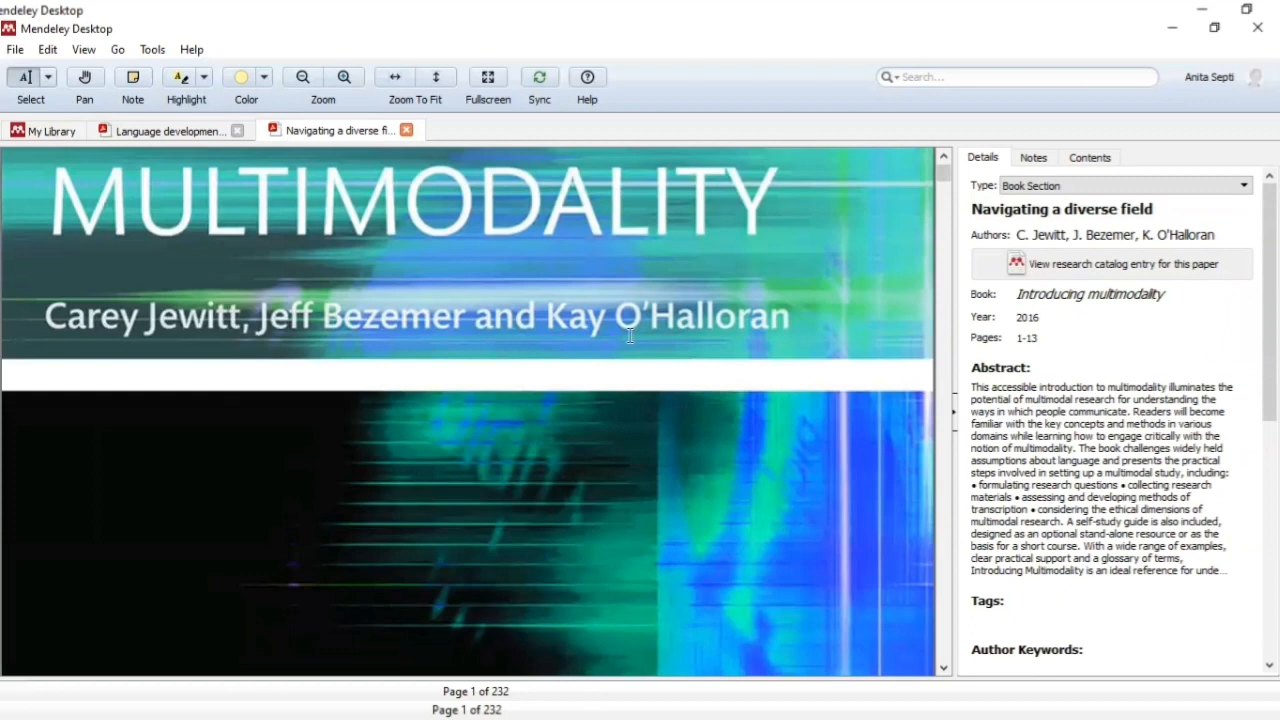
click(1130, 237)
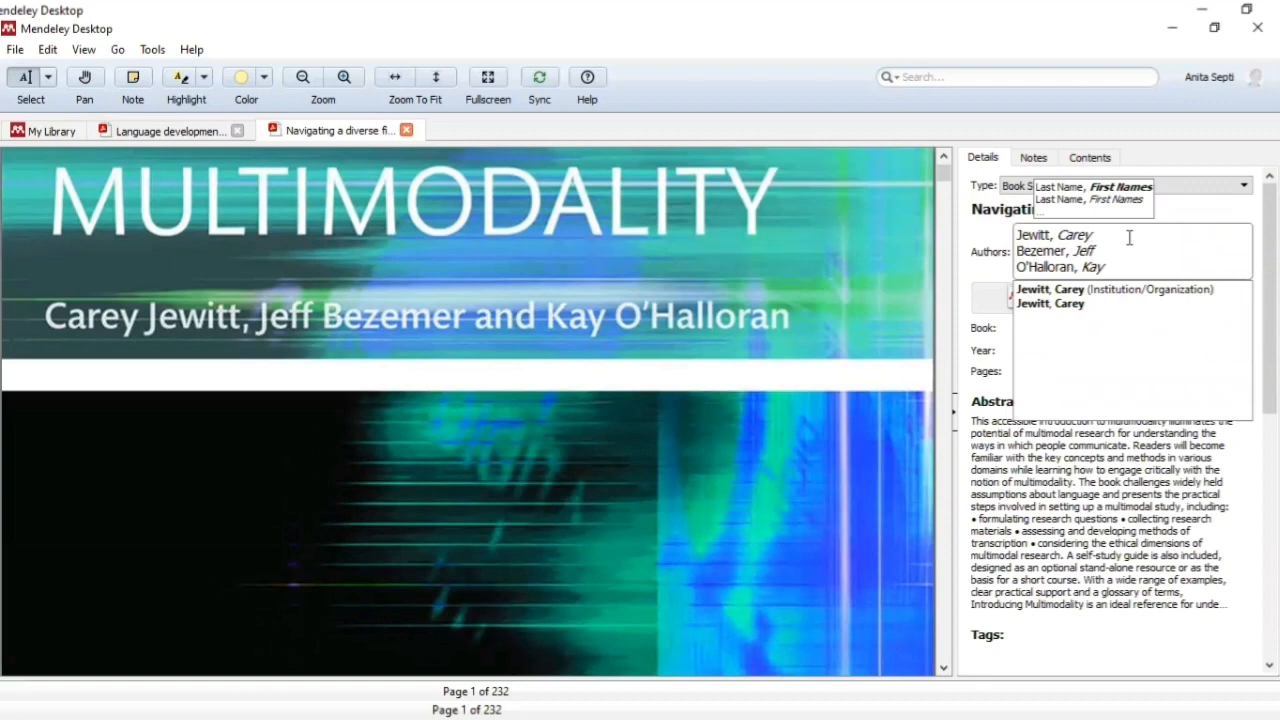
click(713, 396)
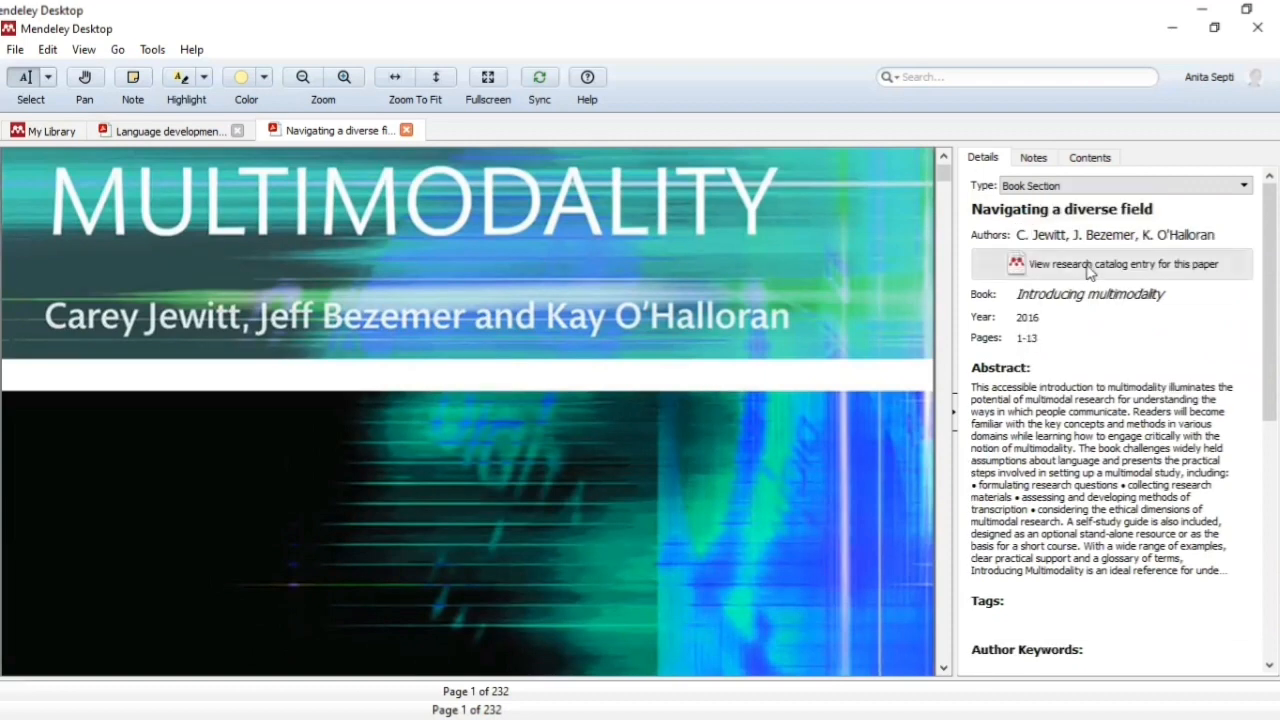
scroll(690, 303, up, 3)
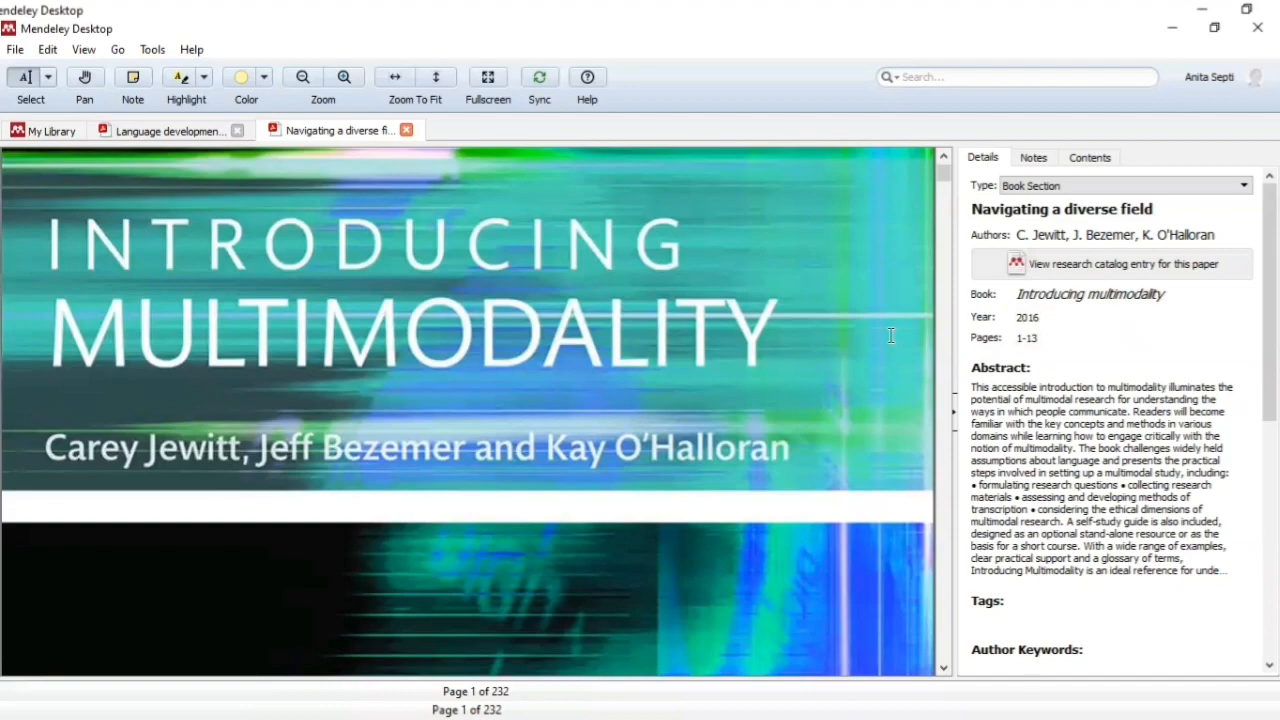
Step: Examine the book's opening pages for its authors' roles, review all of the entry's details against them, and return to the library
scroll(891, 335, down, 12)
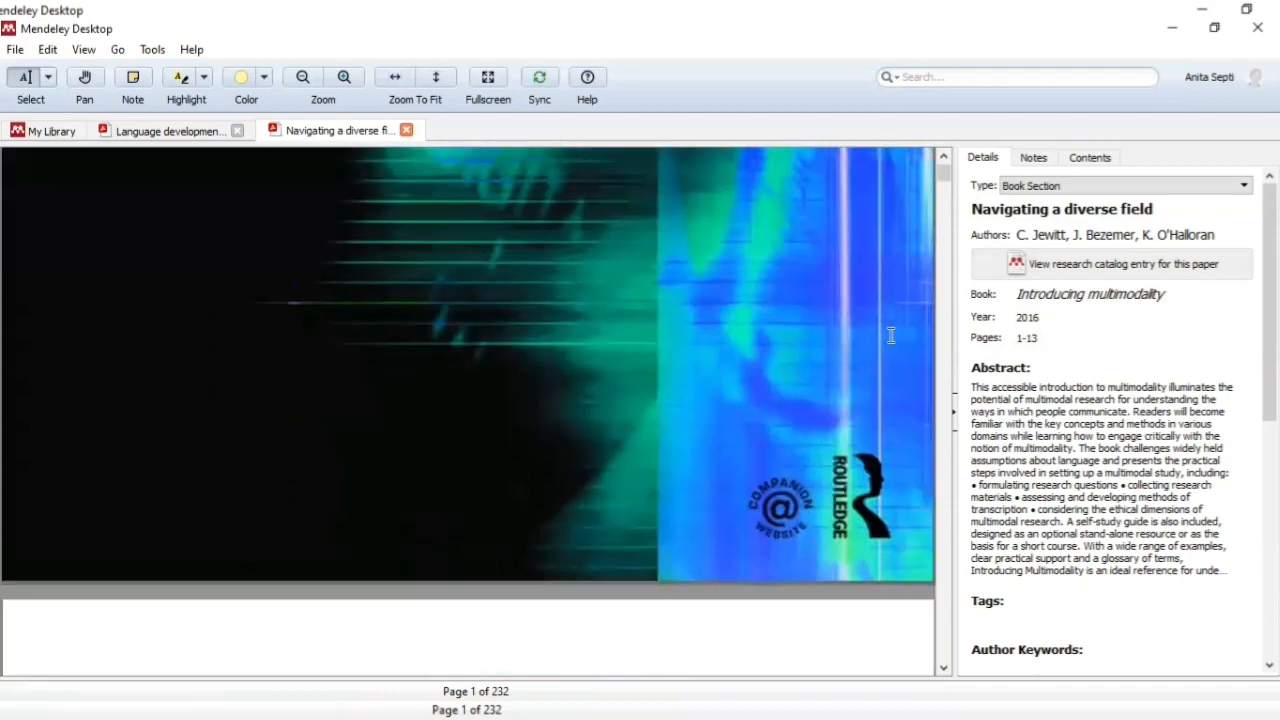
scroll(891, 335, down, 12)
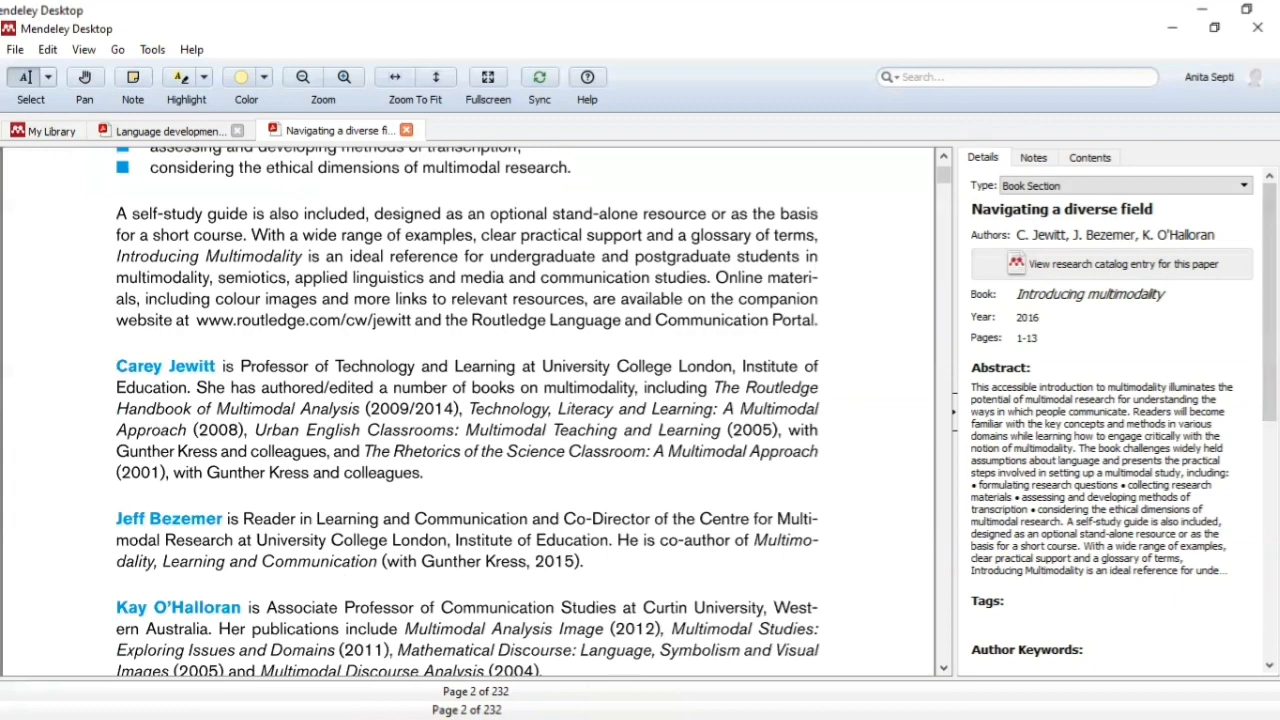
scroll(1110, 410, down, 5)
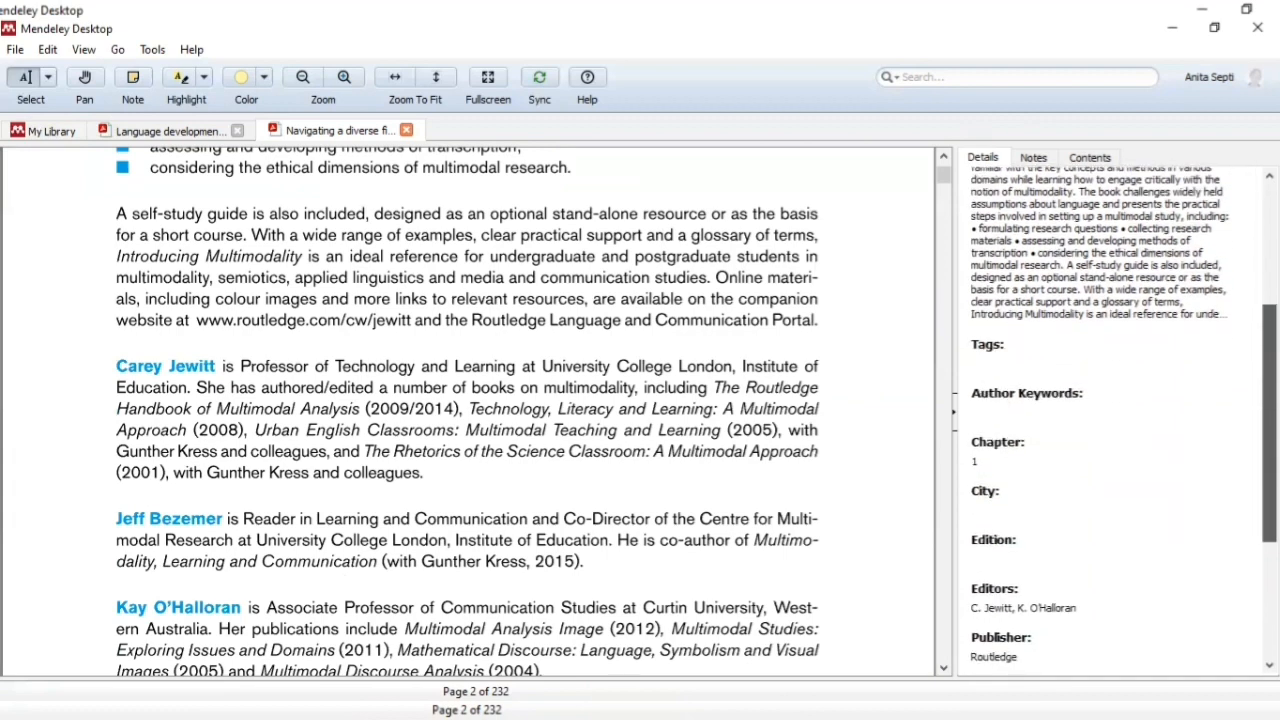
scroll(1237, 520, down, 4)
scroll(1222, 556, down, 1)
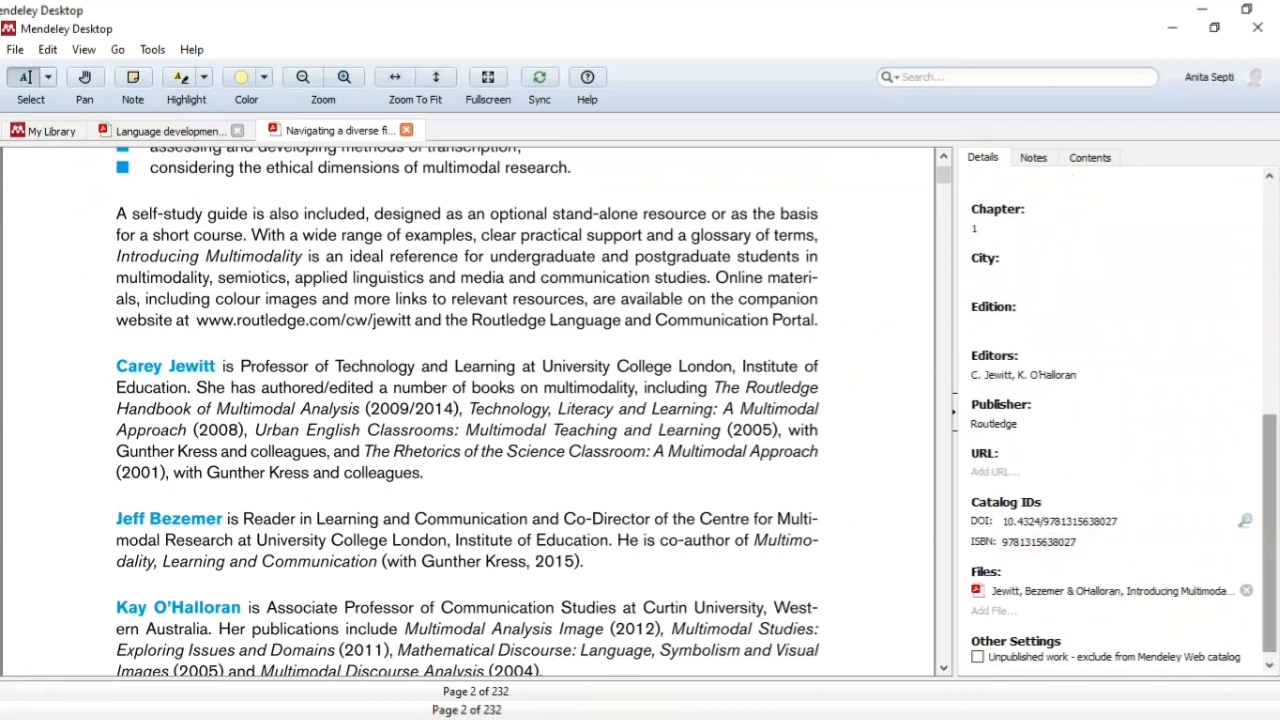
scroll(1110, 428, down, 1)
drag(1269, 538, 1269, 302)
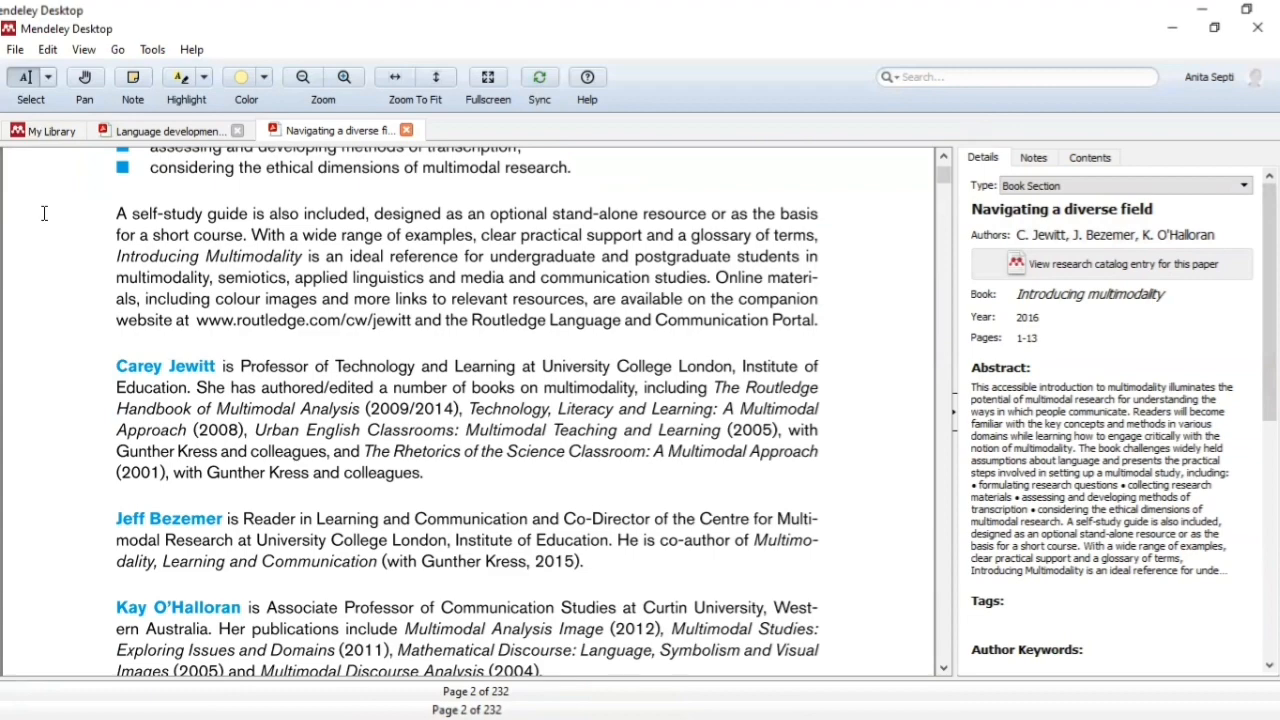
click(42, 138)
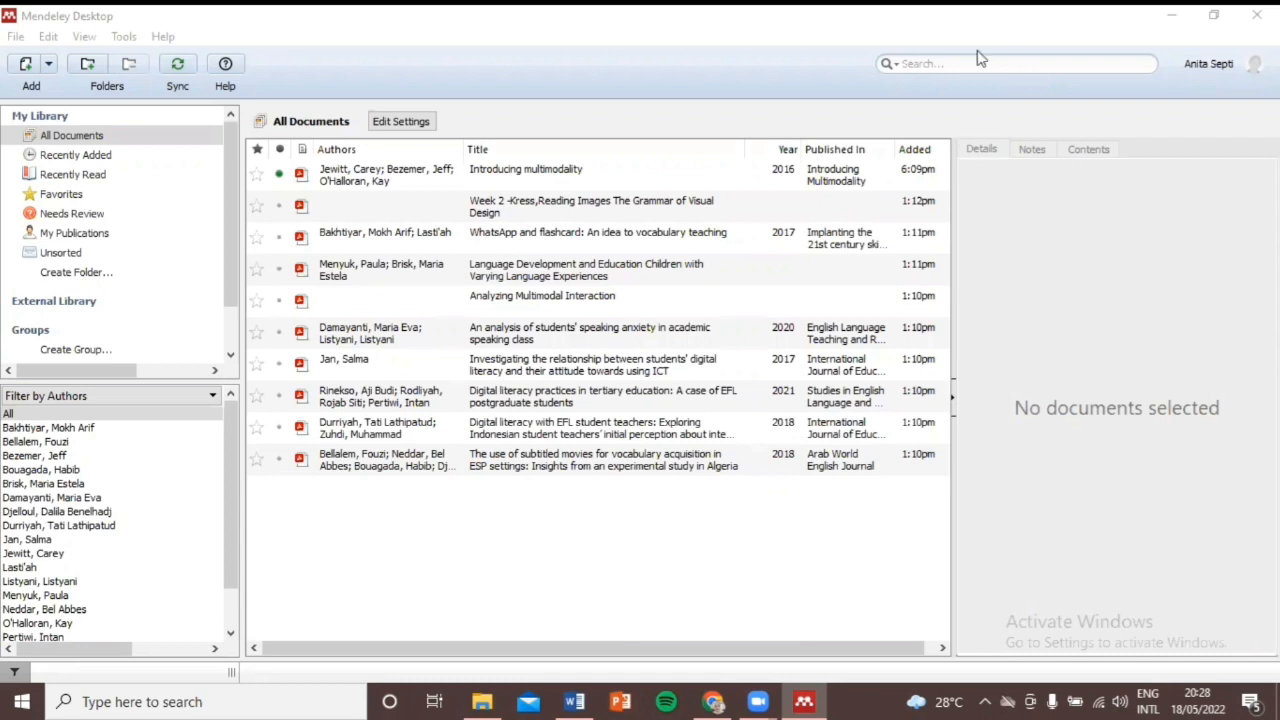
Step: Check Mendeley's MS Word plugin, switch to Word, and set the Mendeley citation style to American Psychological Association 7th edition
click(125, 37)
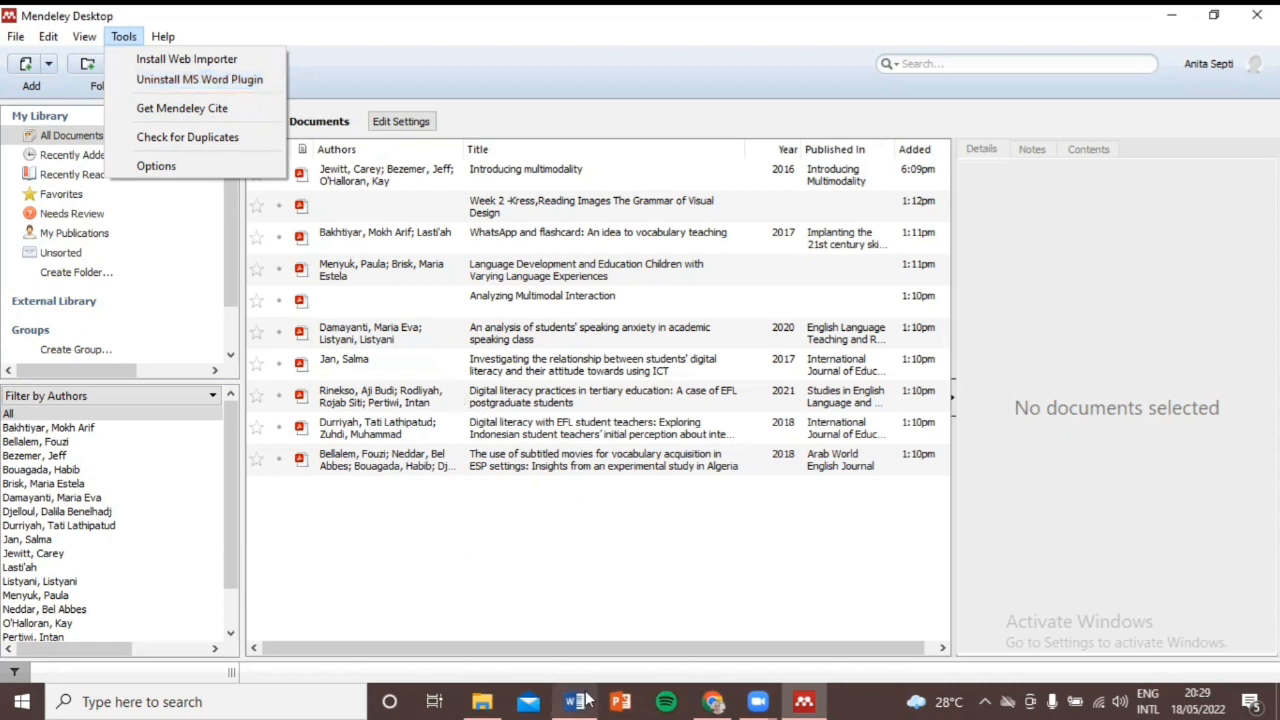
mouse_move(586, 700)
click(574, 634)
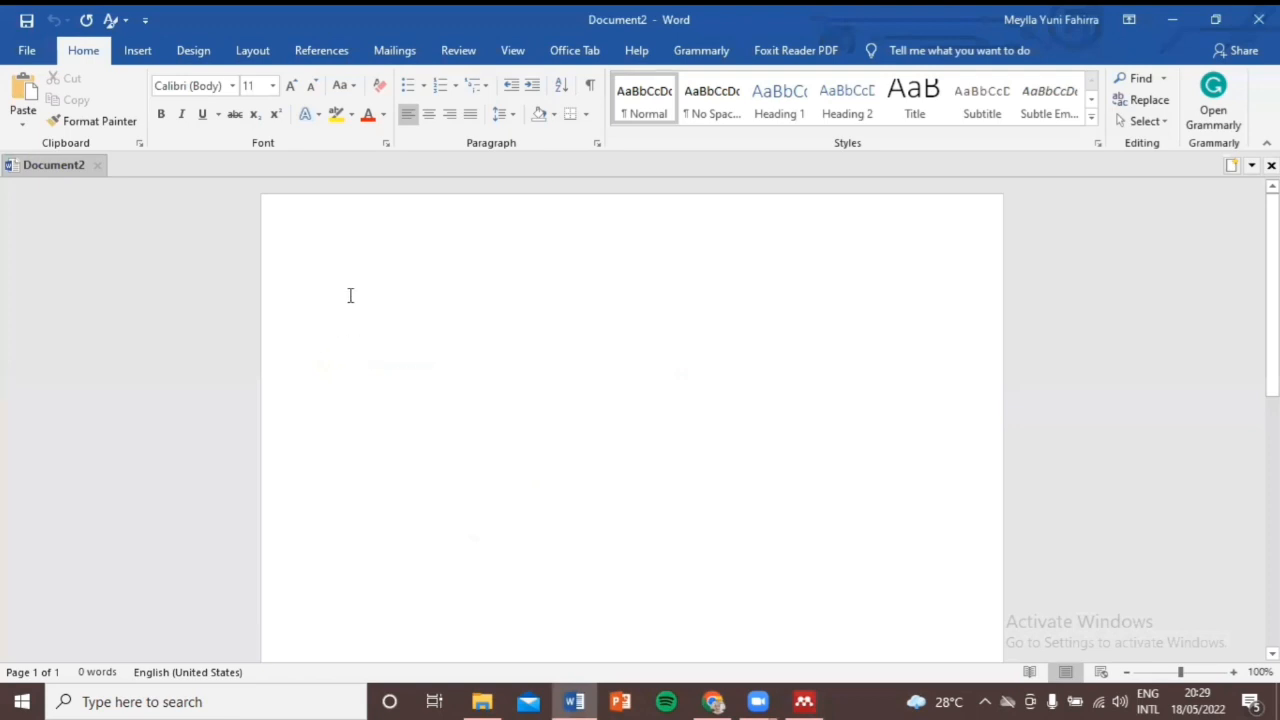
click(327, 52)
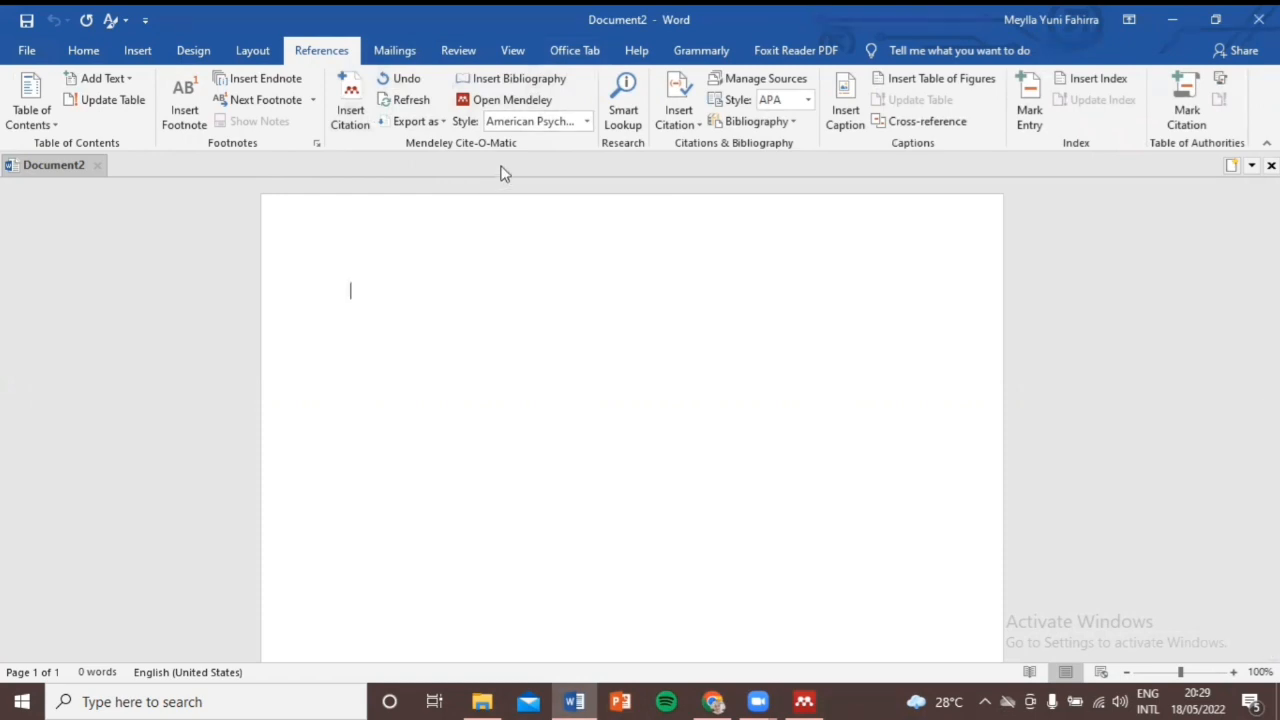
click(588, 122)
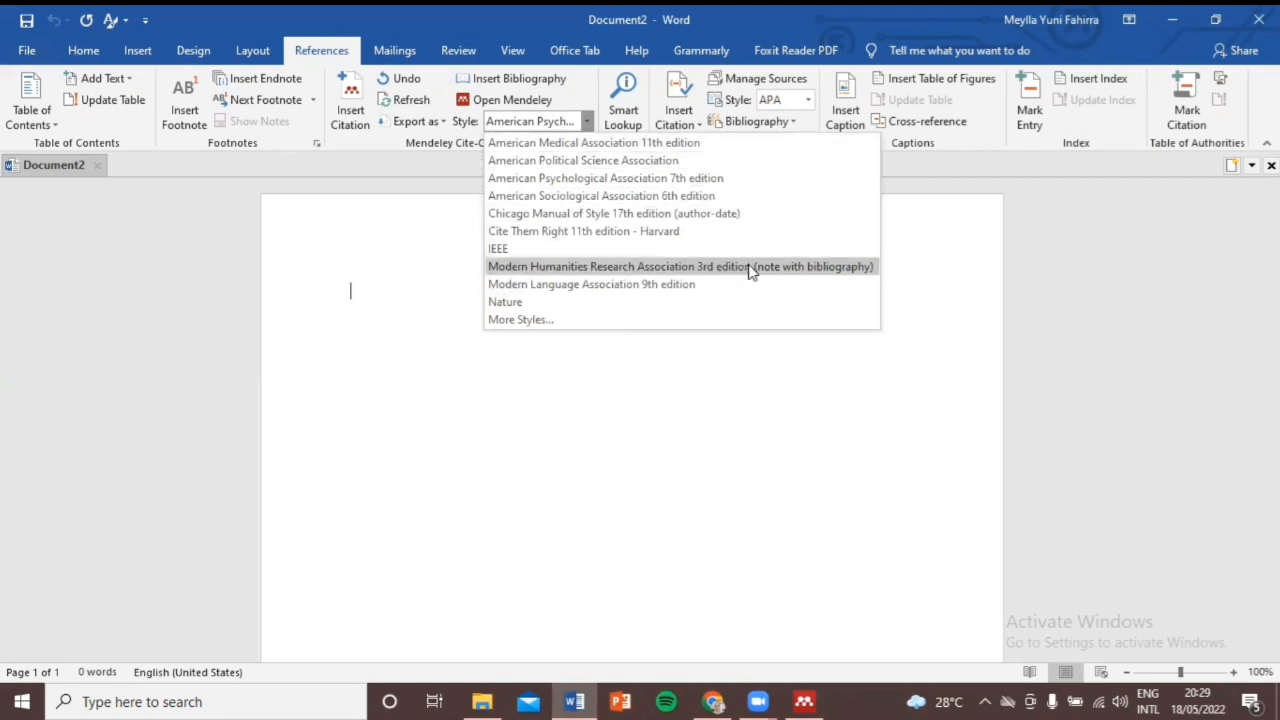
click(716, 187)
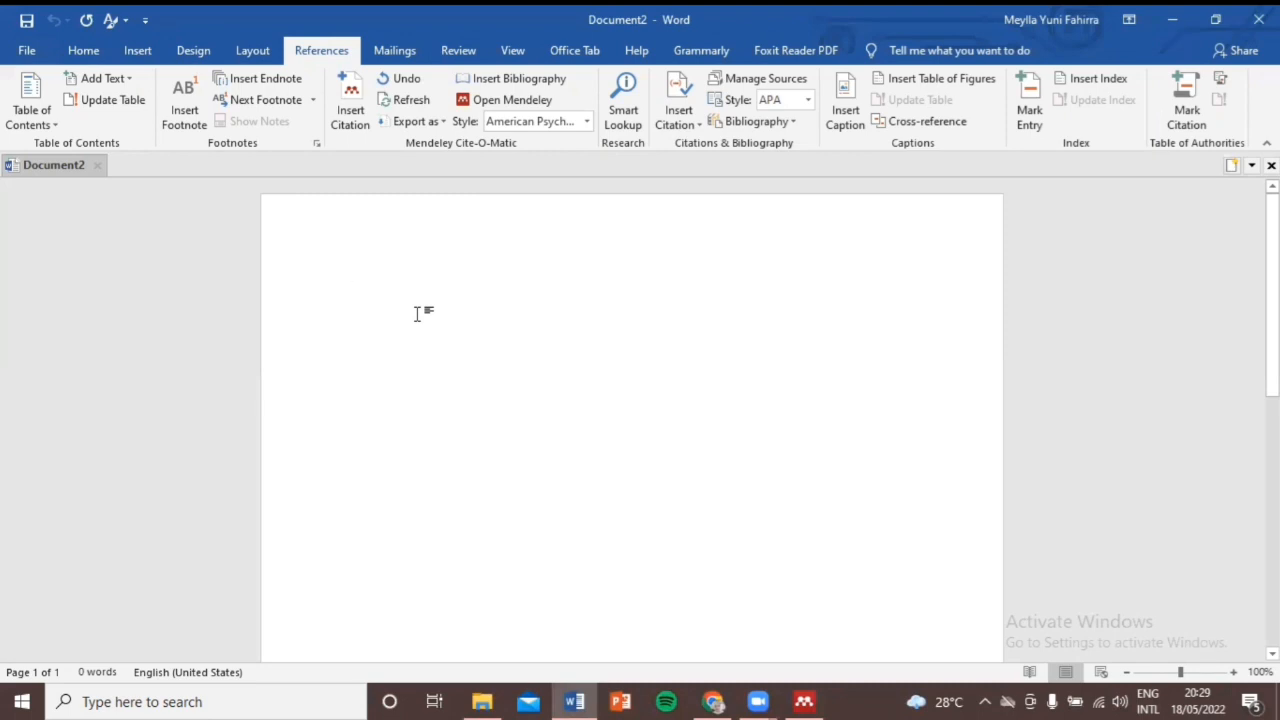
Step: Write "Foreign language anxiety was caused by three major factors: communication apprehension, test anxiety, and fear of negative evaluation" in the blank document
text(F)
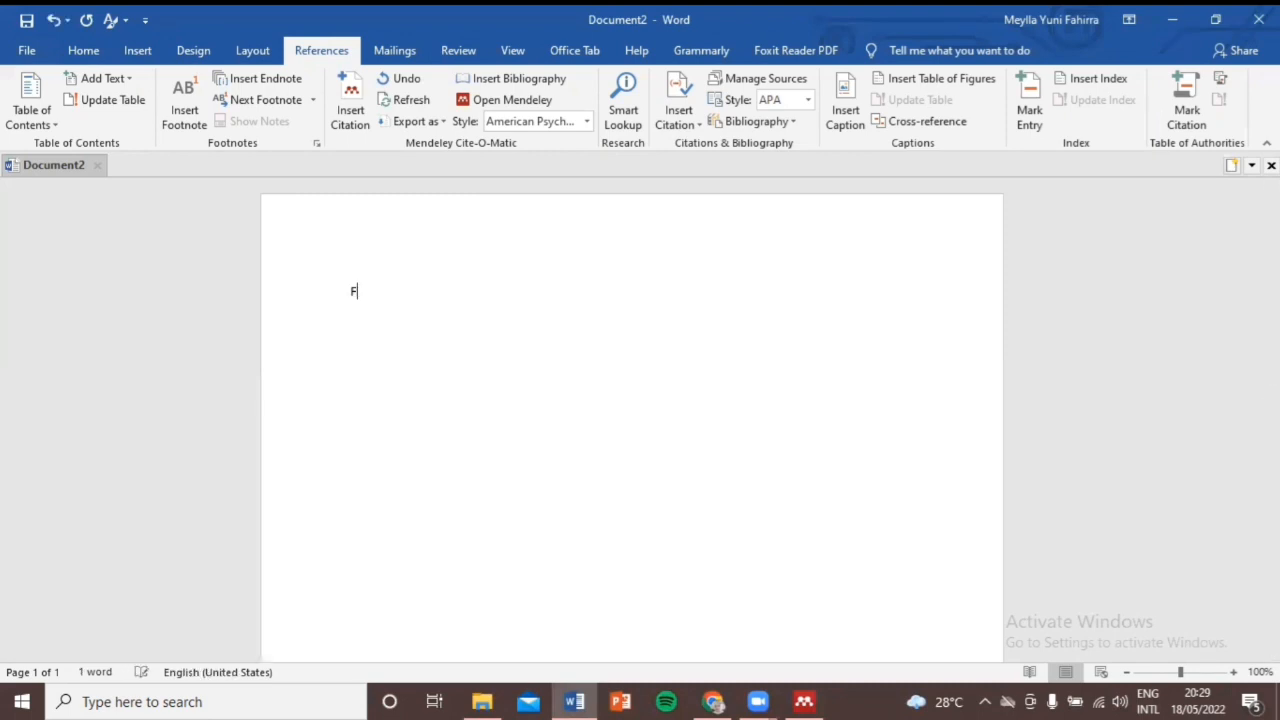
text(oreign language anxiety was caused )
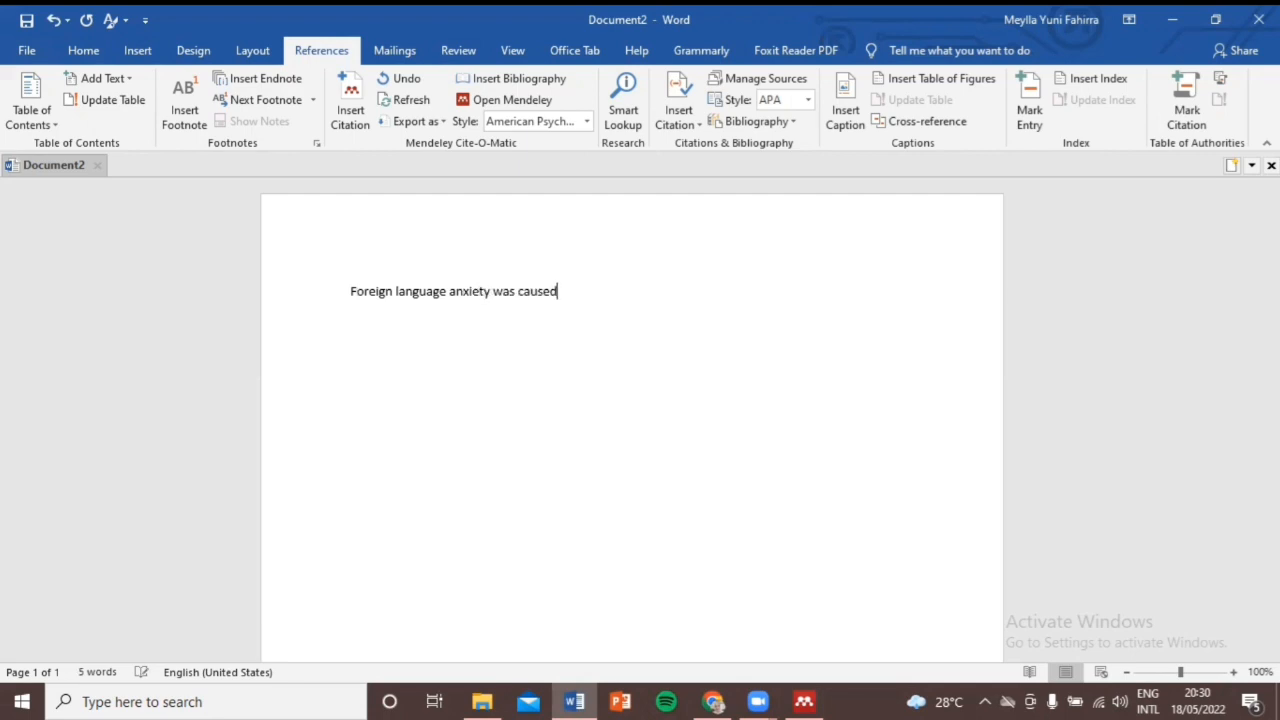
text(by three major factor)
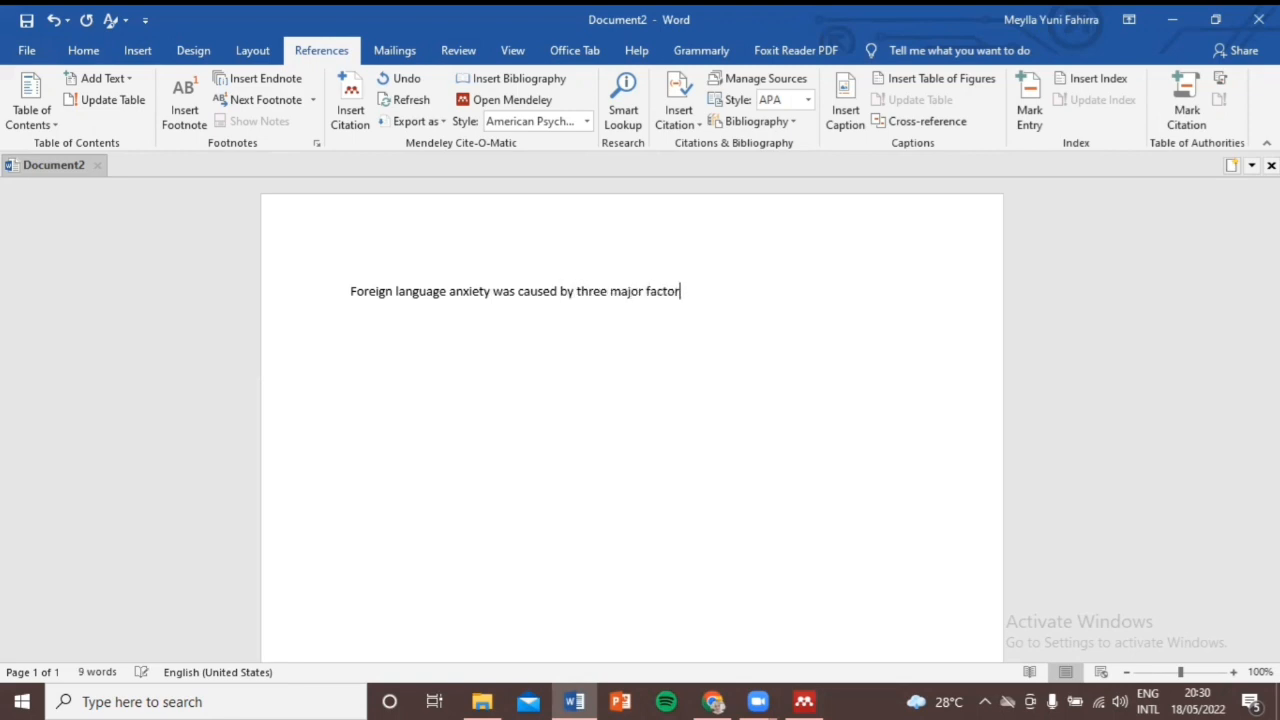
text(s: communic)
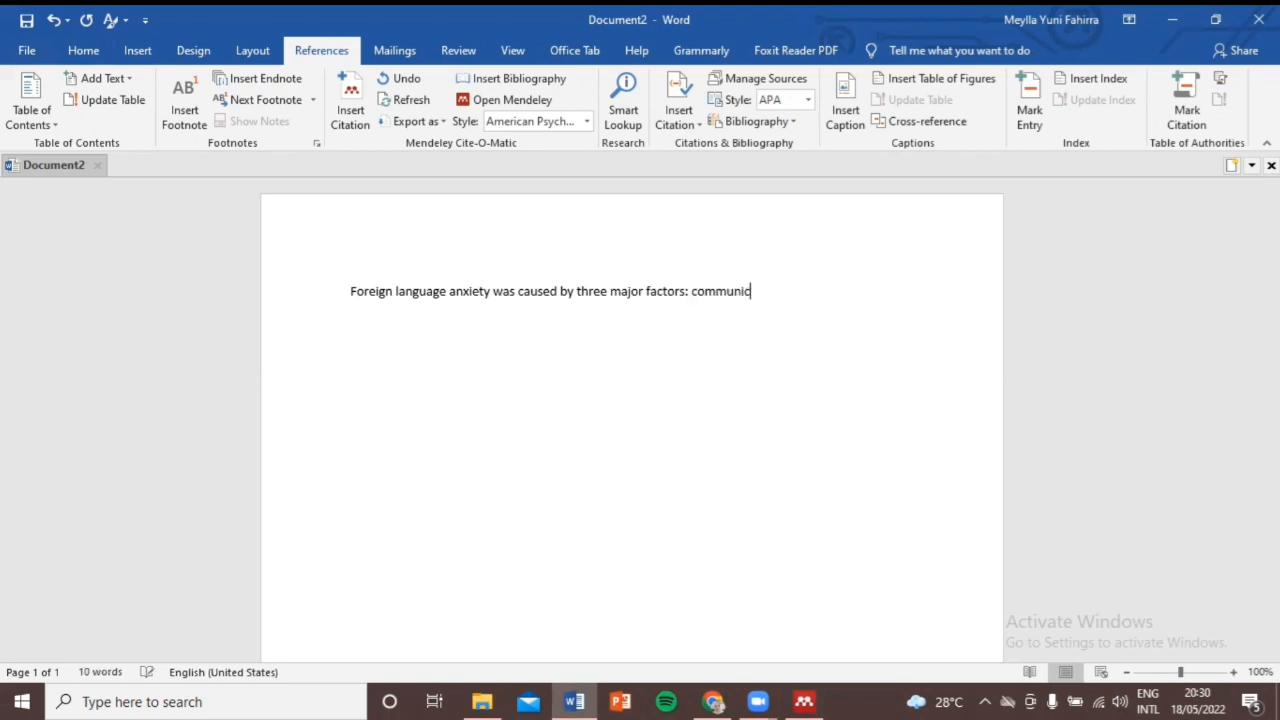
text(ation apprehension,)
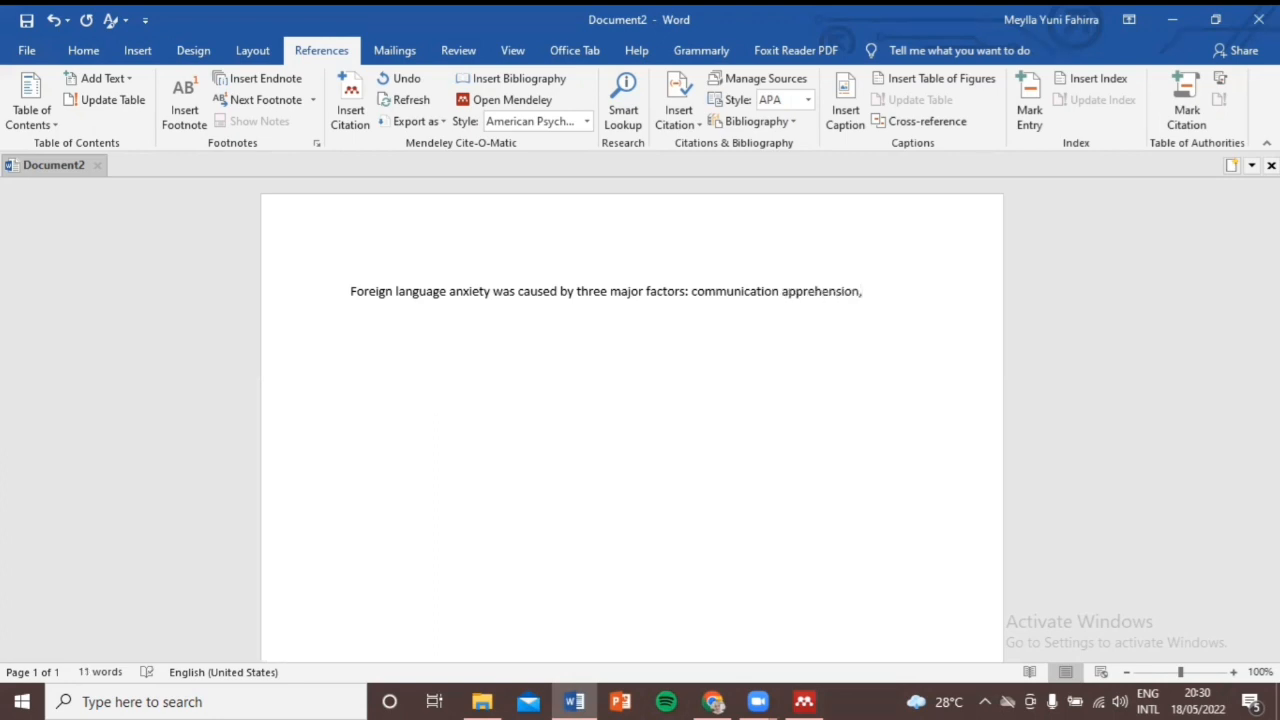
text( test anxiety, and fear )
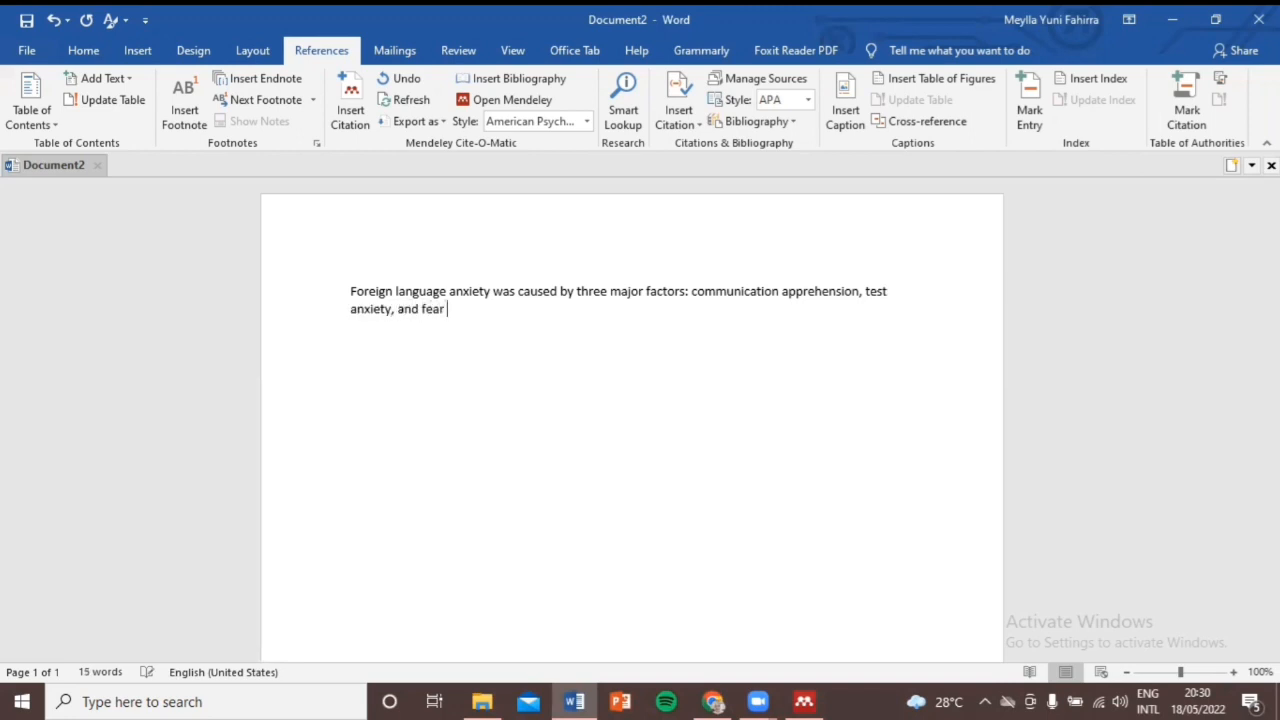
text(of negative evaluation)
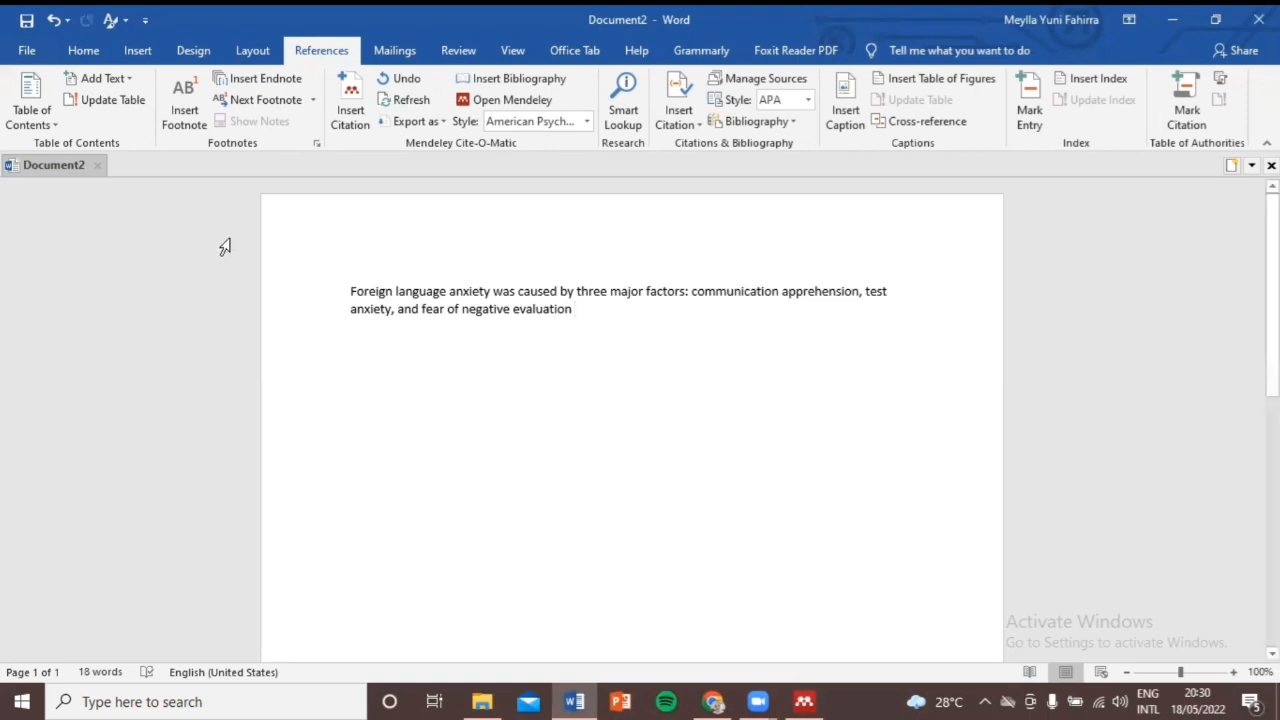
Step: Cite "An analysis of students' speaking anxiety in academic speaking class" from the Mendeley library after the sentence, ending it with a period
click(351, 118)
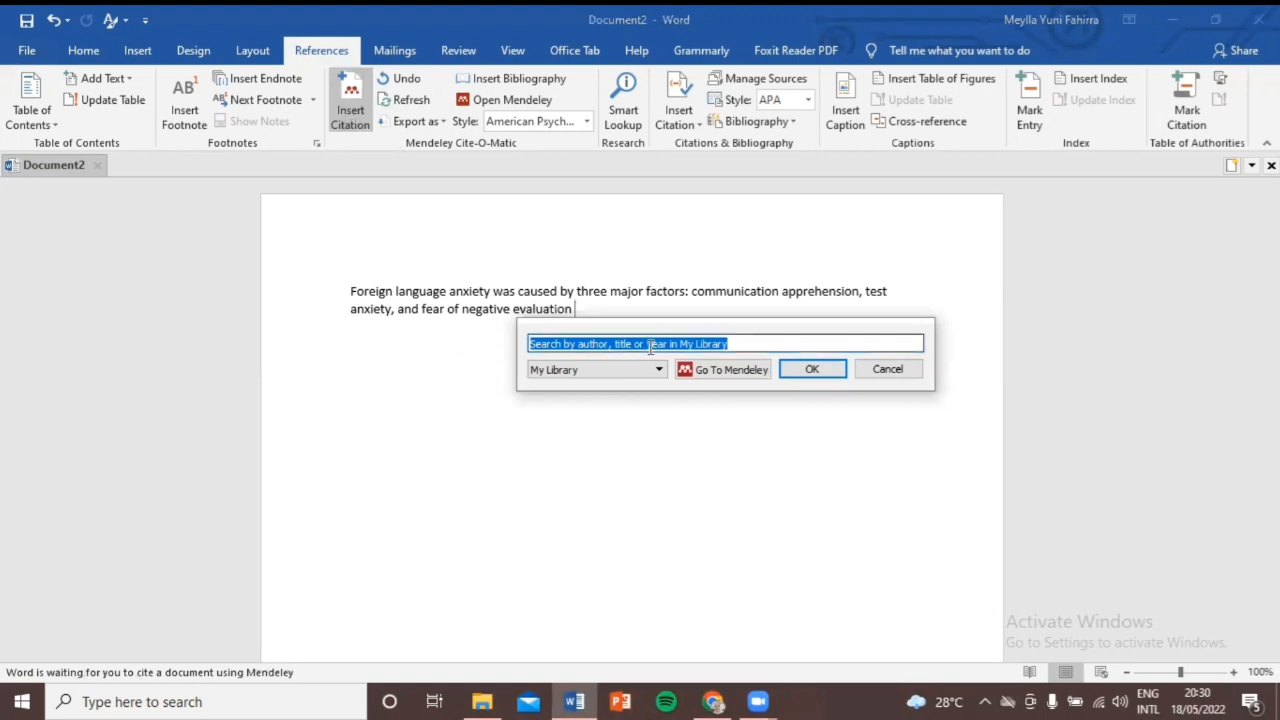
click(717, 378)
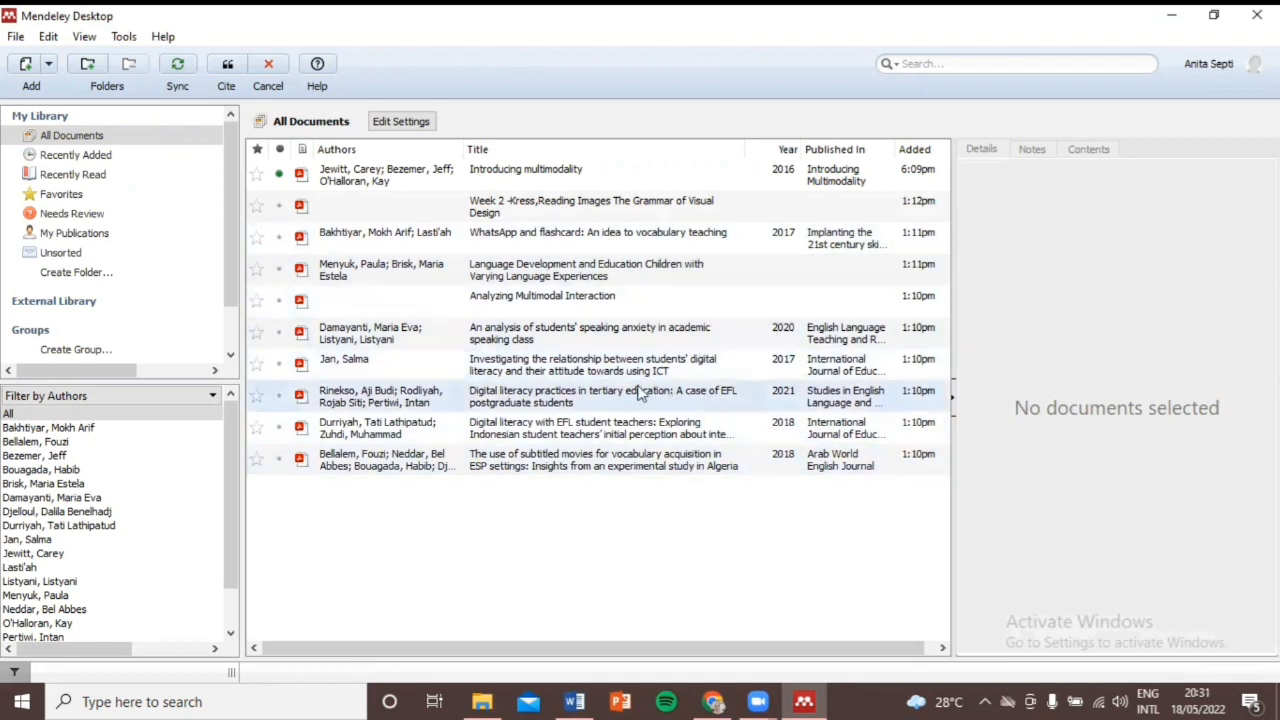
click(510, 343)
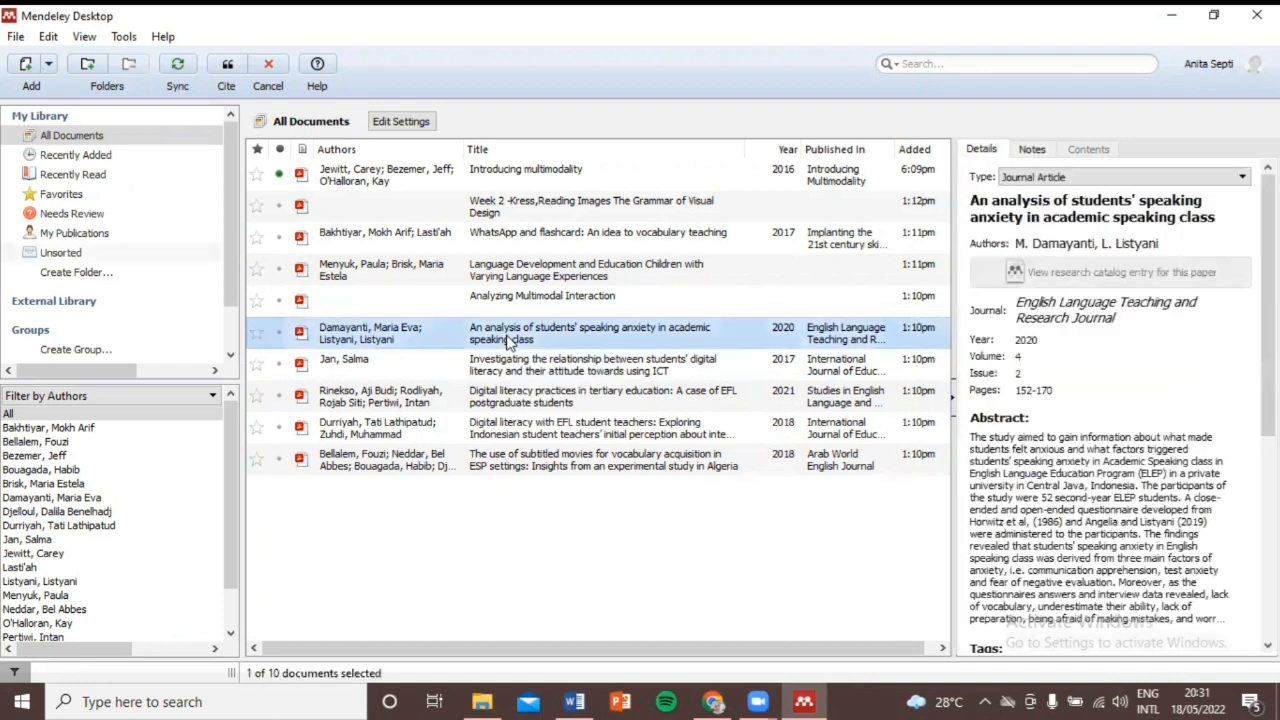
click(228, 66)
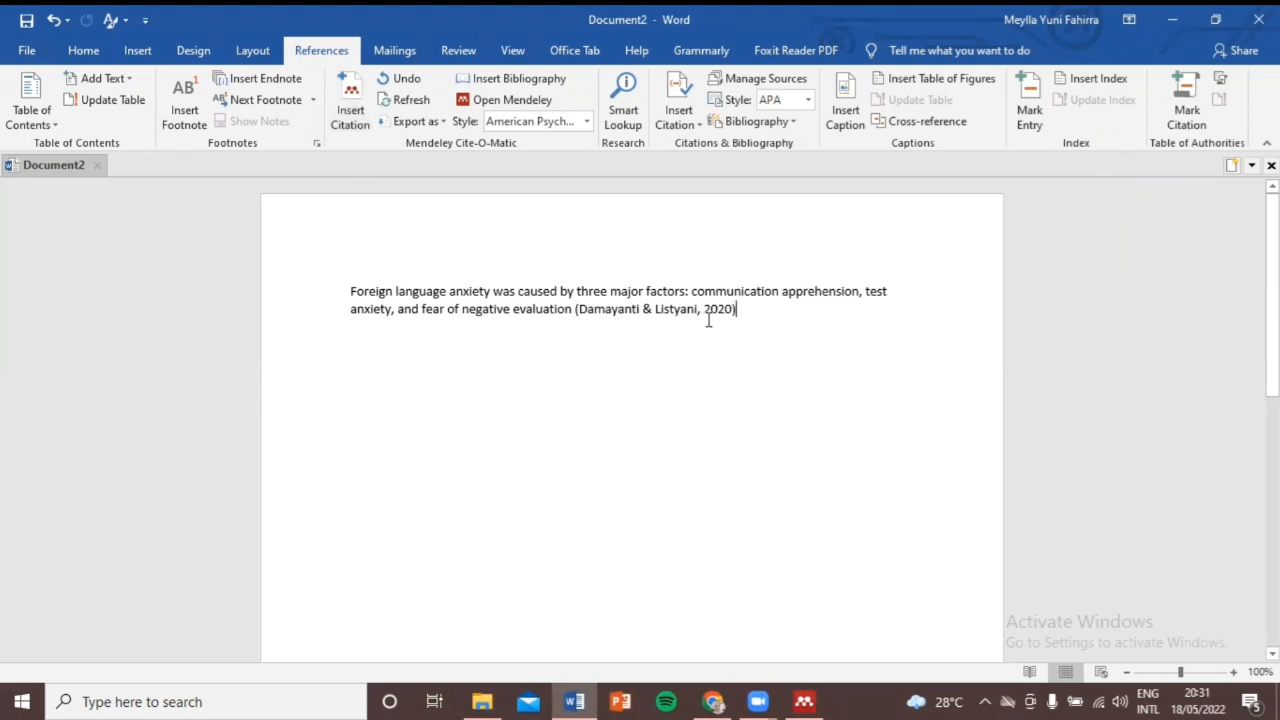
text(.)
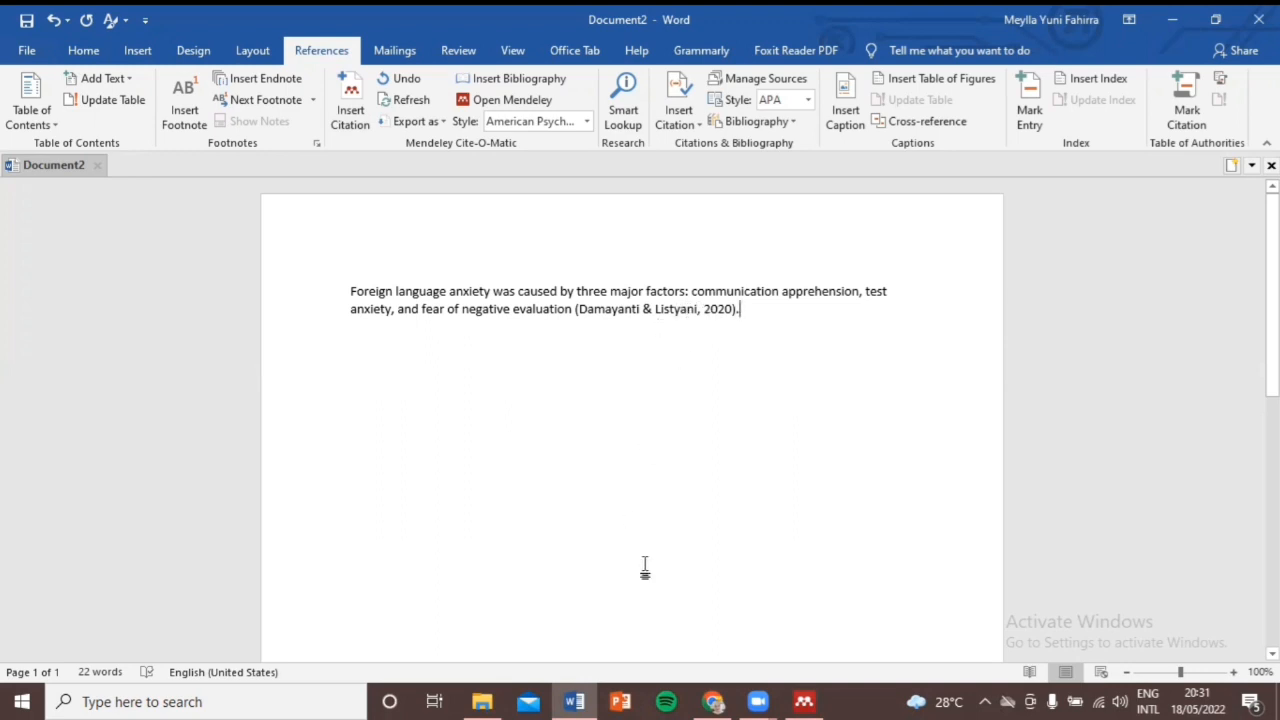
Step: Consult the Mendeley library, and in Word start a new paragraph with "According to", the subtitled-movies article's first author and "et al.,"
mouse_move(797, 699)
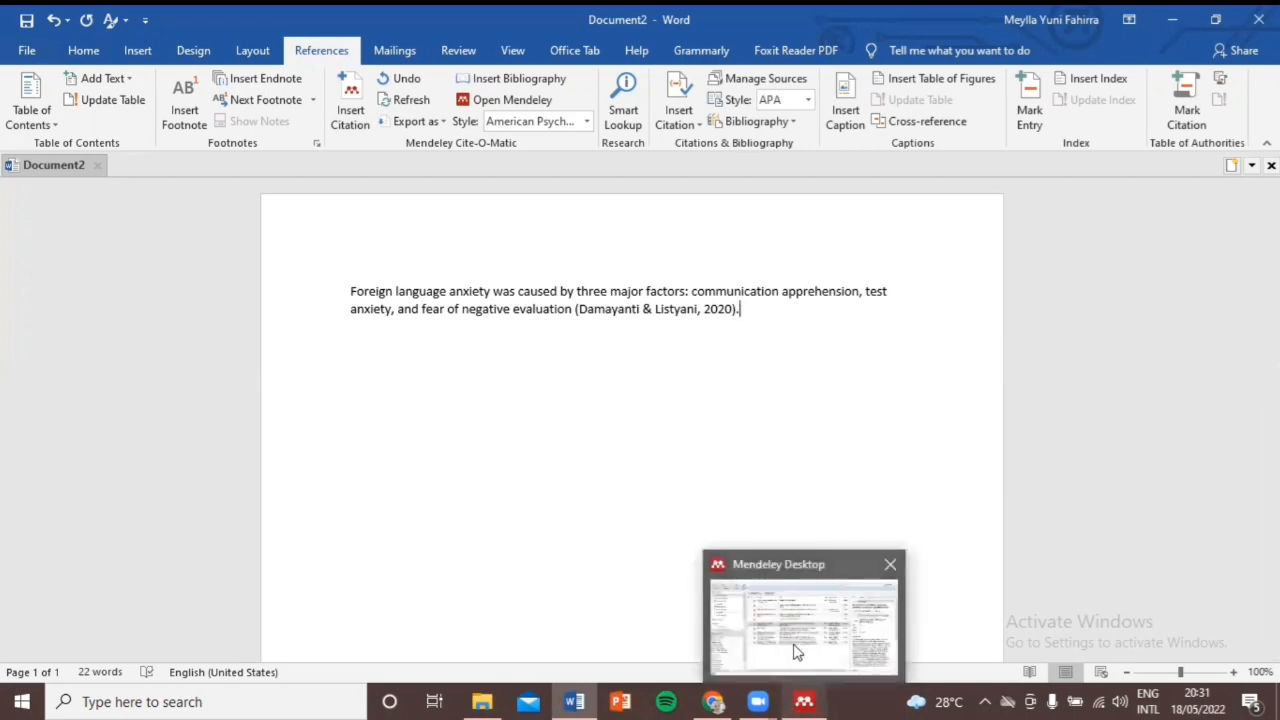
click(797, 650)
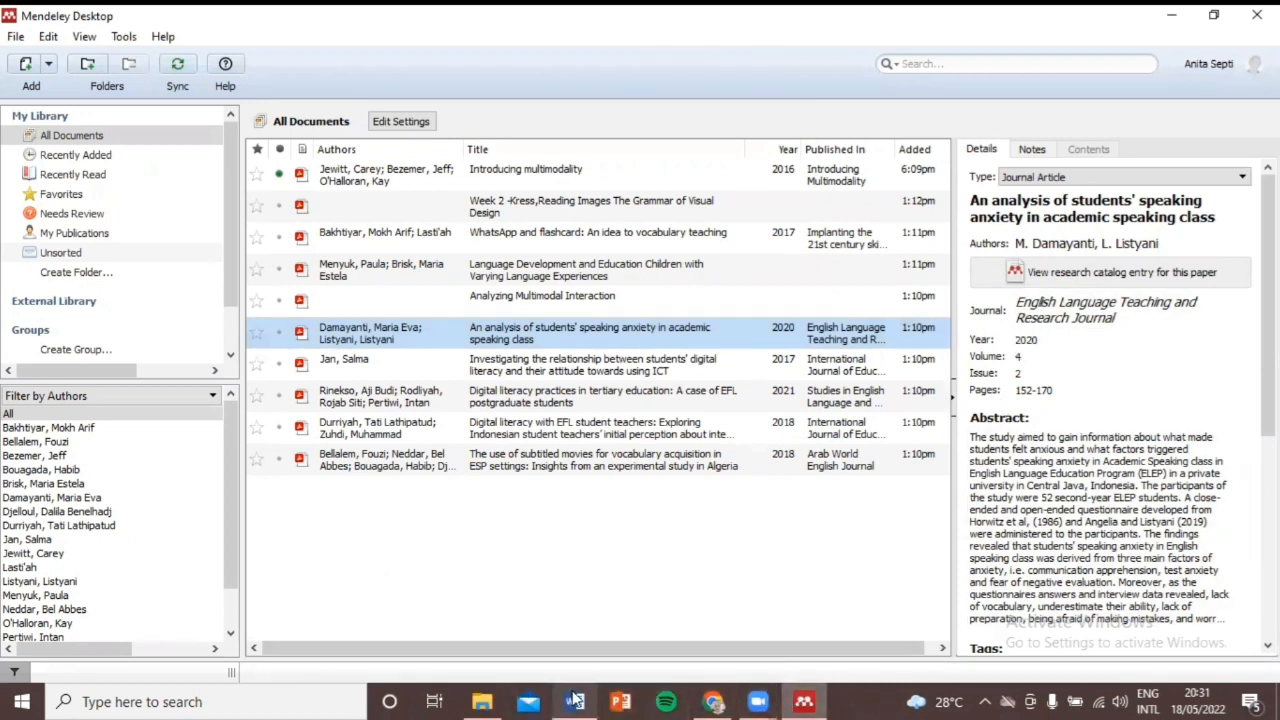
mouse_move(575, 700)
click(564, 648)
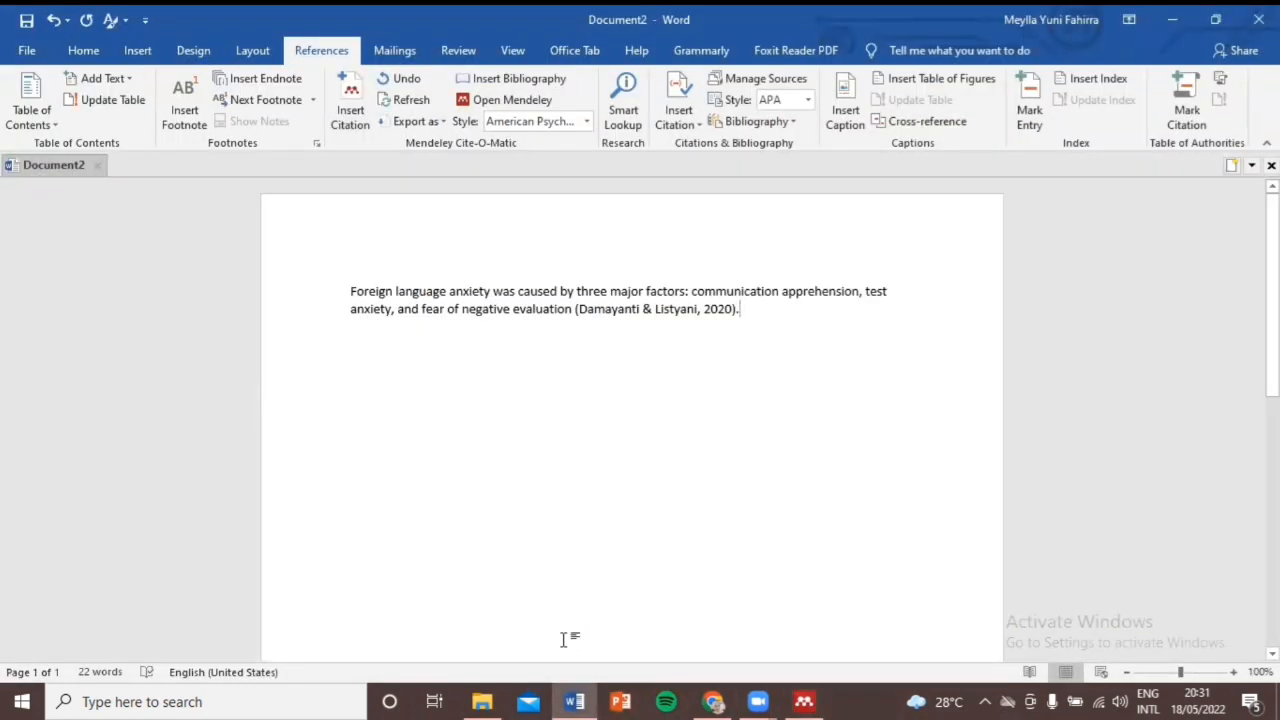
key(Return)
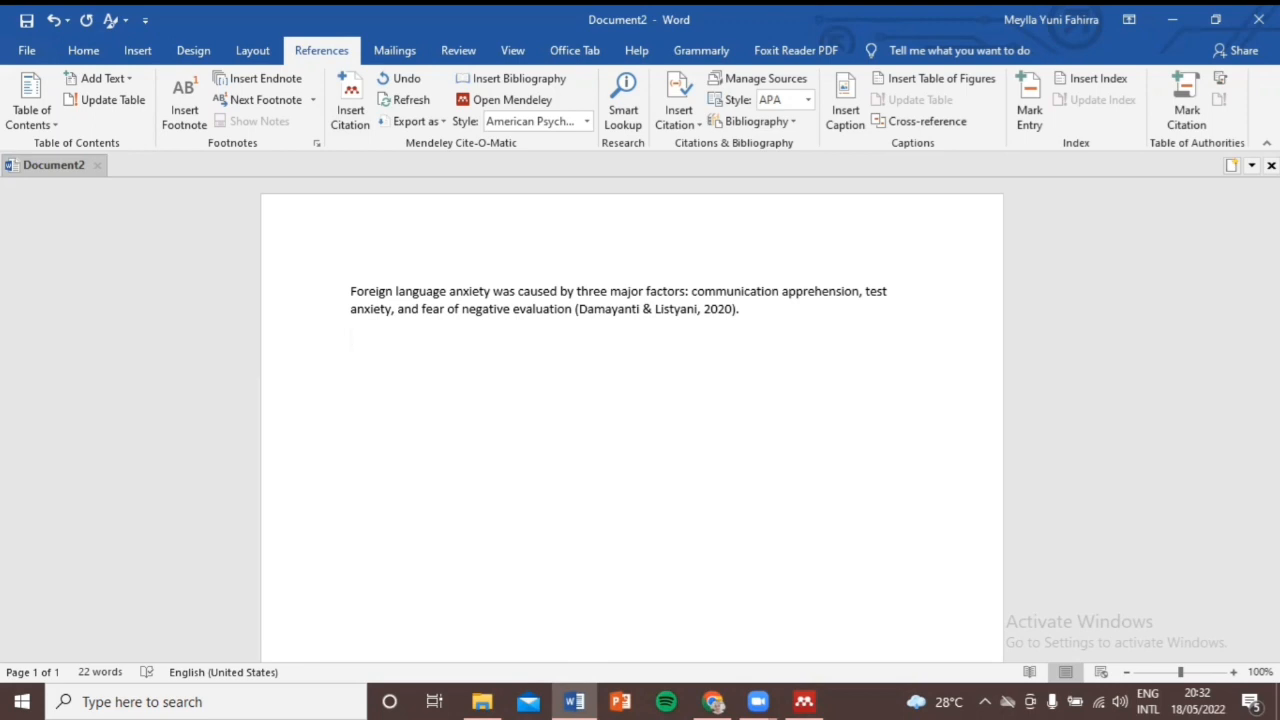
text(According to Bellalem et)
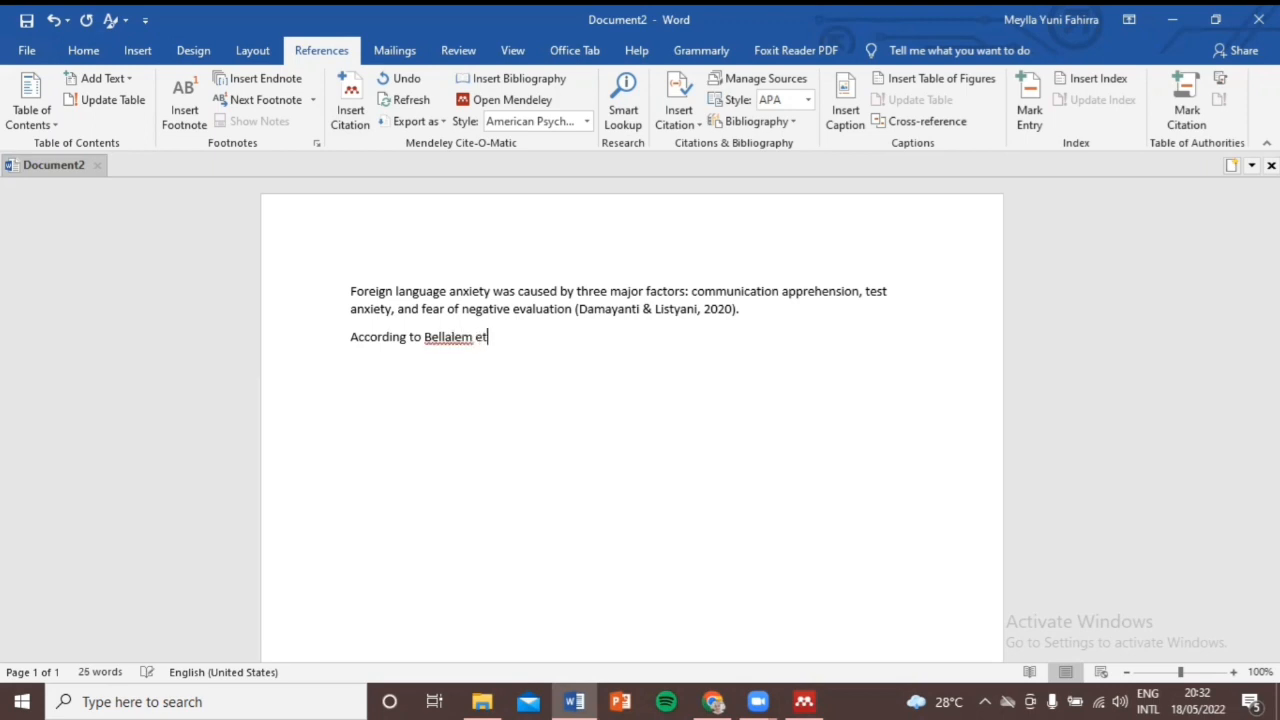
text( al.,)
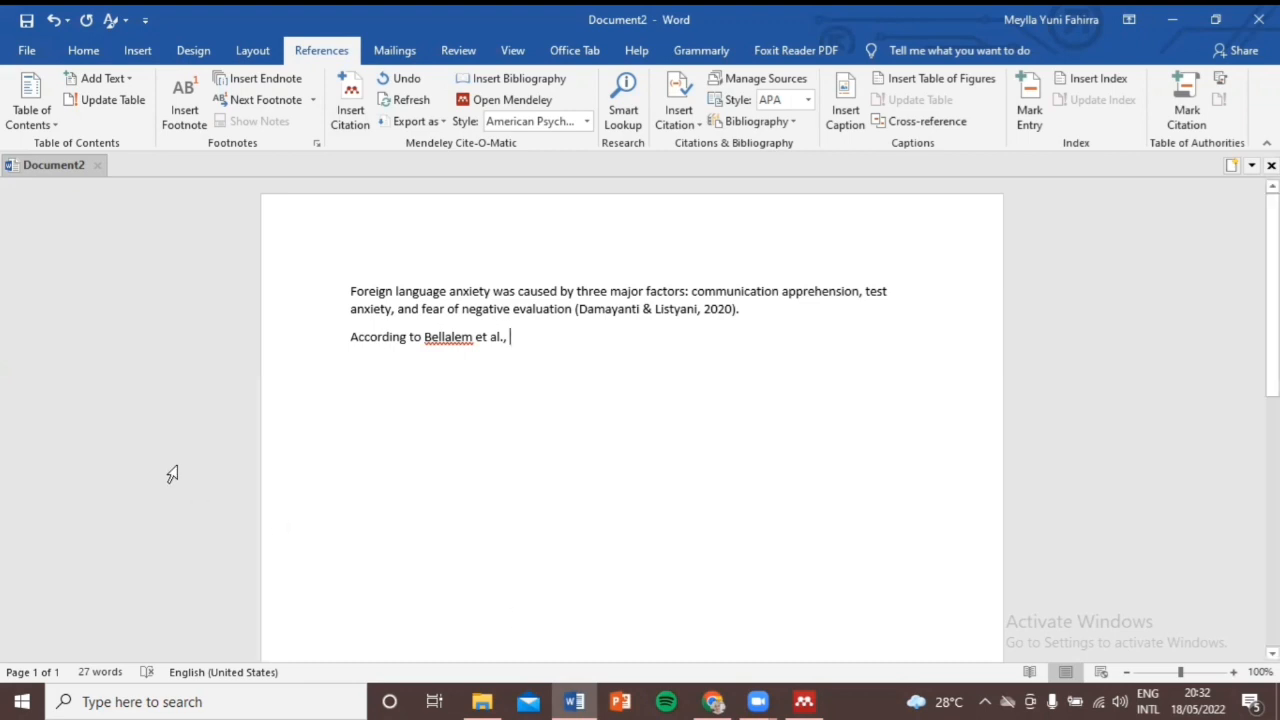
Step: Insert a Mendeley citation for the 2018 article on subtitled movies for vocabulary acquisition after "et al.,", with Suppress author enabled
click(348, 108)
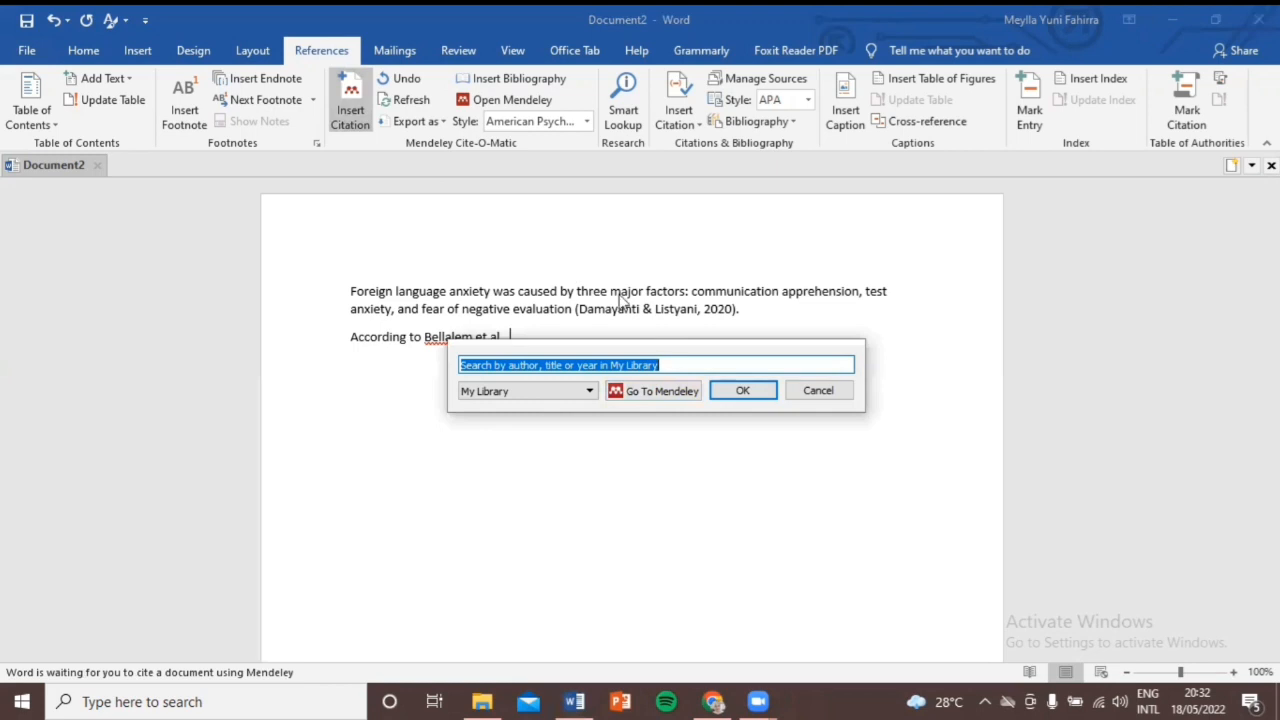
key(BackSpace)
text(bel)
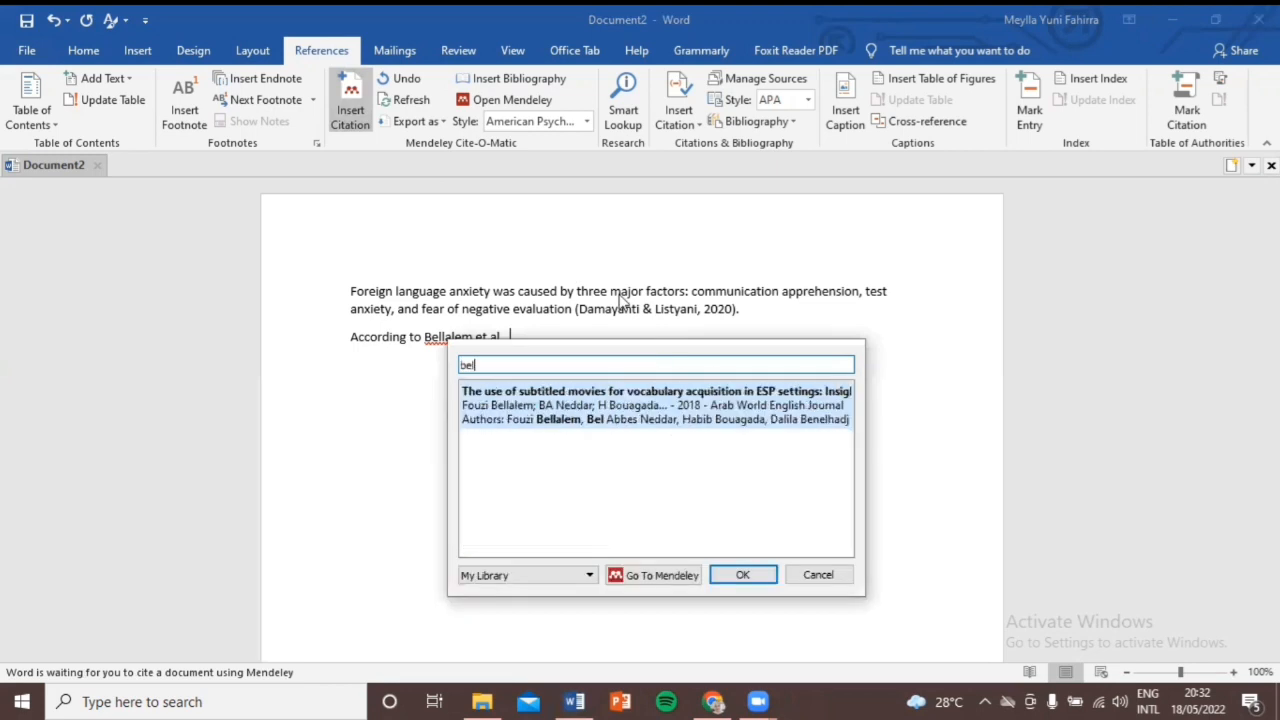
click(710, 420)
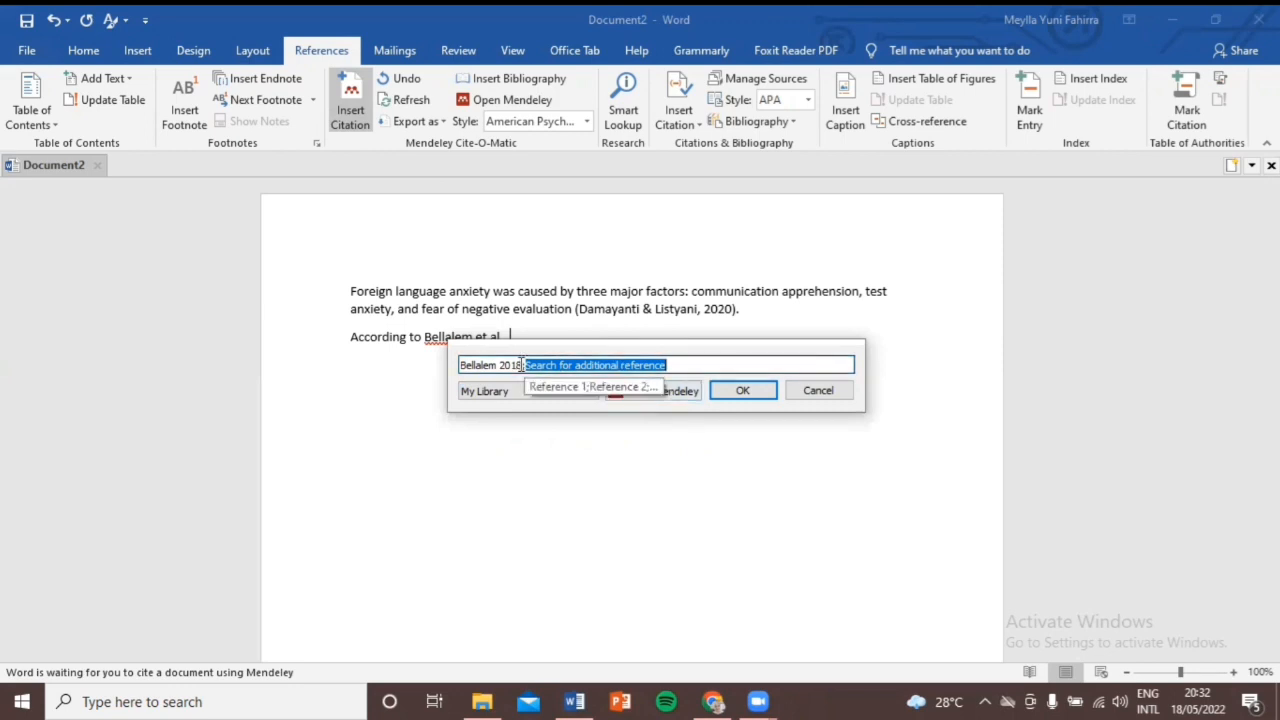
click(521, 364)
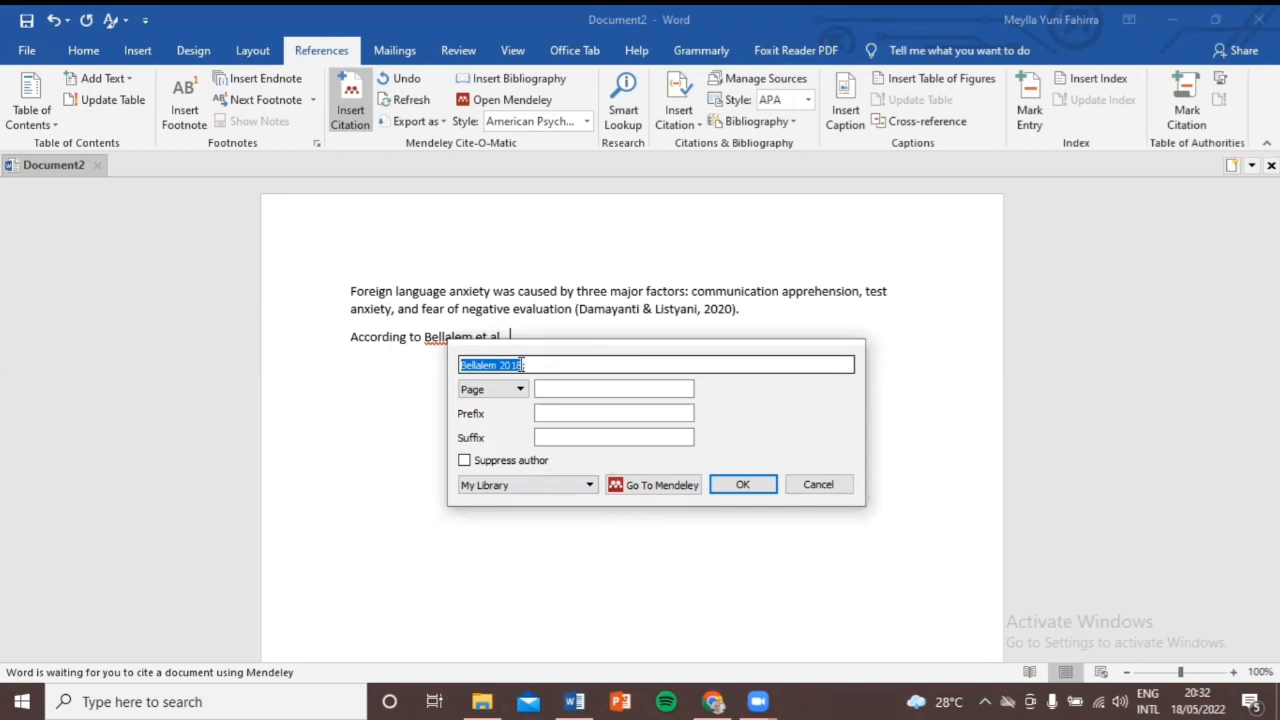
click(464, 461)
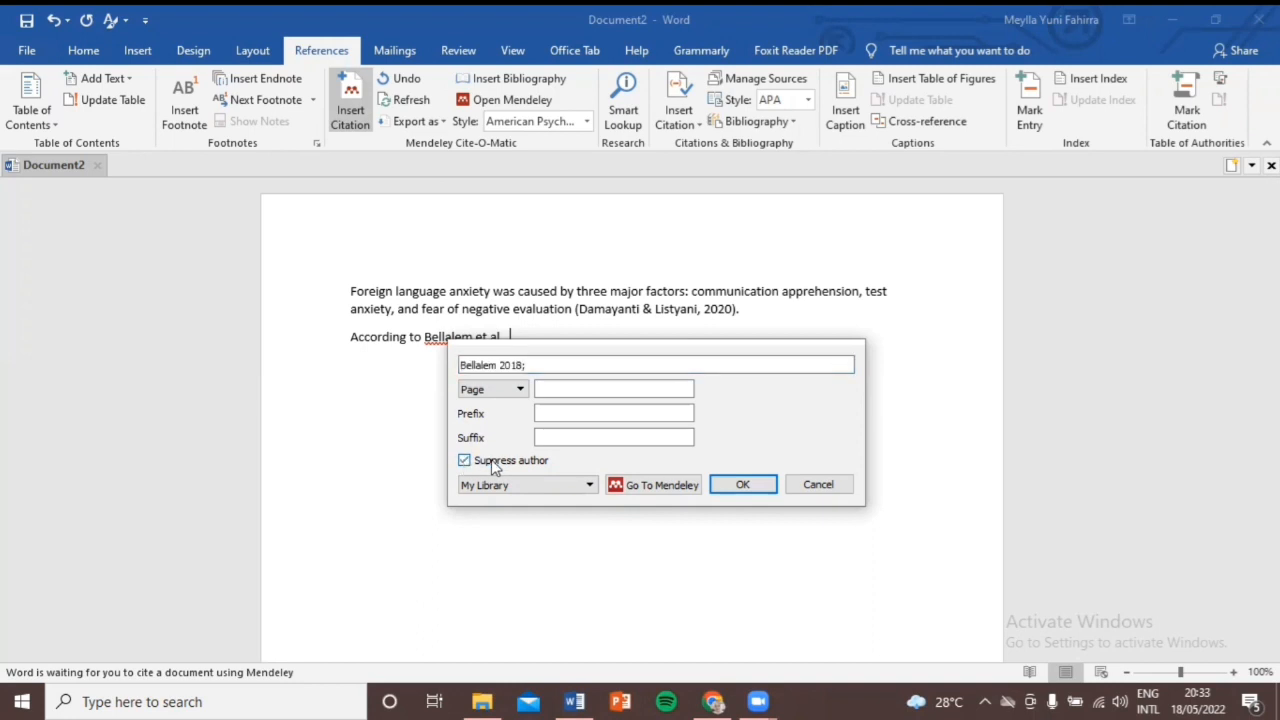
click(743, 485)
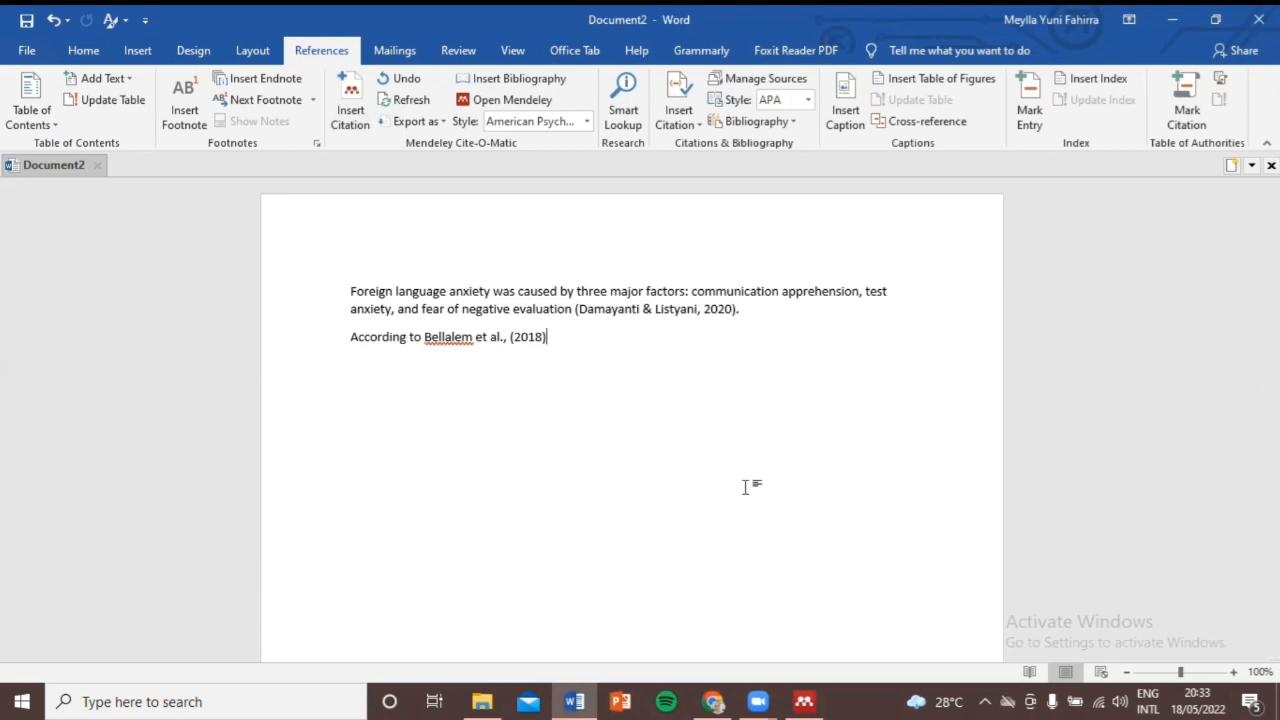
Step: Complete the second paragraph after the citation with "stated that the use of subtitled movies has a significant impact on the learners' vocabulary acquisition."
text(stat)
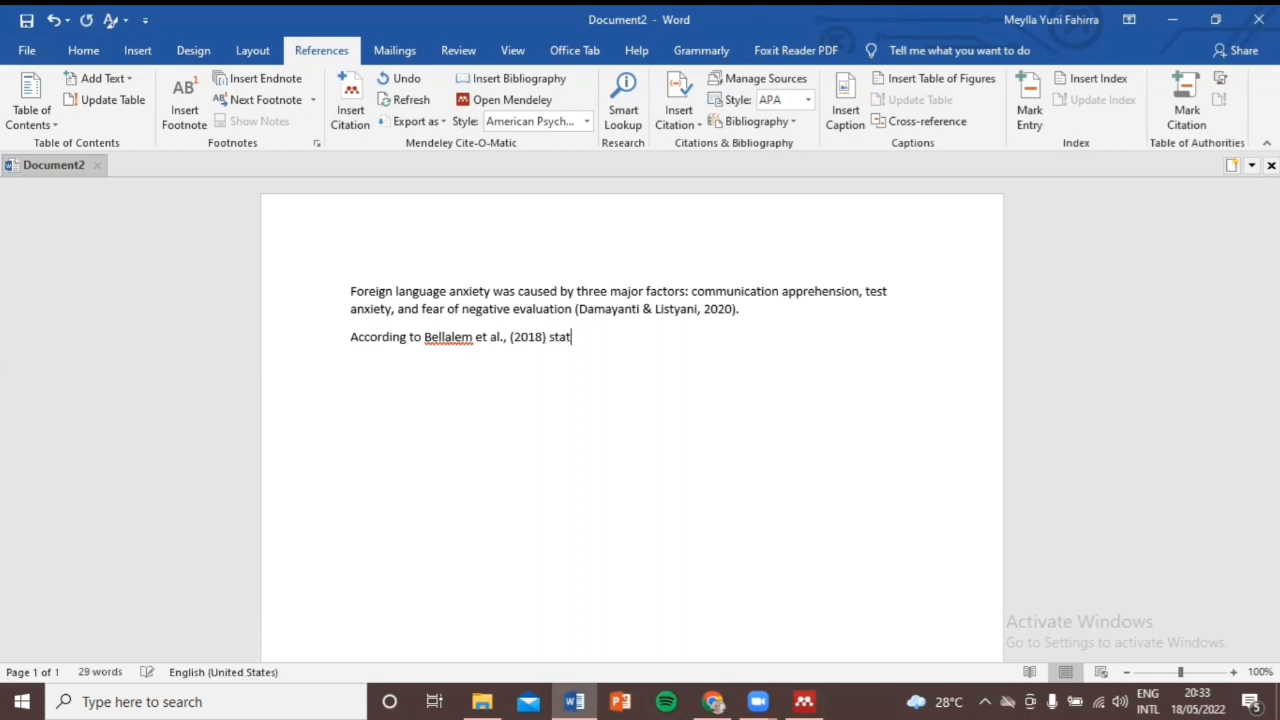
text(ed that the use of su)
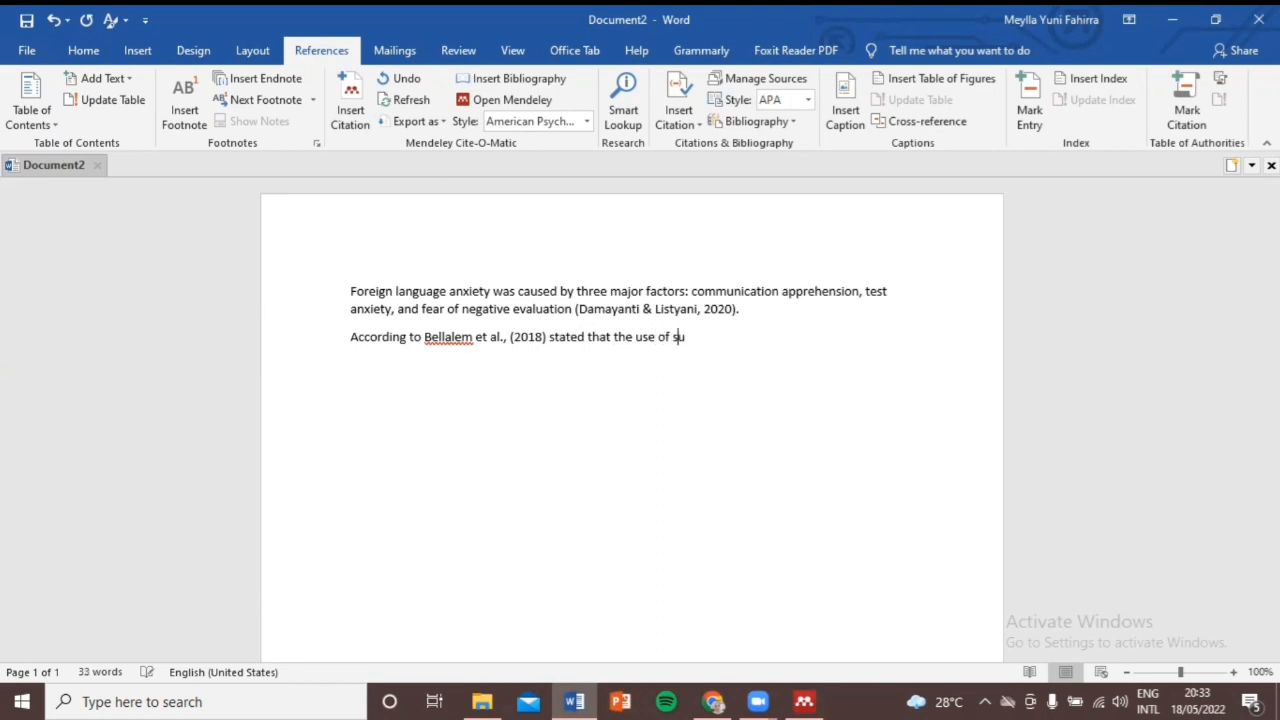
text(btitled movies has a )
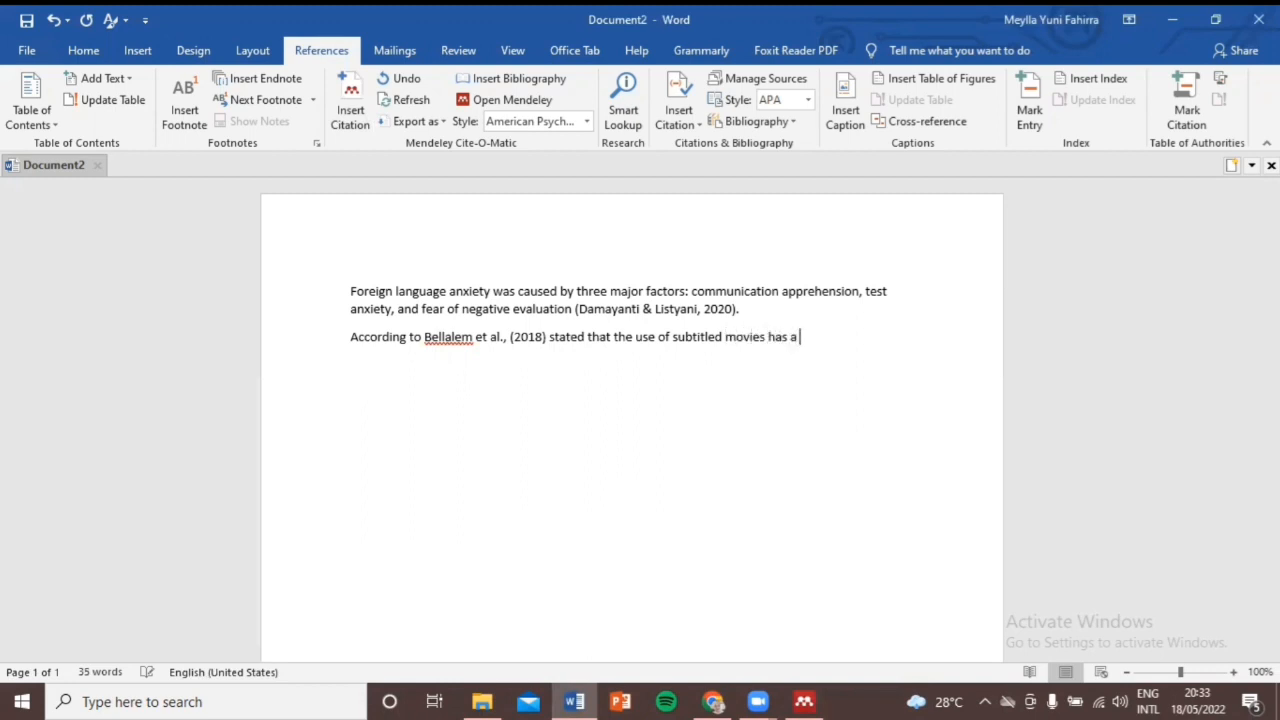
text(significant impact on the )
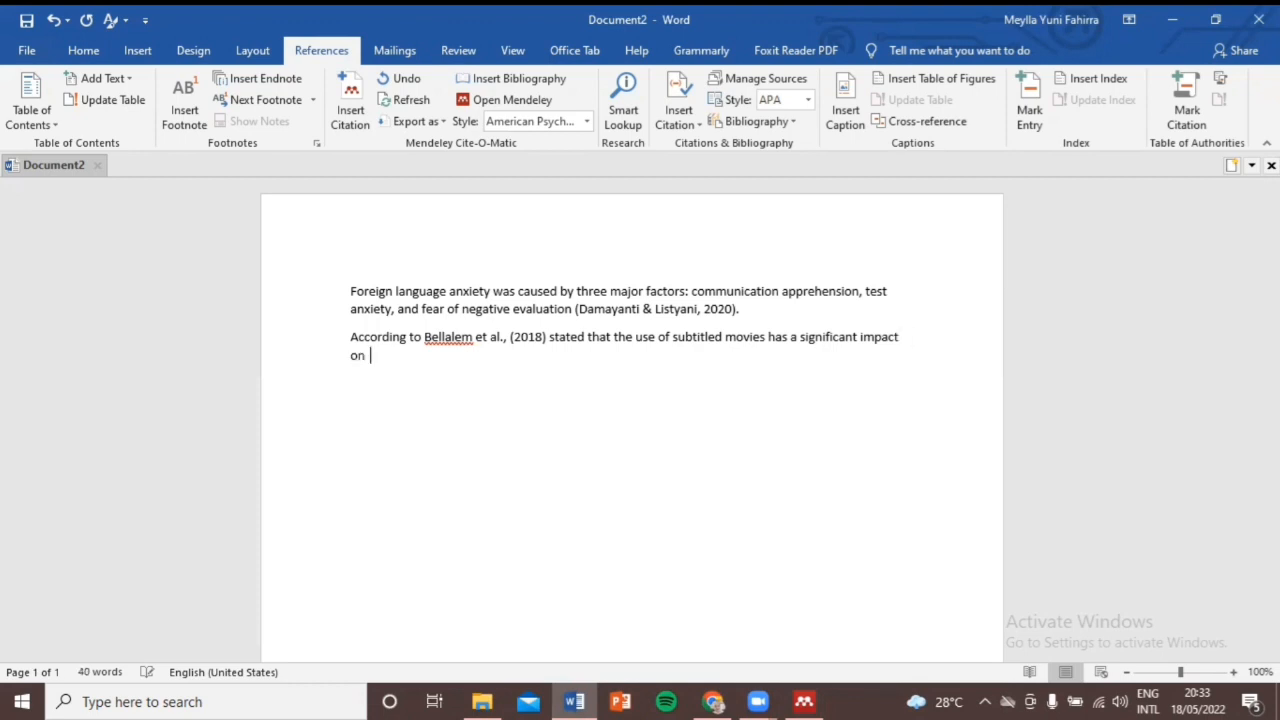
text(learners)
text(')
text( vicabular)
text(y)
key(Left)
key(Left)
key(Left)
key(Left)
key(Left)
key(Left)
key(Left)
key(Left)
key(BackSpace)
text(o)
key(Right)
key(Right)
key(Right)
key(Right)
key(Right)
key(Right)
key(Right)
key(Right)
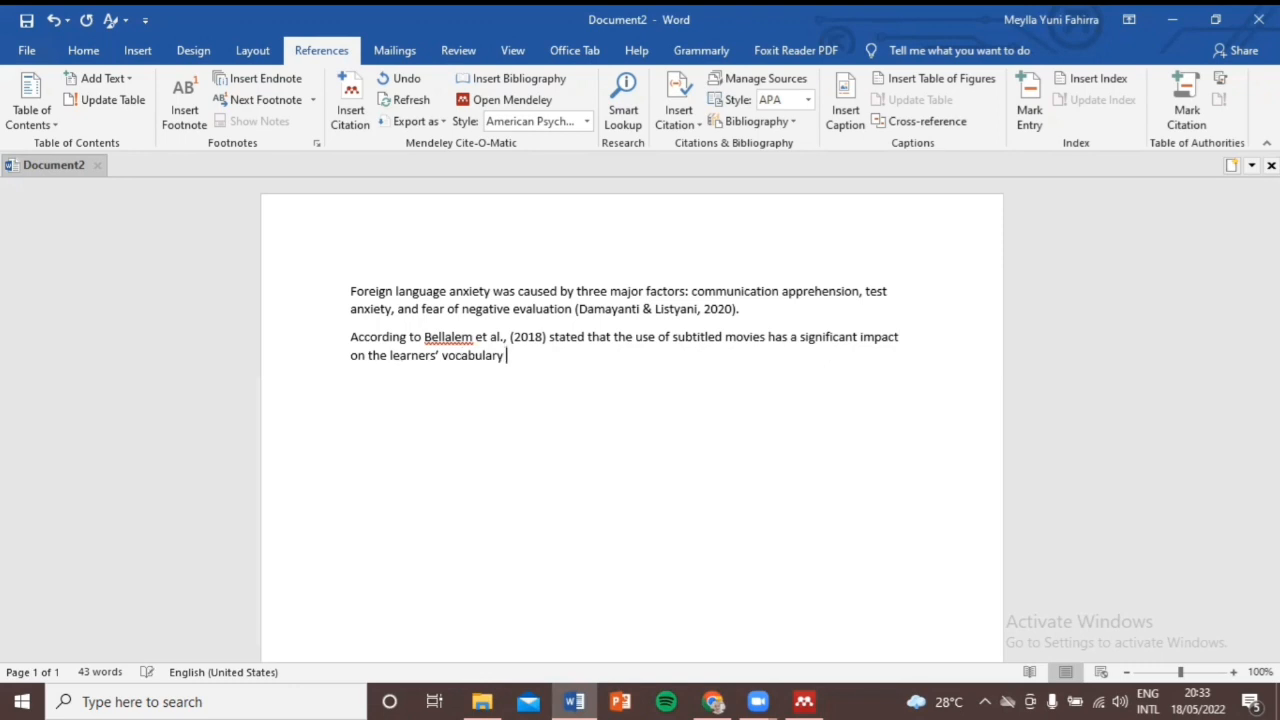
text(acquisition.)
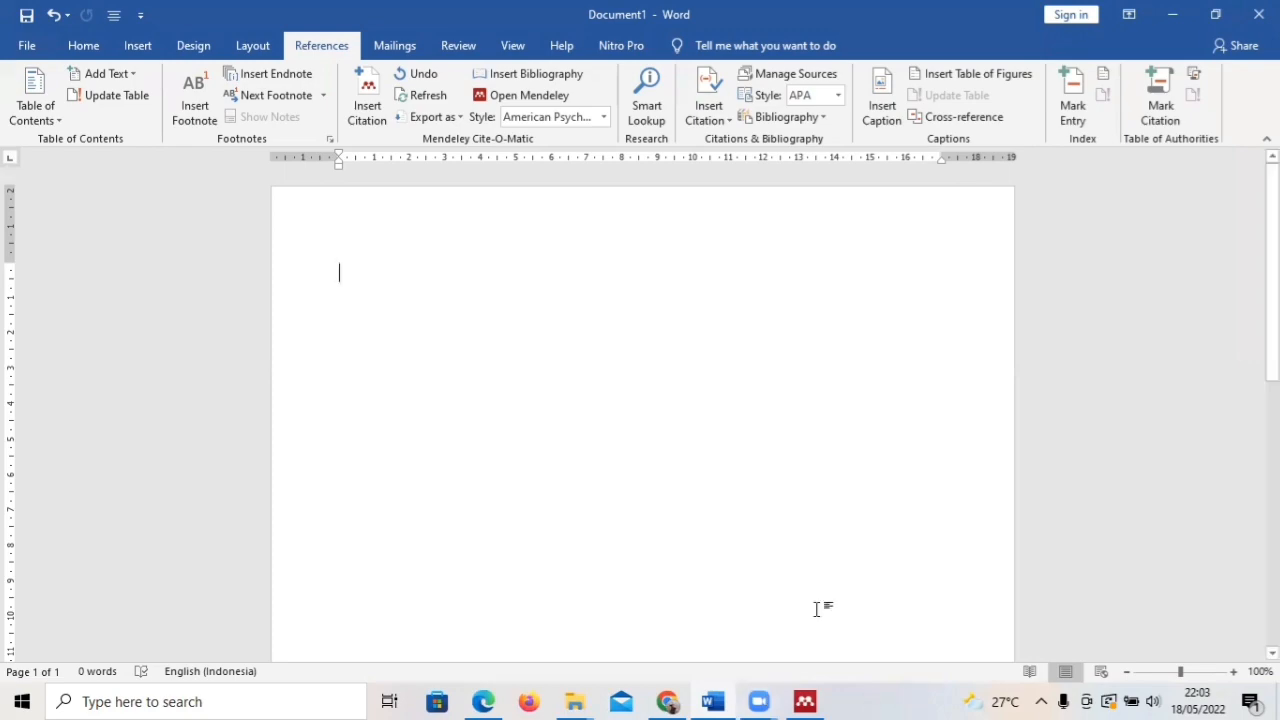
Step: Copy the passage from "Level of difficulty of pronunciation" to "in these words" out of the open Language Development PDF in Mendeley into the blank Word document
click(813, 698)
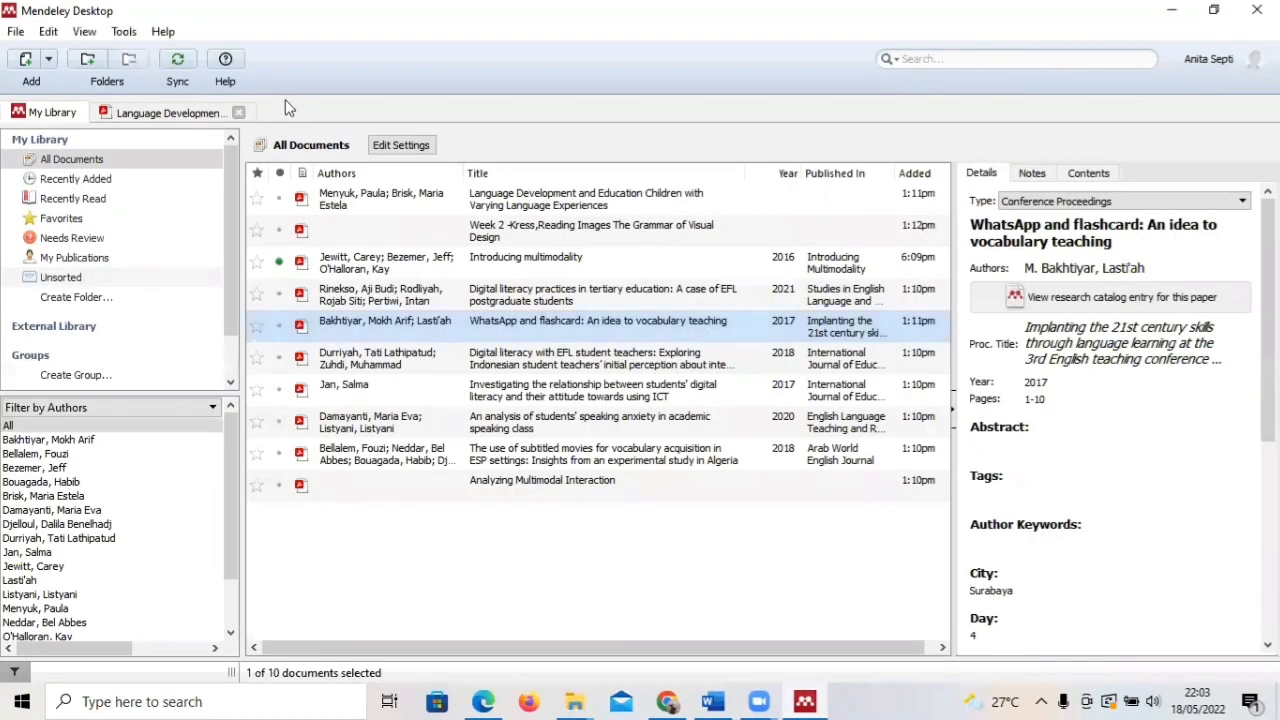
click(192, 113)
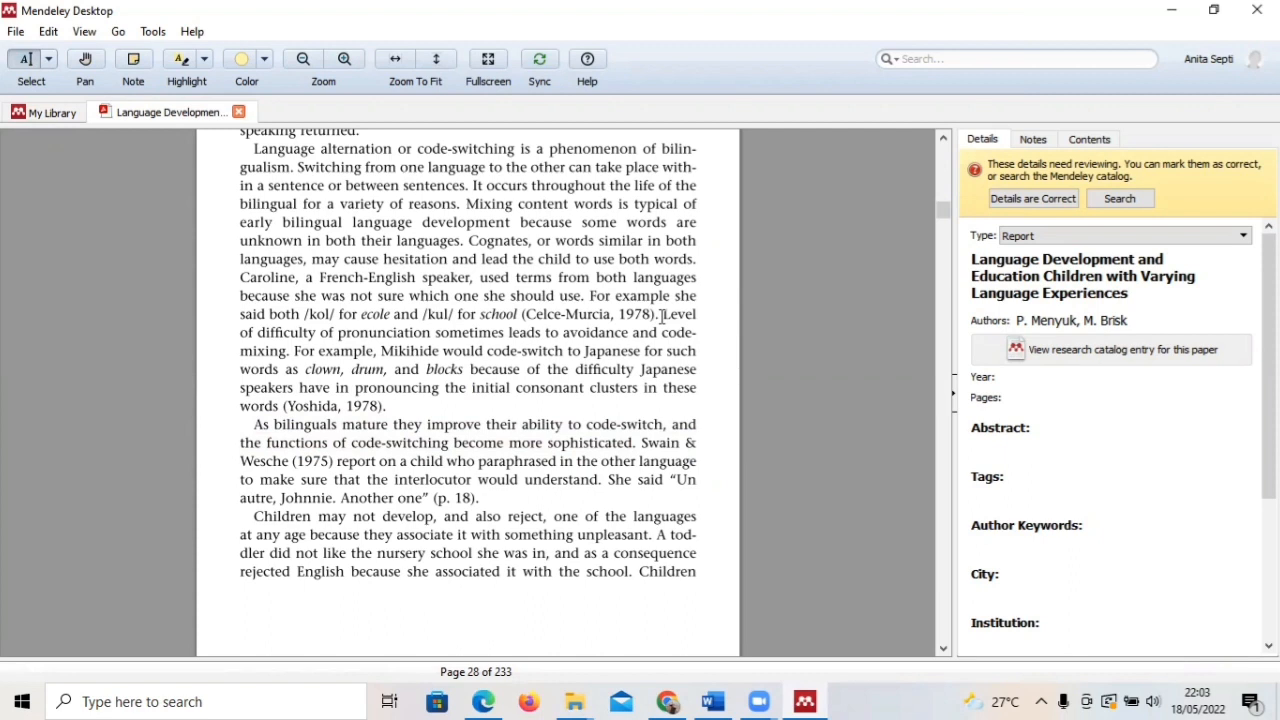
drag(663, 314, 278, 405)
key(ctrl+c)
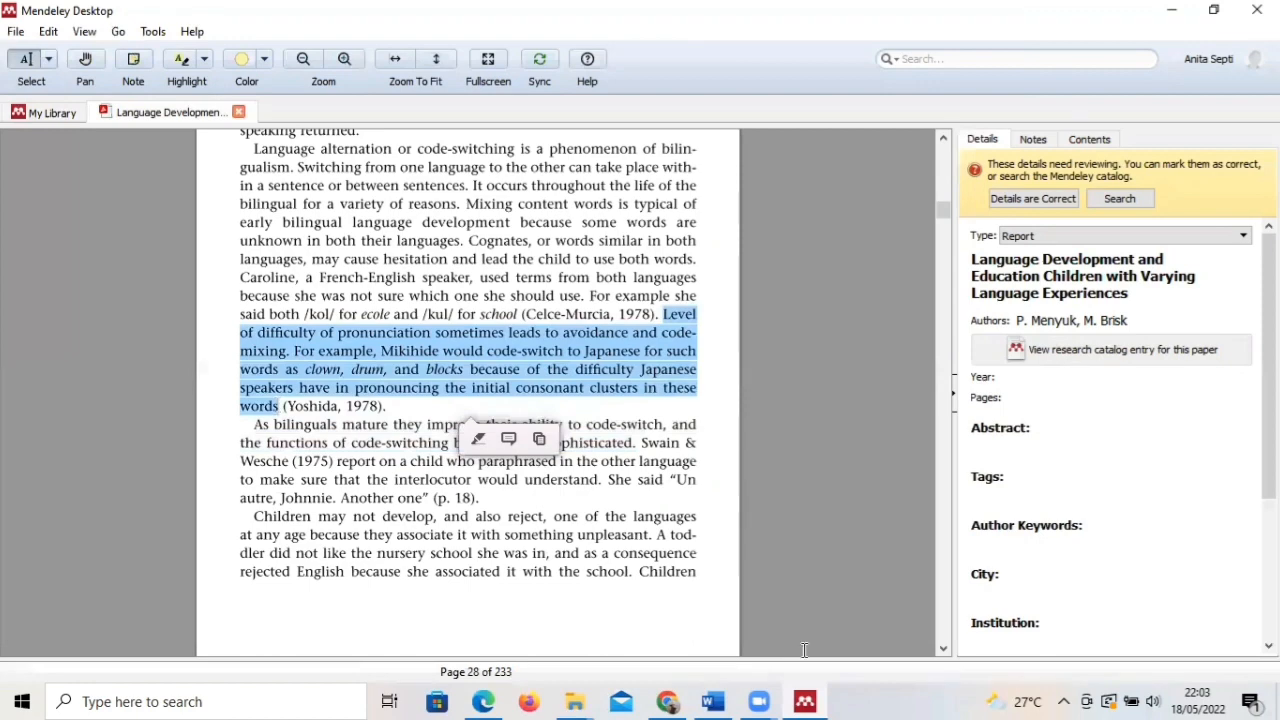
click(713, 701)
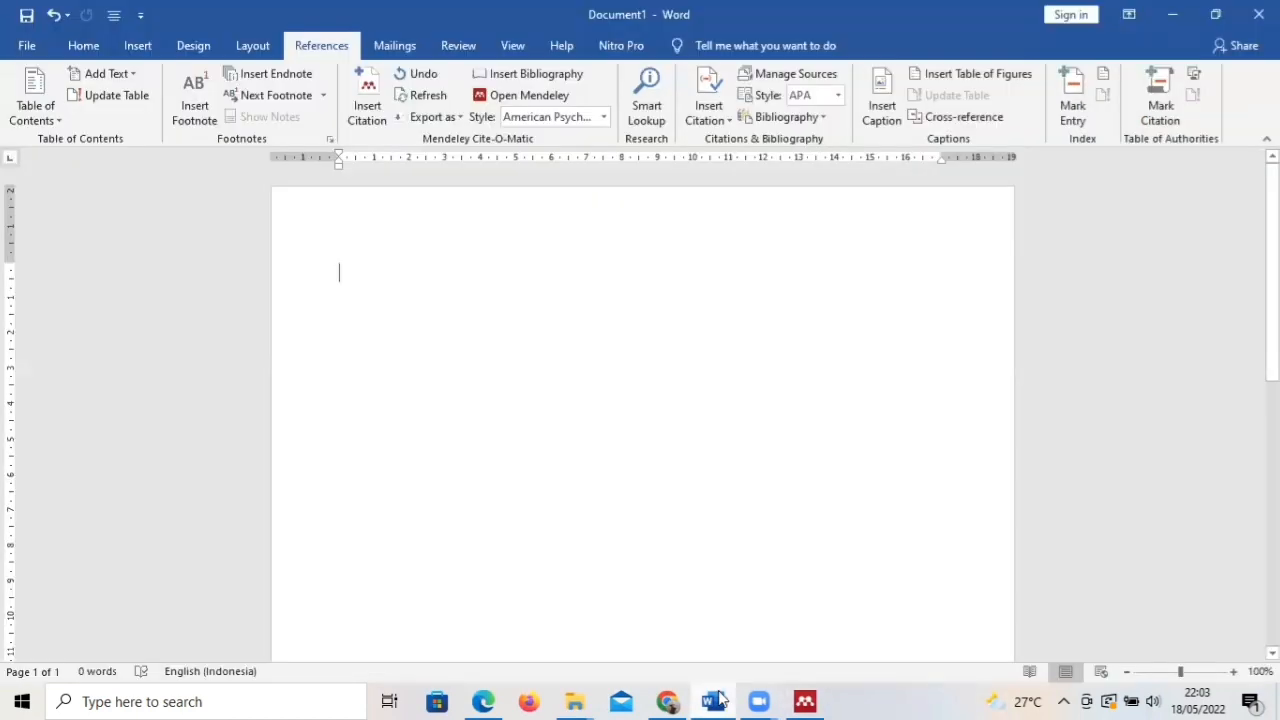
key(ctrl+v)
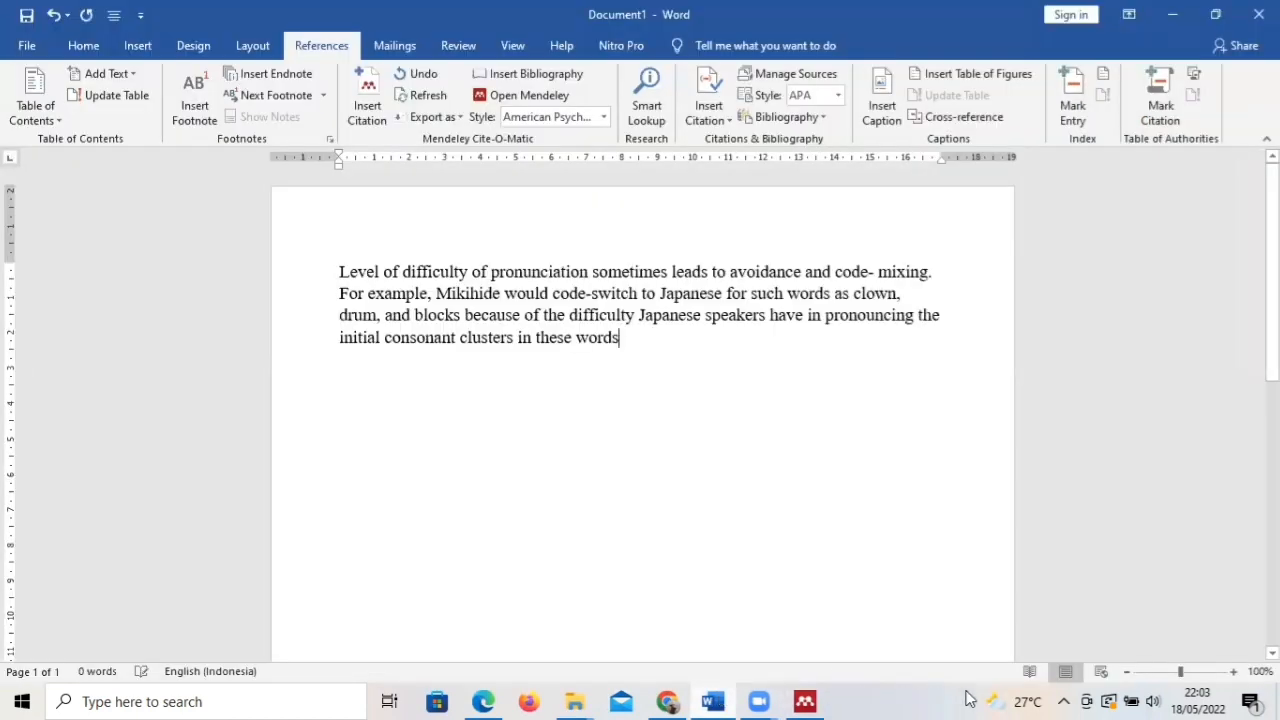
Step: End the pasted passage with a period and enclose it in double quotation marks
text(.")
click(334, 272)
text(")
click(669, 340)
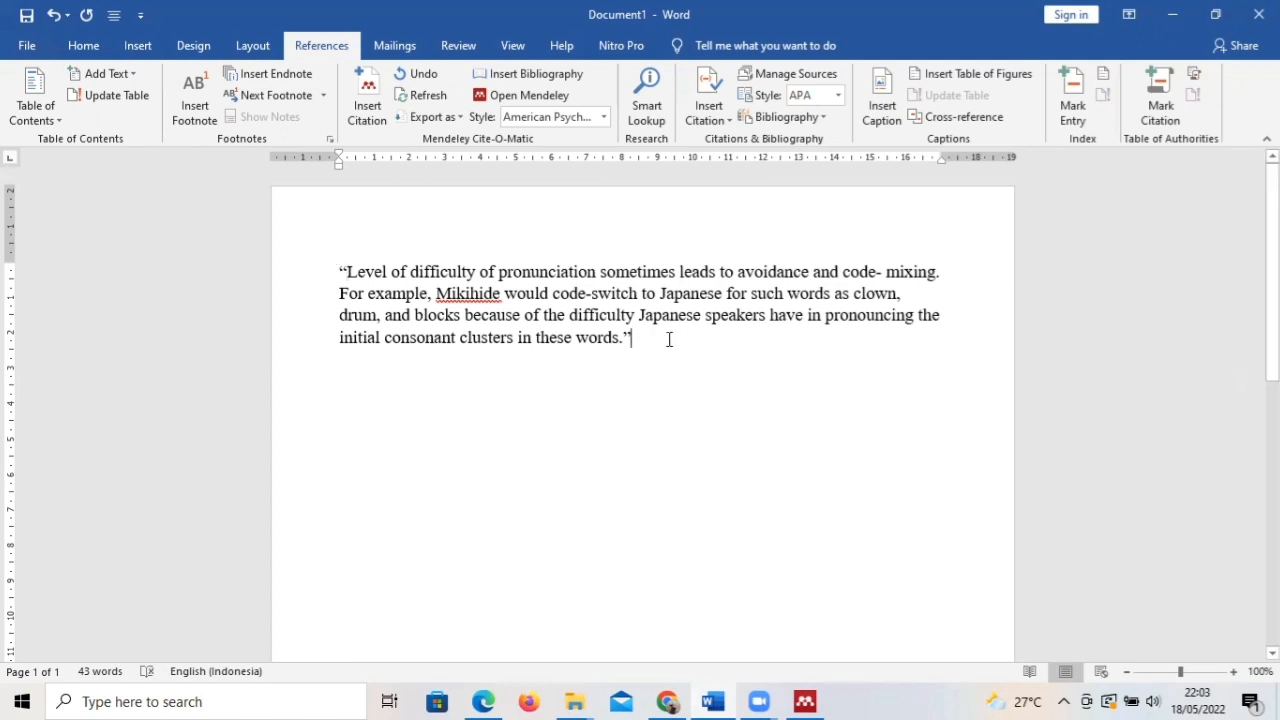
Step: Check the passage's page in Mendeley, and in Word start a citation after the quotation with "Language Development and Education Children with Varying Language Experiences"
click(805, 701)
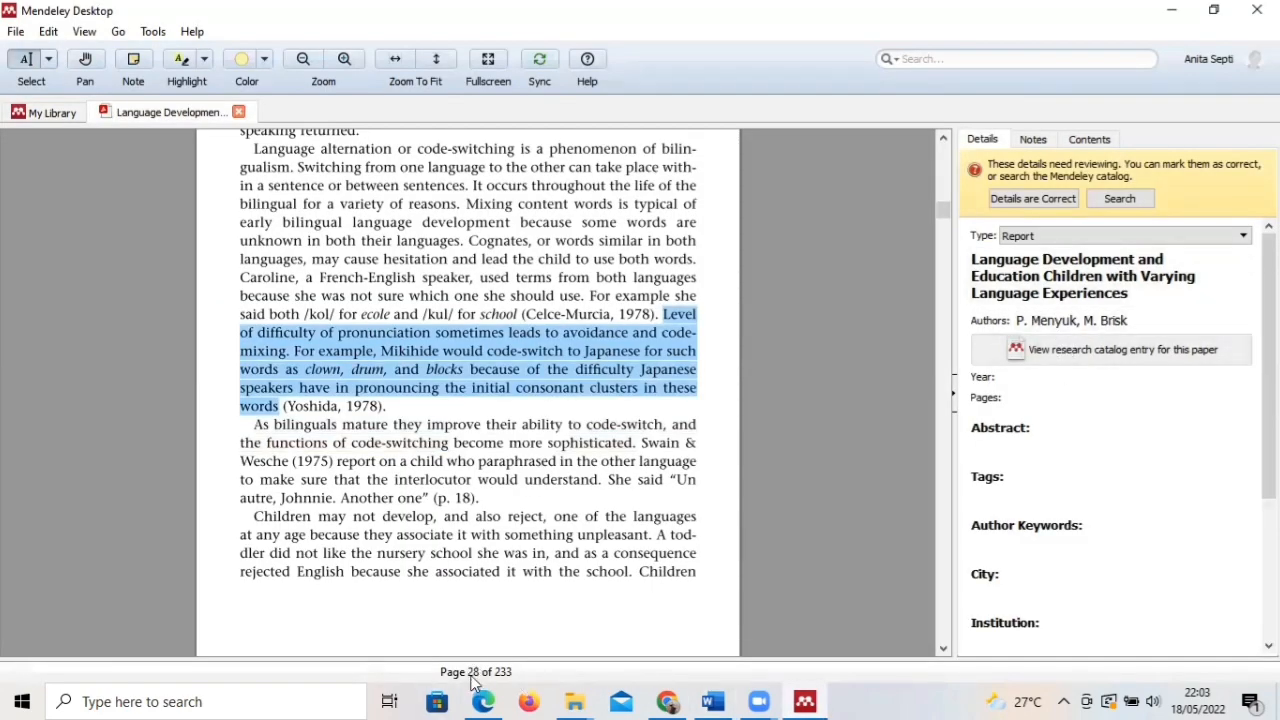
click(712, 701)
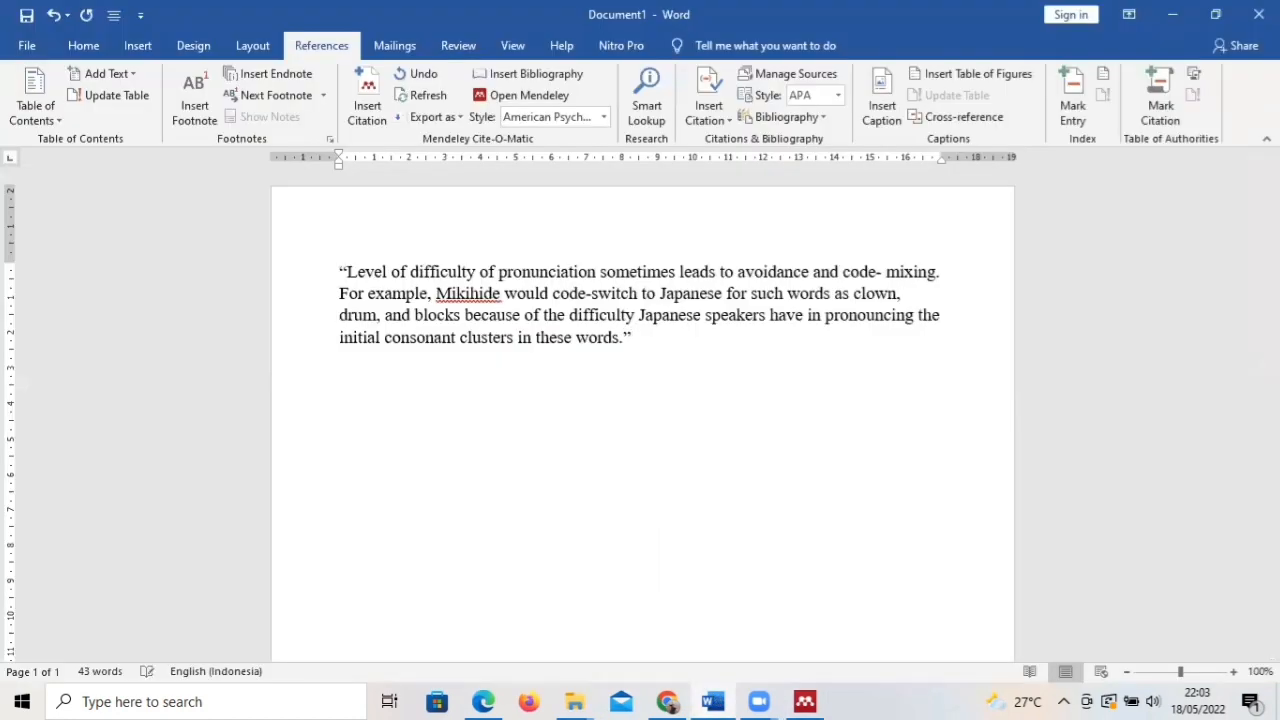
click(364, 88)
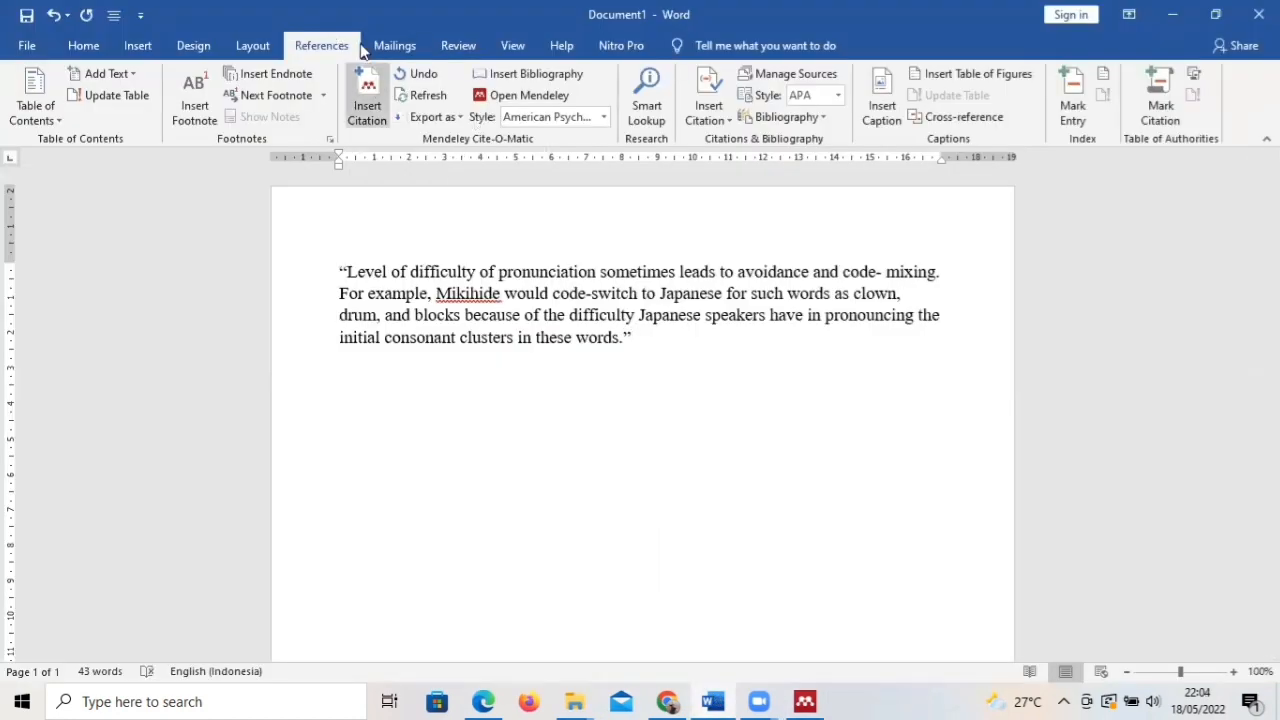
click(371, 90)
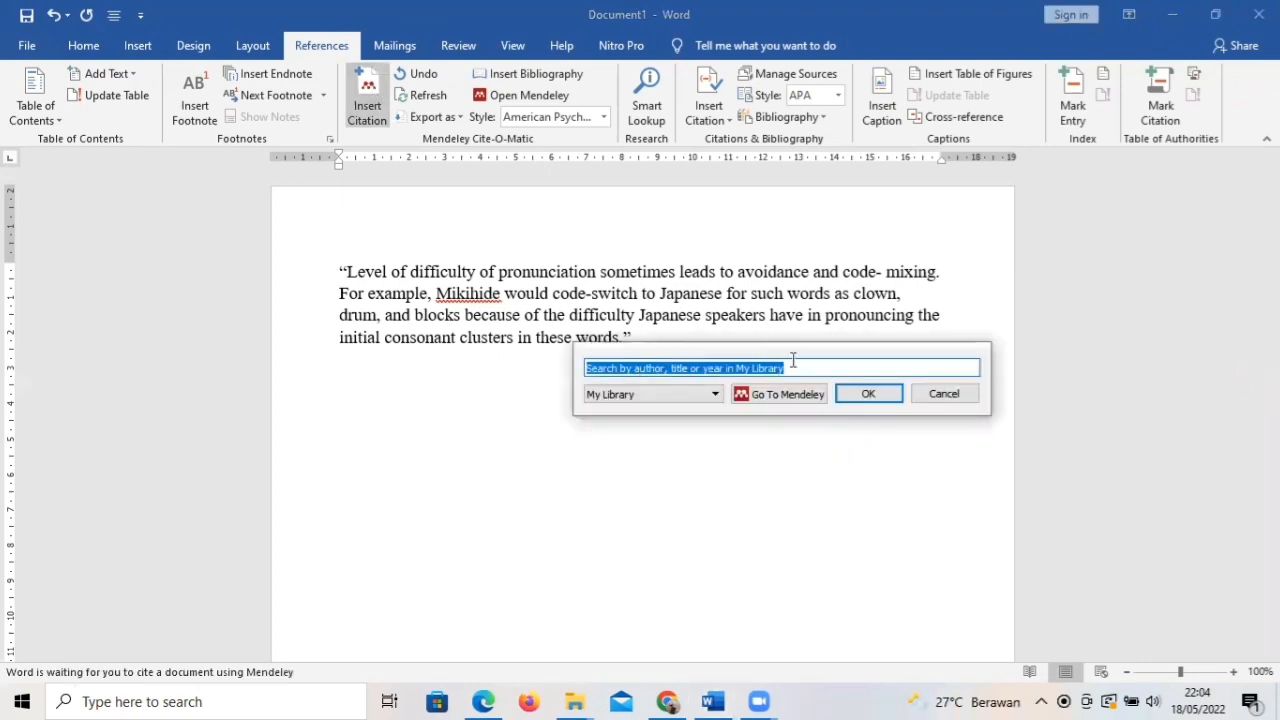
key(BackSpace)
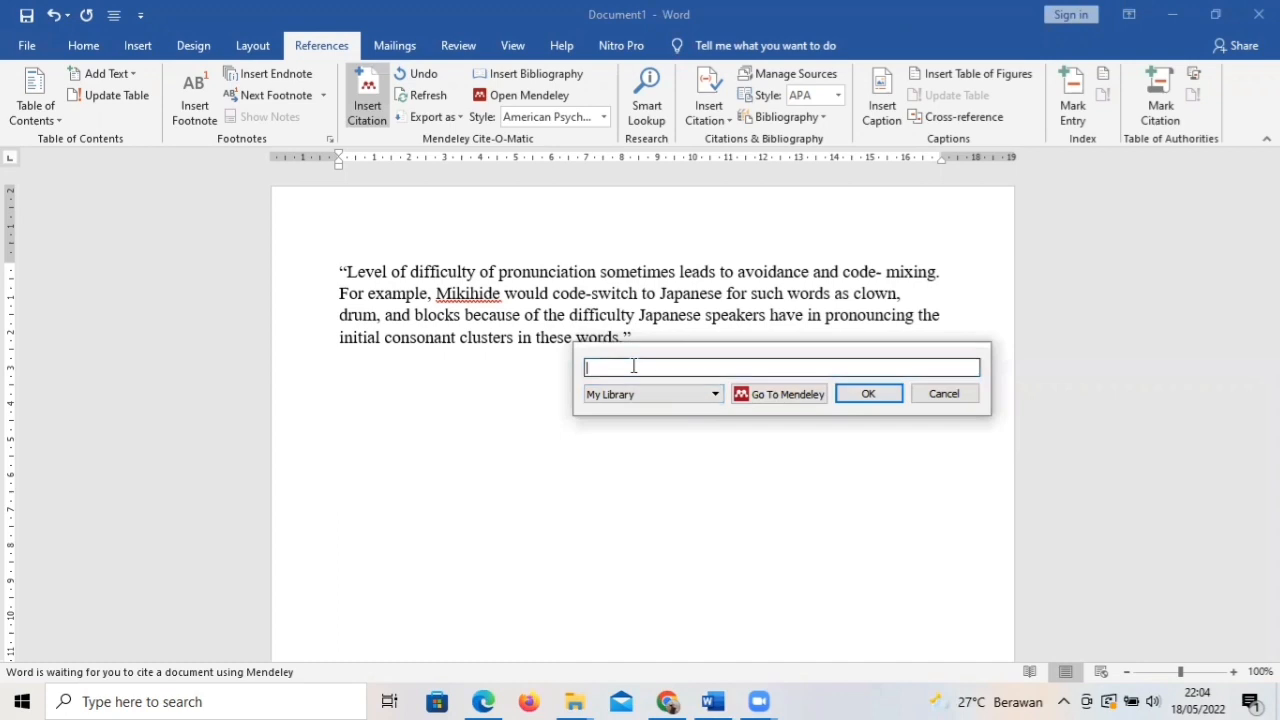
text(M)
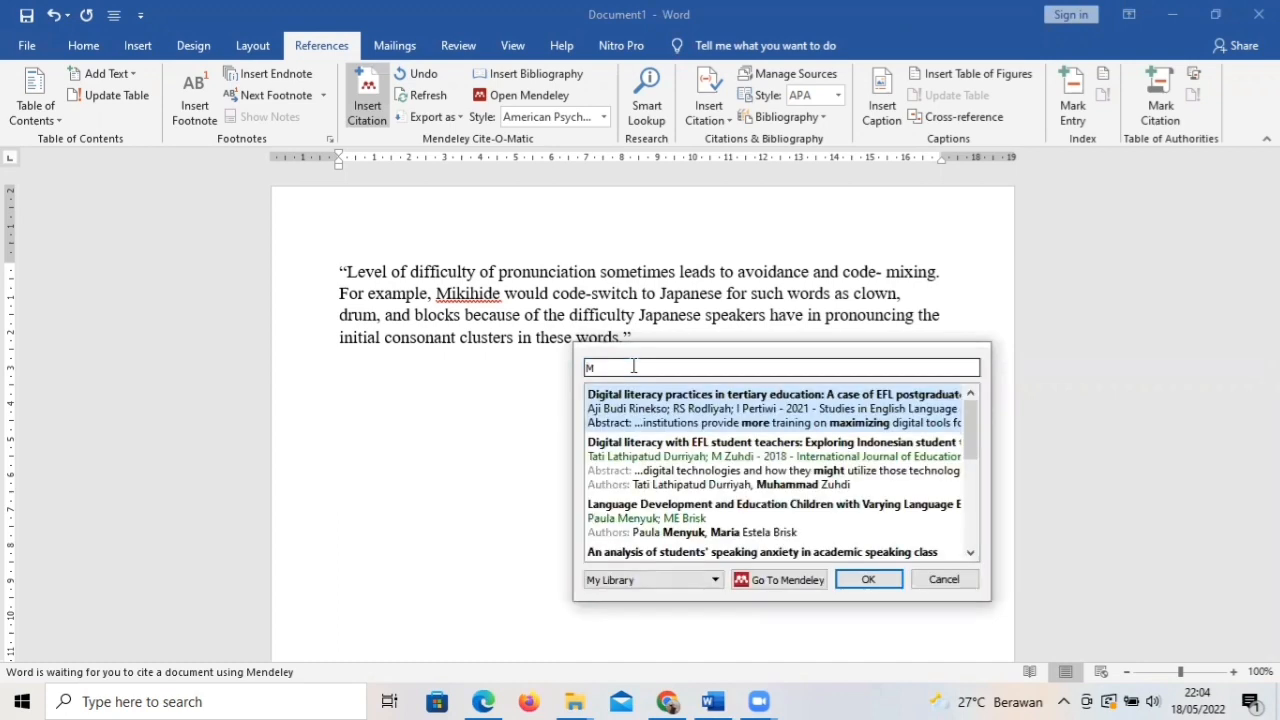
text(enyuk)
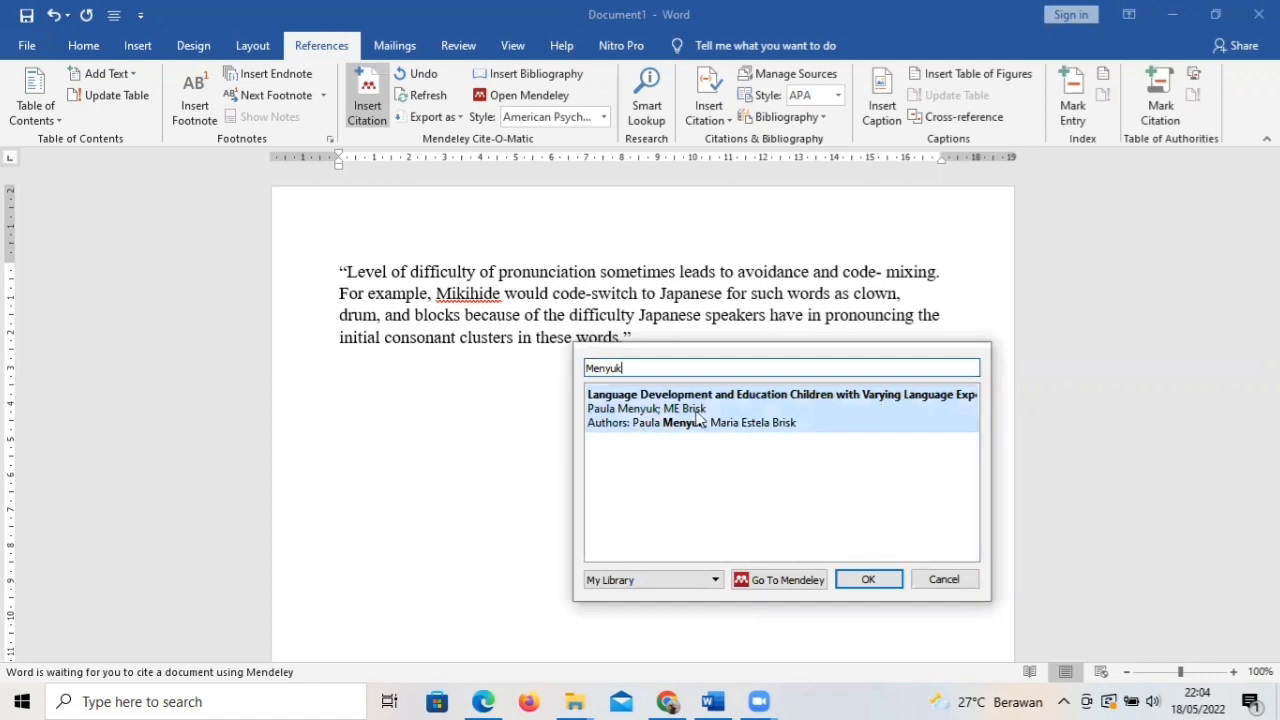
click(698, 420)
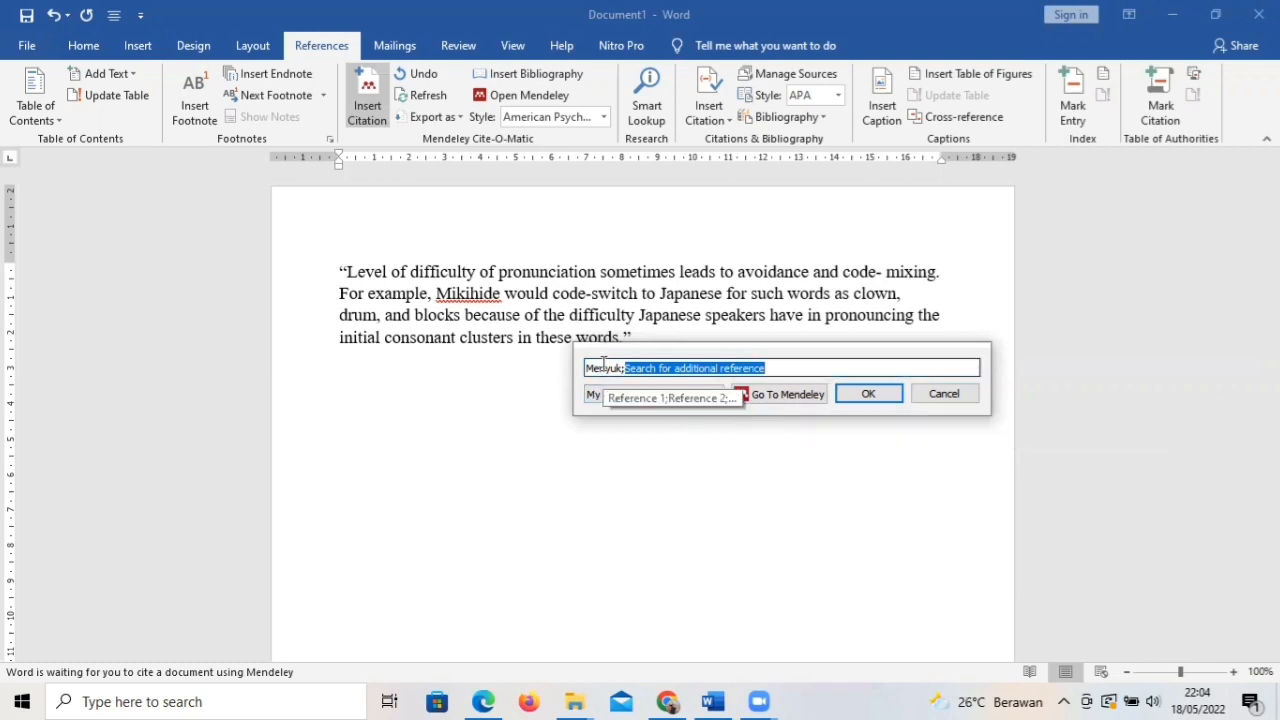
Step: Set the selected reference's page to 28 and insert the citation
click(604, 367)
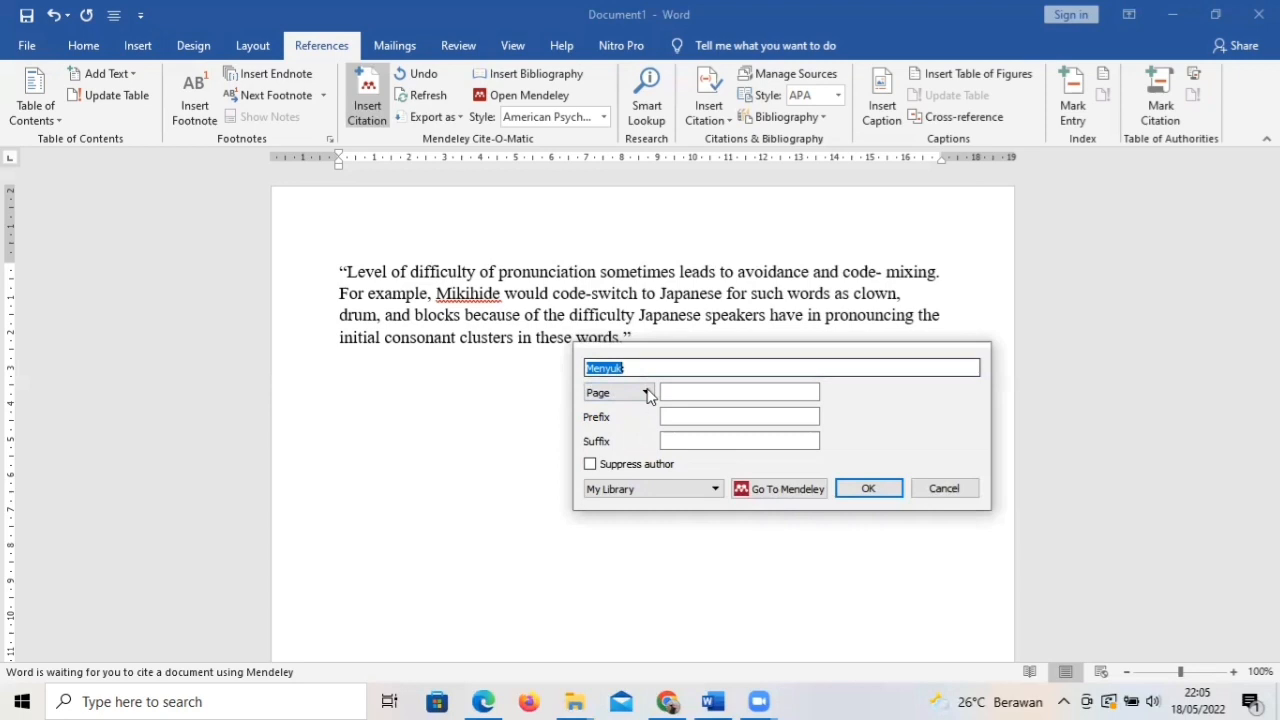
click(720, 399)
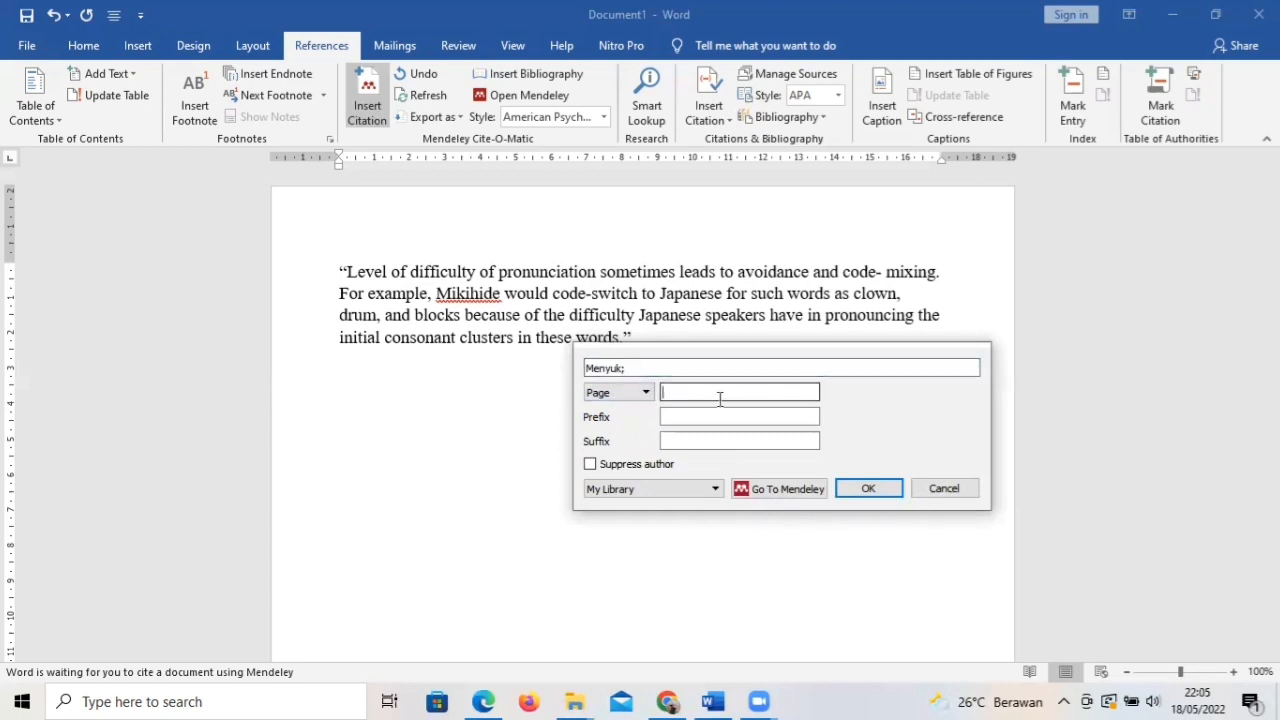
text(28)
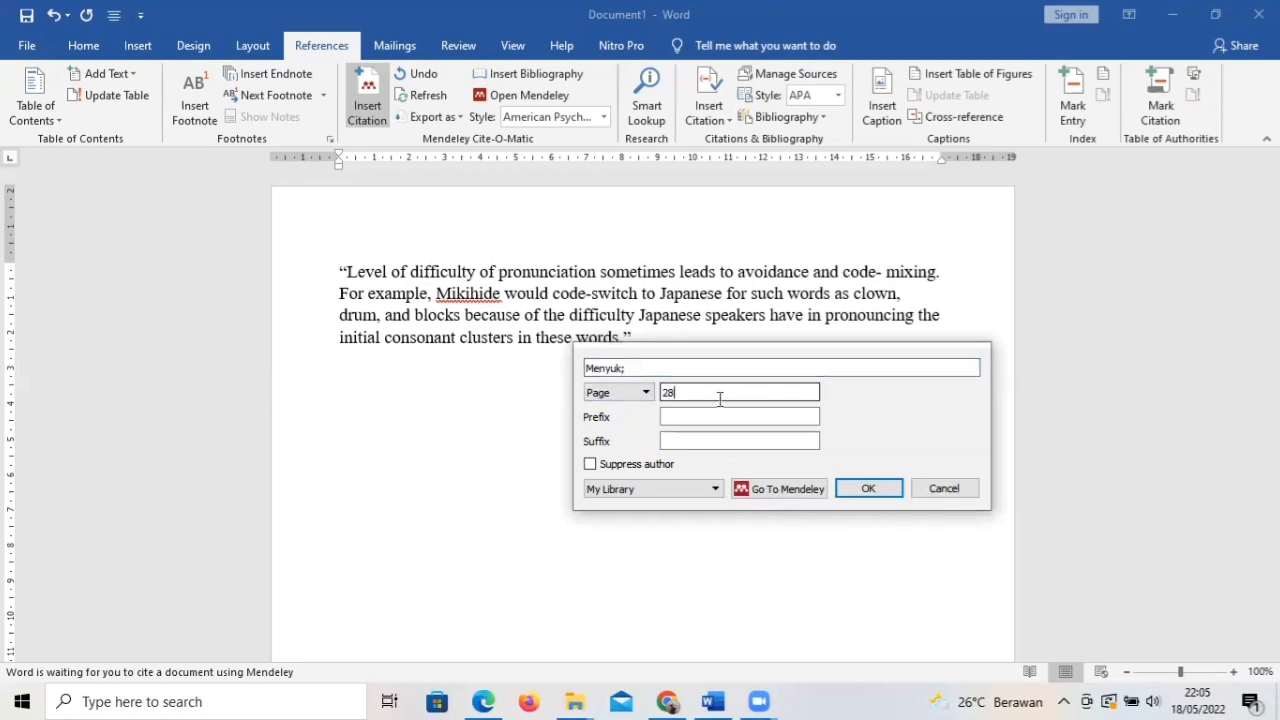
click(890, 484)
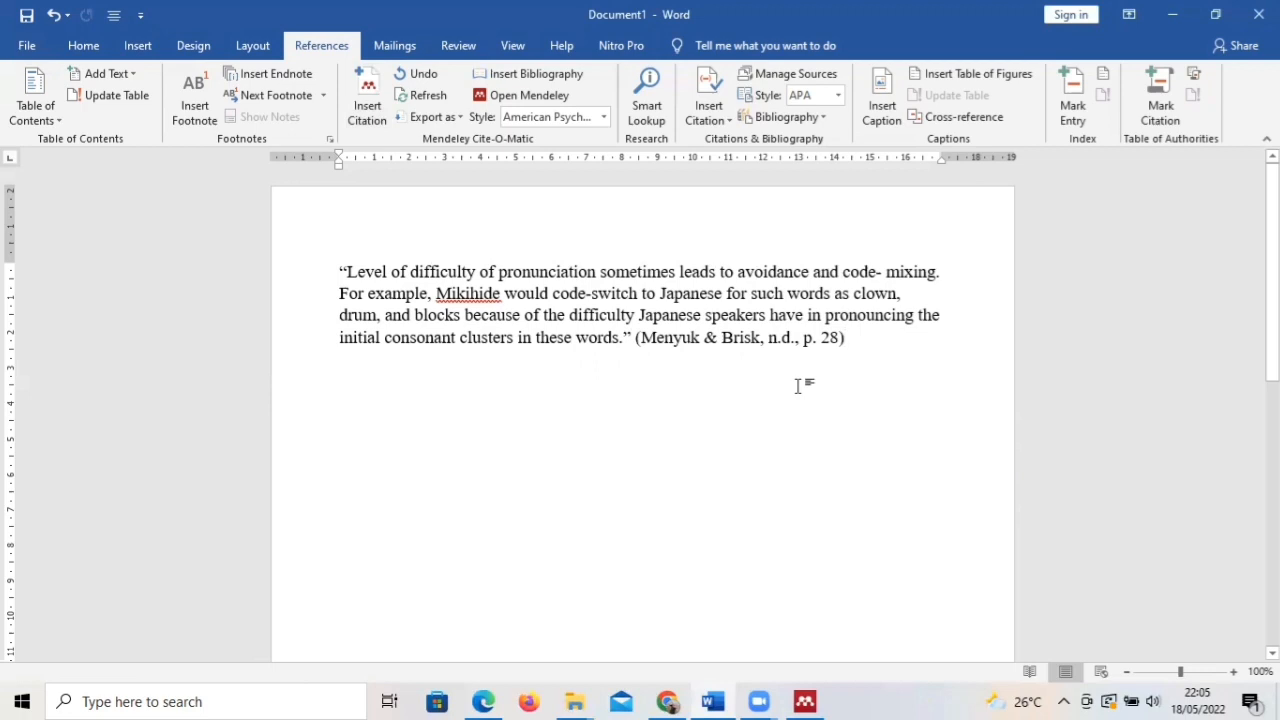
Step: Copy the PDF sentence from "As bilinguals mature" to "more sophisticated." in Mendeley into a new paragraph below the quotation in Word
key(Return)
key(Return)
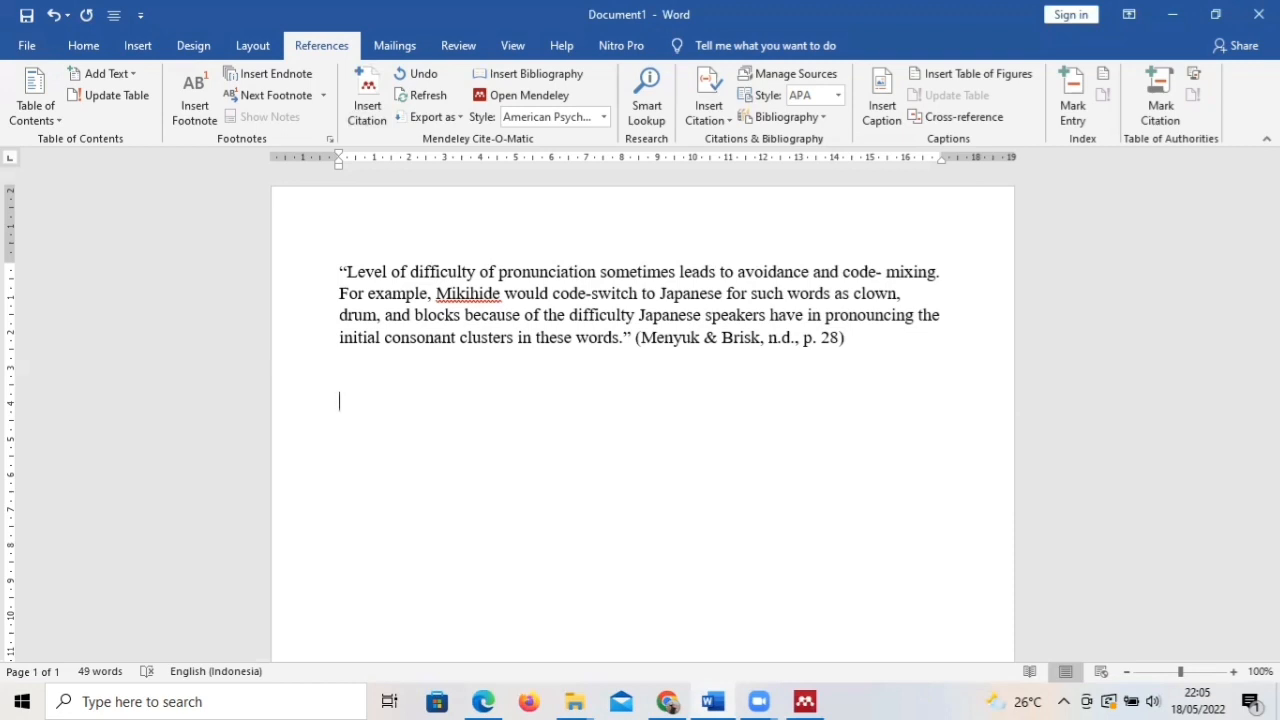
mouse_move(806, 700)
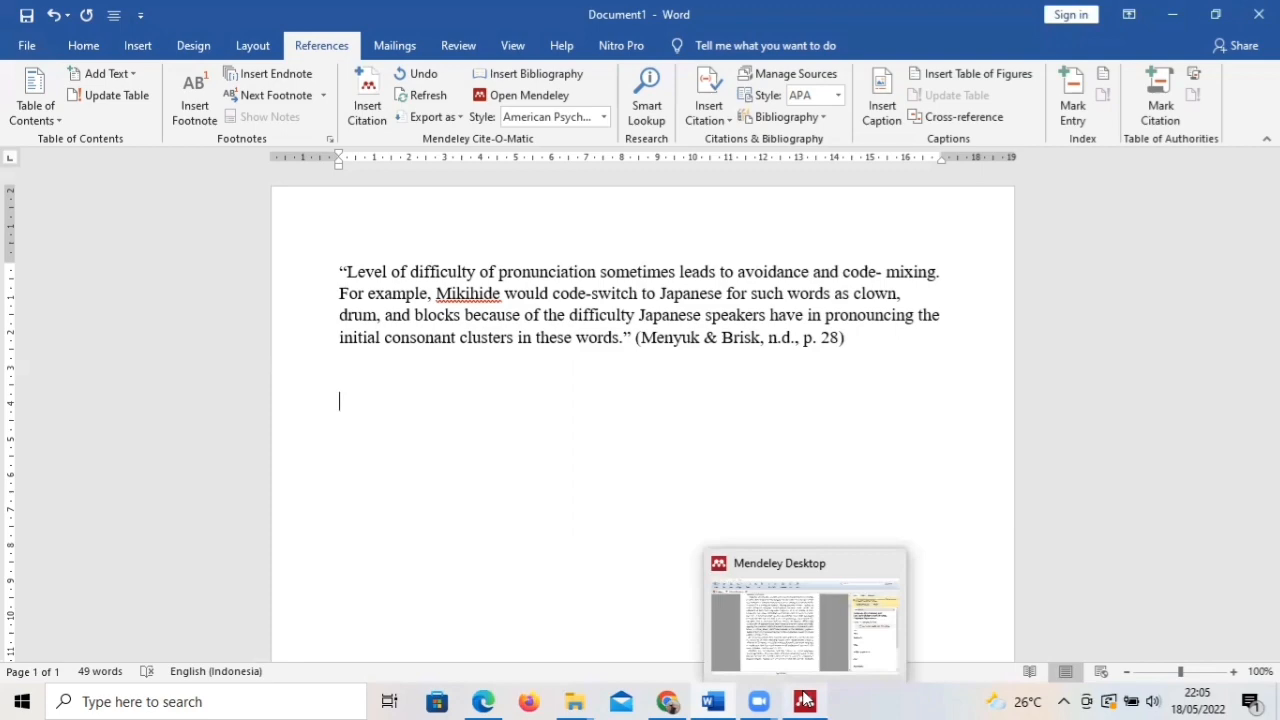
click(802, 626)
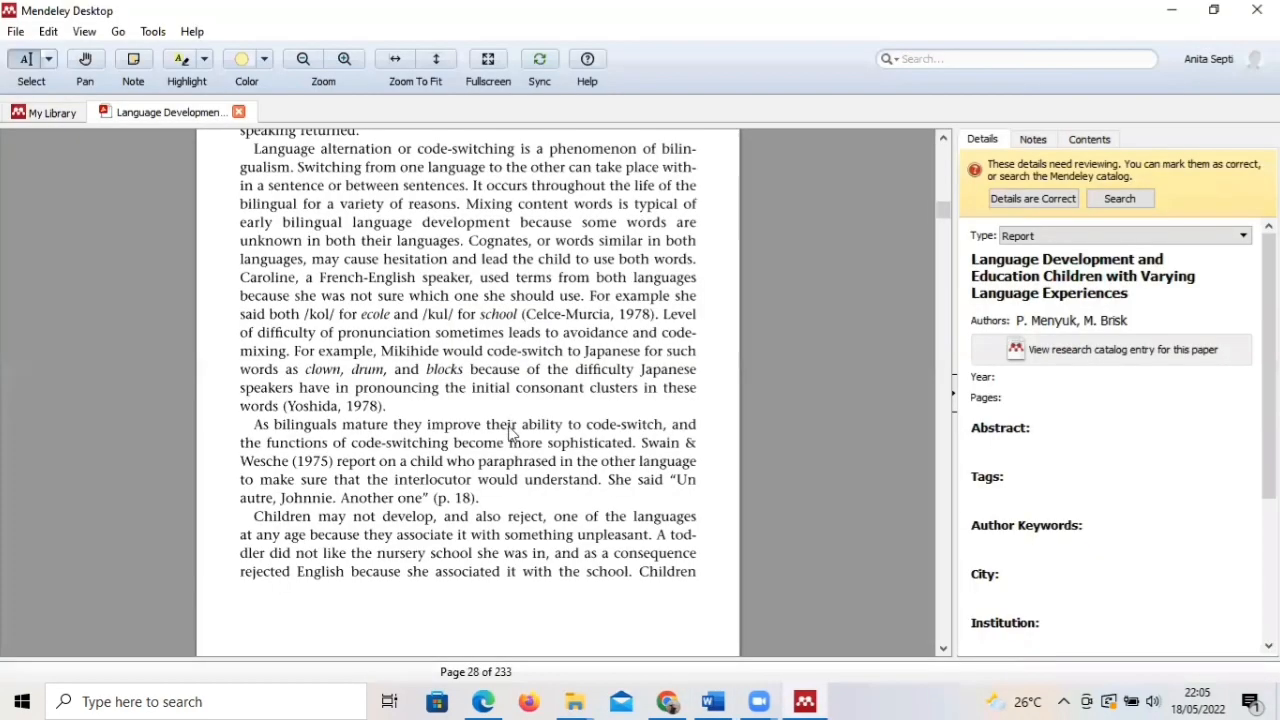
double_click(509, 429)
click(266, 422)
drag(258, 423, 637, 443)
key(ctrl+c)
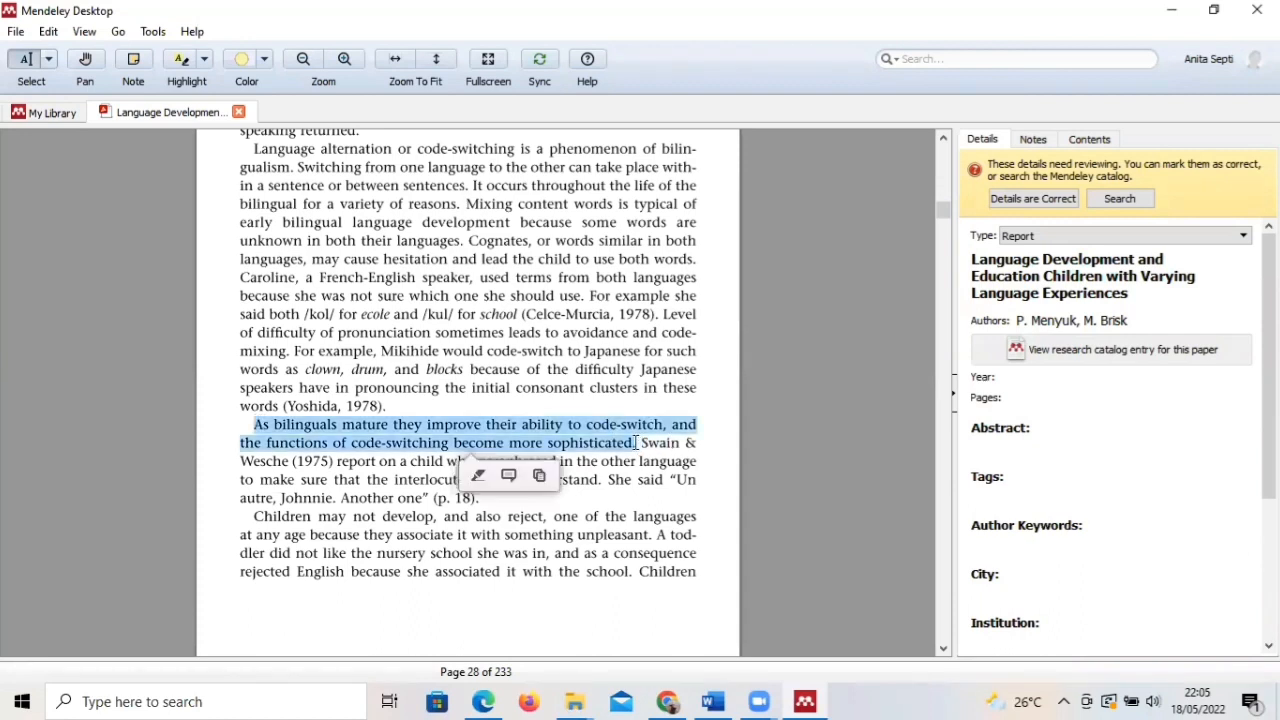
click(720, 699)
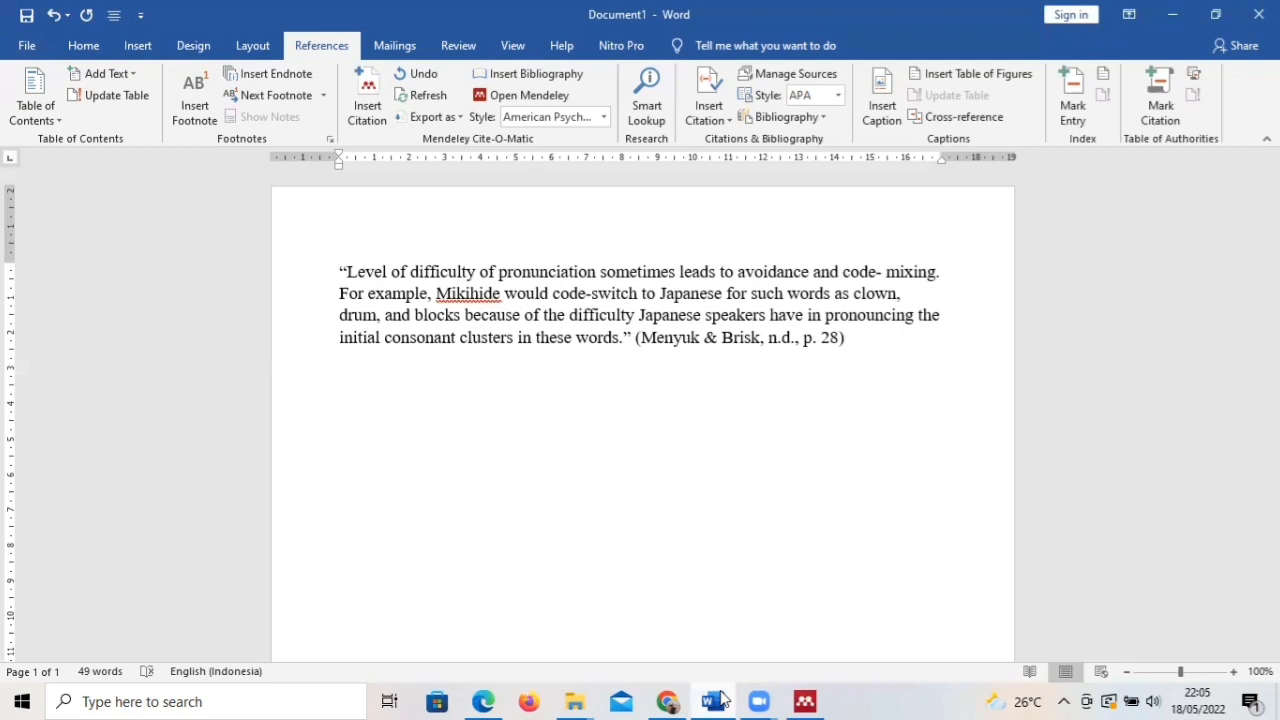
key(ctrl+v)
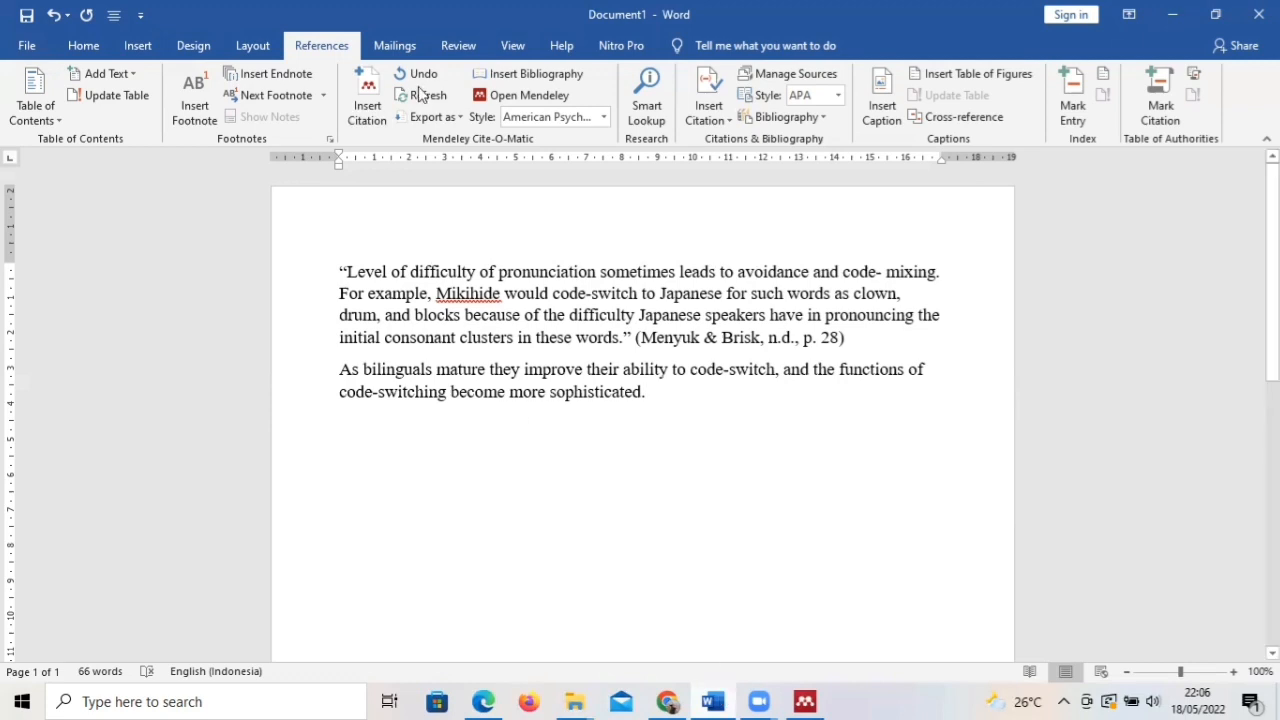
Step: Cite "Digital literacy practices in tertiary education: A case of EFL postgraduate students" after the new sentence, choosing it in the Mendeley library
click(367, 92)
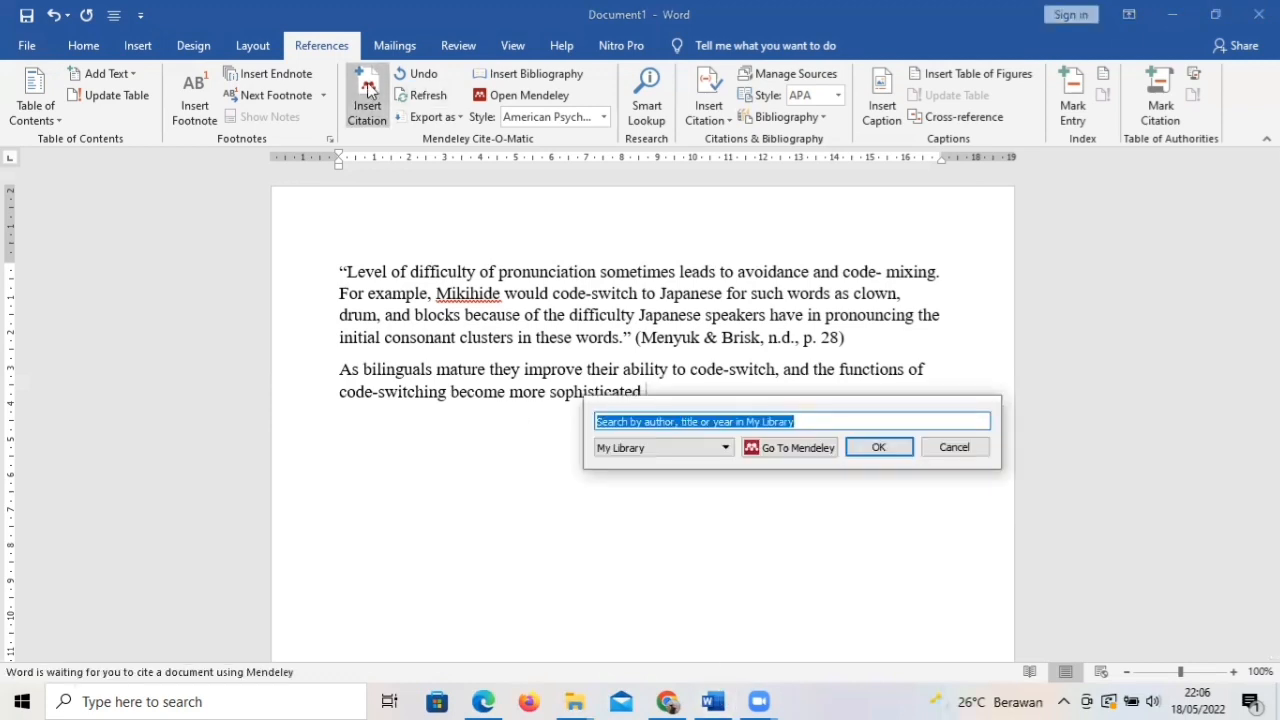
click(797, 449)
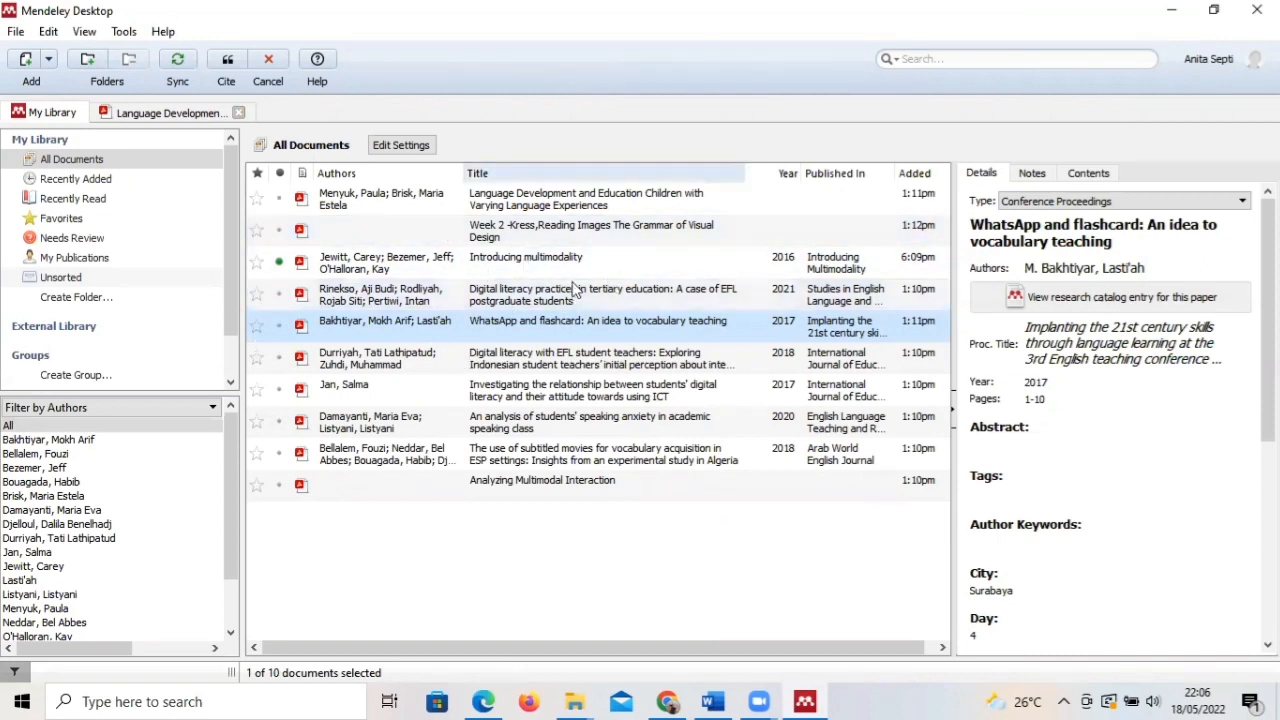
click(397, 288)
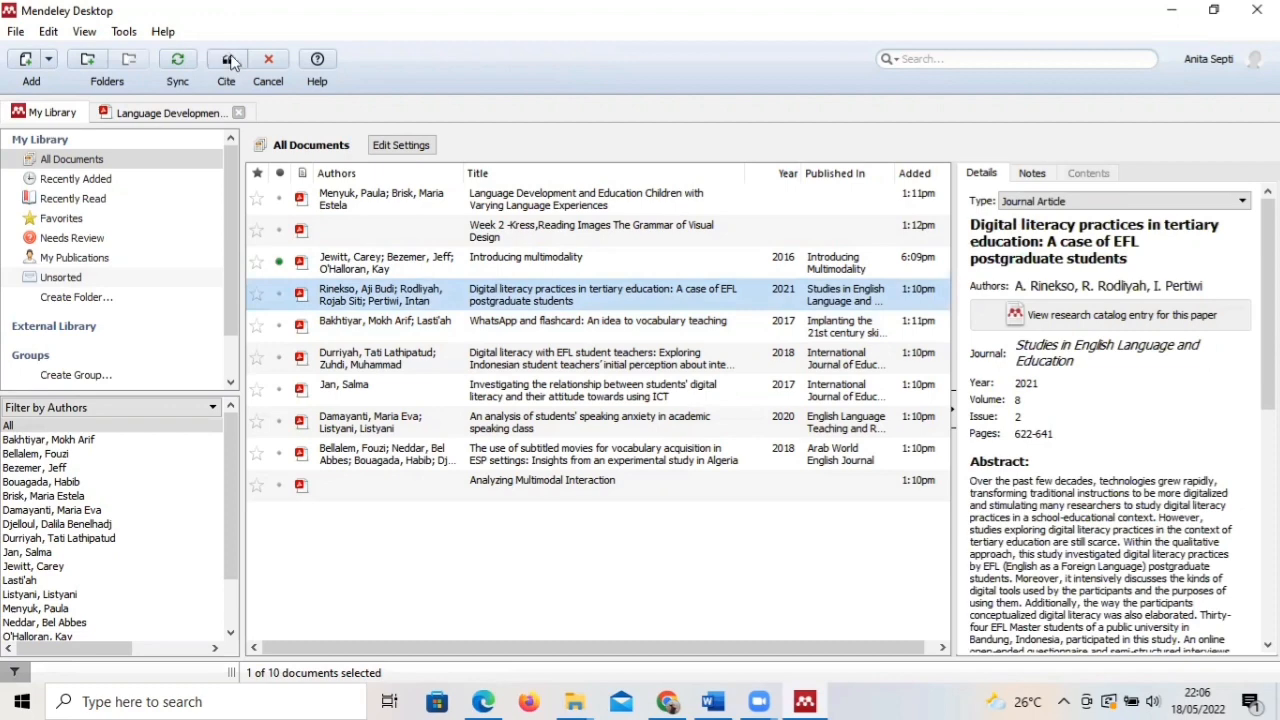
click(230, 62)
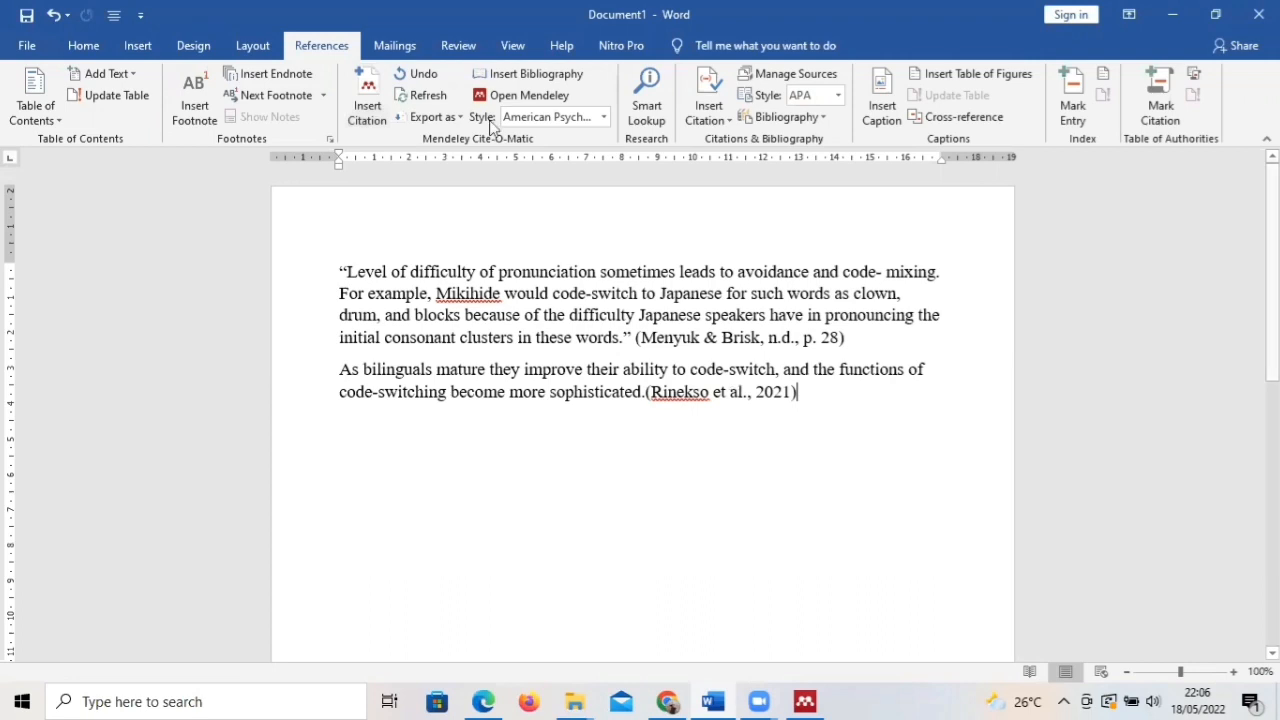
Step: Add a citation of "An analysis of students' speaking anxiety in academic speaking class" from the Mendeley library after the citation ending the second paragraph
click(368, 107)
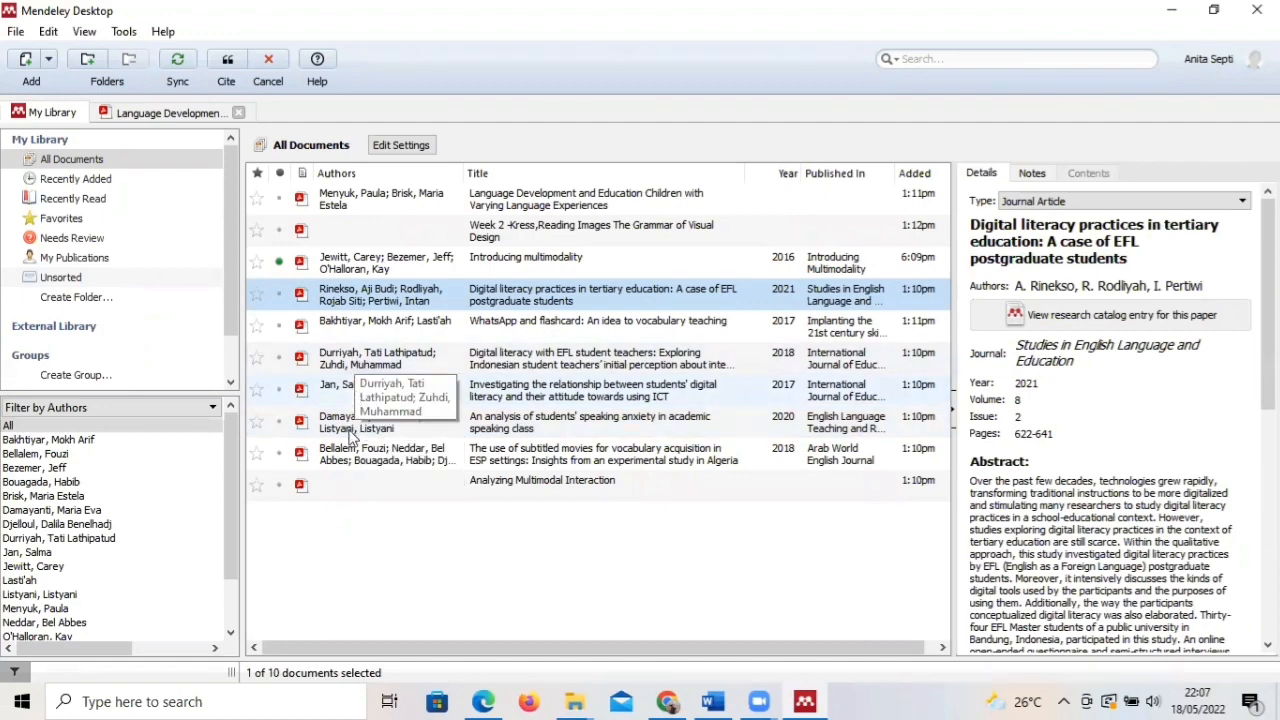
click(350, 437)
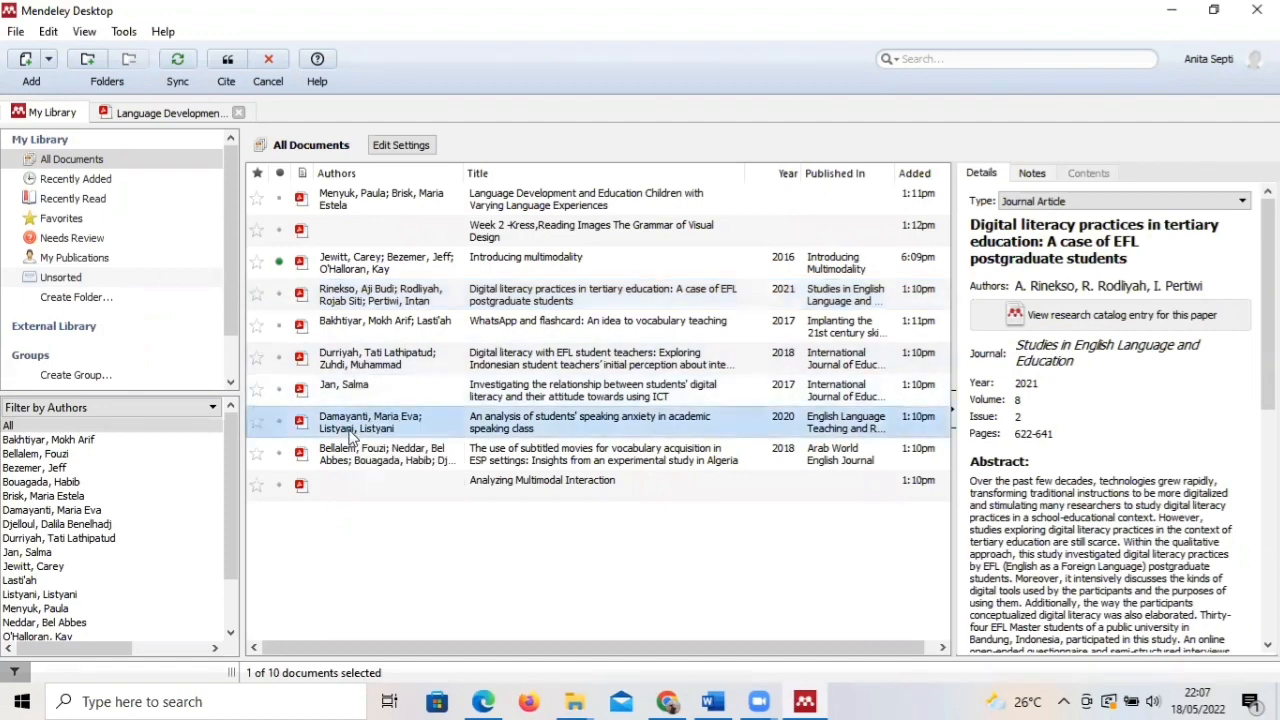
click(229, 63)
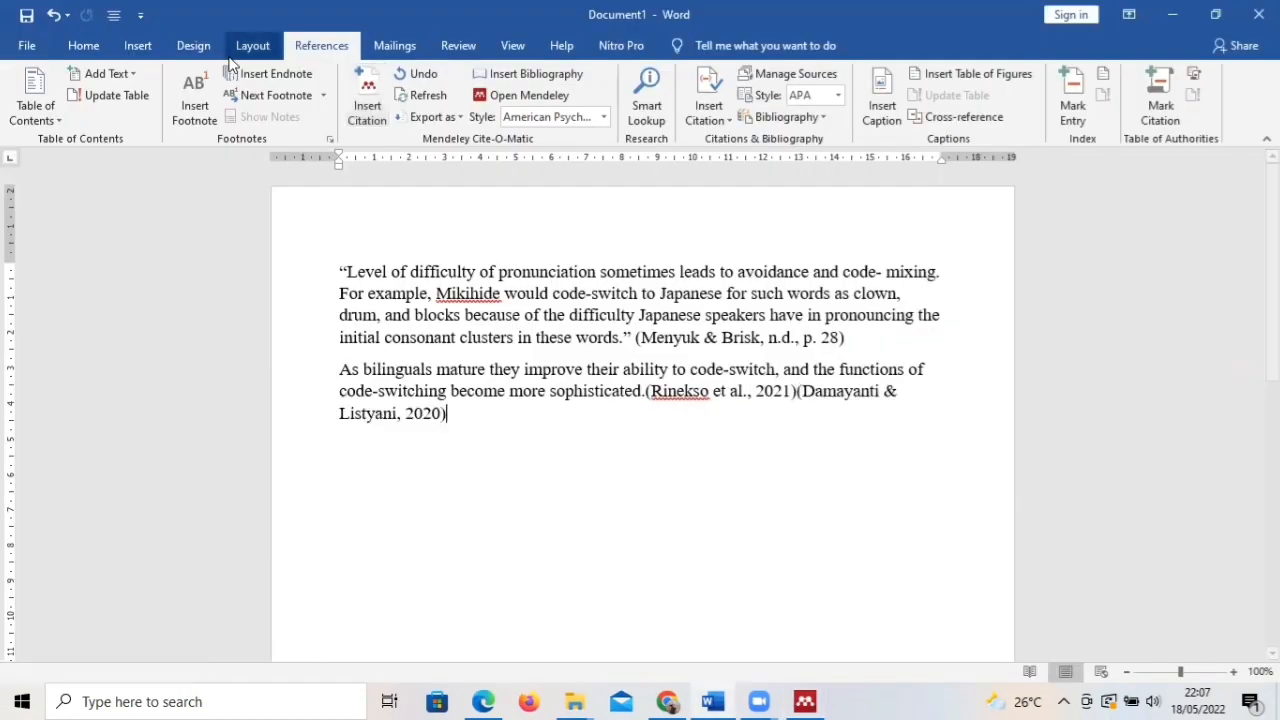
Step: Cite "WhatsApp and flashcard: An idea to vocabulary teaching" from the Mendeley library at the end of the same paragraph
click(367, 98)
click(590, 466)
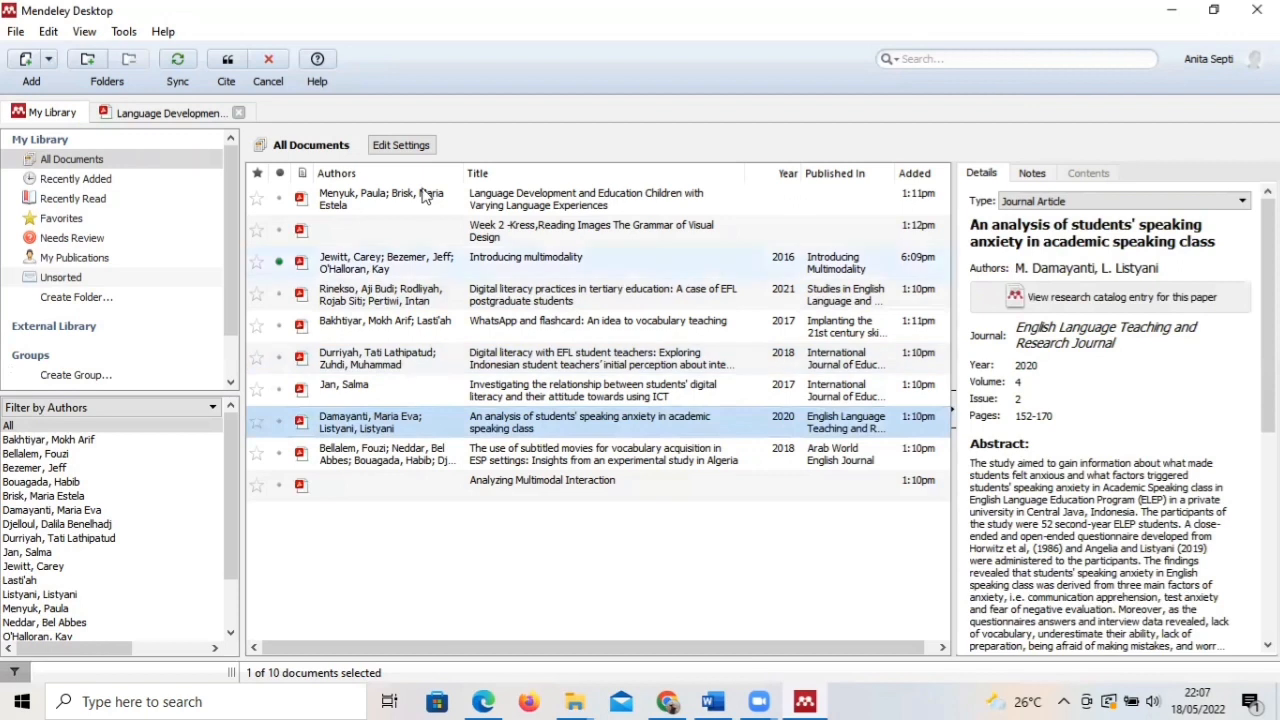
click(408, 330)
click(228, 62)
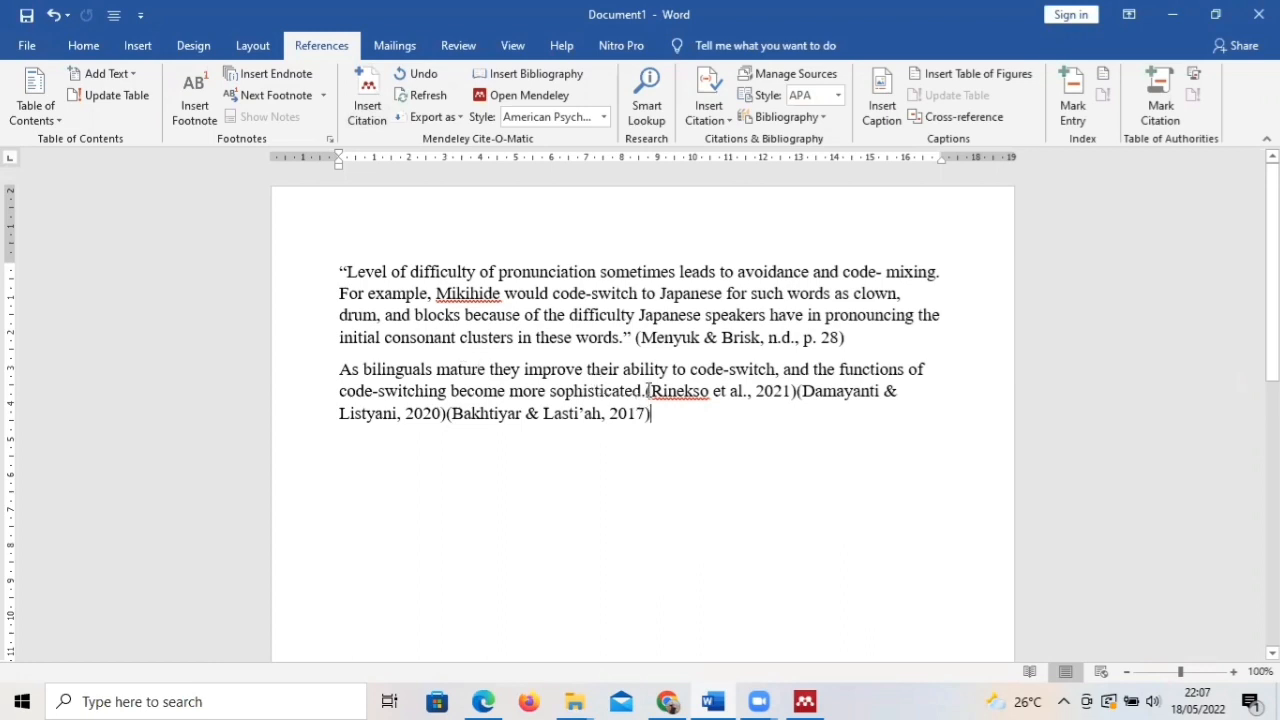
Step: Merge the three adjacent citations at the end of the second paragraph into a single citation
drag(646, 391, 655, 407)
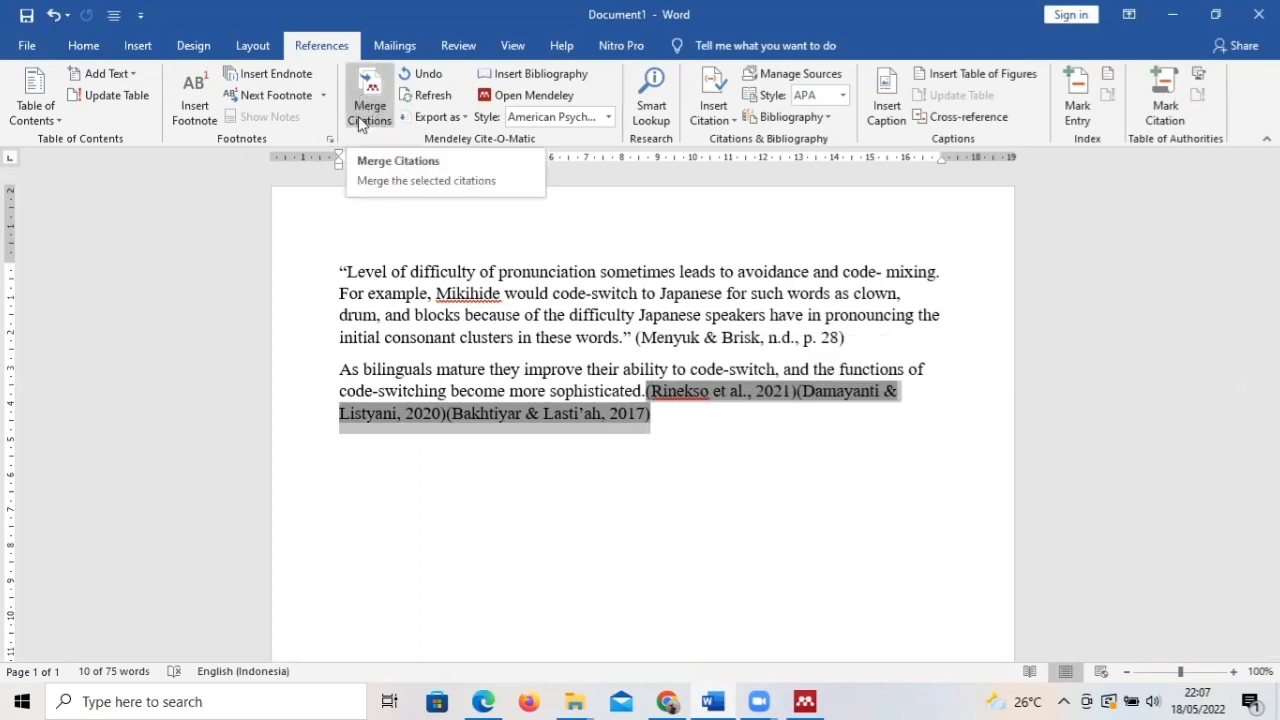
click(376, 119)
click(376, 119)
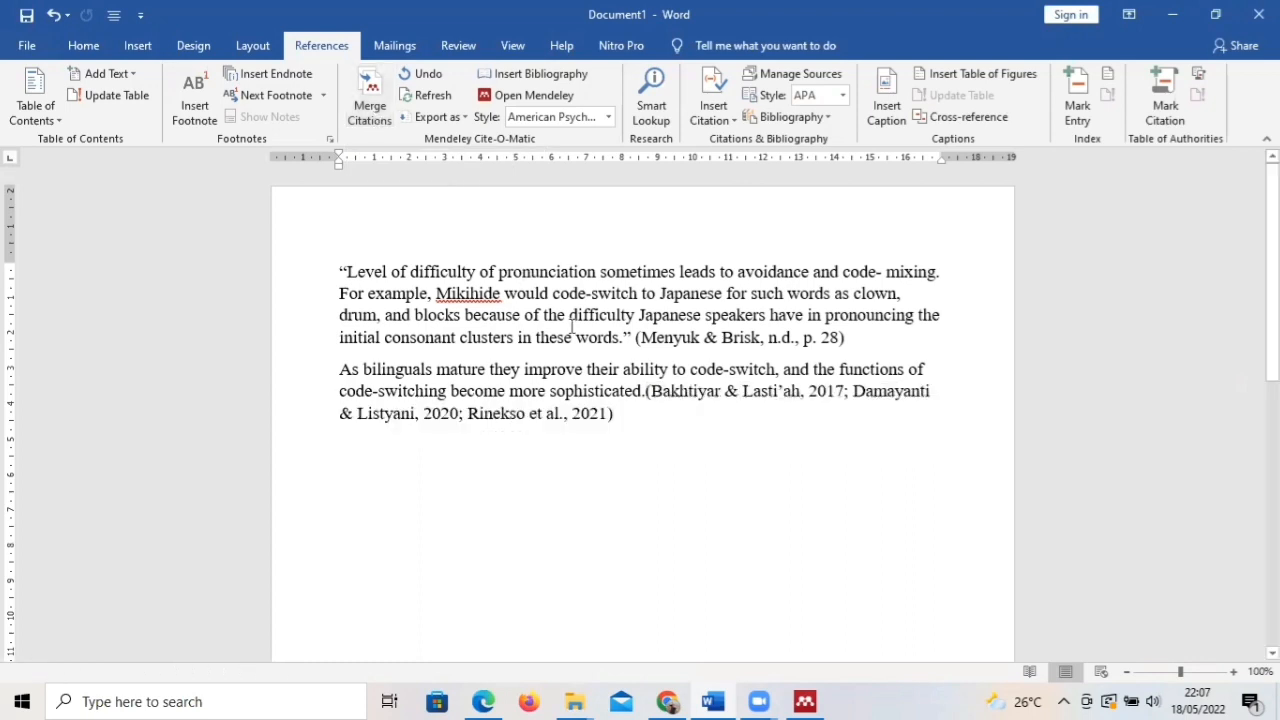
Step: Add the heading "References" below the second paragraph, insert the Mendeley bibliography under it and check its entries against the in-text citations
key(Return)
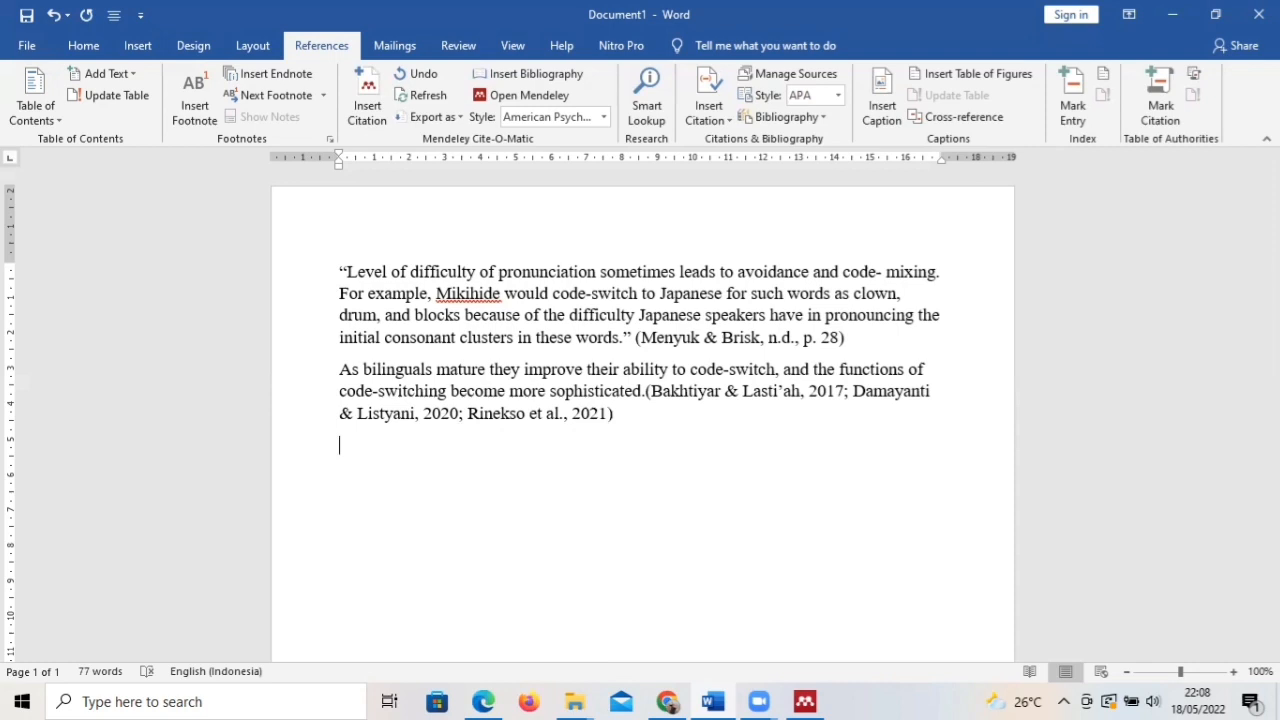
text(References)
key(Return)
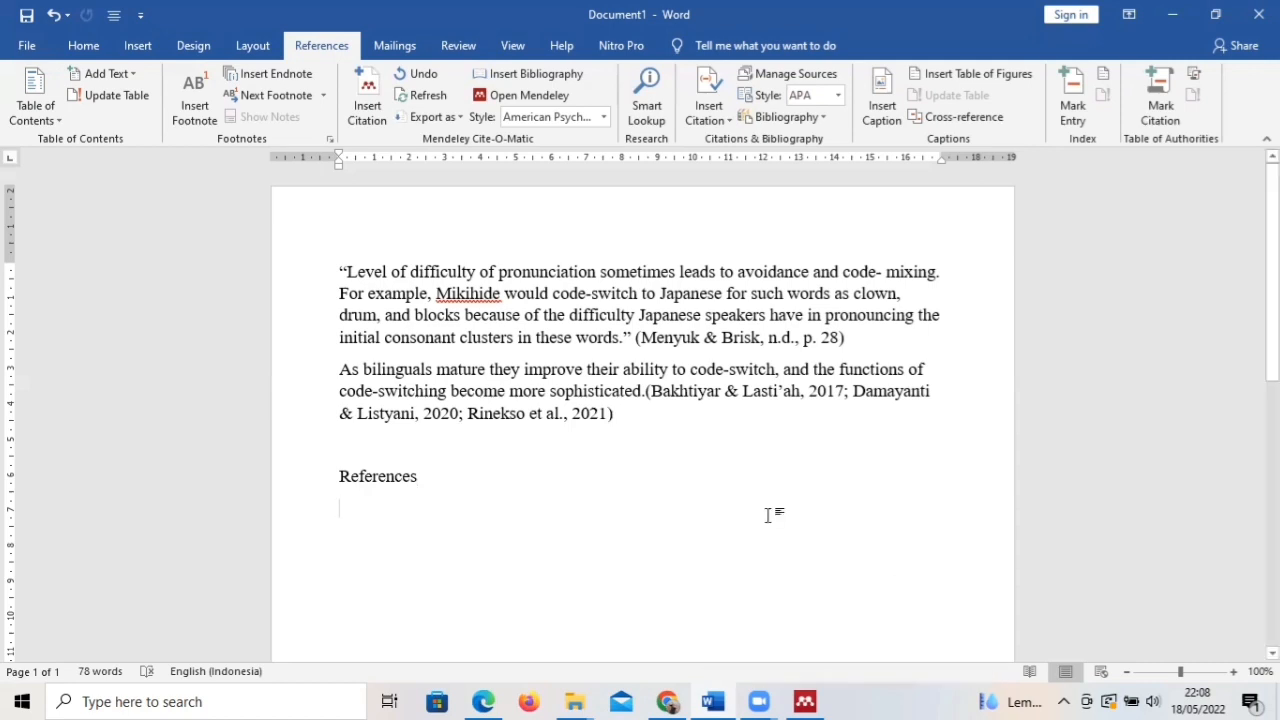
click(563, 76)
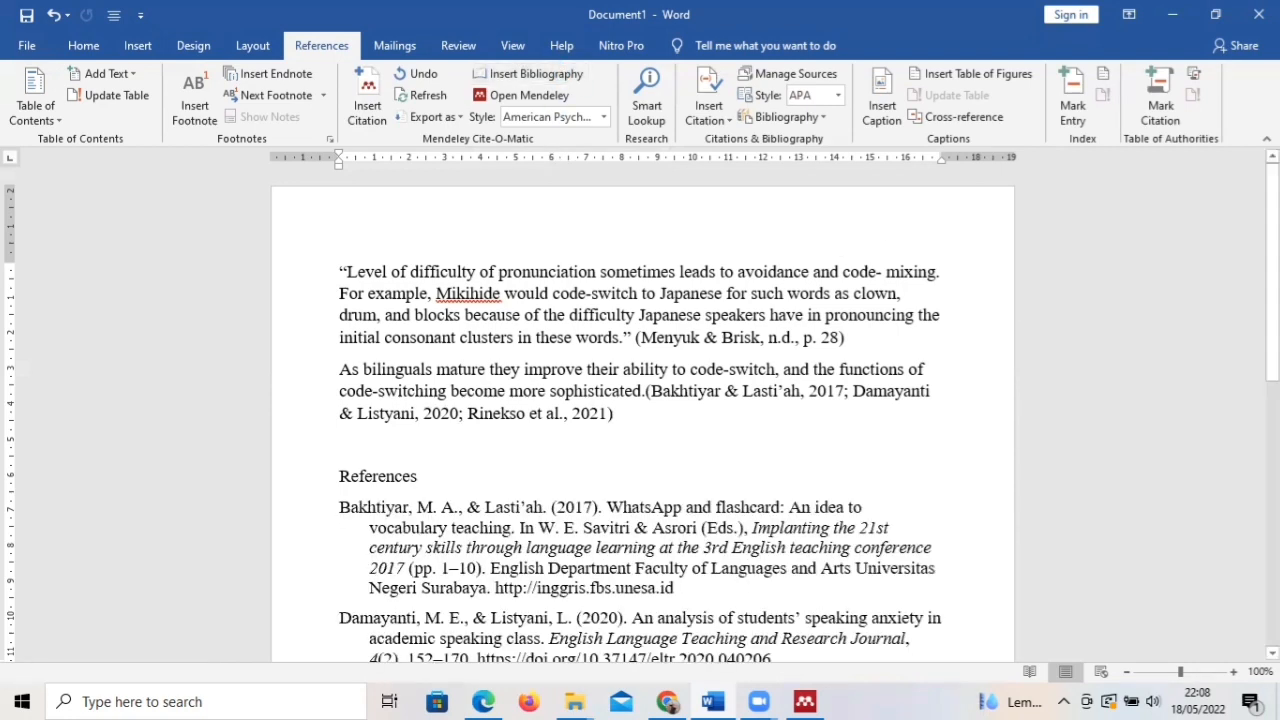
scroll(639, 230, down, 4)
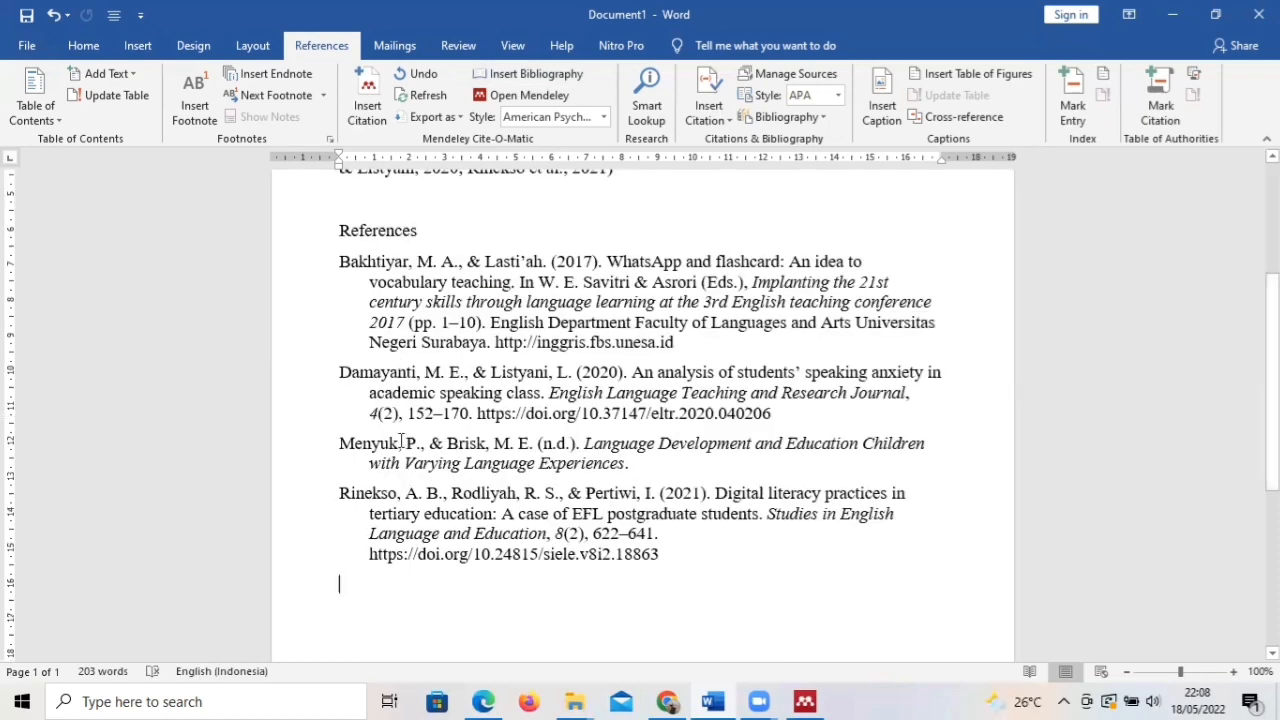
scroll(736, 361, up, 3)
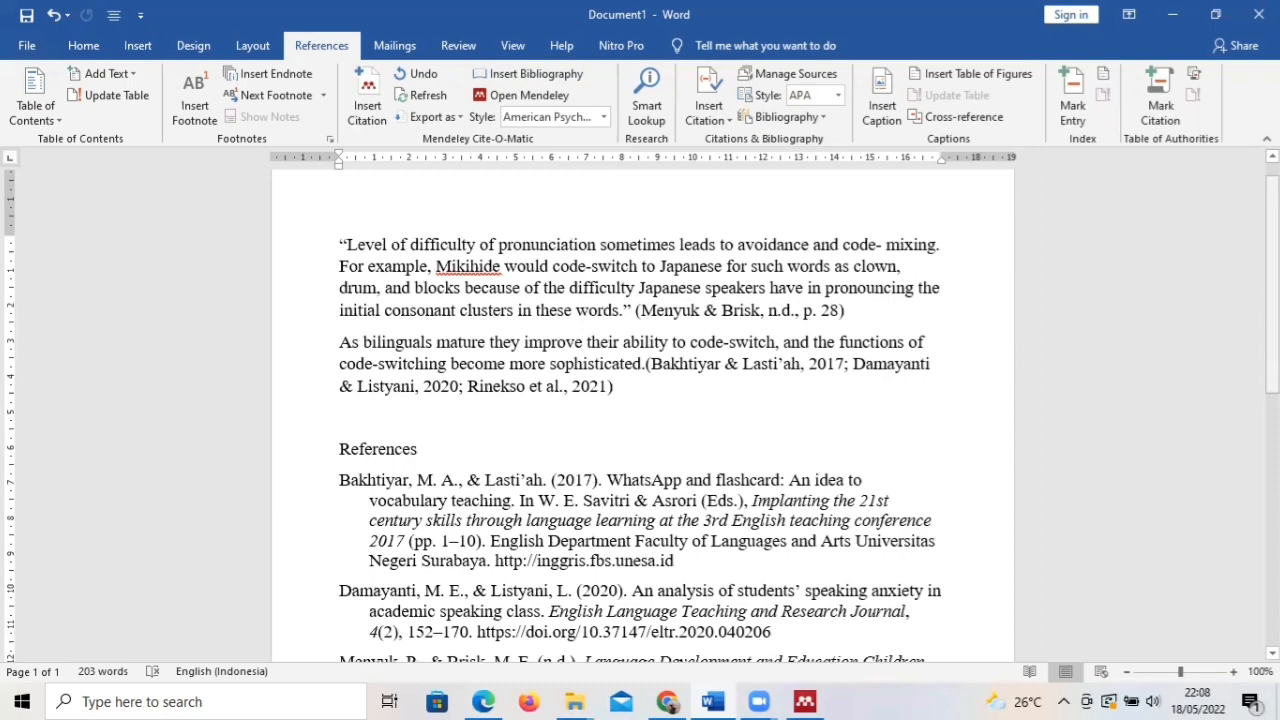
scroll(642, 415, down, 5)
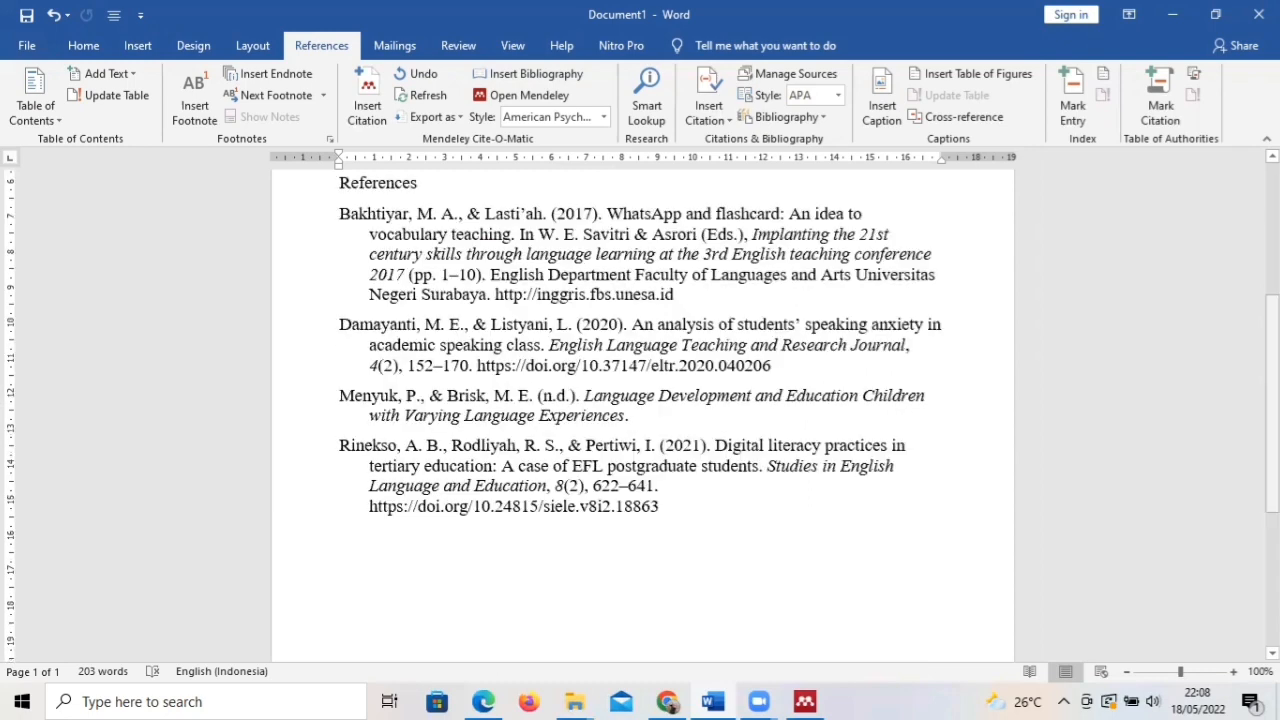